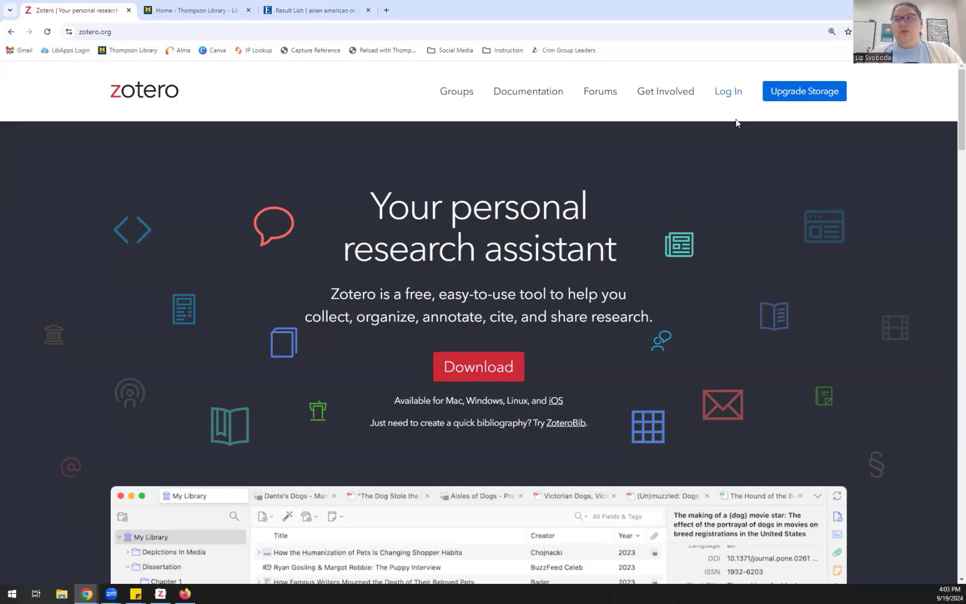
# Step: Log in to zotero.org with the saved account username and the account password
pyautogui.scroll(-2, 671, 178)
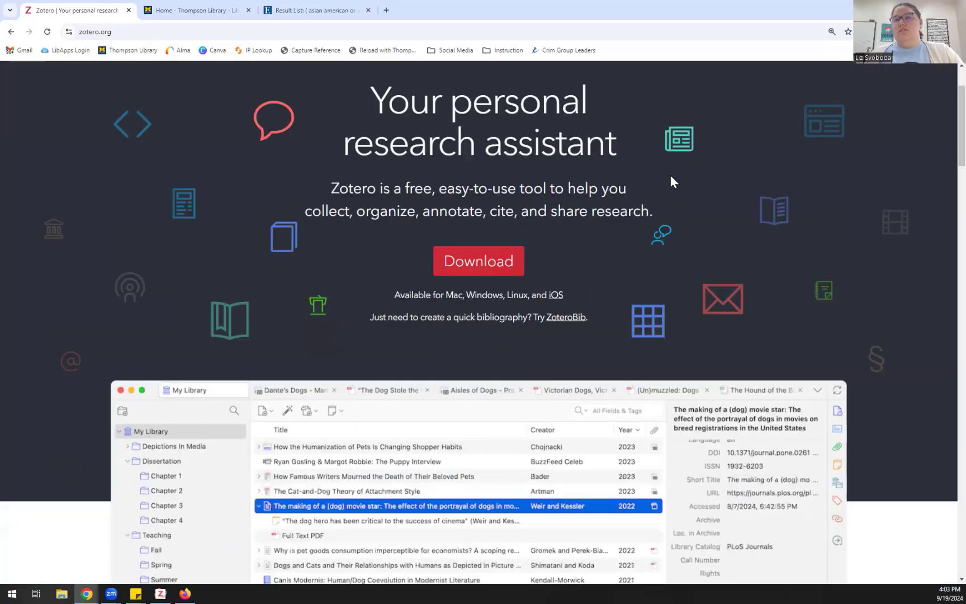
pyautogui.scroll(2, 670, 176)
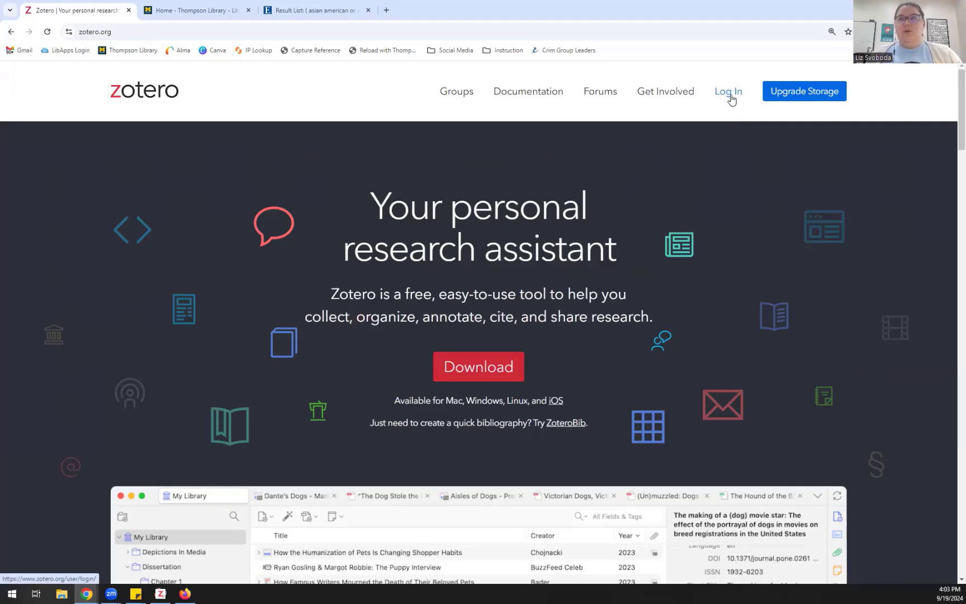
pyautogui.click(729, 92)
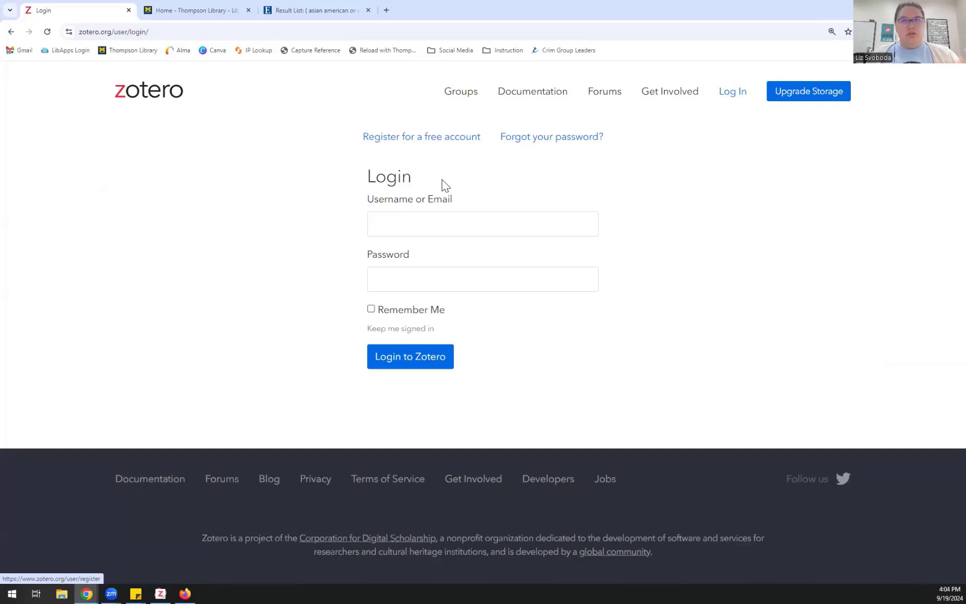
pyautogui.click(444, 220)
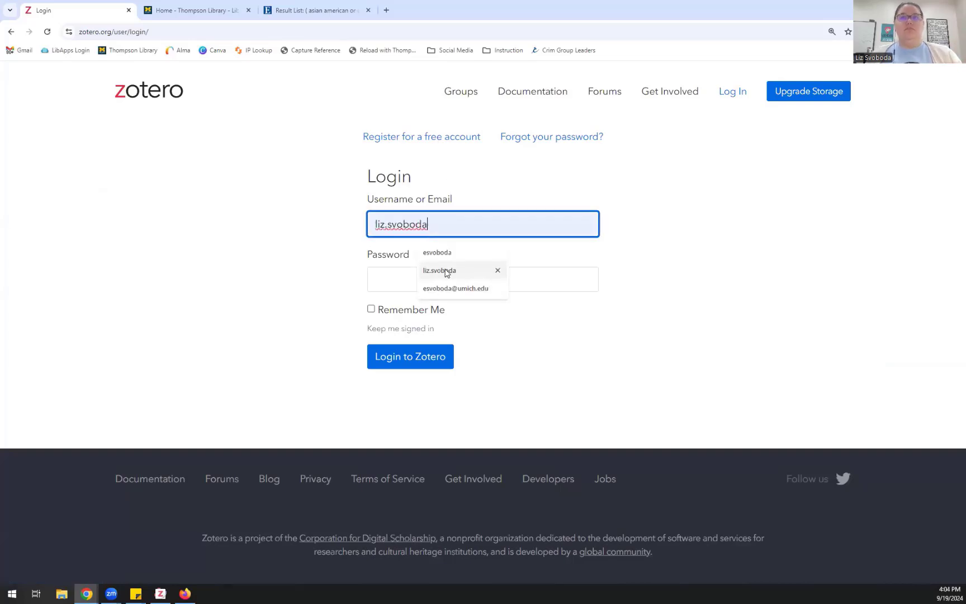
pyautogui.click(446, 272)
pyautogui.click(427, 276)
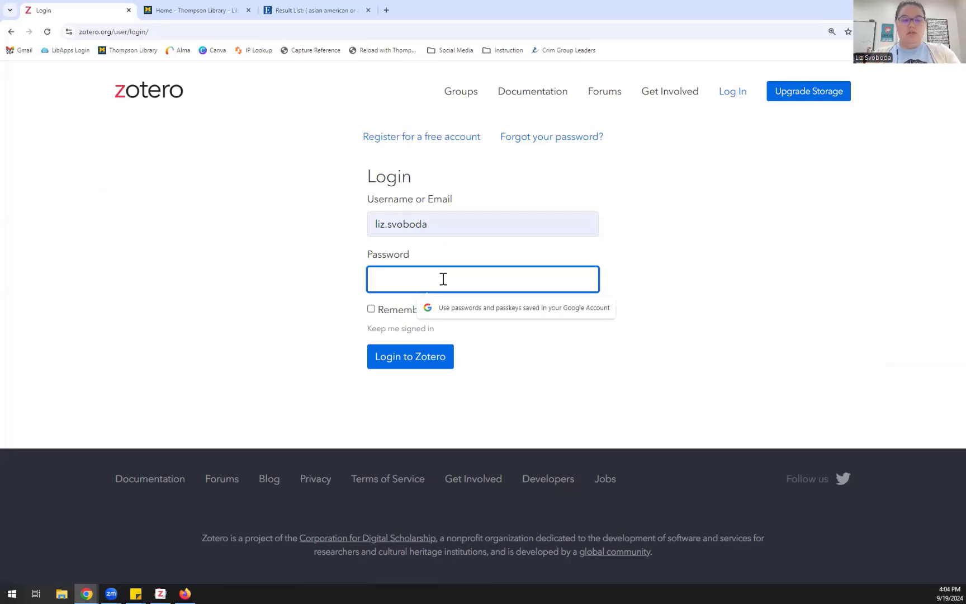
pyautogui.write('•••••••••')
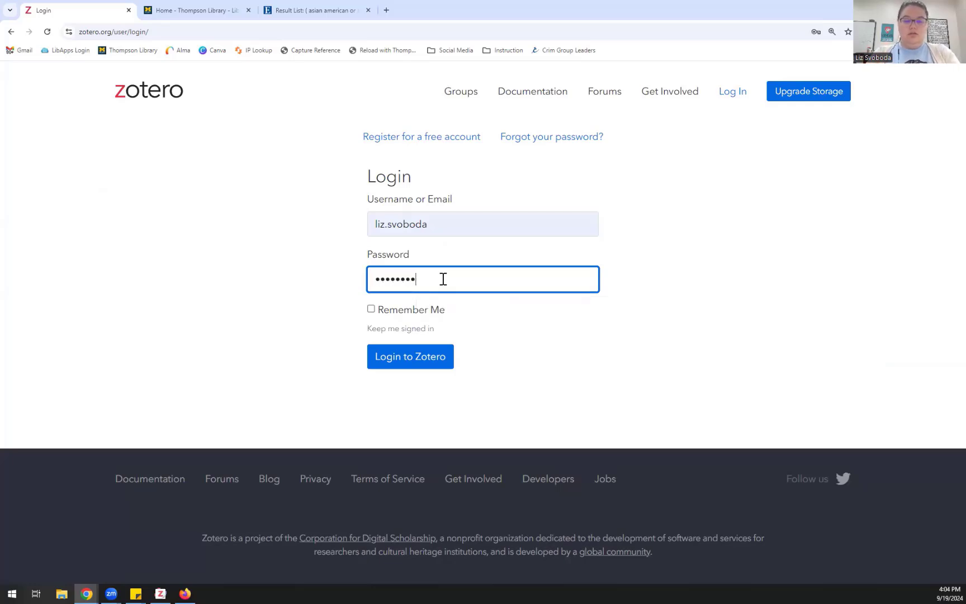
pyautogui.write('••')
pyautogui.press('Return')
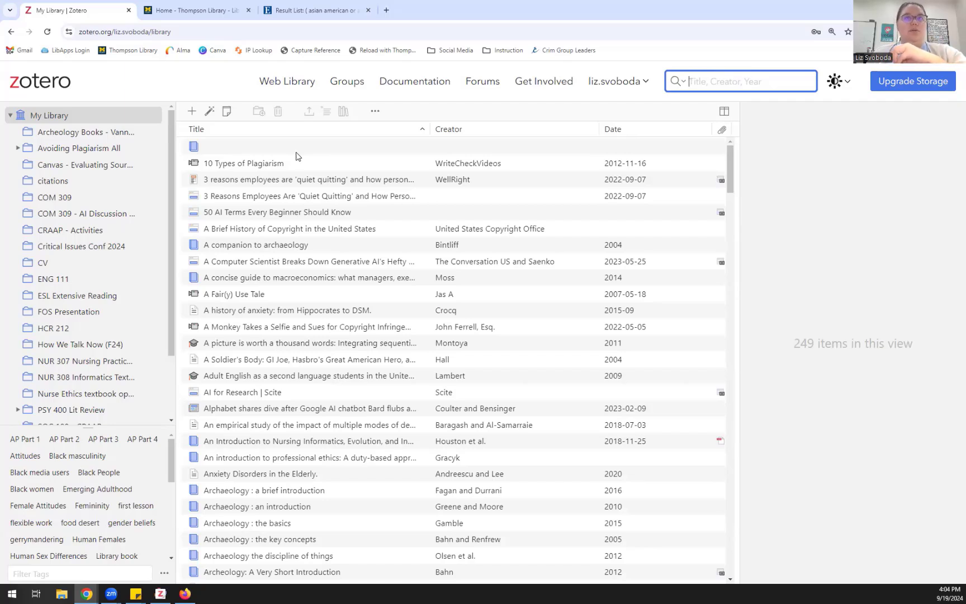
# Step: Load zotero.org in a new Chrome tab and scroll its home page
pyautogui.click(386, 12)
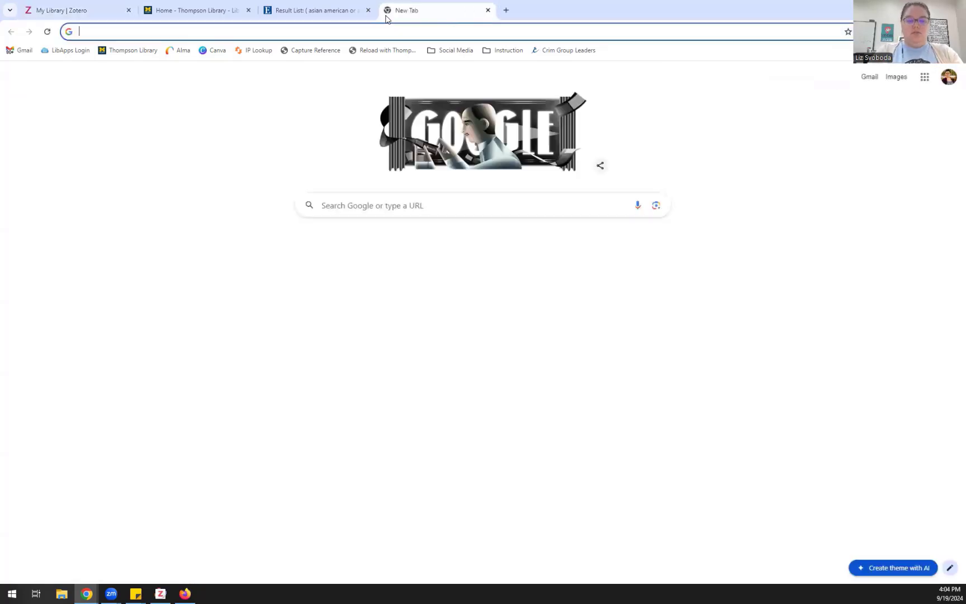
pyautogui.write('zotero.o')
pyautogui.press('Return')
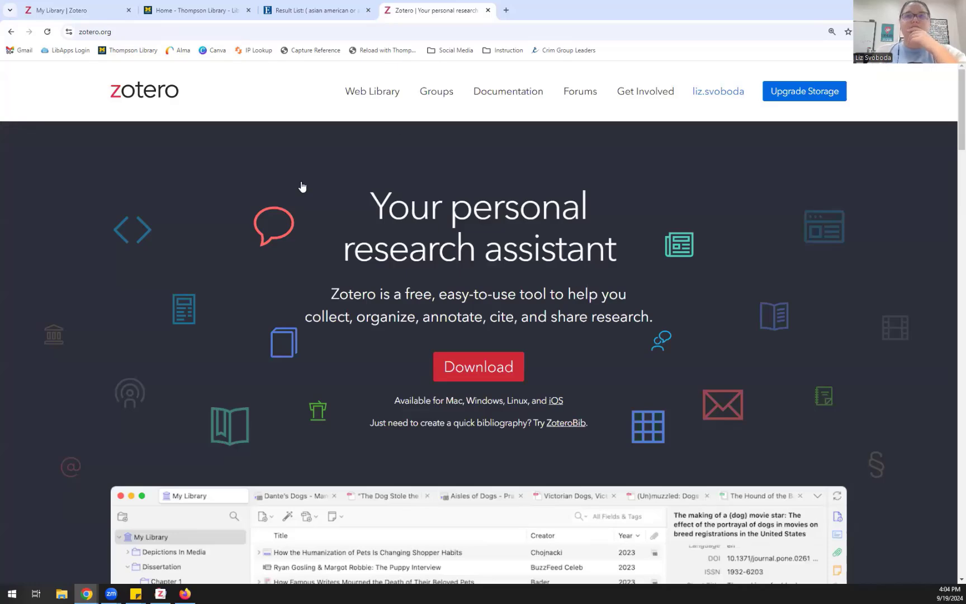
pyautogui.scroll(-2, 391, 215)
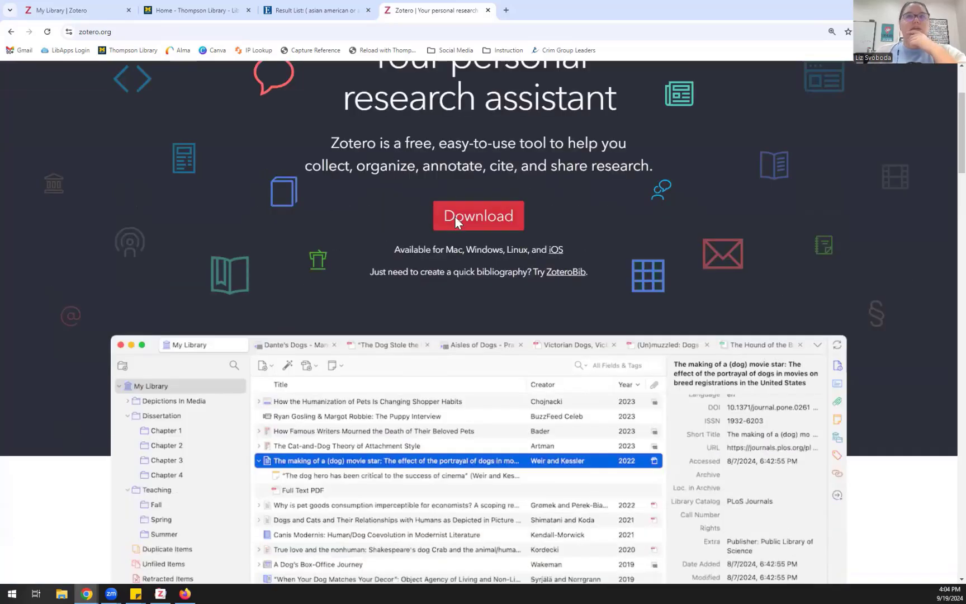
# Step: Go to the Zotero download page and expand 'Zotero Connectors for other browsers'
pyautogui.click(470, 268)
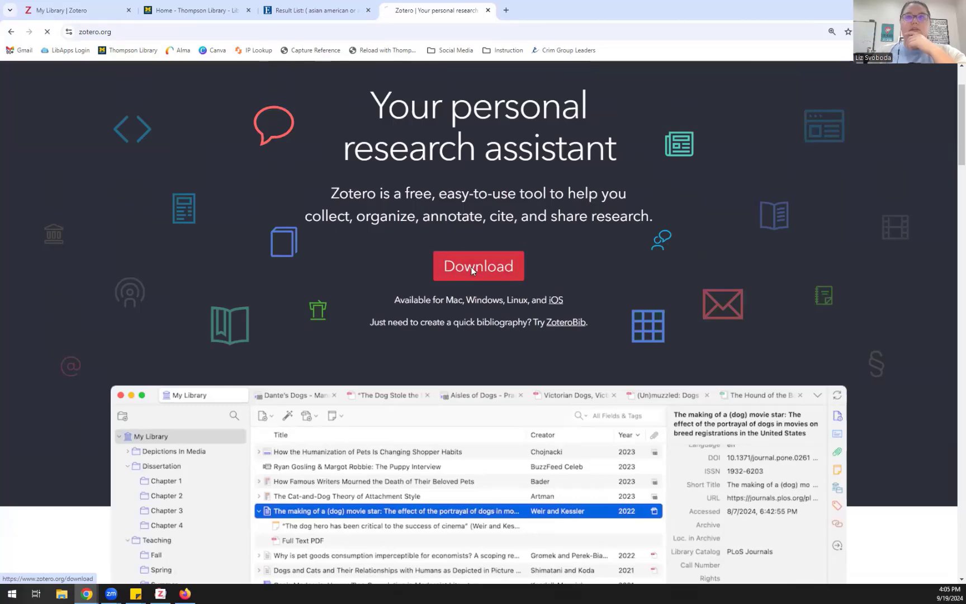
pyautogui.scroll(-1, 446, 267)
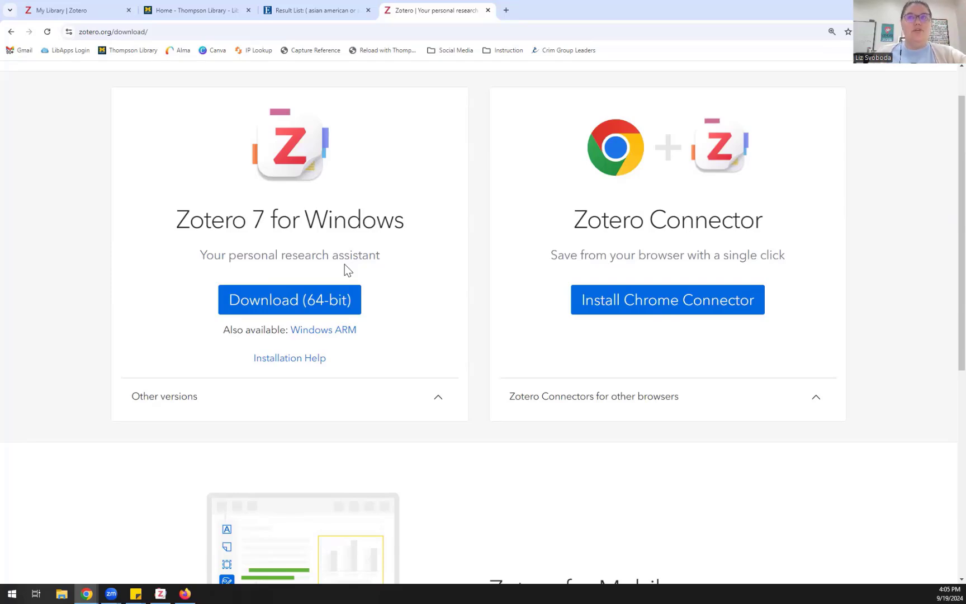
pyautogui.scroll(1, 344, 265)
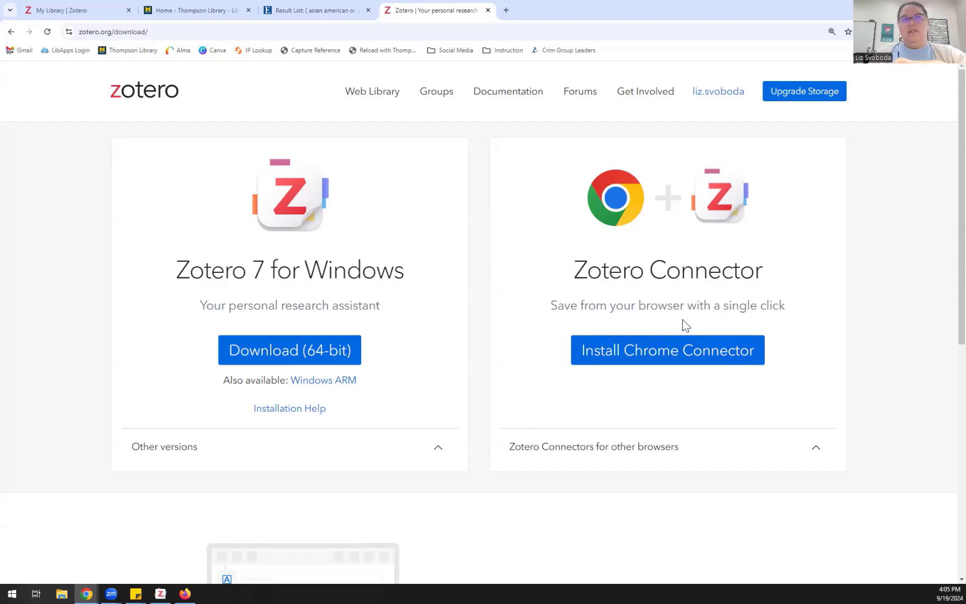
pyautogui.click(657, 446)
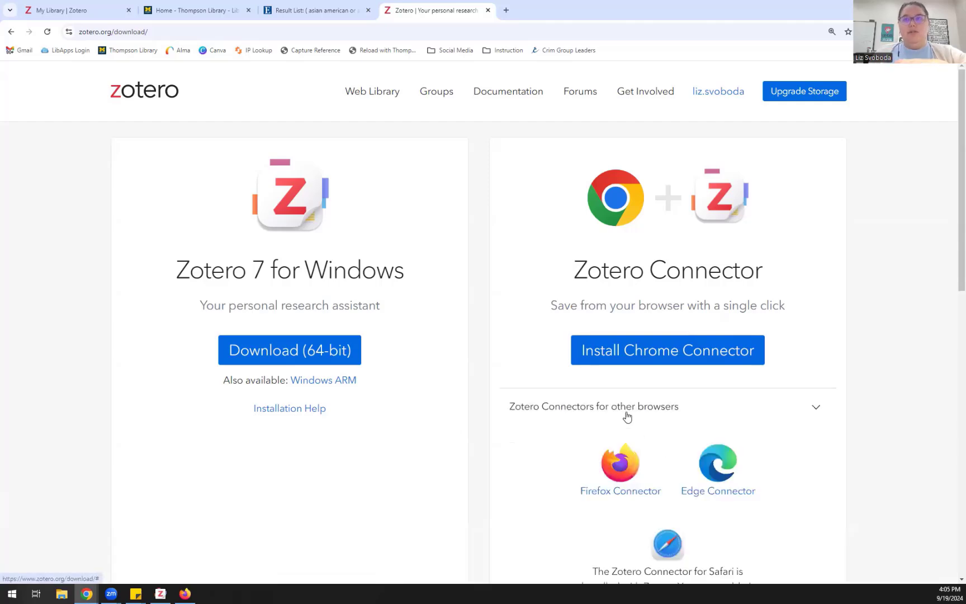
pyautogui.scroll(-3, 585, 409)
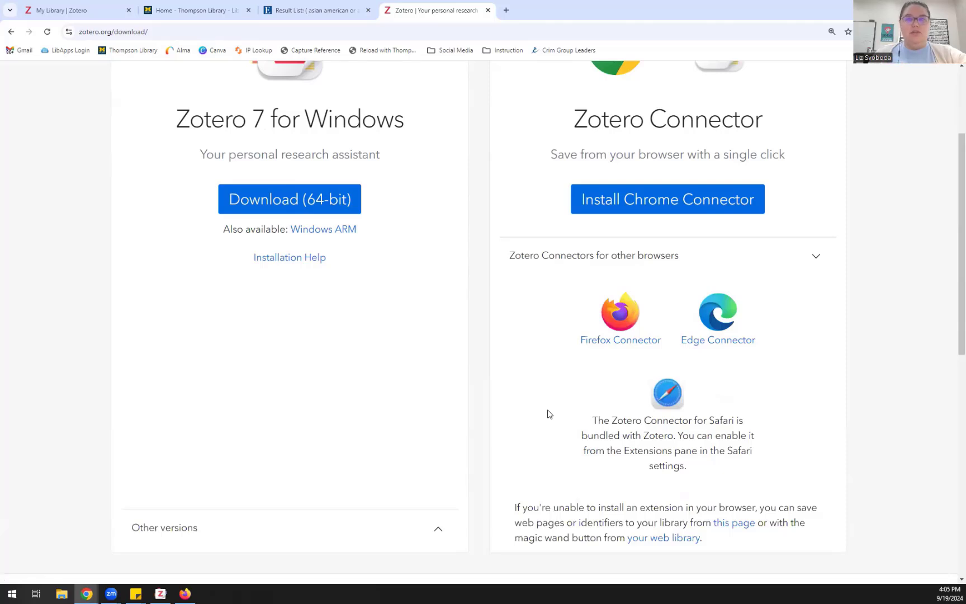
pyautogui.scroll(3, 548, 413)
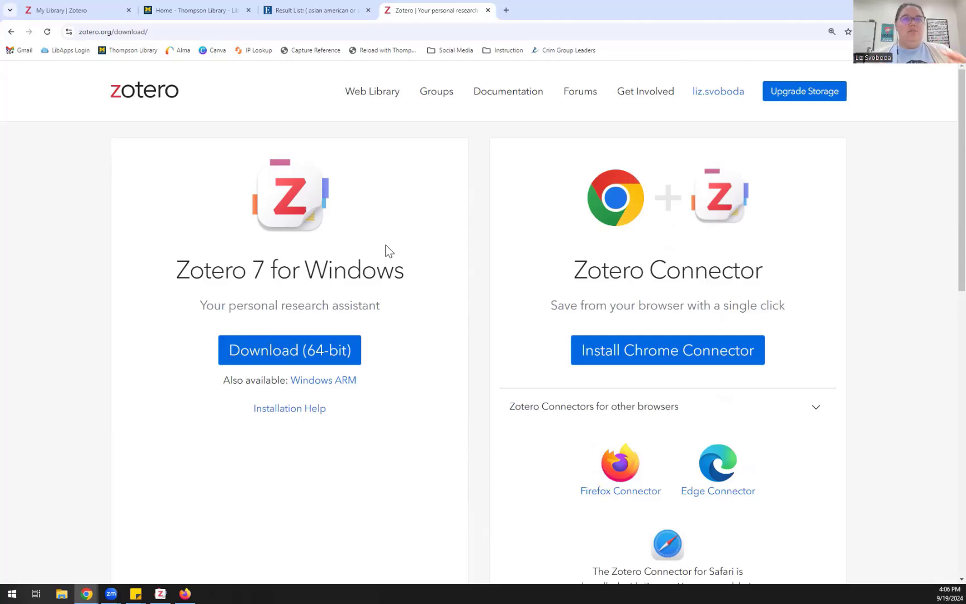
# Step: Reload the web library and browse the Canvas - Evaluating Sources and COM 309 collections
pyautogui.click(89, 11)
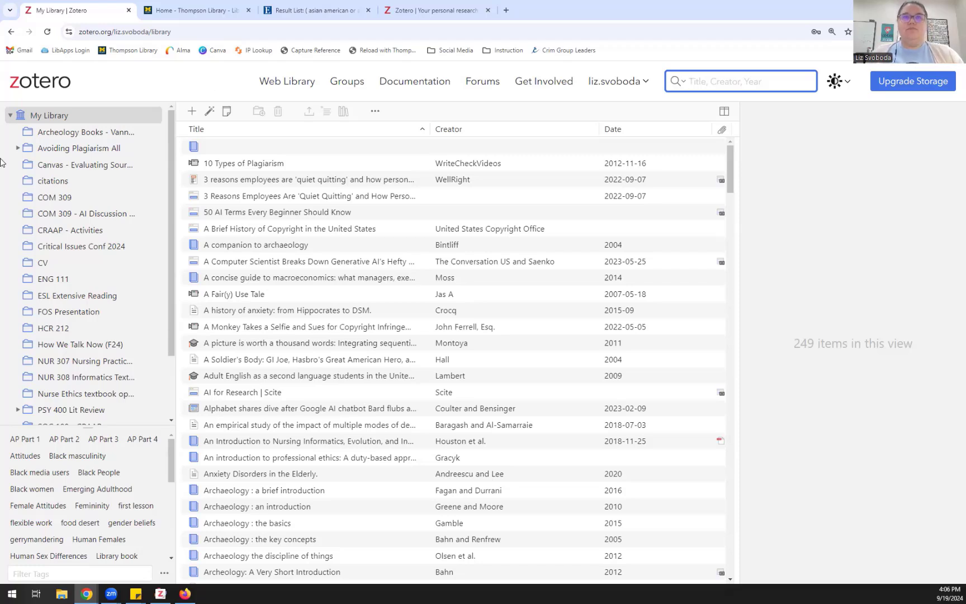
pyautogui.click(287, 90)
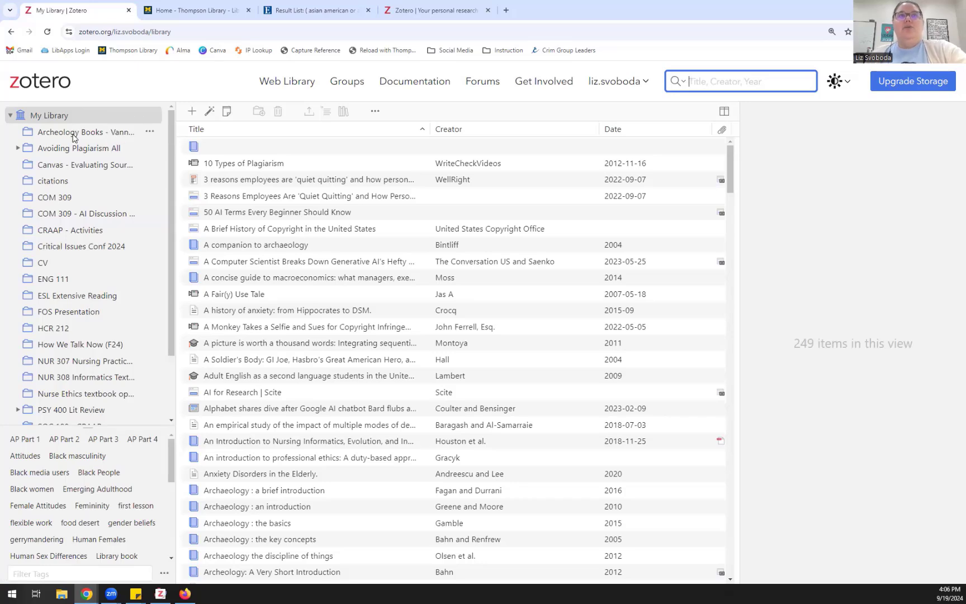
pyautogui.click(73, 166)
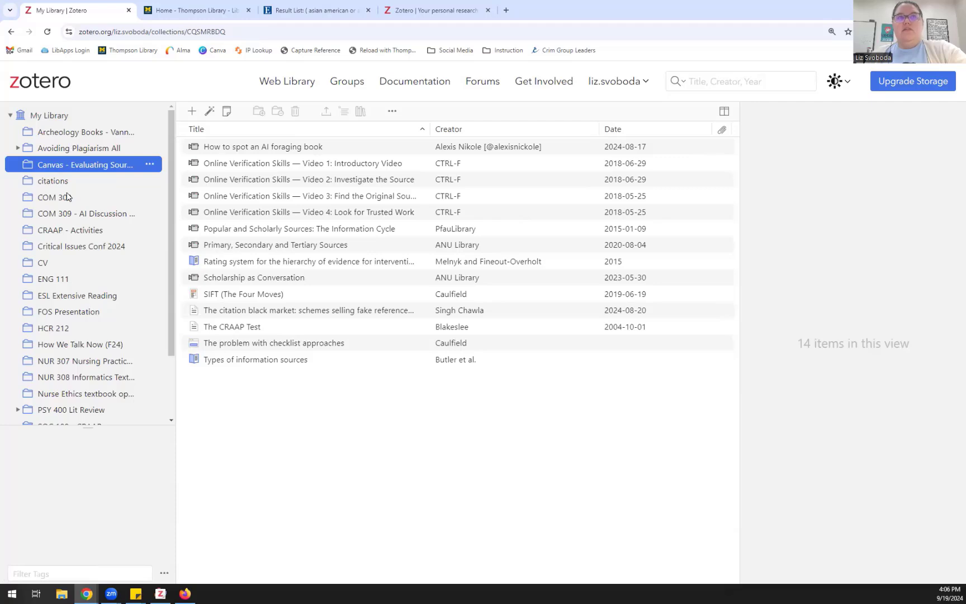
pyautogui.click(68, 199)
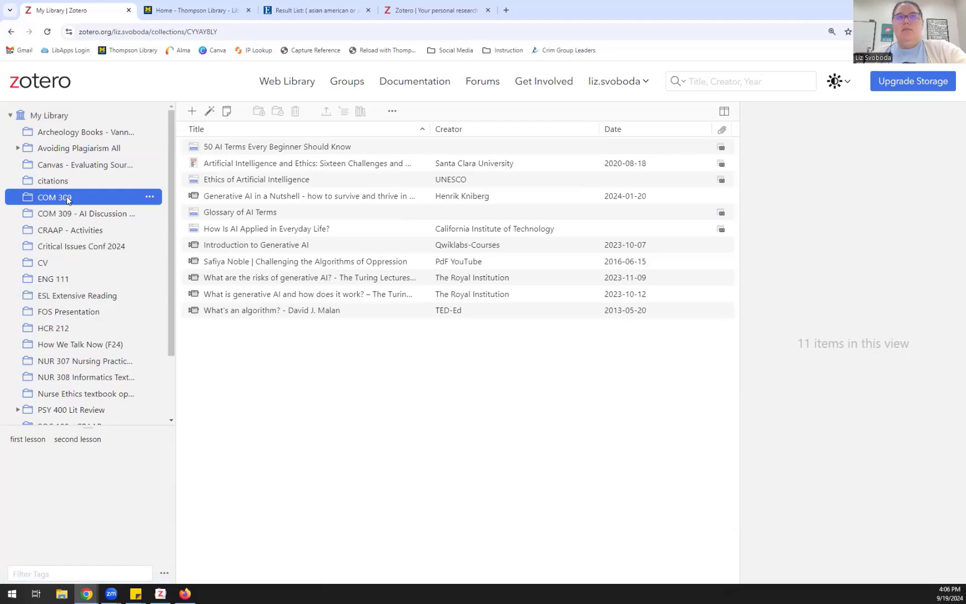
pyautogui.scroll(-3, 67, 198)
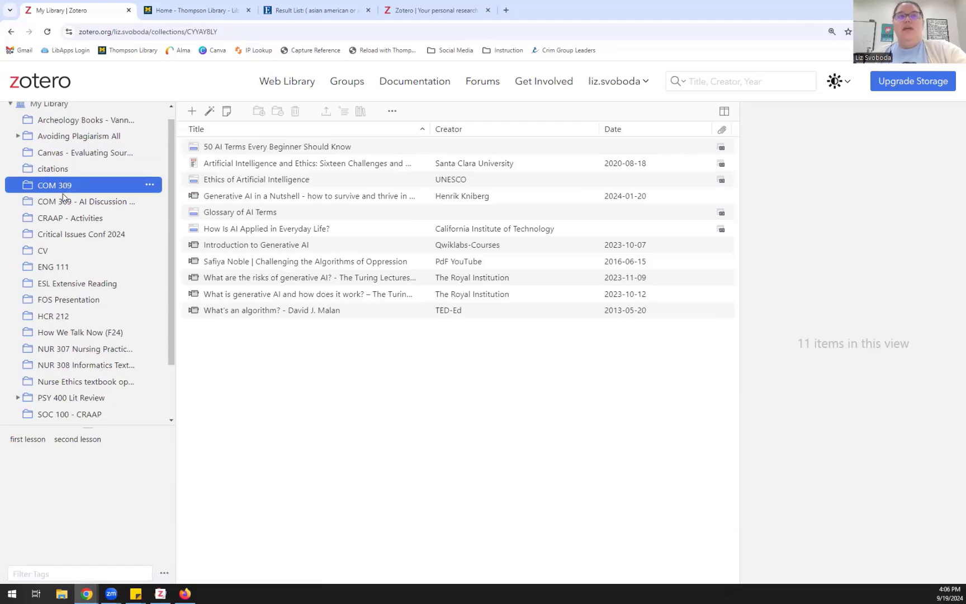
# Step: Browse PSY 400 Lit Review, its Lit Review Section 1 subcollection, then My Publications
pyautogui.click(17, 331)
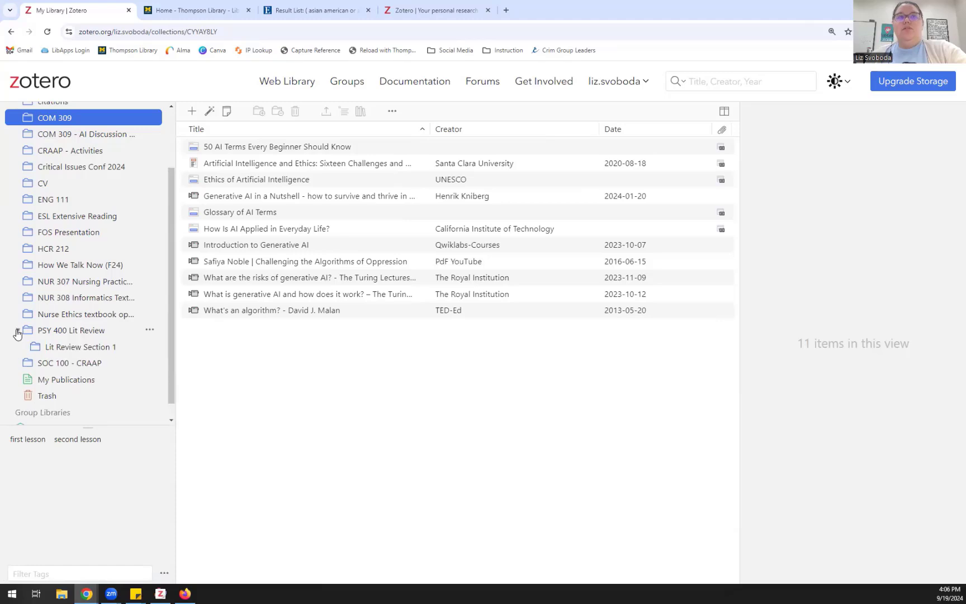
pyautogui.click(76, 334)
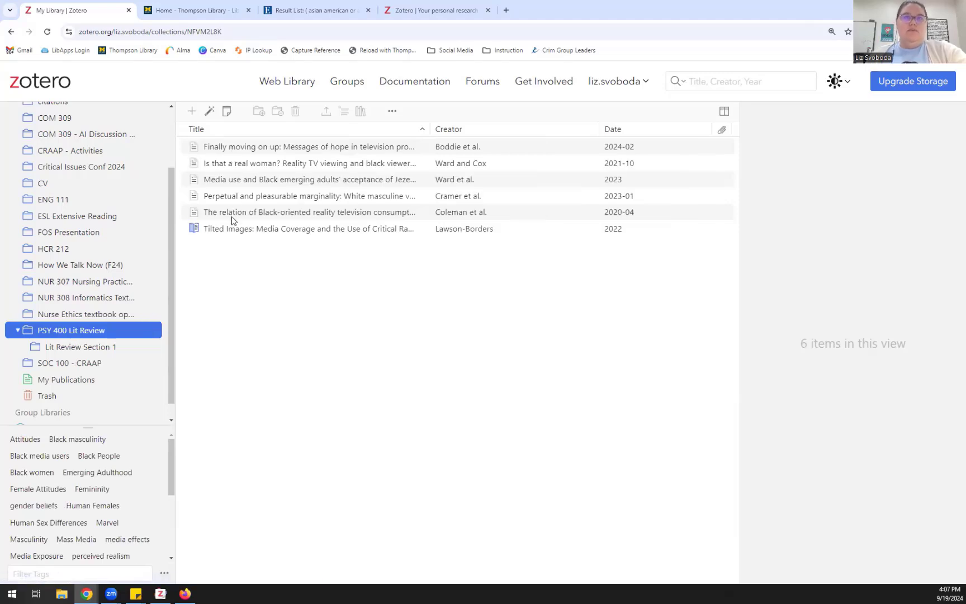
pyautogui.click(97, 347)
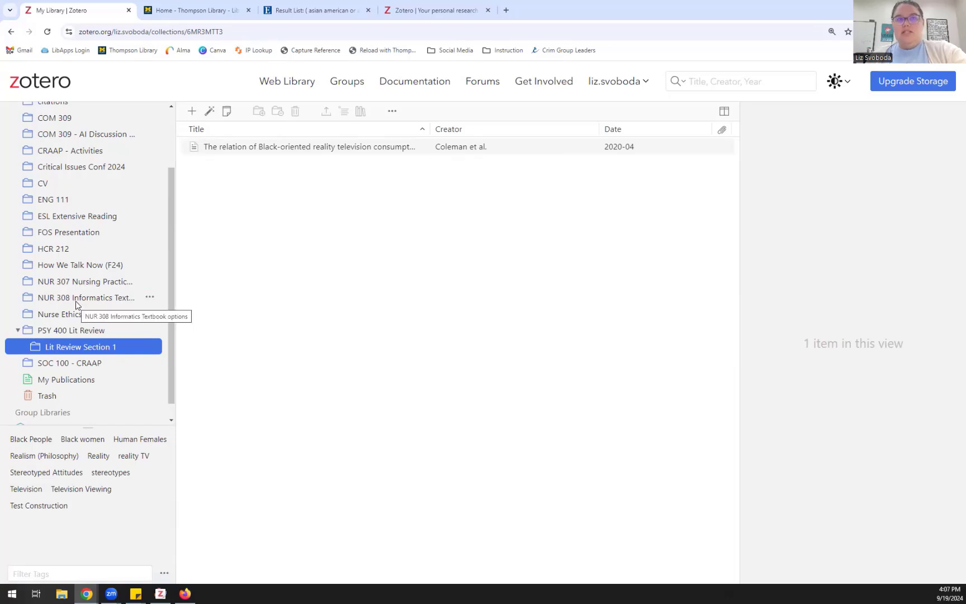
pyautogui.scroll(-1, 79, 301)
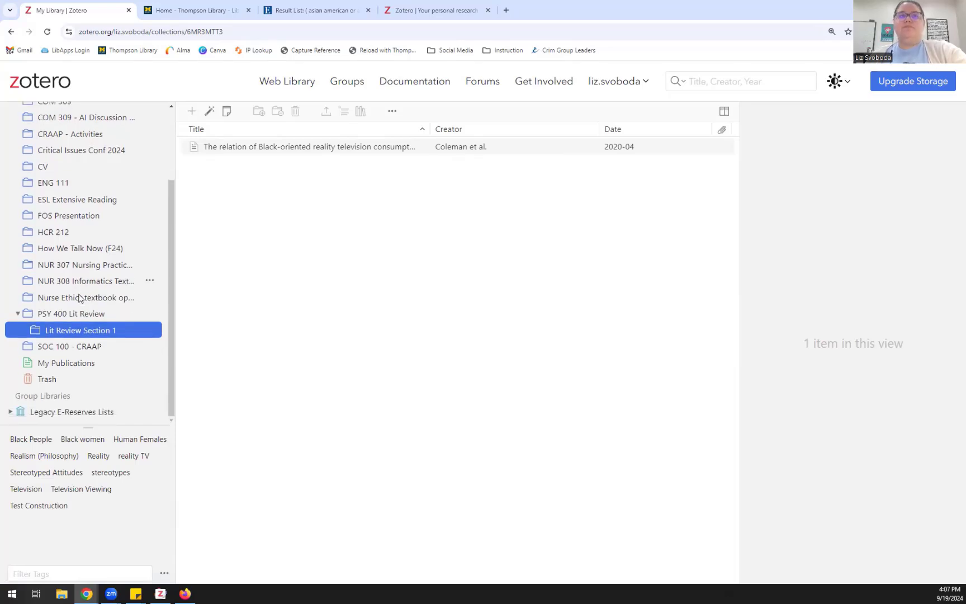
pyautogui.click(67, 365)
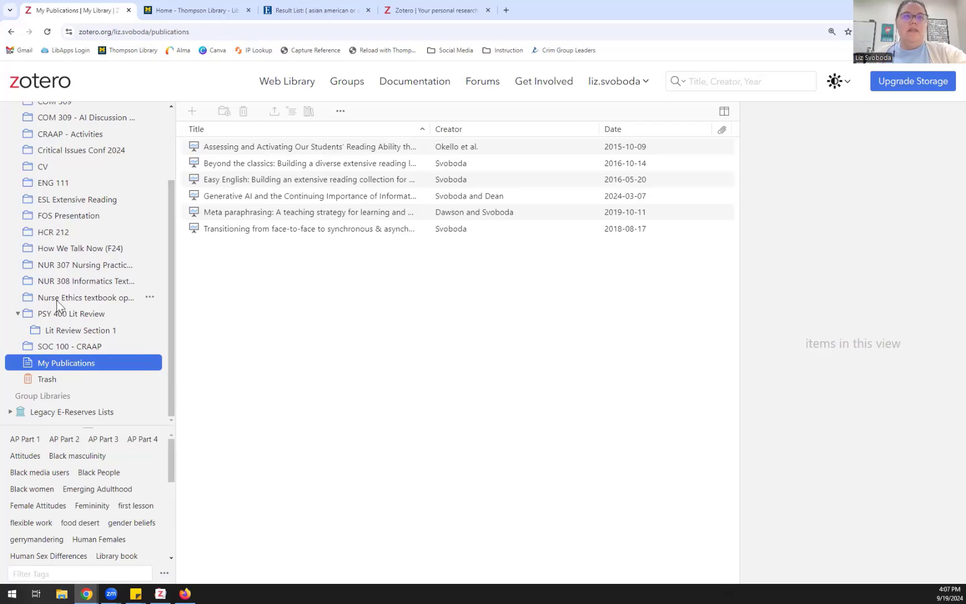
pyautogui.scroll(3, 59, 300)
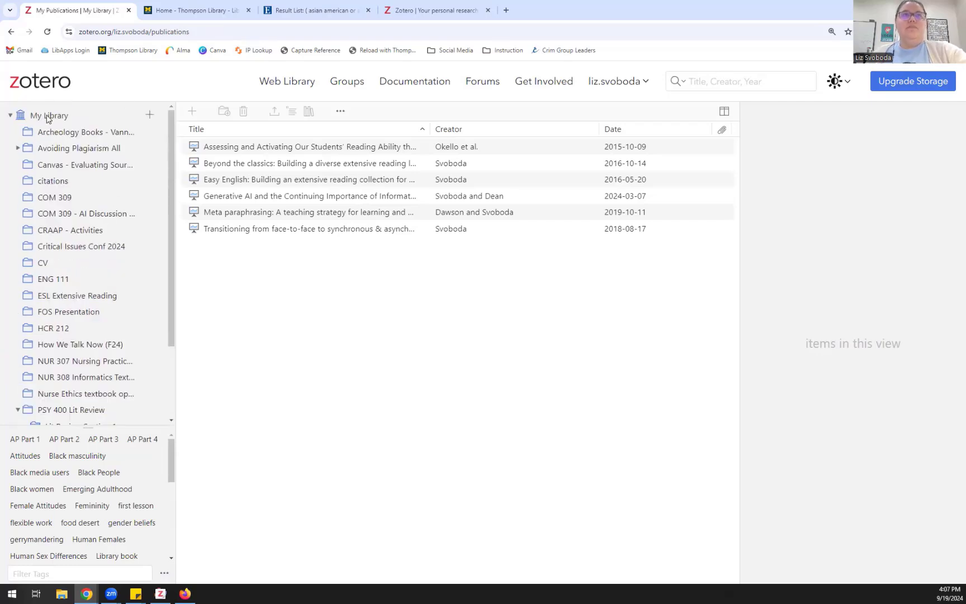
# Step: Add a new collection named 'September 2024 Demo'
pyautogui.click(149, 119)
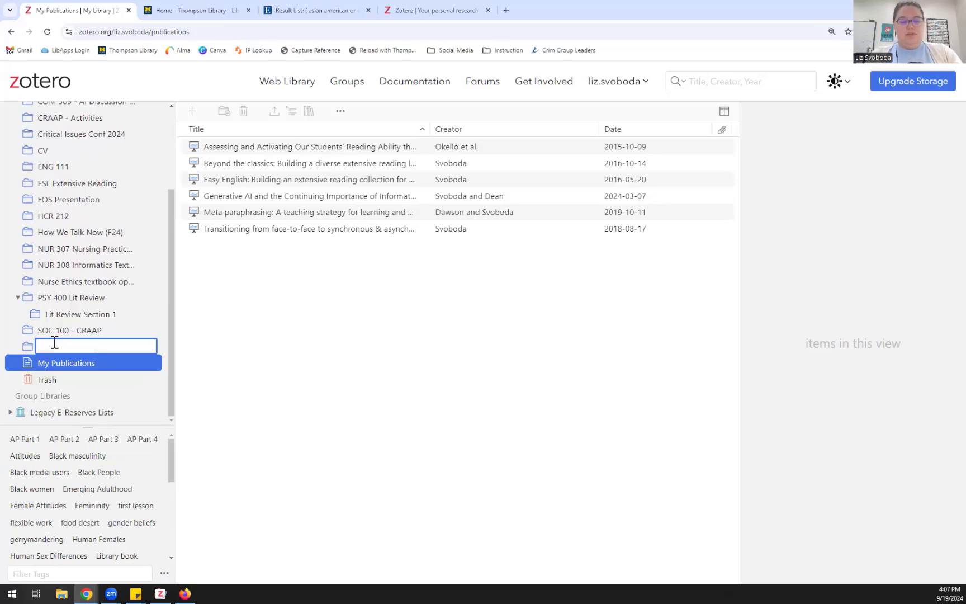
pyautogui.write('OCI')
pyautogui.press('BackSpace')
pyautogui.press('BackSpace')
pyautogui.press('BackSpace')
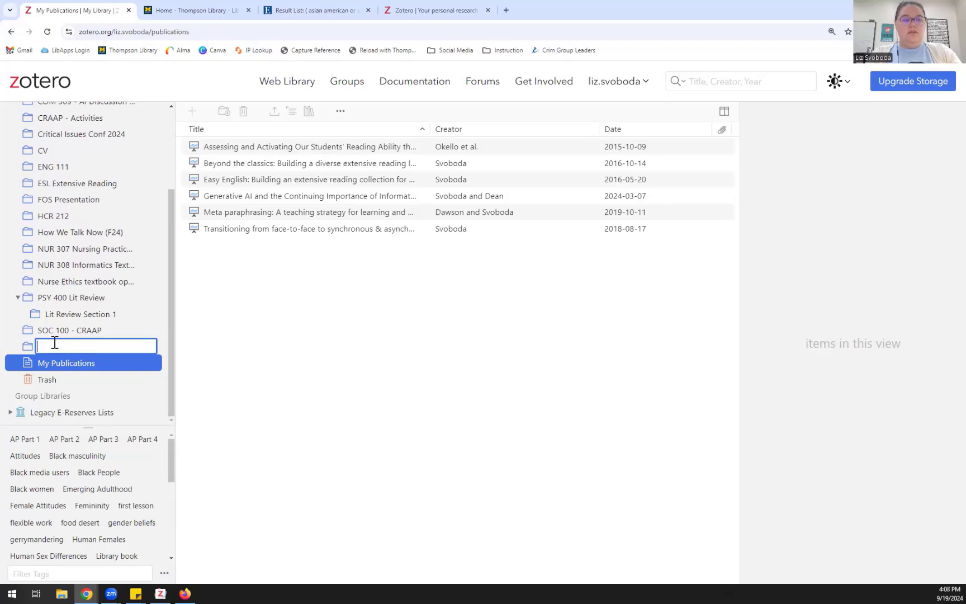
pyautogui.write('O')
pyautogui.press('BackSpace')
pyautogui.write('Se')
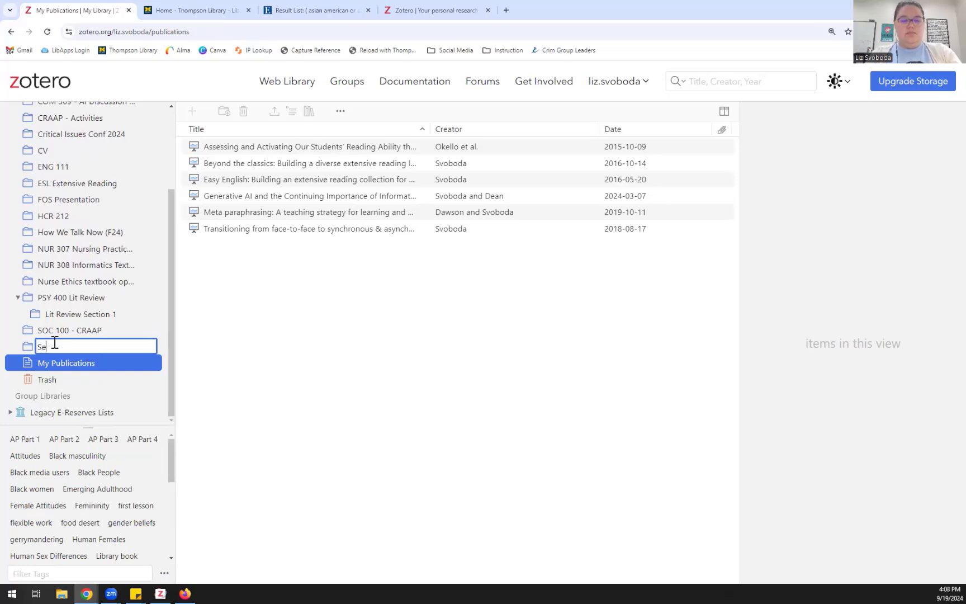
pyautogui.write('ptember 2024 Demo')
pyautogui.press('Return')
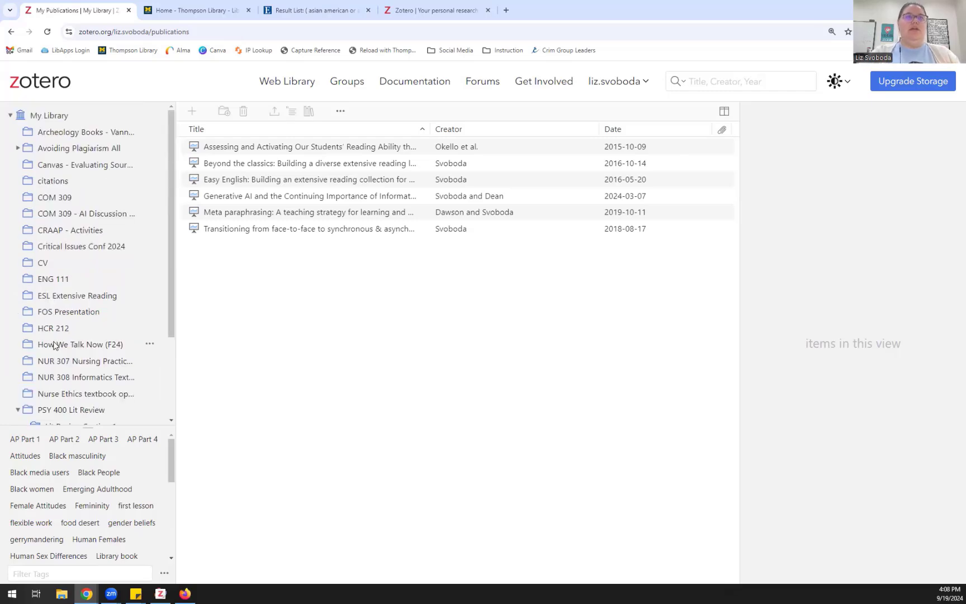
# Step: Open the September 2024 Demo collection to confirm it has no items
pyautogui.scroll(-3, 91, 324)
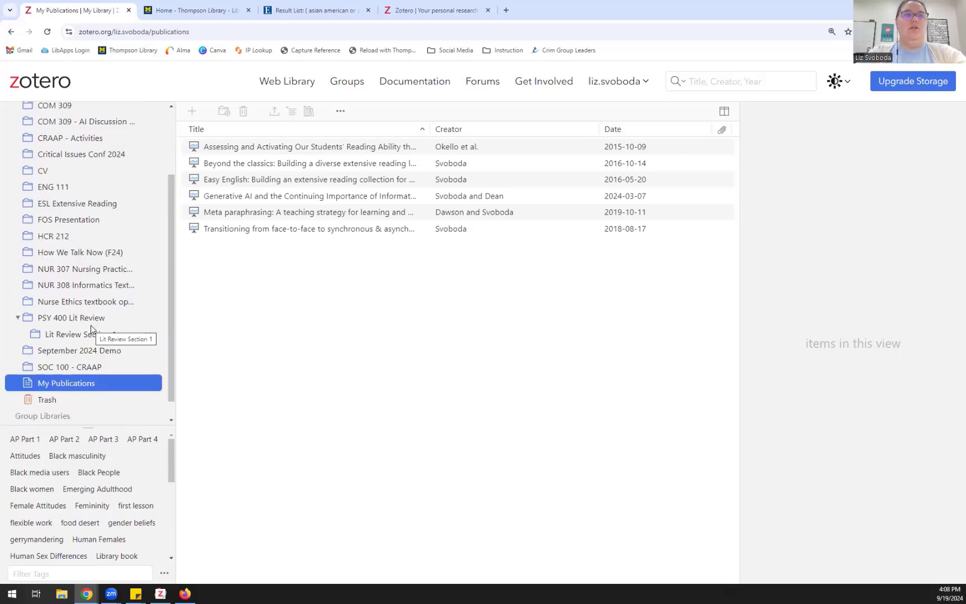
pyautogui.click(114, 363)
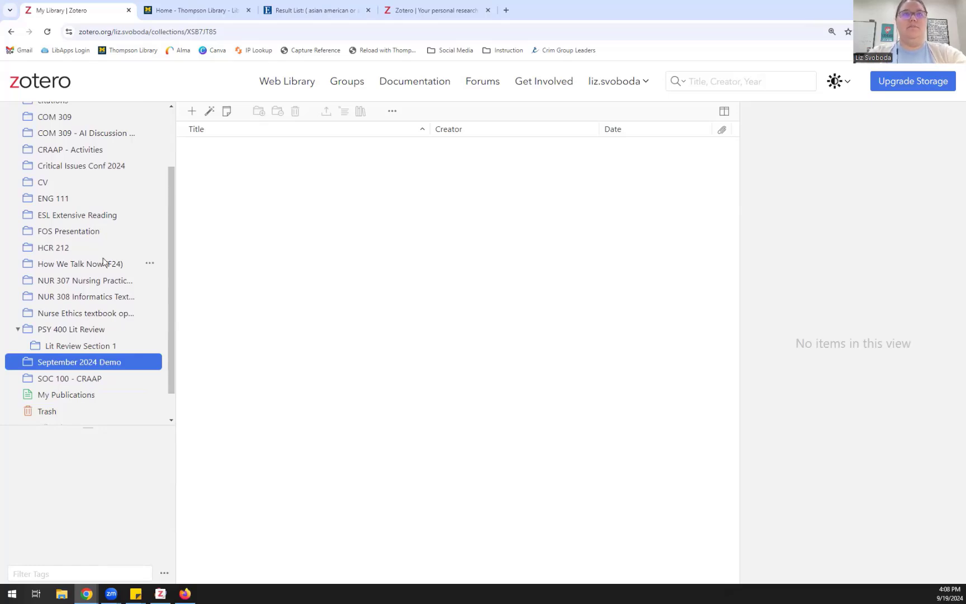
pyautogui.scroll(3, 104, 261)
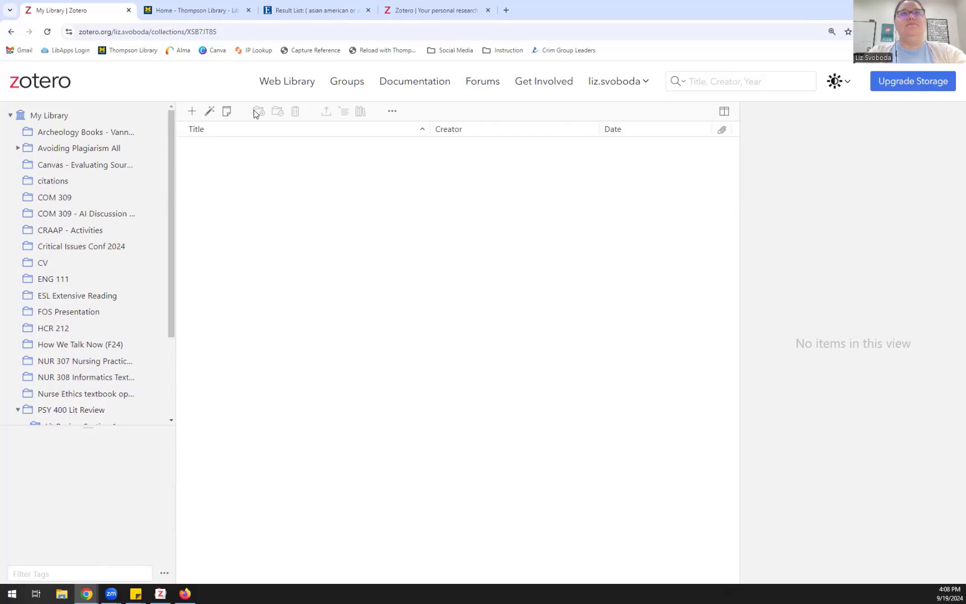
pyautogui.scroll(-2, 72, 303)
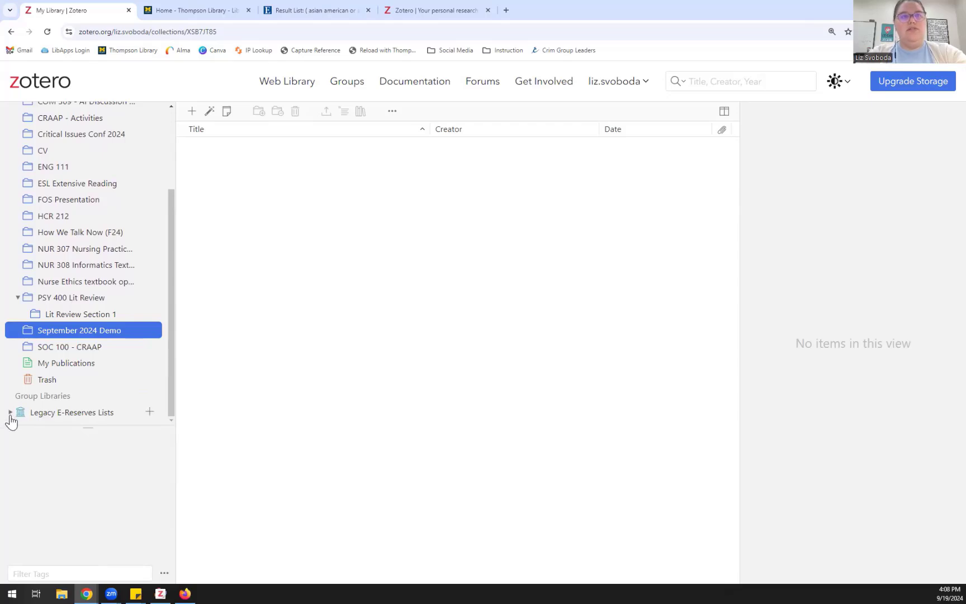
# Step: View the Trash's 15 items and the Legacy E-Reserves Lists group, then return to all 249 items
pyautogui.click(40, 380)
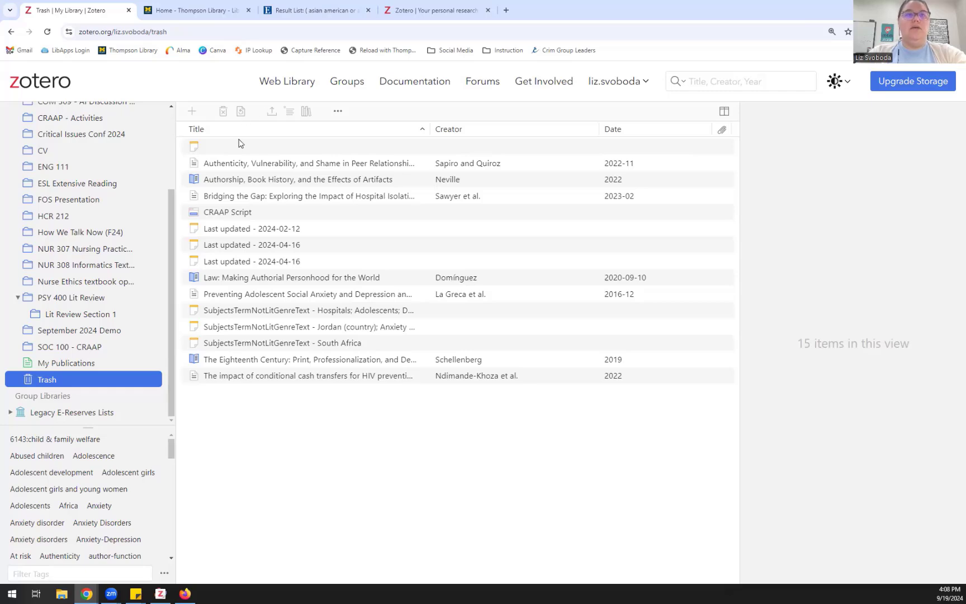
pyautogui.click(9, 413)
pyautogui.scroll(-1, 58, 380)
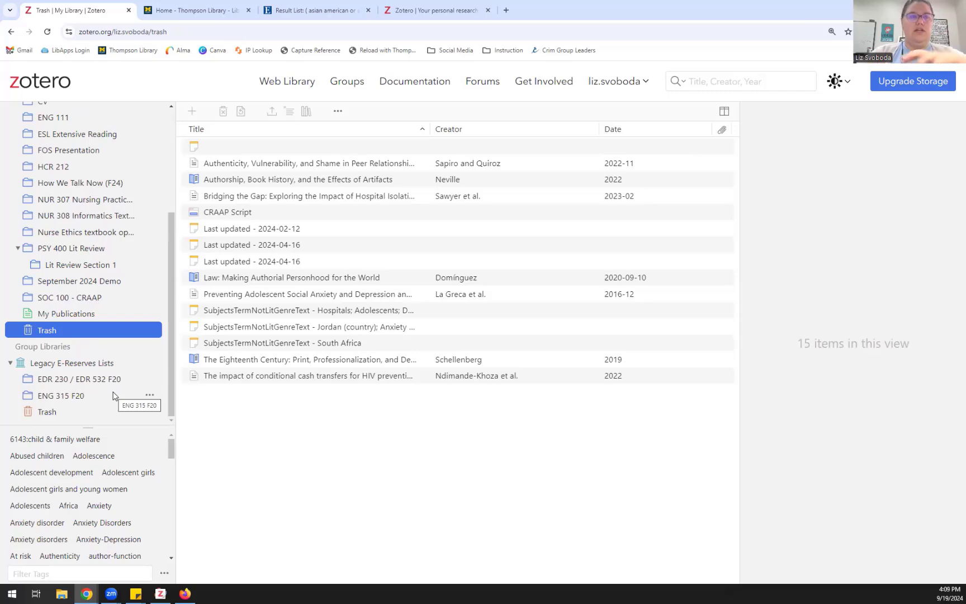
pyautogui.scroll(5, 113, 336)
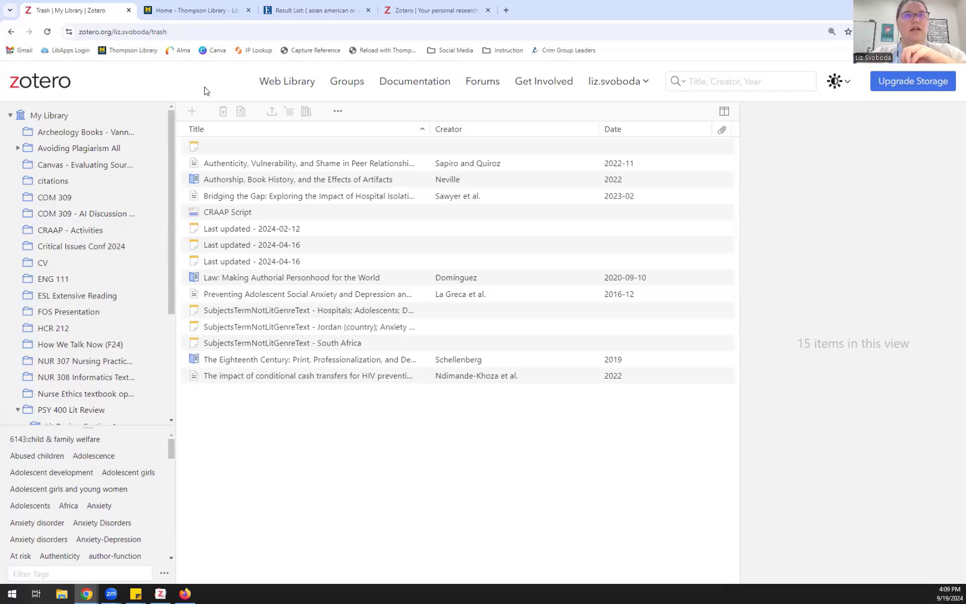
pyautogui.click(297, 89)
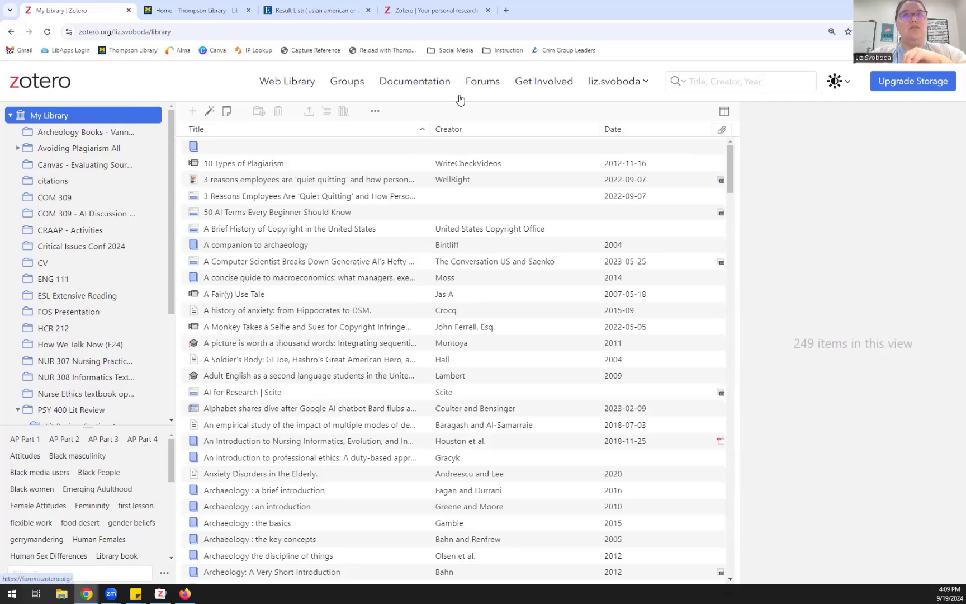
pyautogui.click(600, 88)
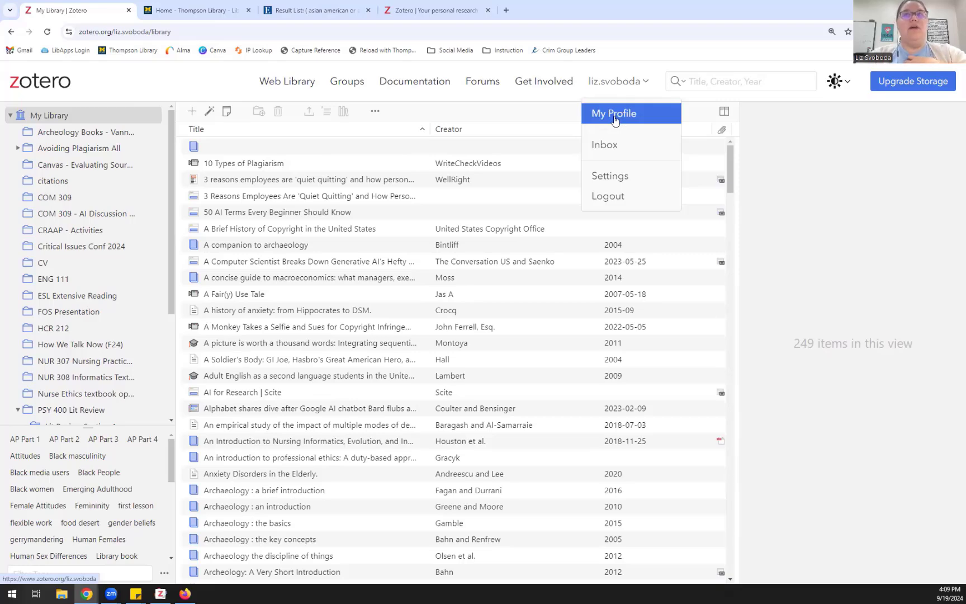
pyautogui.click(614, 114)
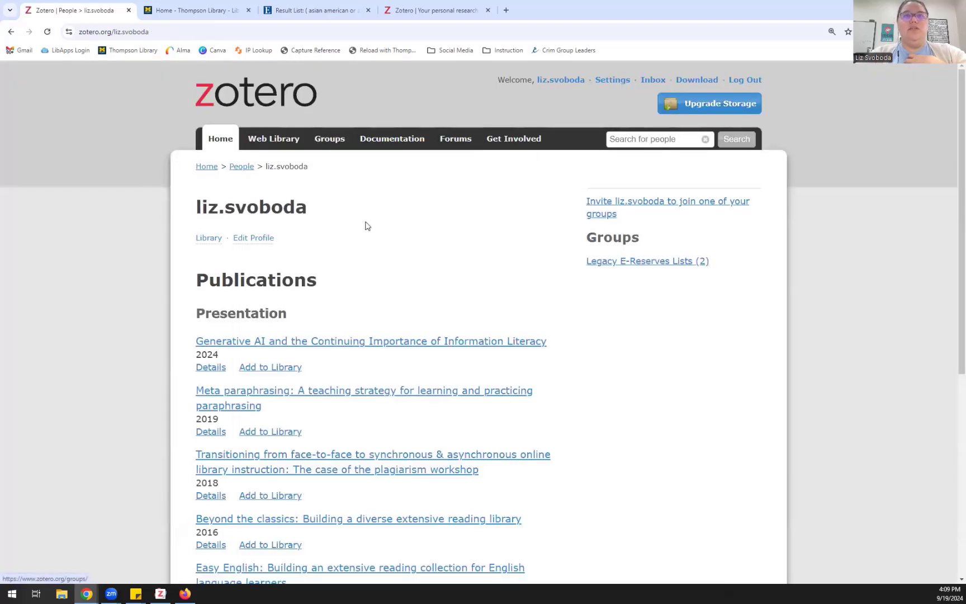
pyautogui.scroll(-2, 367, 226)
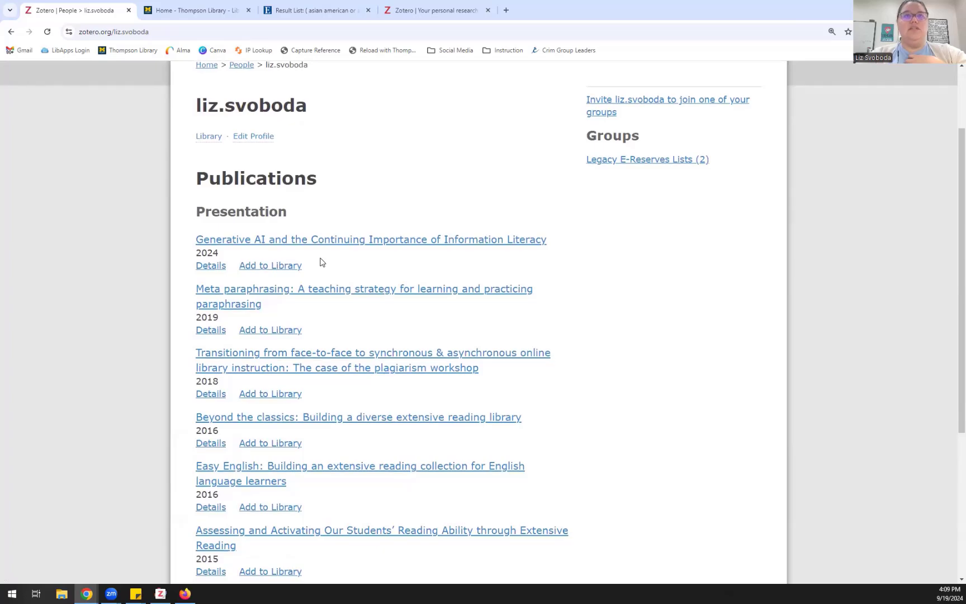
pyautogui.scroll(-3, 321, 262)
pyautogui.scroll(2, 321, 263)
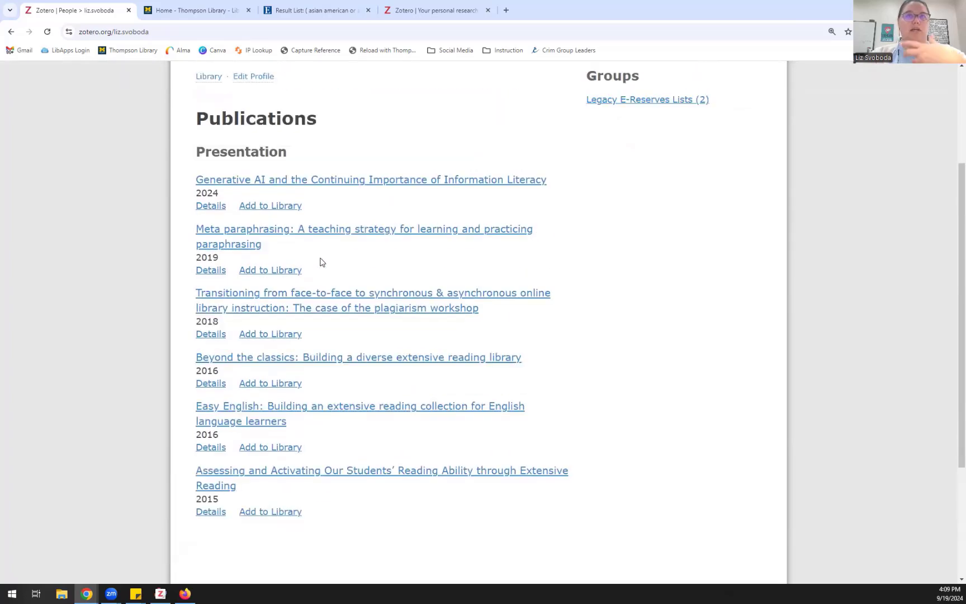
pyautogui.scroll(2, 320, 262)
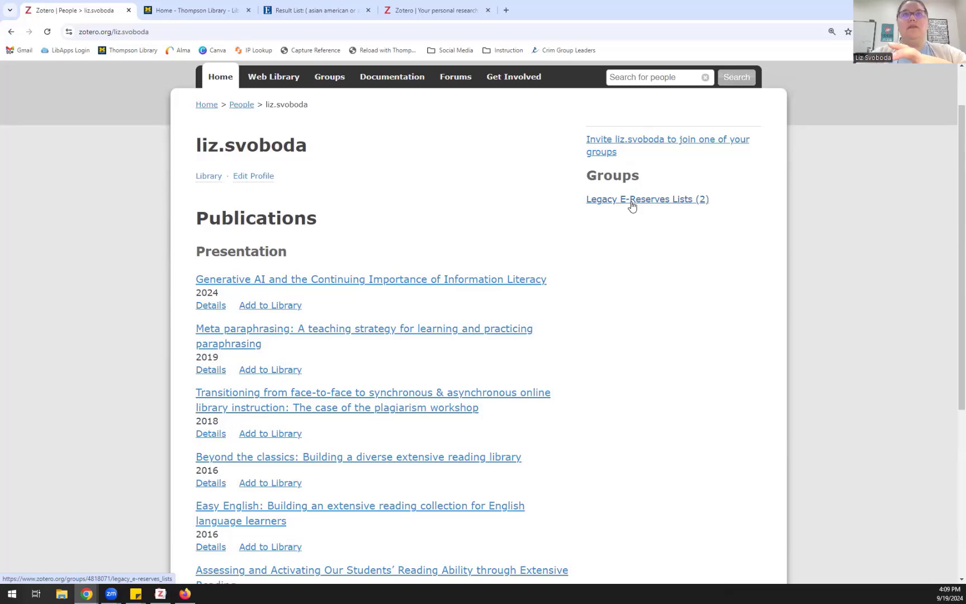
pyautogui.click(259, 81)
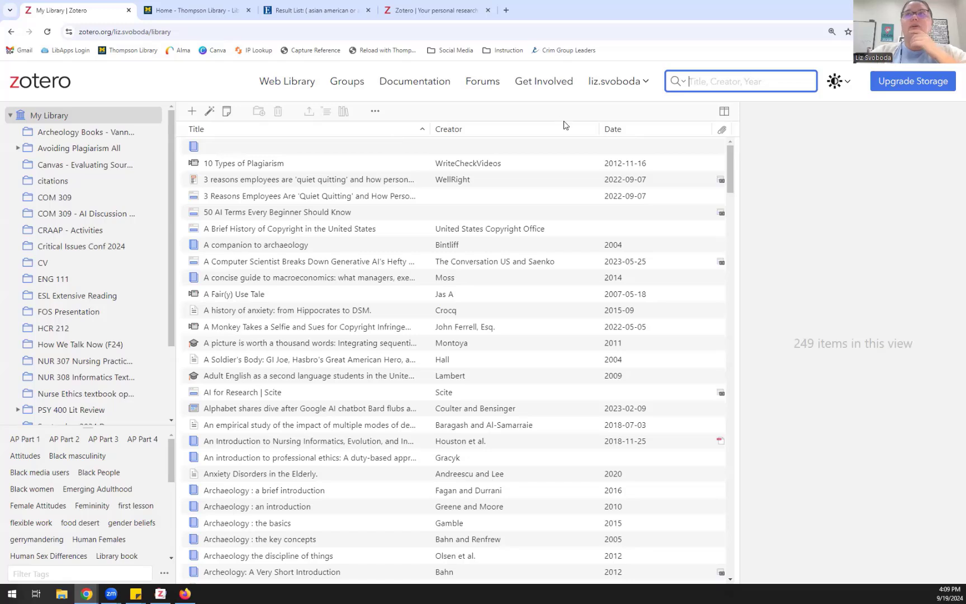
pyautogui.click(895, 85)
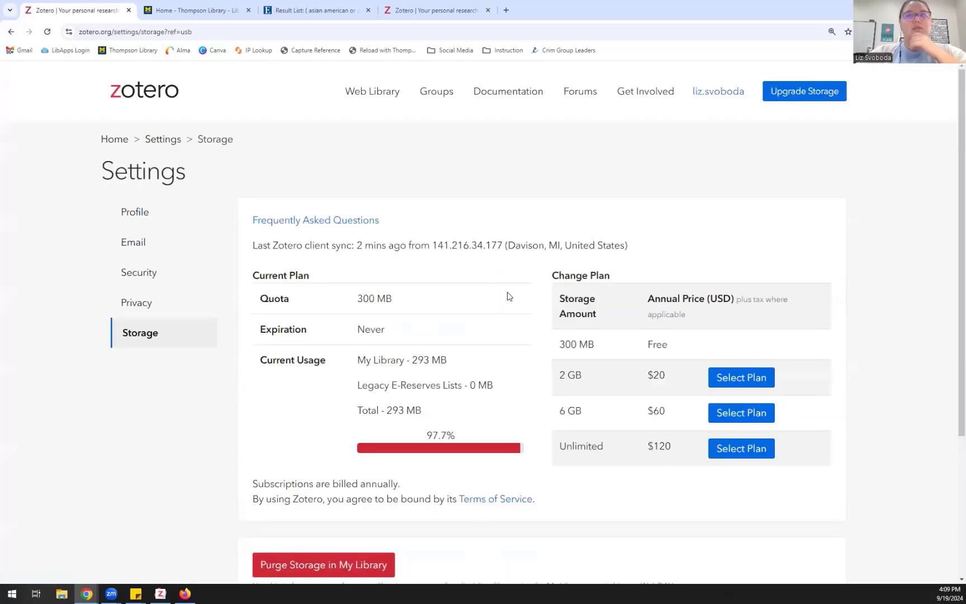
pyautogui.scroll(-1, 509, 296)
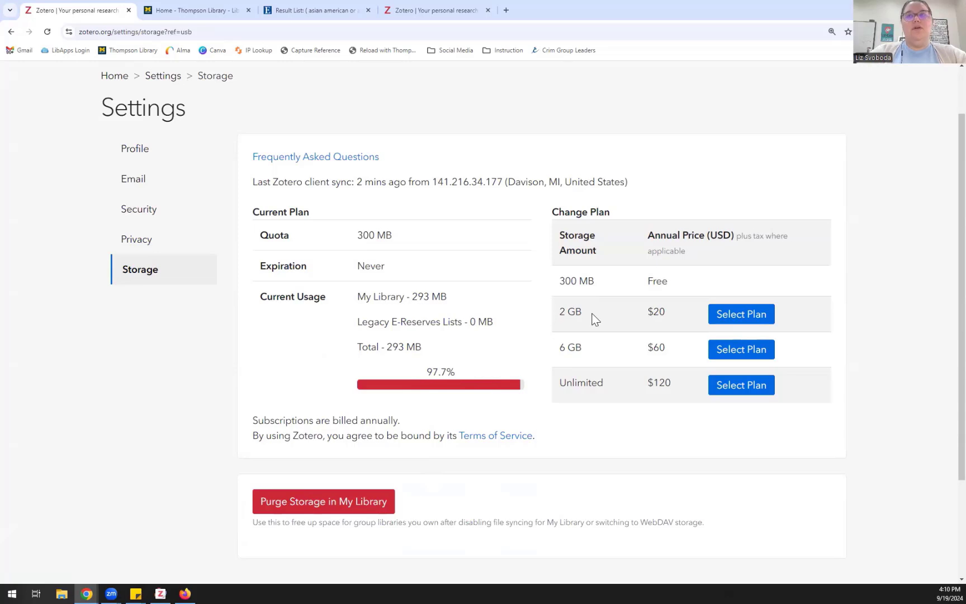
pyautogui.scroll(-1, 610, 335)
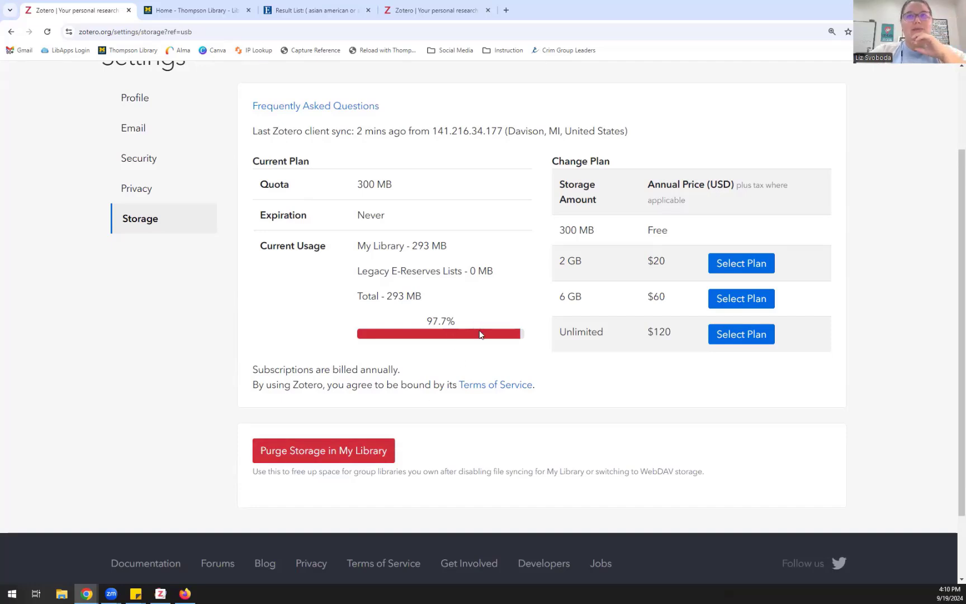
pyautogui.scroll(3, 479, 334)
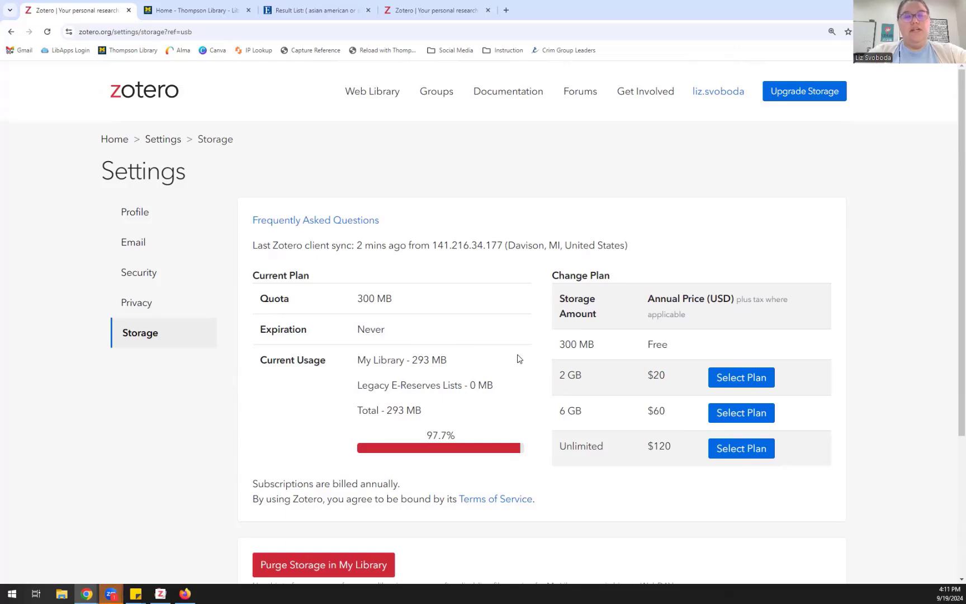
pyautogui.click(377, 97)
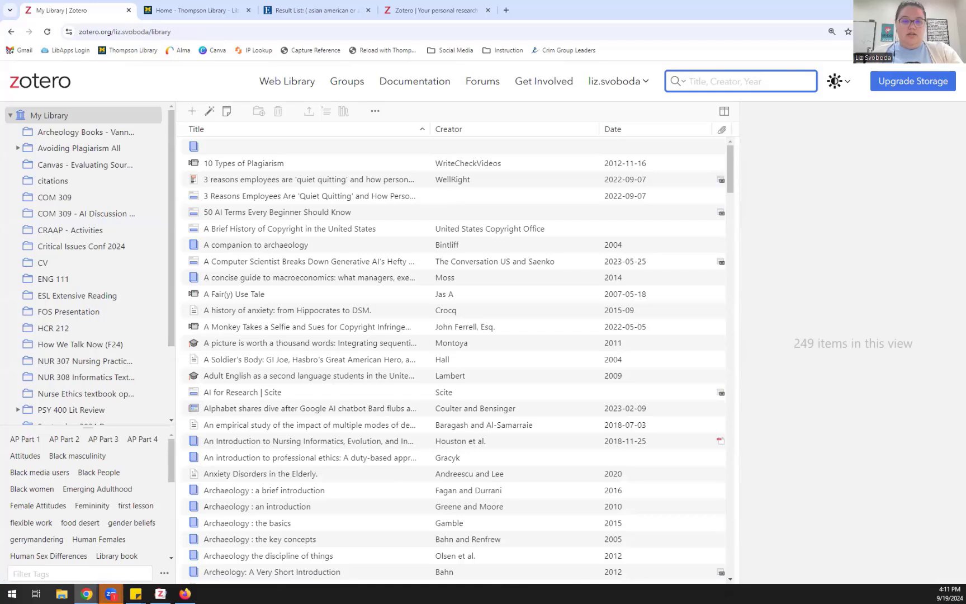
# Step: Maximize the Zotero desktop app, expand My Library's collections, and show the New Item types
pyautogui.hotkey('alt', 'Tab')
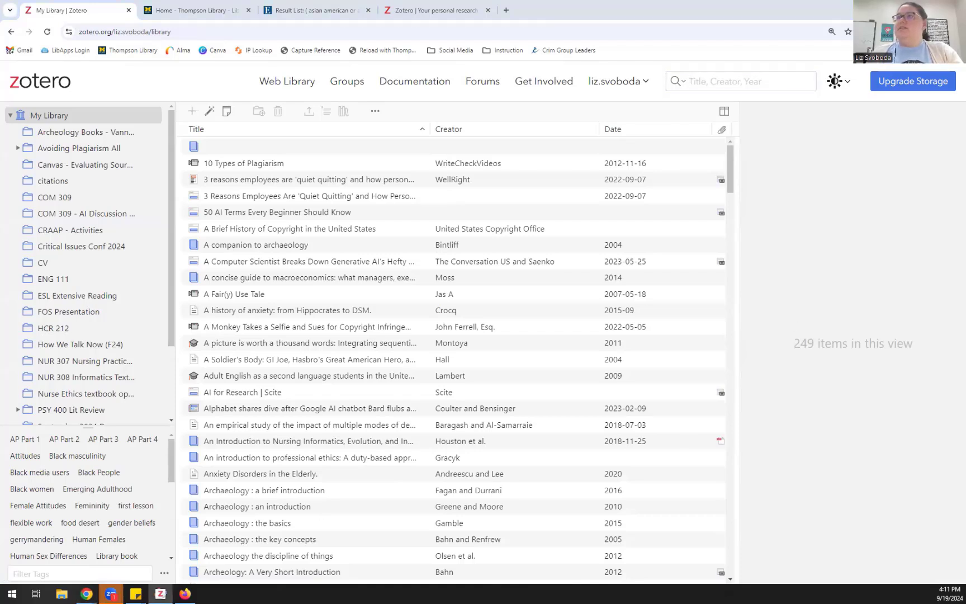
pyautogui.moveTo(965, 210); pyautogui.dragTo(544, 210)
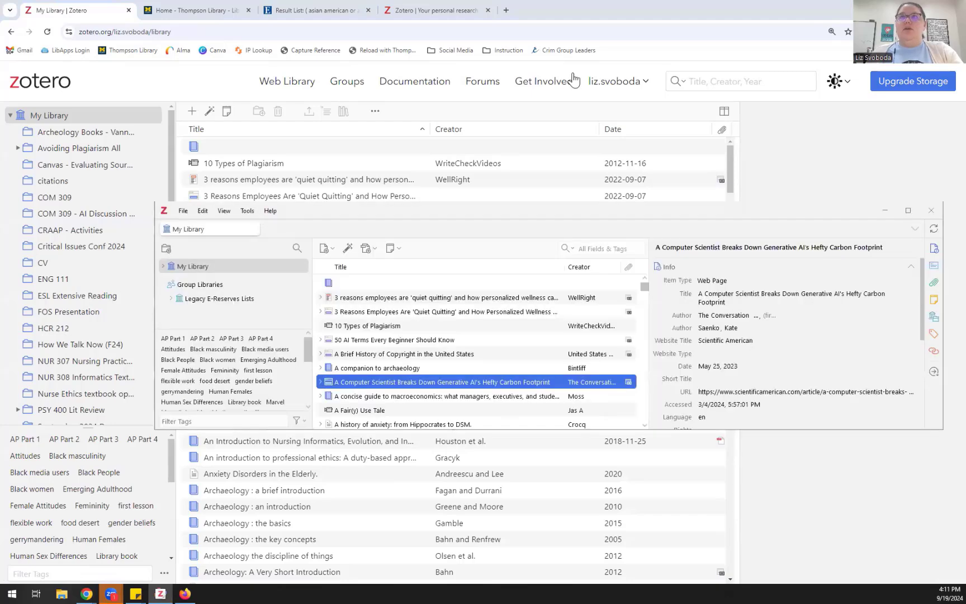
pyautogui.click(910, 212)
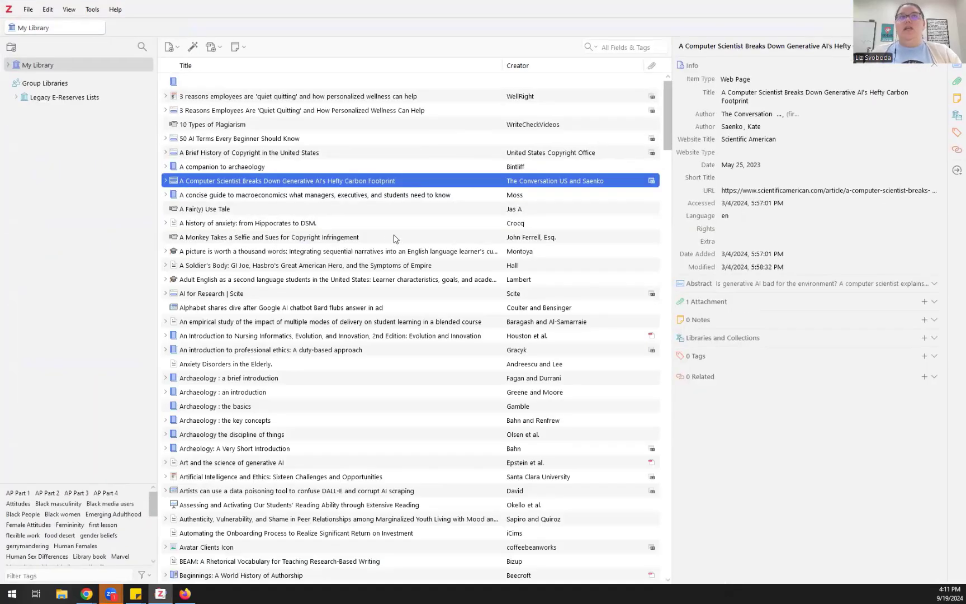
pyautogui.click(7, 67)
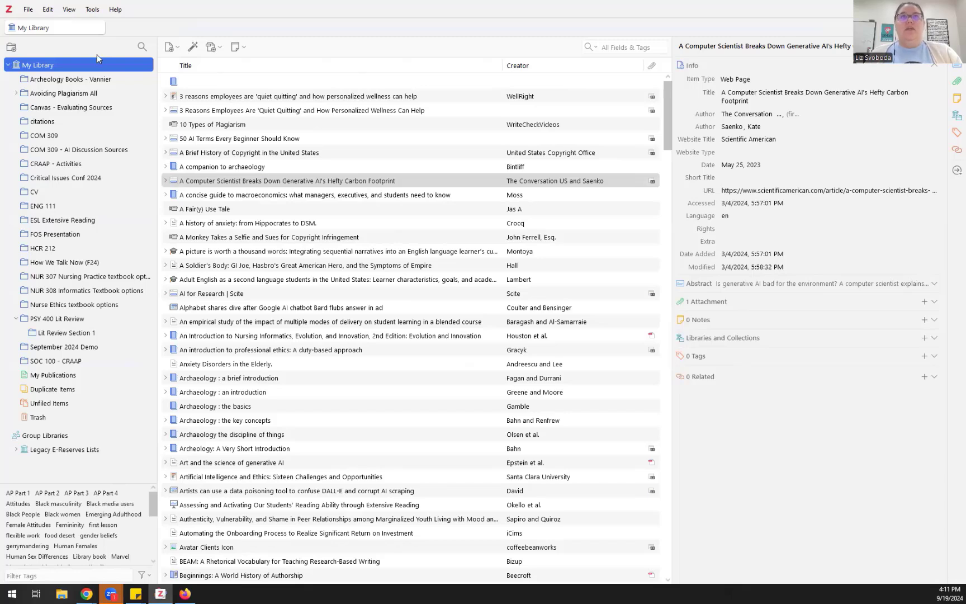
pyautogui.click(174, 50)
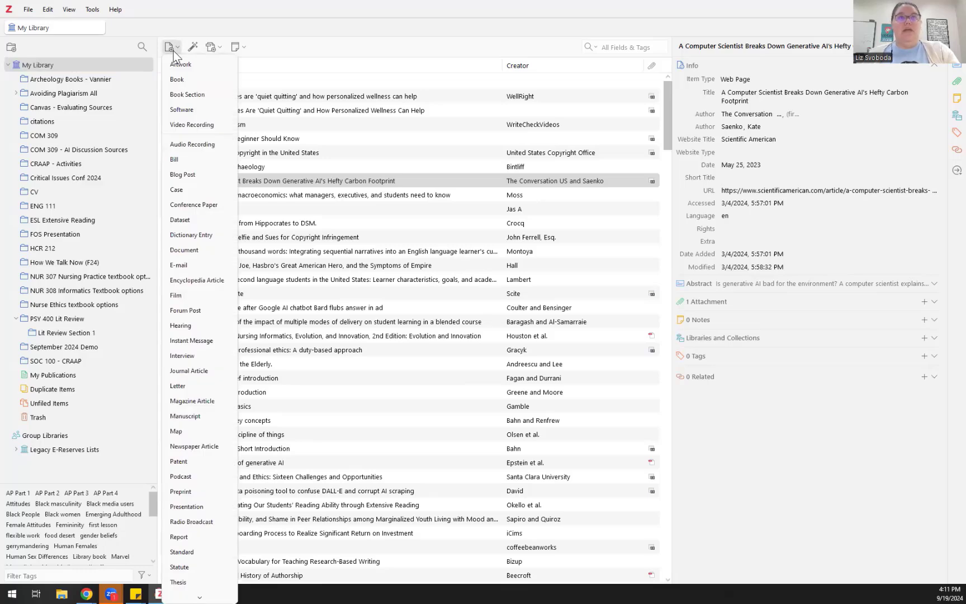
# Step: Create a Book titled 'THe hidden curriculum' and enter the author's last and first name
pyautogui.click(196, 80)
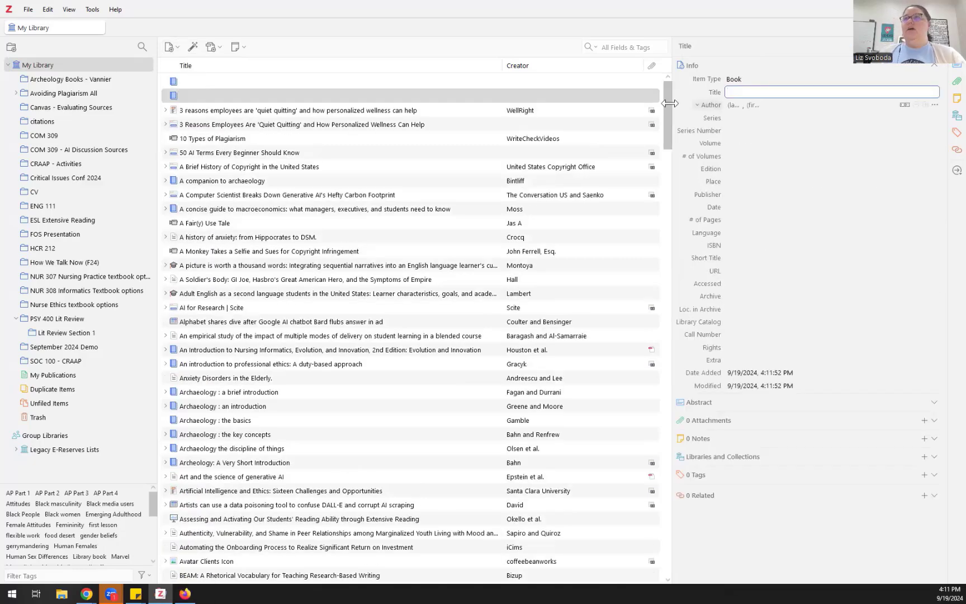
pyautogui.moveTo(672, 114); pyautogui.dragTo(552, 114)
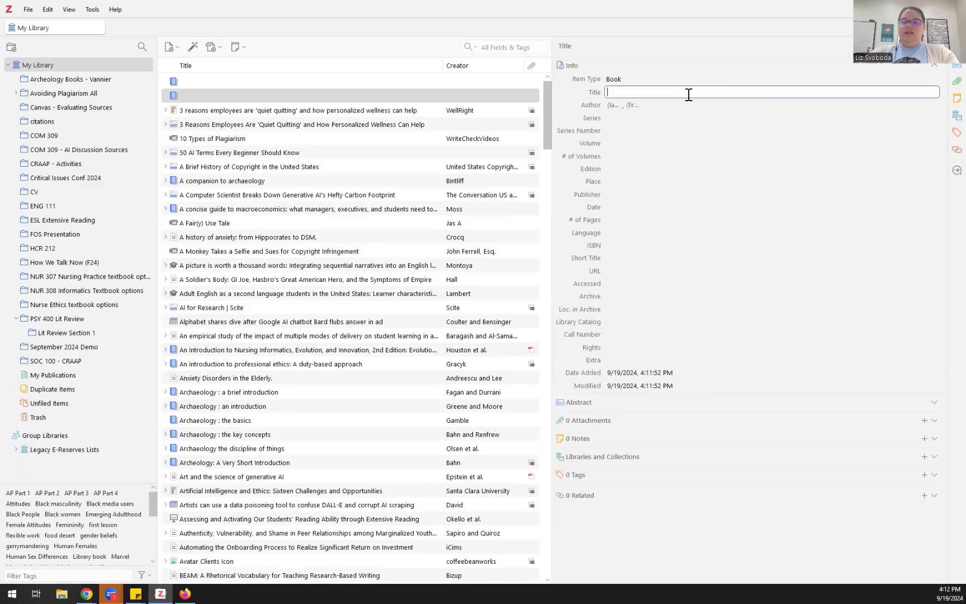
pyautogui.write('THe ')
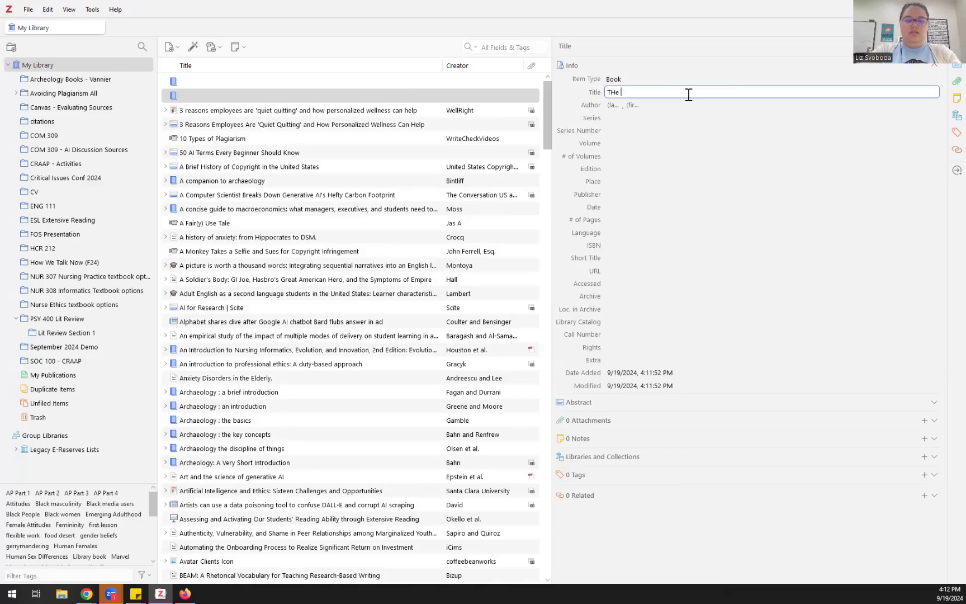
pyautogui.write('hidden cu')
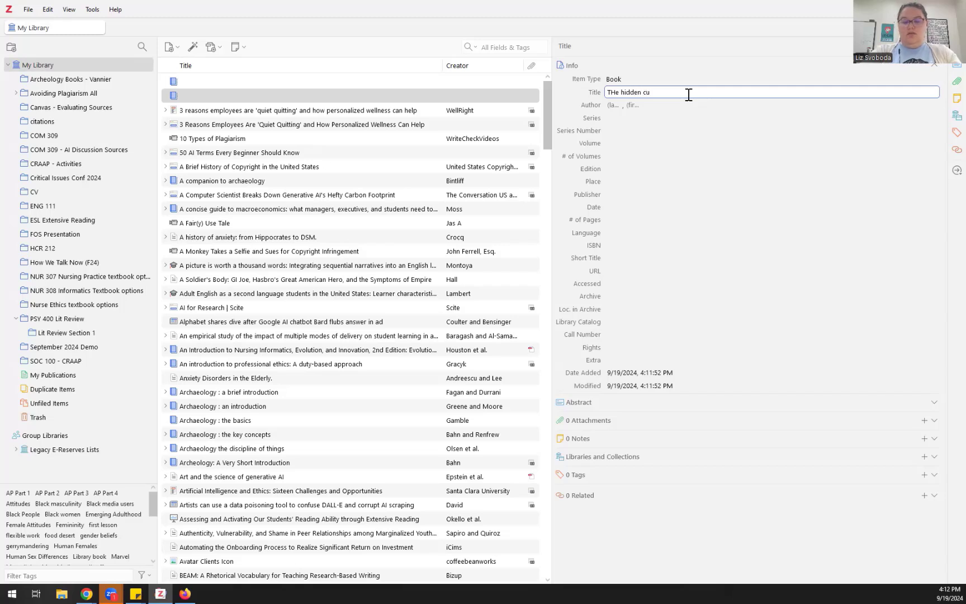
pyautogui.write('rriculum')
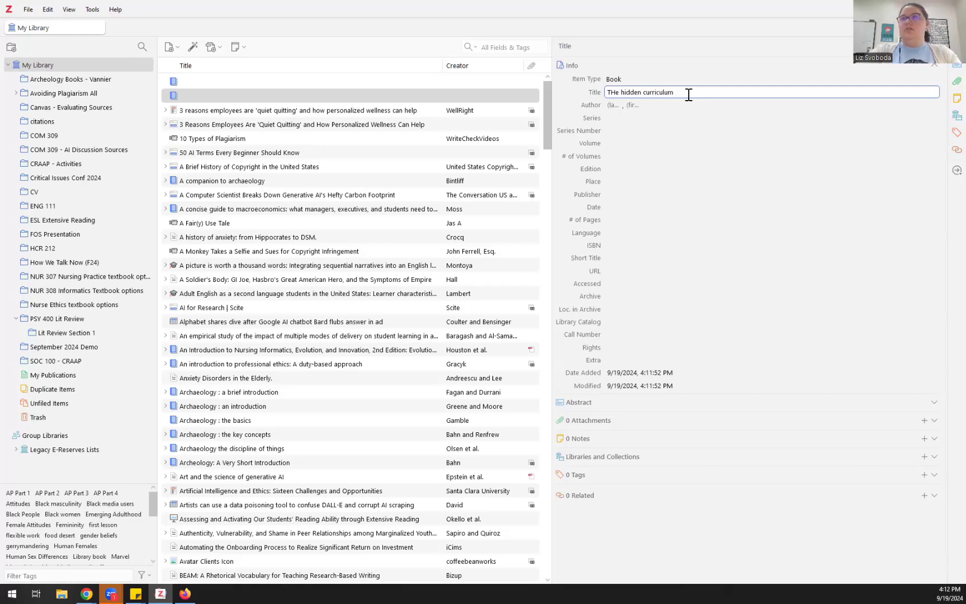
pyautogui.click(613, 105)
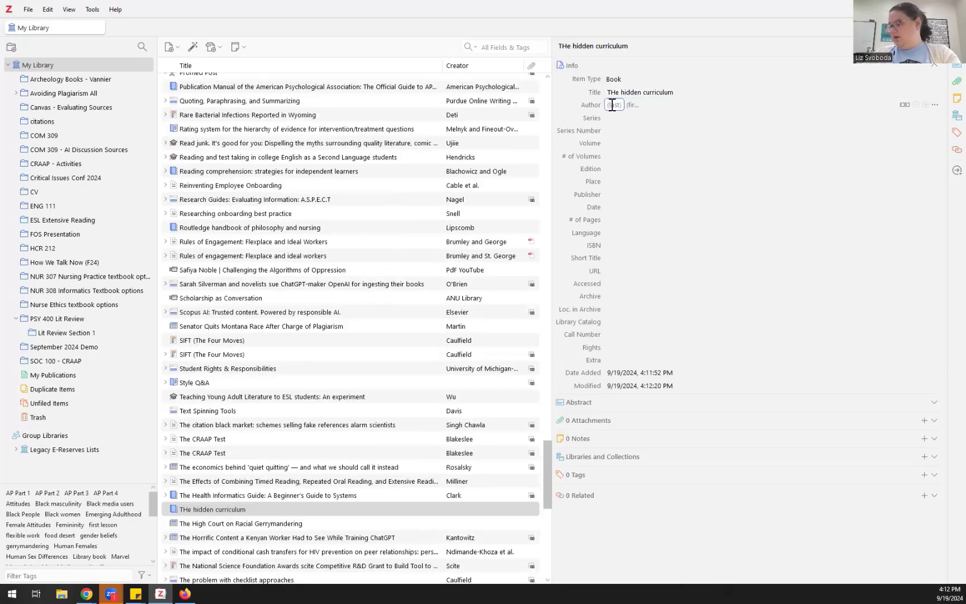
pyautogui.write('Snyder')
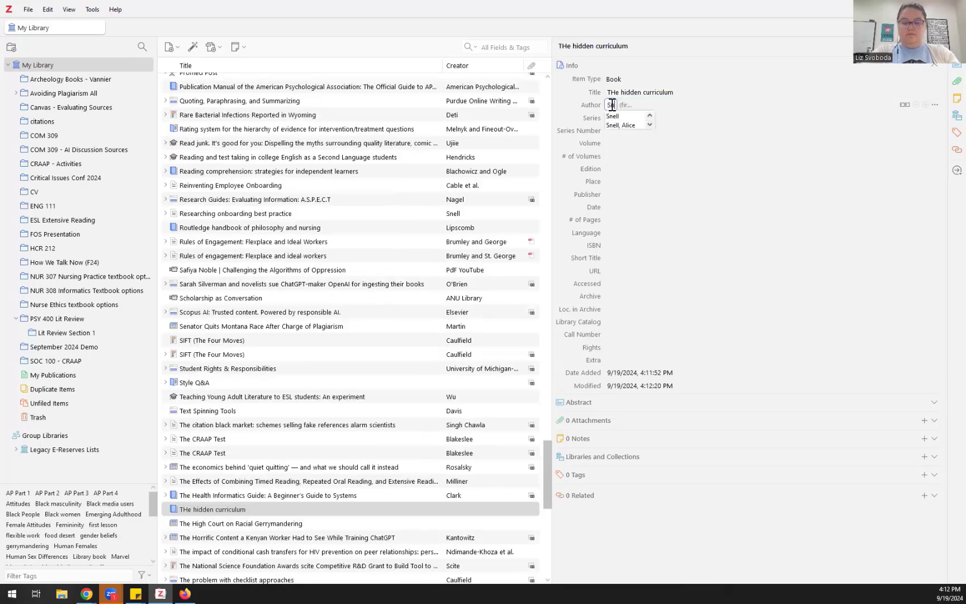
pyautogui.click(639, 105)
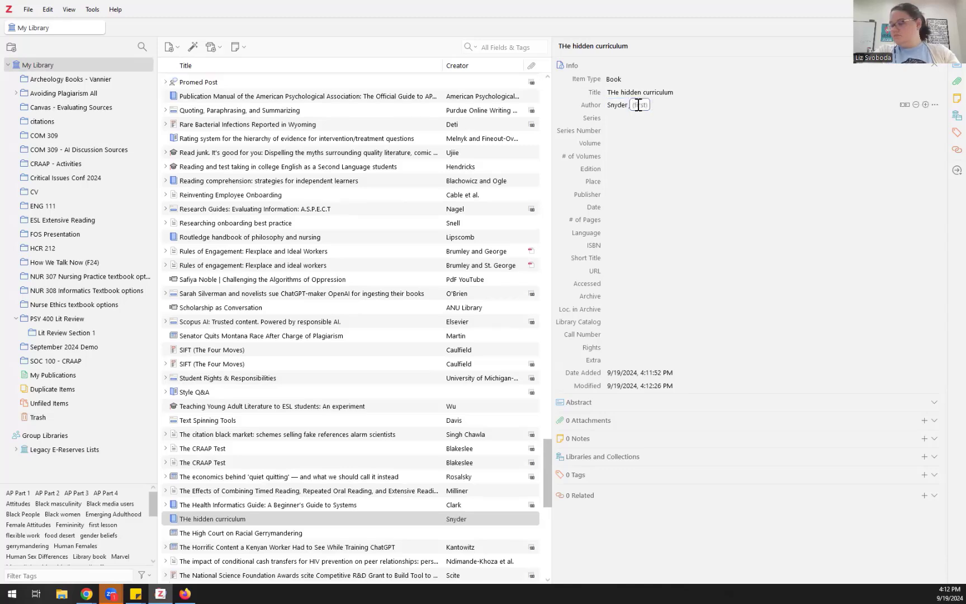
pyautogui.write('Bens')
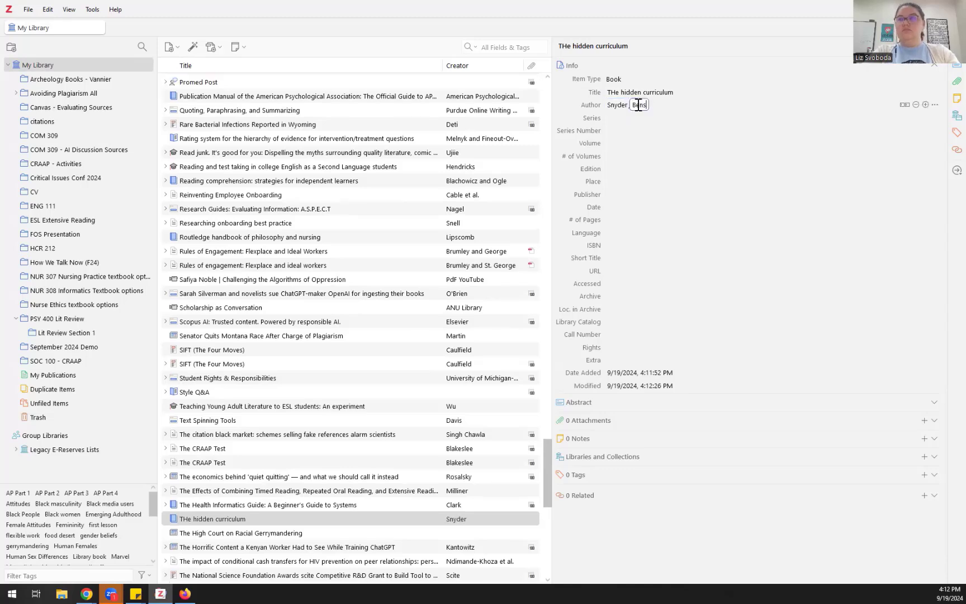
pyautogui.write('on R.')
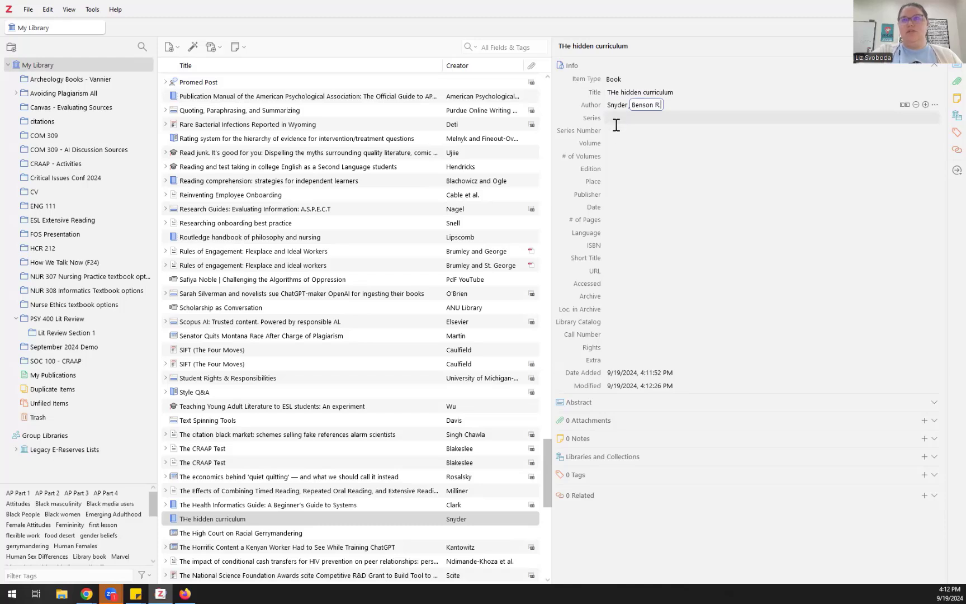
# Step: Set the book's publisher to Knopf and its date to 1971
pyautogui.click(609, 193)
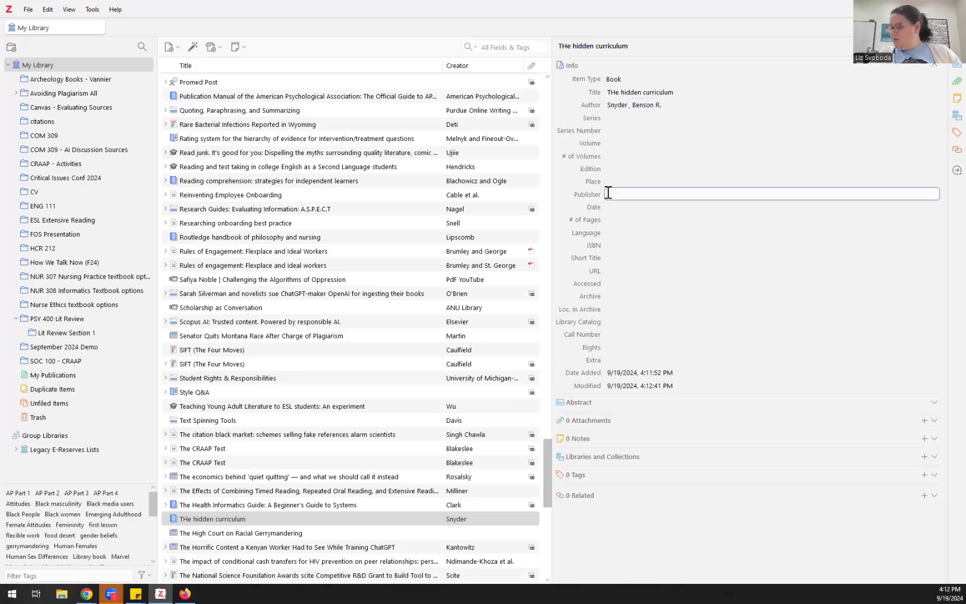
pyautogui.write('A')
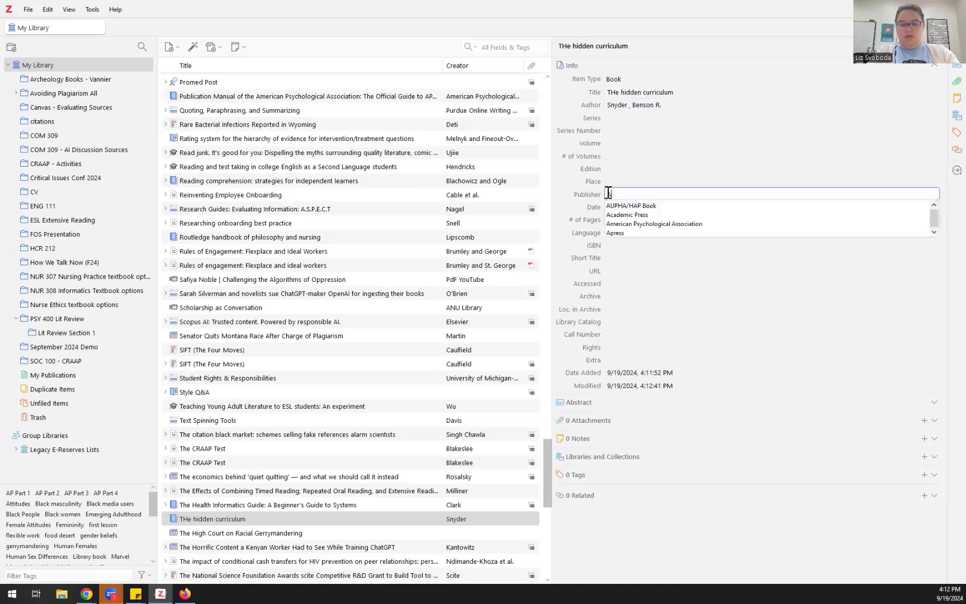
pyautogui.press('BackSpace')
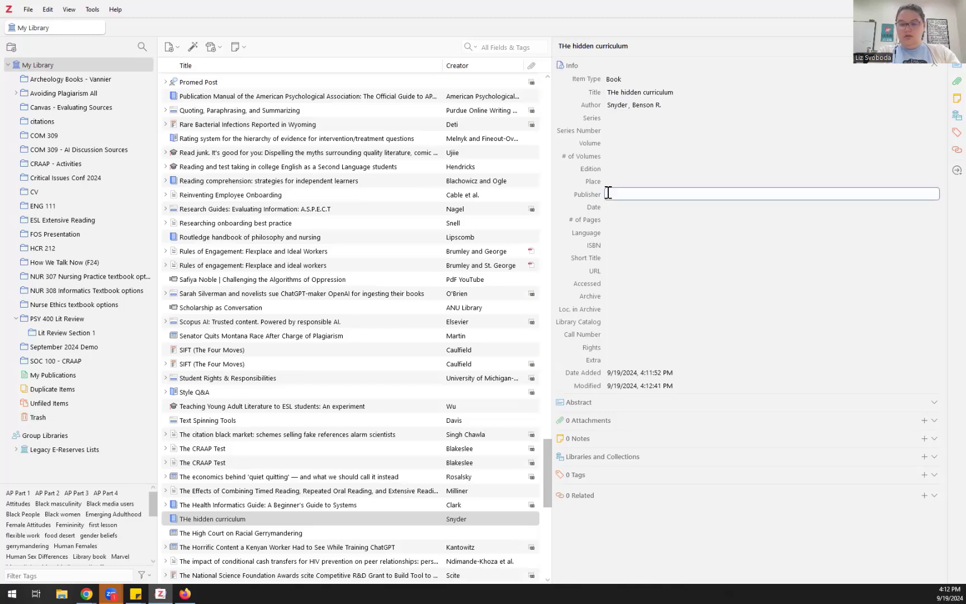
pyautogui.write('Knopf')
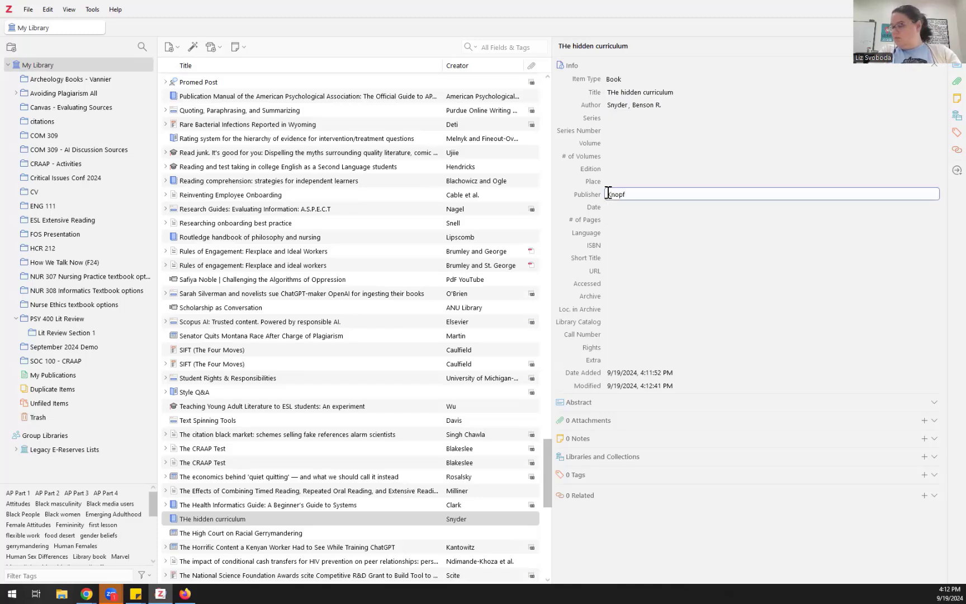
pyautogui.click(607, 208)
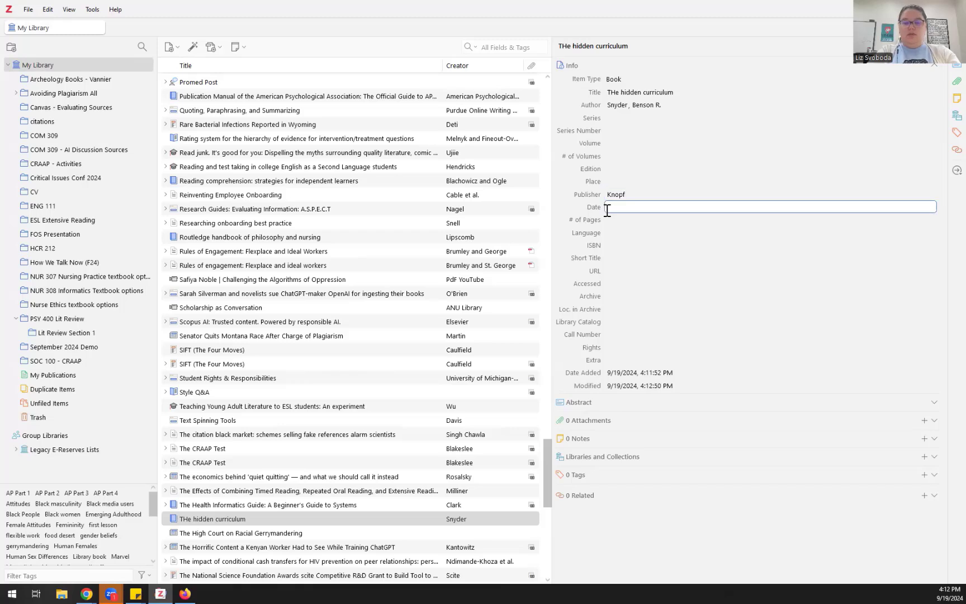
pyautogui.write('1971')
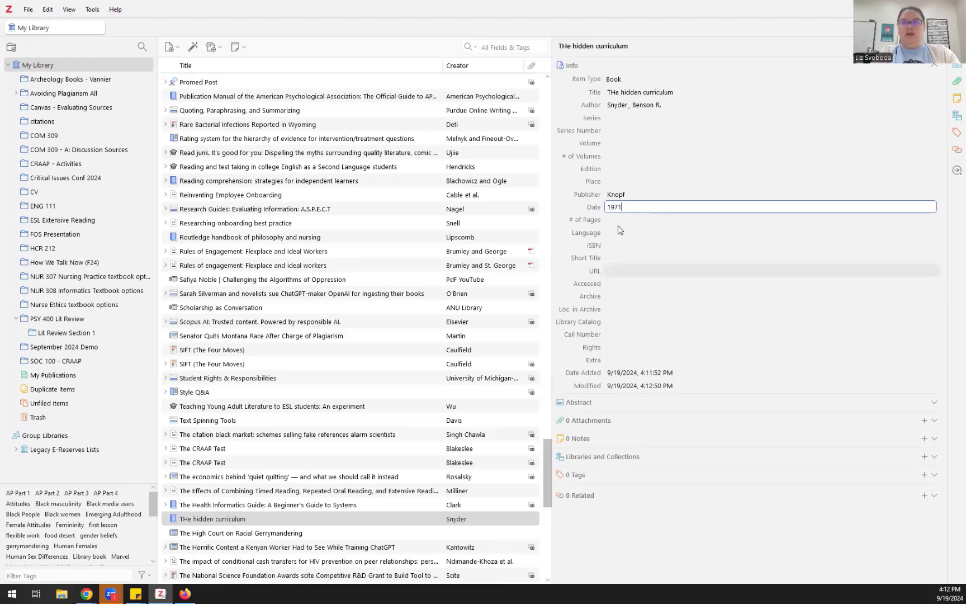
pyautogui.click(613, 274)
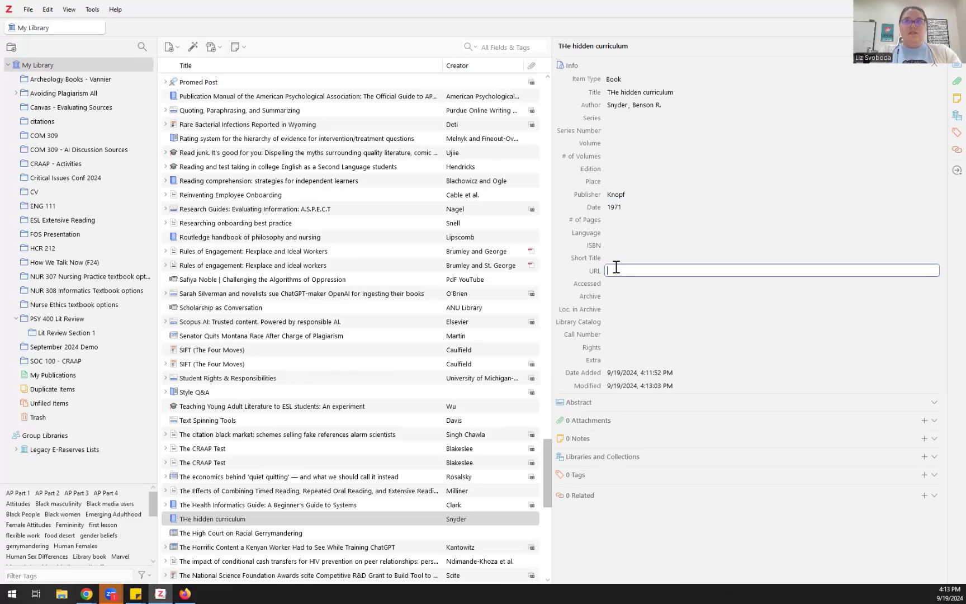
# Step: Change the title 'THe hidden curriculum' to 'The hidden curriculum' and save it
pyautogui.click(617, 94)
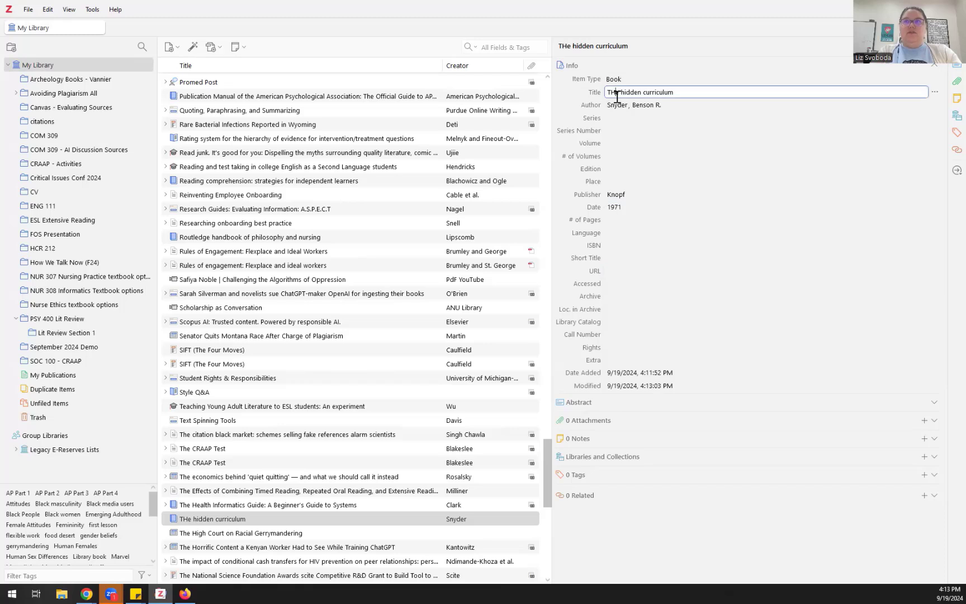
pyautogui.press('BackSpace')
pyautogui.write('h')
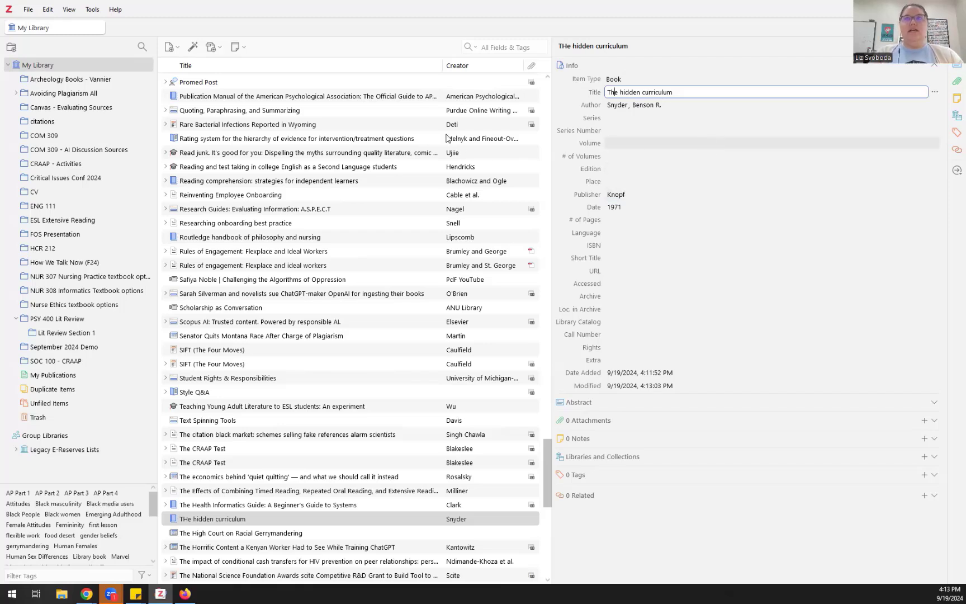
pyautogui.click(318, 239)
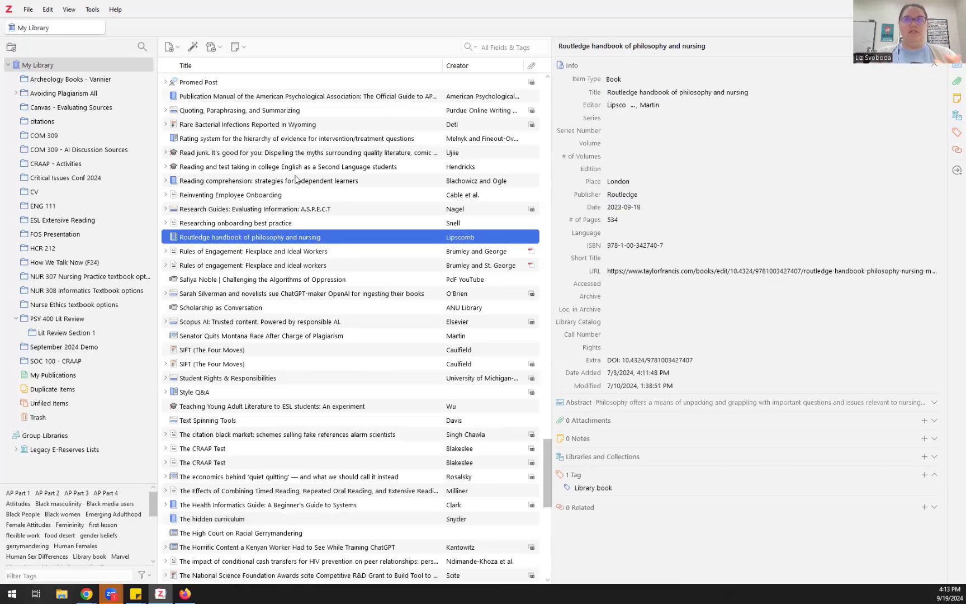
pyautogui.scroll(6, 295, 179)
pyautogui.scroll(-9, 295, 179)
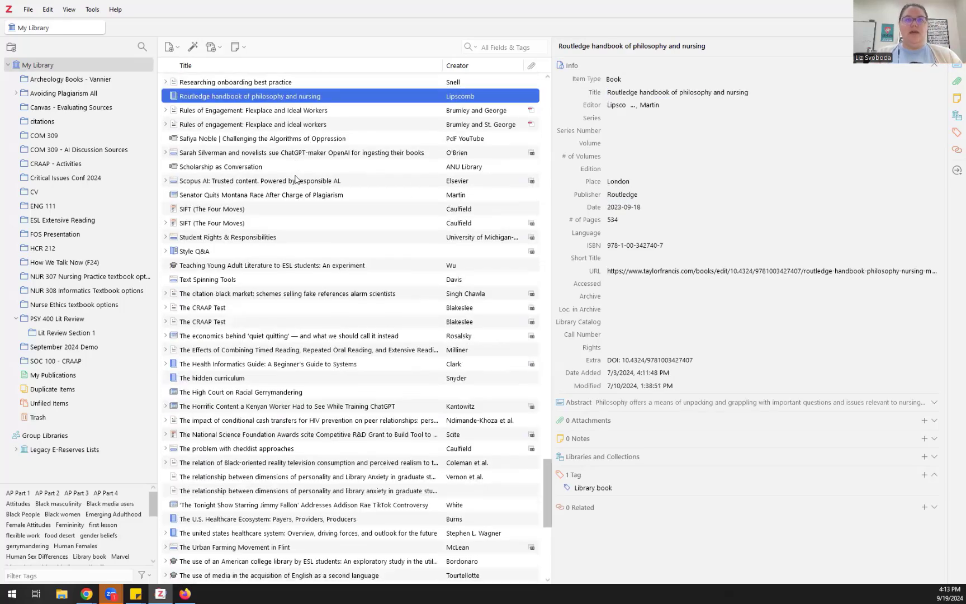
pyautogui.scroll(-3, 295, 179)
pyautogui.scroll(3, 295, 179)
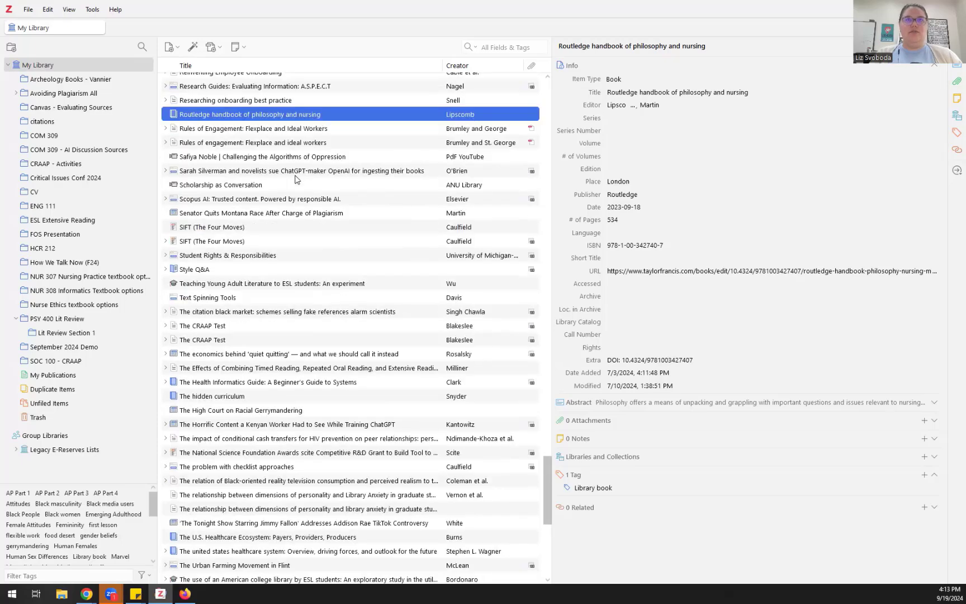
pyautogui.scroll(-3, 296, 178)
pyautogui.scroll(20, 296, 179)
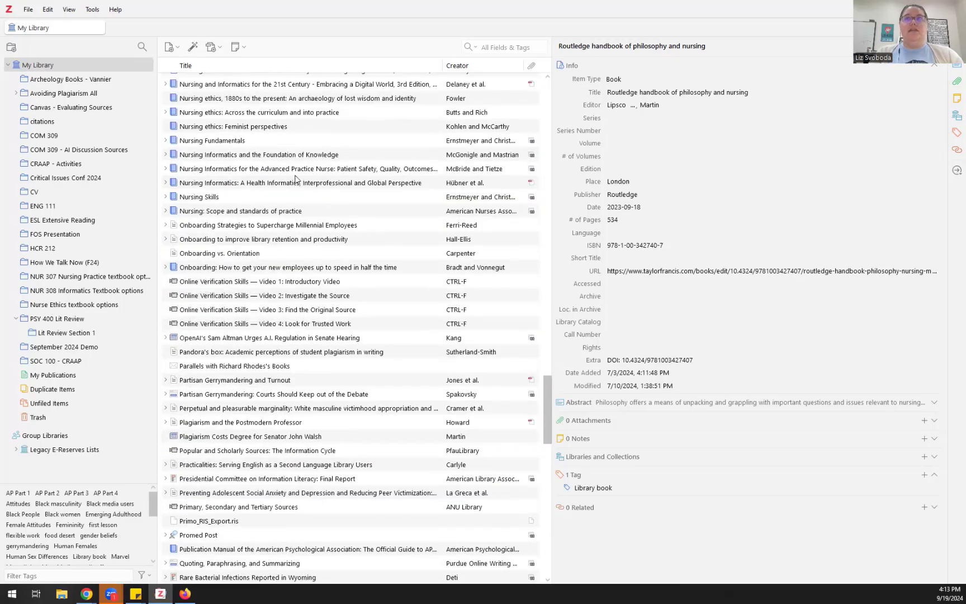
# Step: Search the library for the author, drag the book into September 2024 Demo, and open it
pyautogui.click(498, 48)
pyautogui.write('benson')
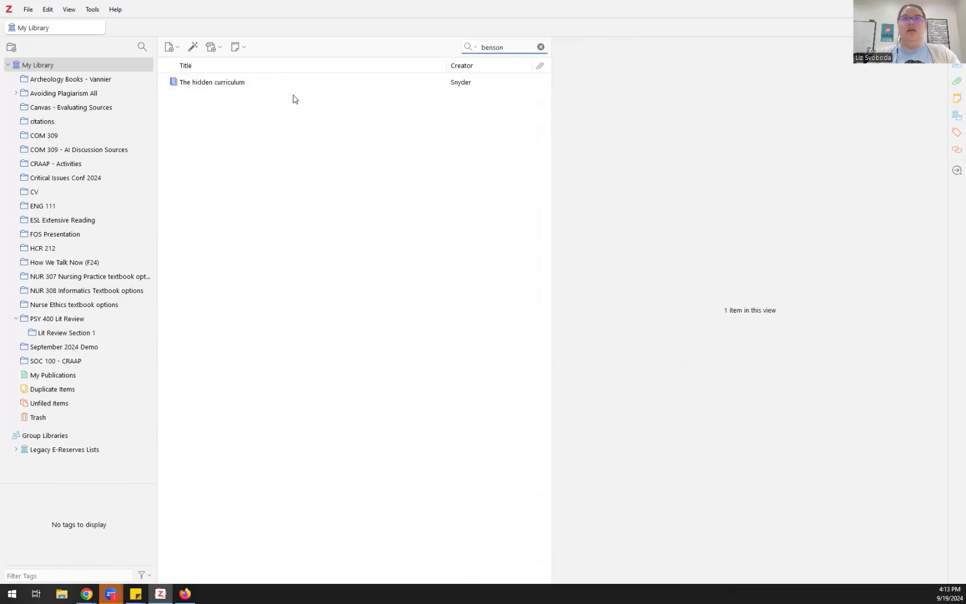
pyautogui.click(266, 86)
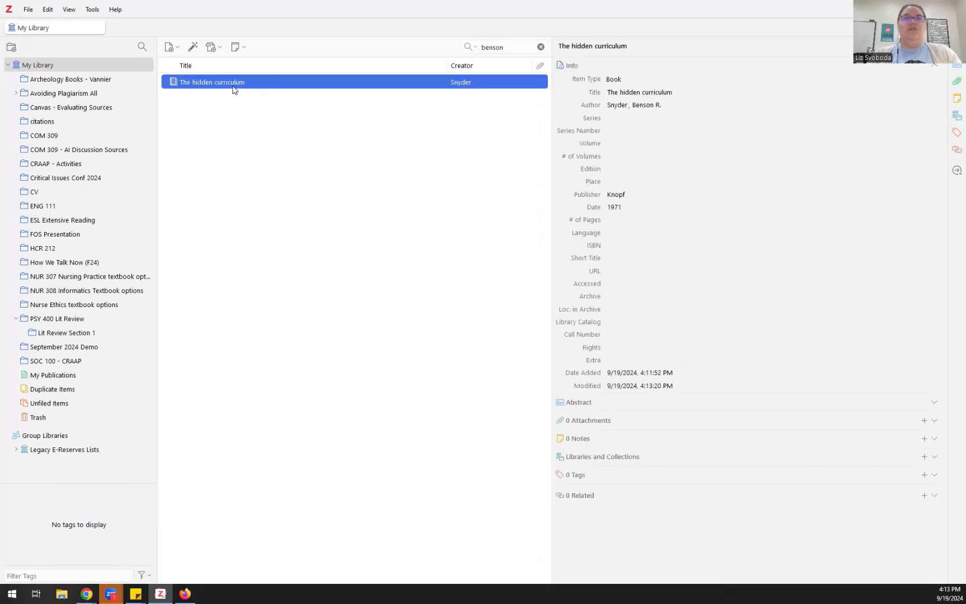
pyautogui.moveTo(133, 241); pyautogui.dragTo(76, 344)
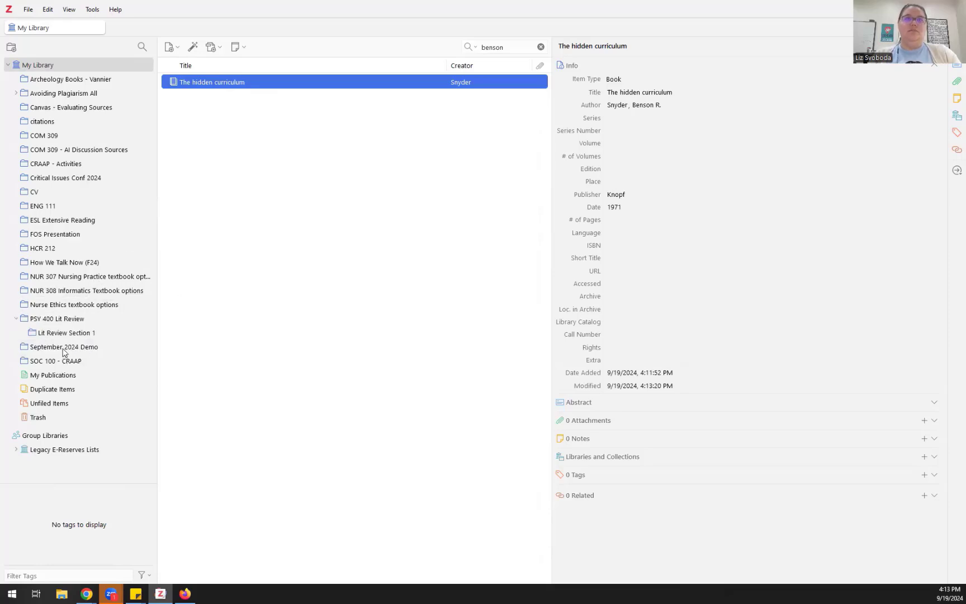
pyautogui.click(58, 348)
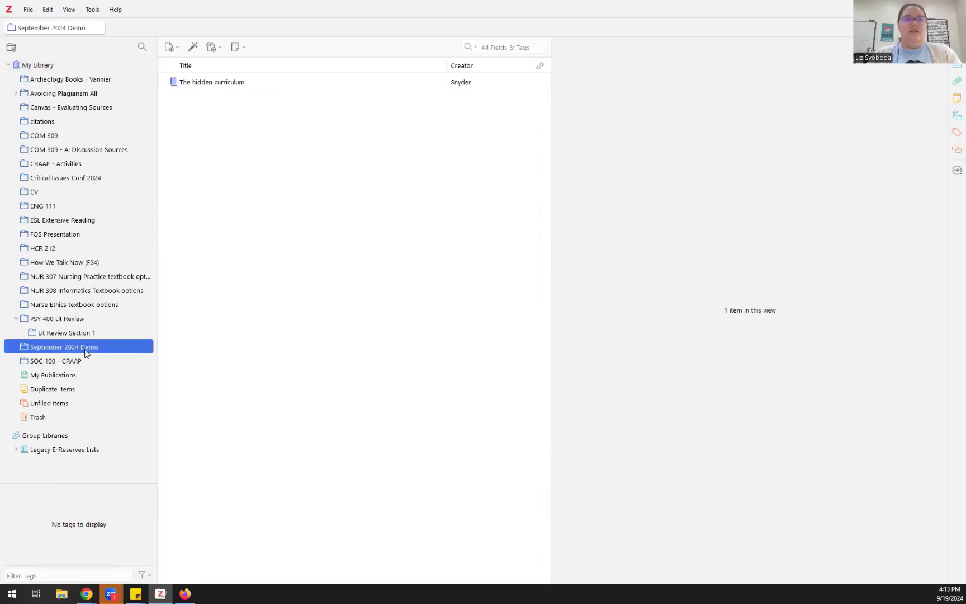
# Step: File the unfiled Pandora's box article into September 2024 Demo, then view Duplicate Items
pyautogui.click(62, 404)
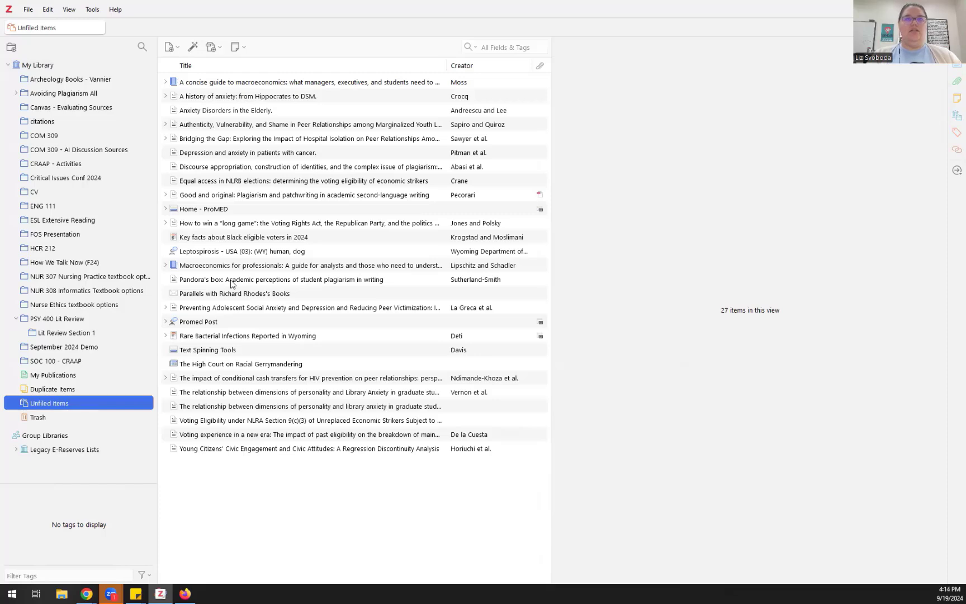
pyautogui.moveTo(232, 284); pyautogui.dragTo(94, 349)
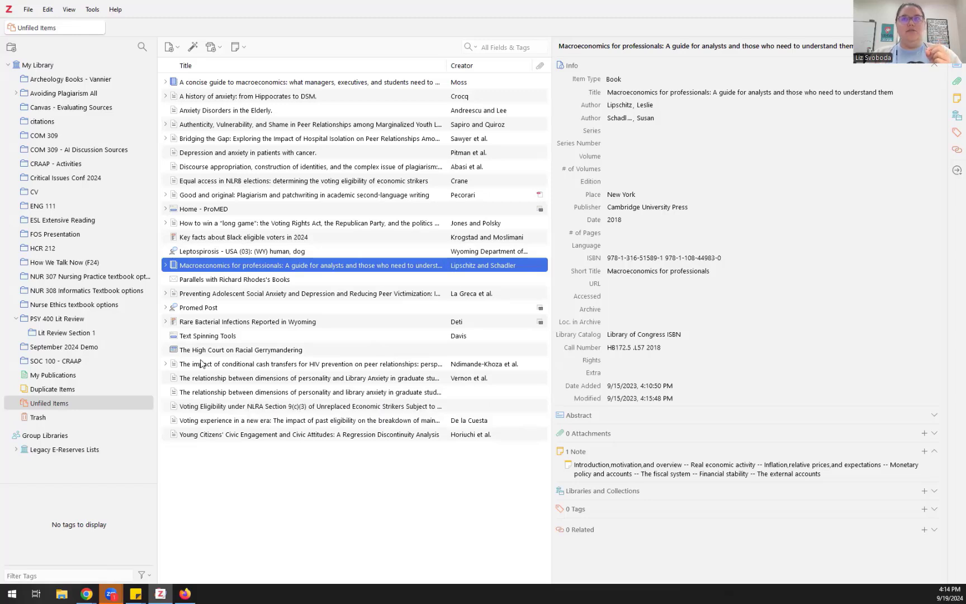
pyautogui.click(76, 392)
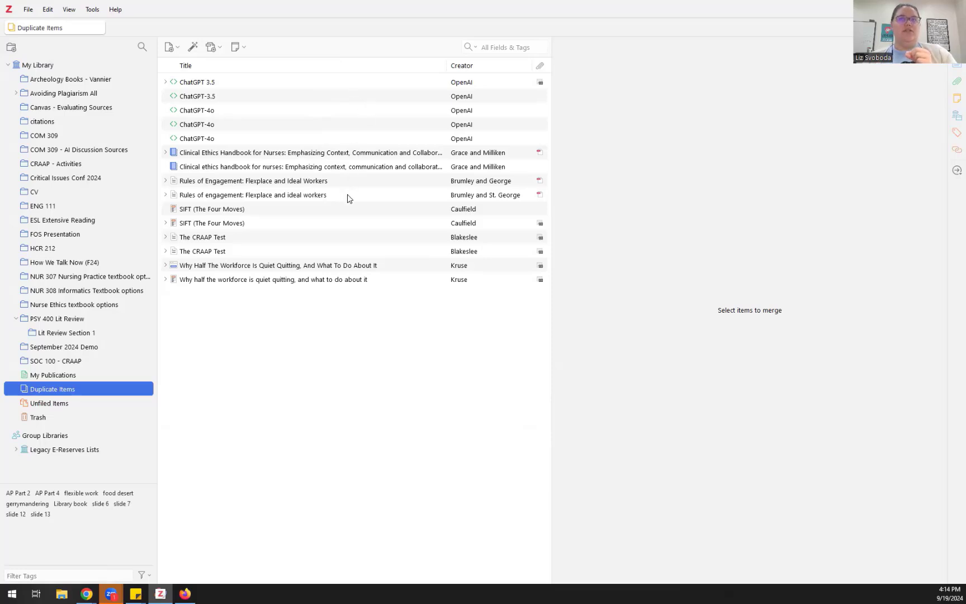
# Step: Merge the two Rules of Engagement duplicates, then select the quiet-quitting duplicate pair
pyautogui.click(333, 199)
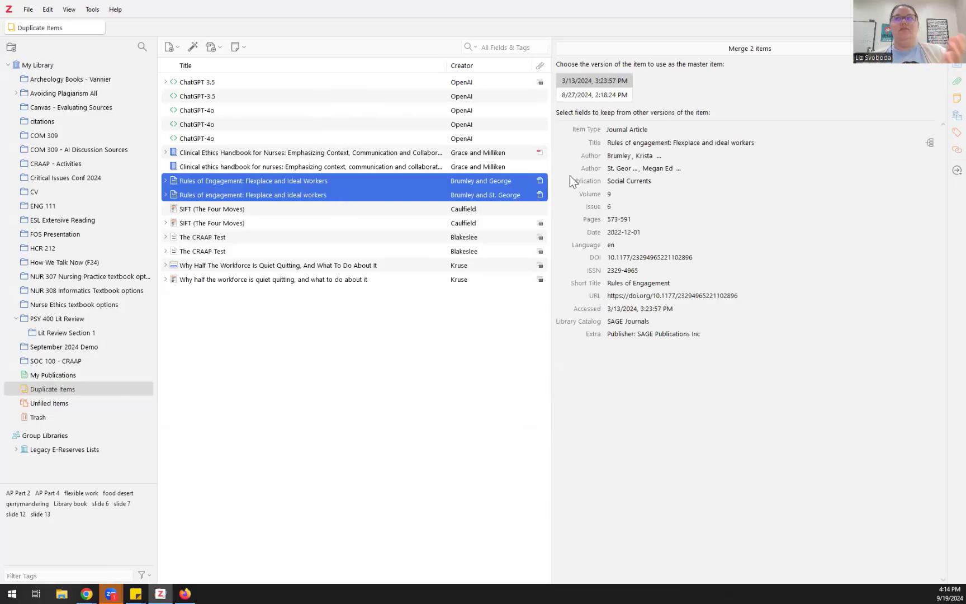
pyautogui.click(765, 50)
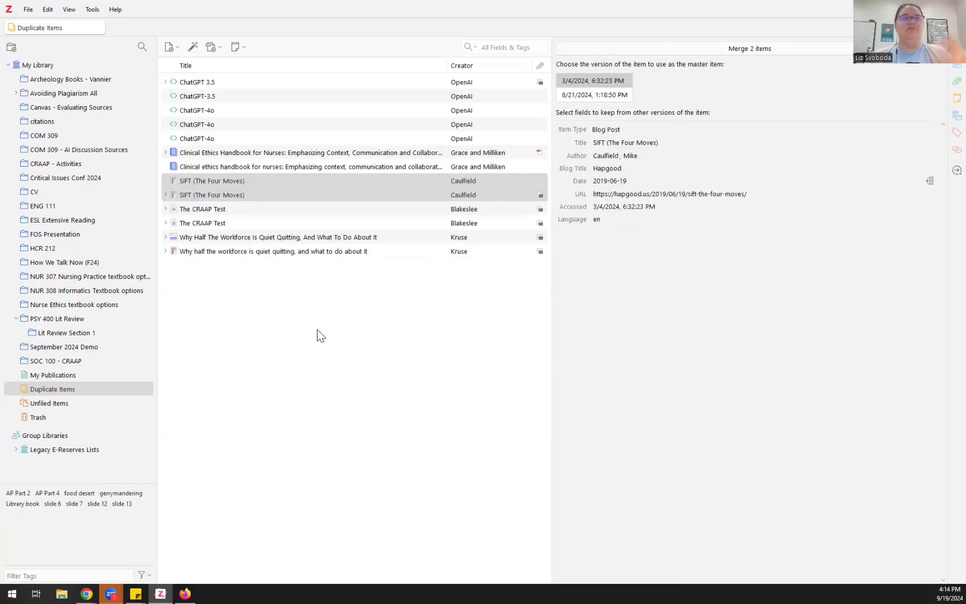
pyautogui.click(378, 254)
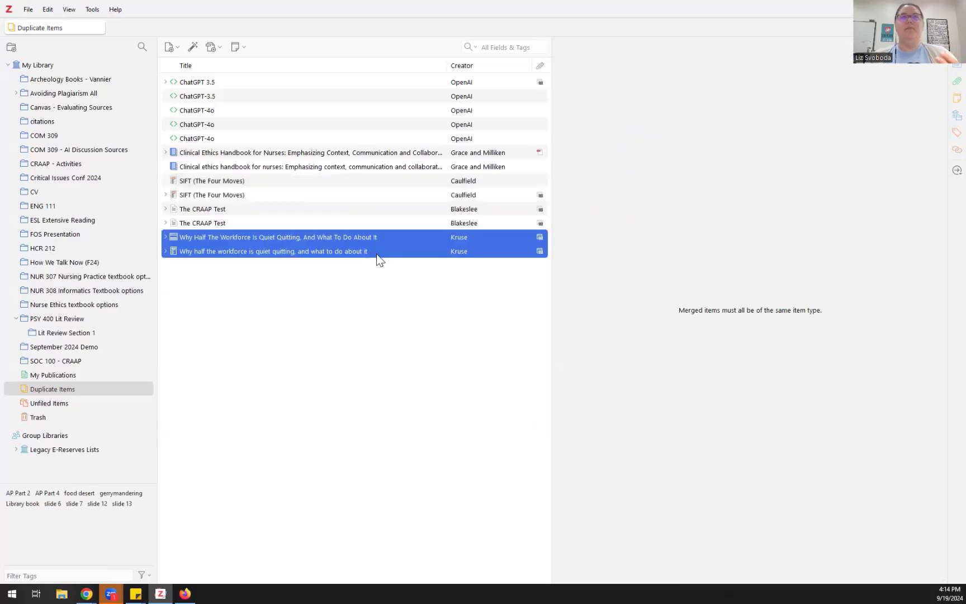
pyautogui.click(170, 48)
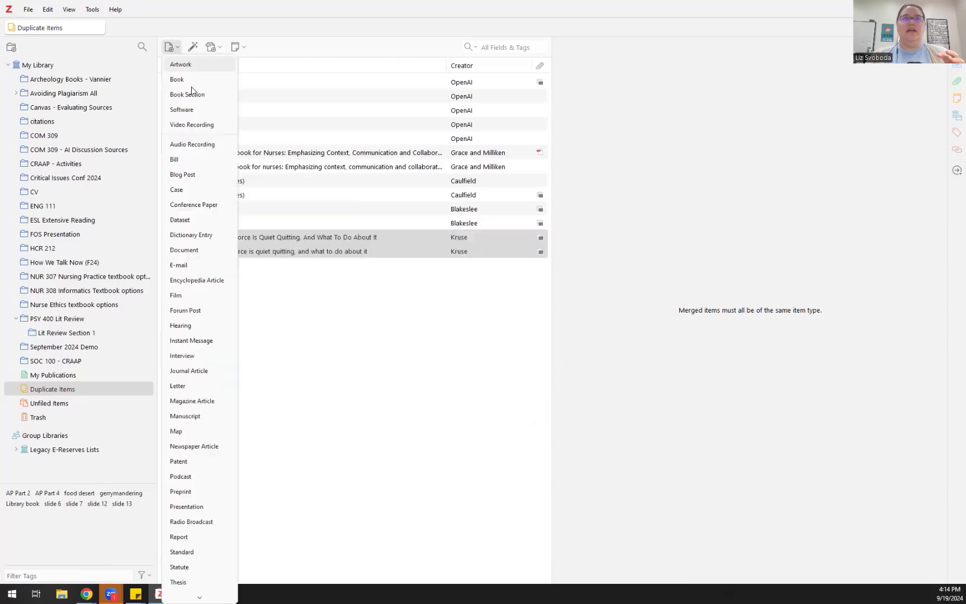
pyautogui.scroll(-1, 197, 81)
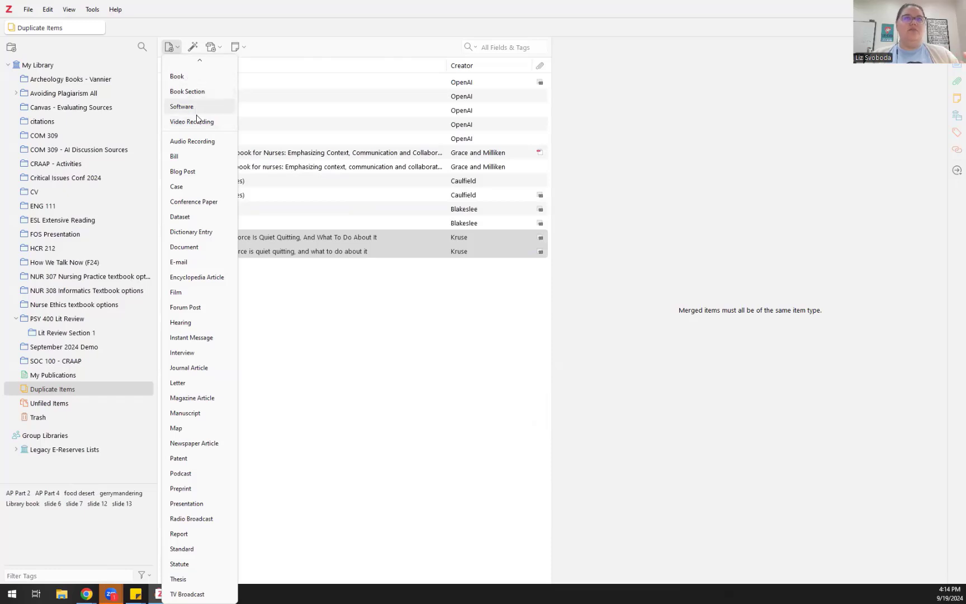
pyautogui.scroll(1, 198, 79)
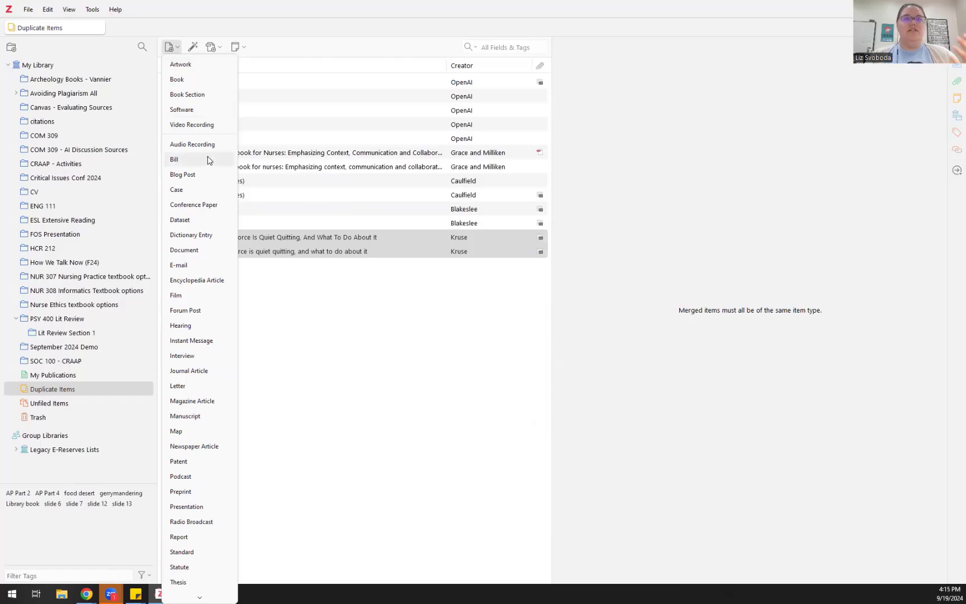
pyautogui.scroll(-1, 209, 168)
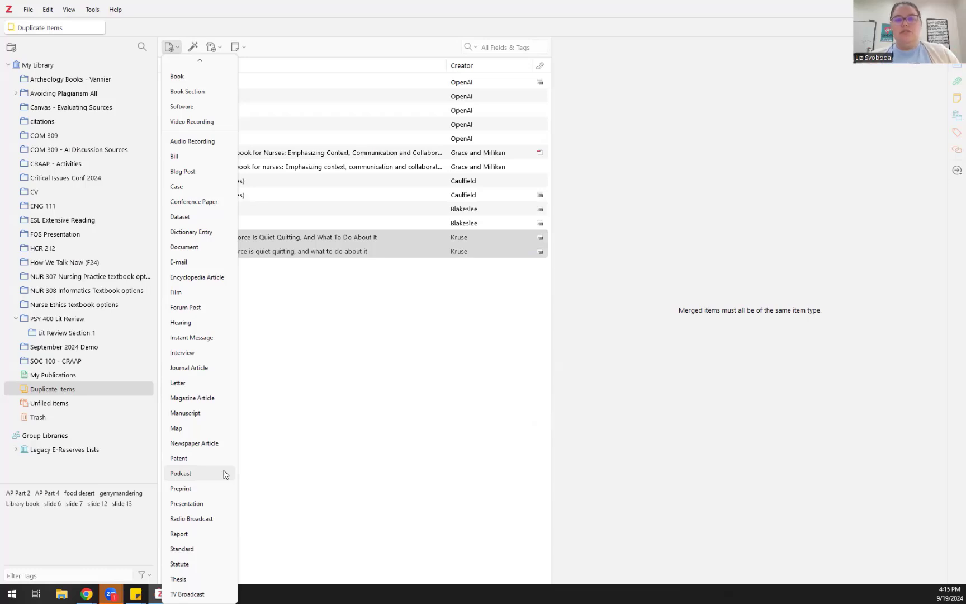
pyautogui.click(274, 433)
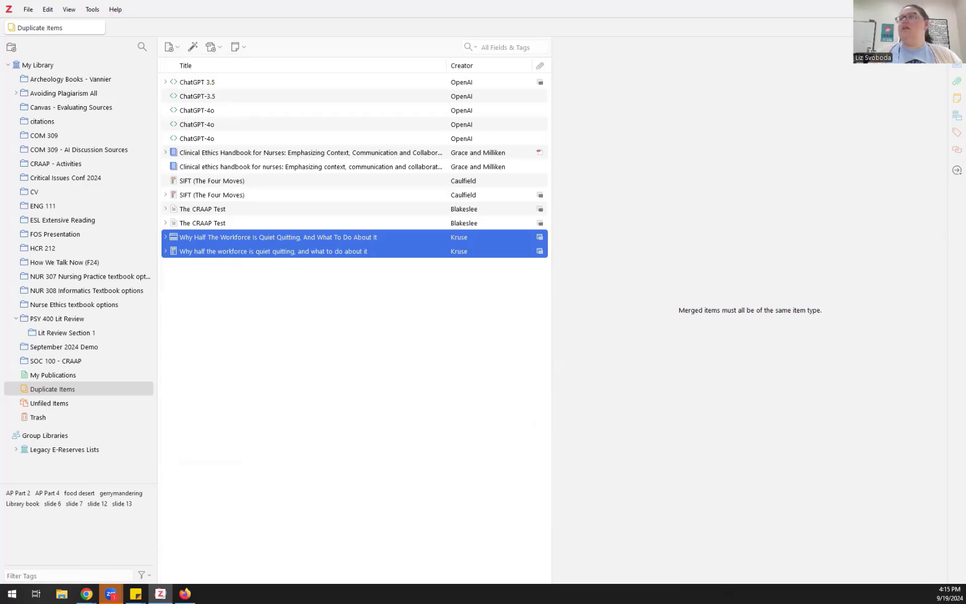
# Step: Import 'Vaping: The Gen Z nicotine crisis' by pasting its DOI into Add Item by Identifier
pyautogui.hotkey('alt', 'Tab')
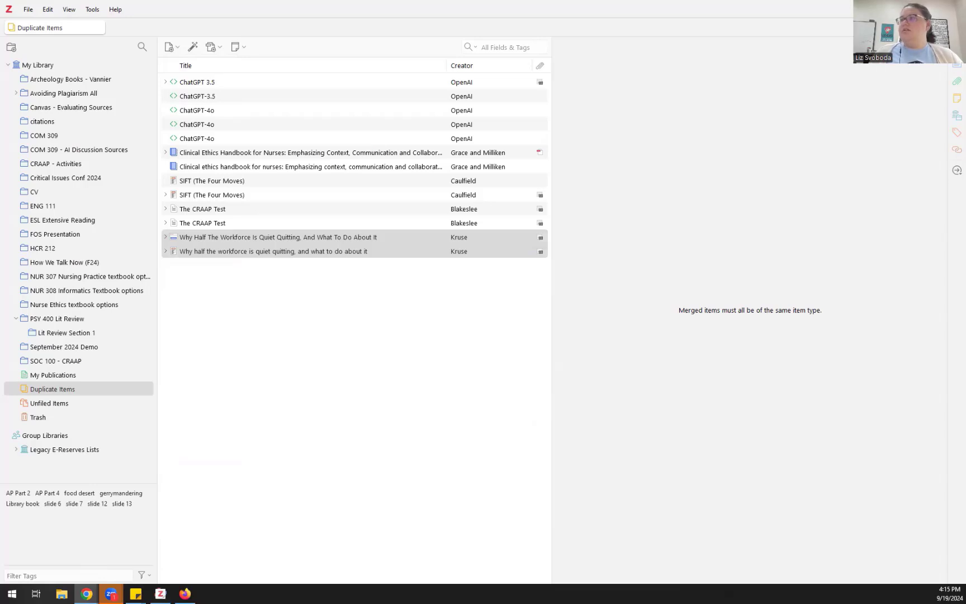
pyautogui.click(195, 49)
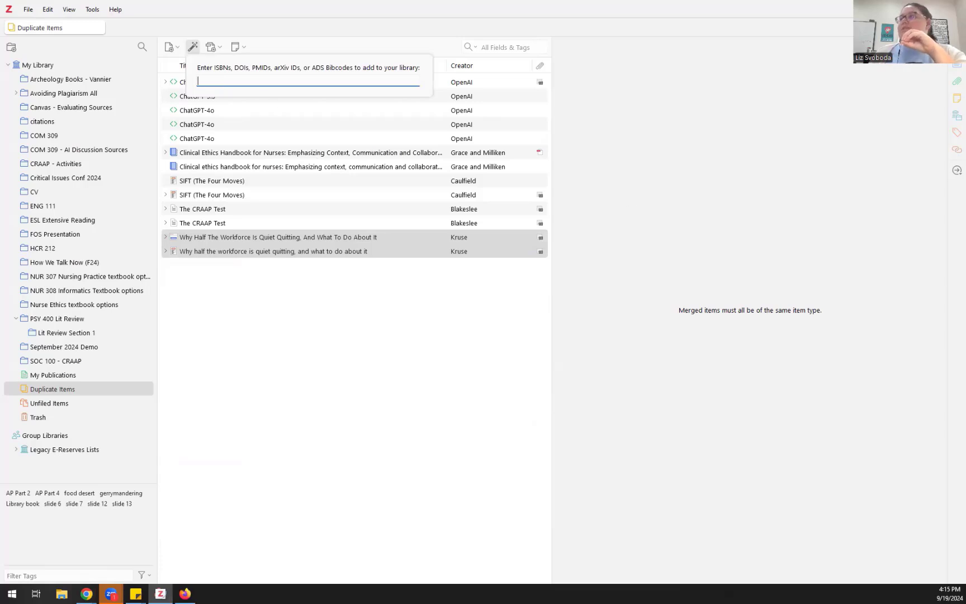
pyautogui.hotkey('alt', 'Tab')
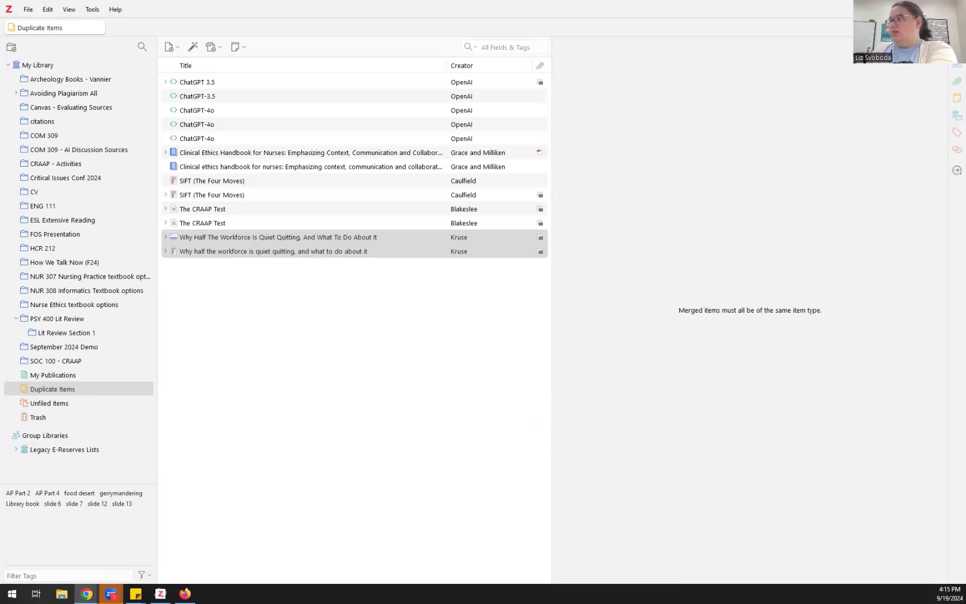
pyautogui.click(195, 48)
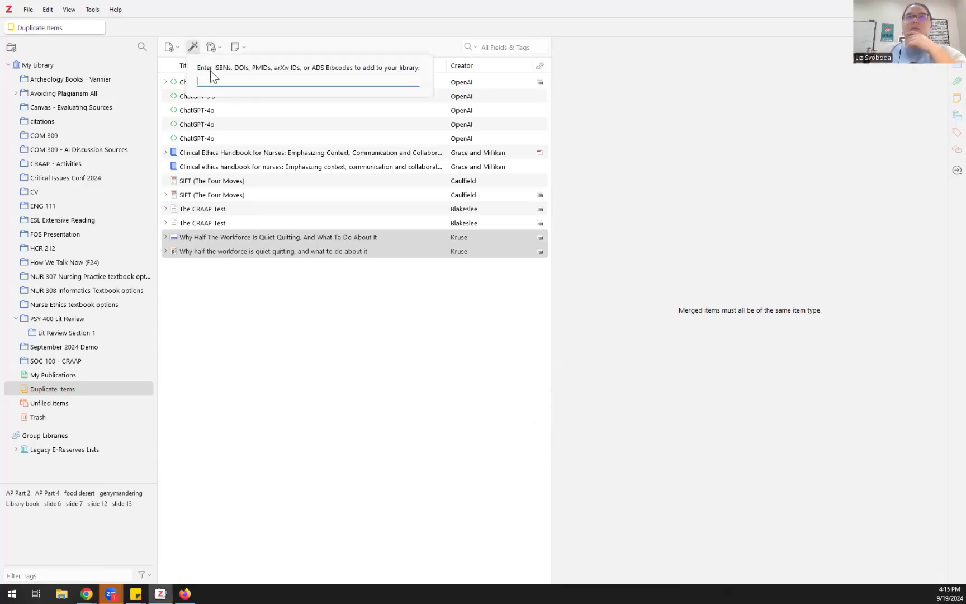
pyautogui.rightClick(216, 80)
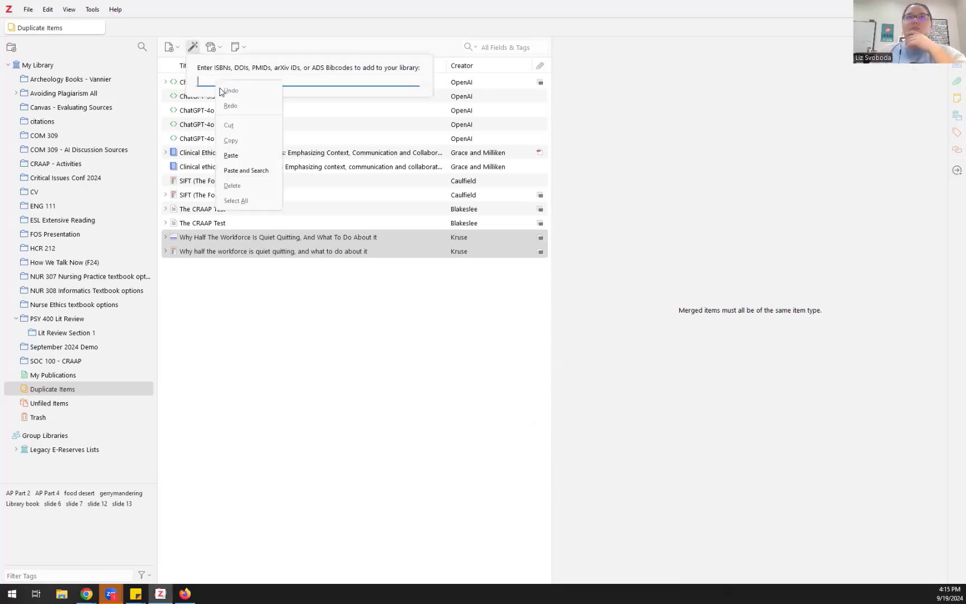
pyautogui.click(234, 155)
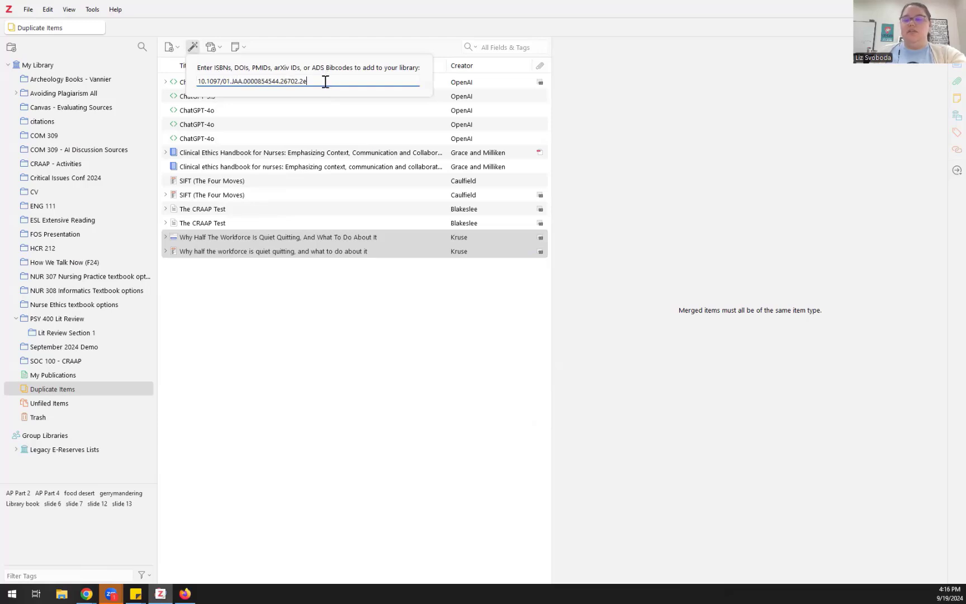
pyautogui.press('Return')
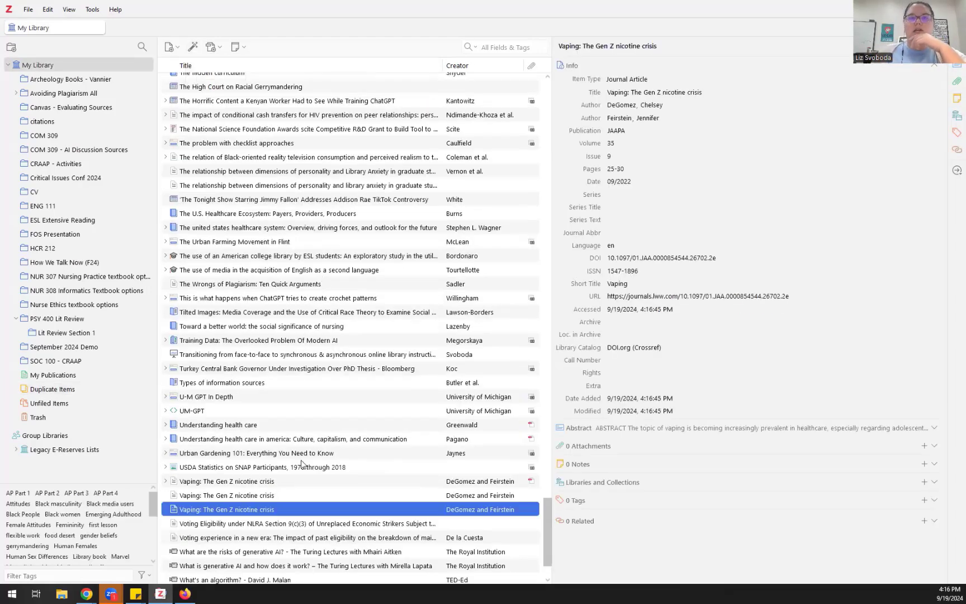
# Step: Check the Vaping article's JAAPA publication and title fields, then expand its full abstract
pyautogui.click(290, 497)
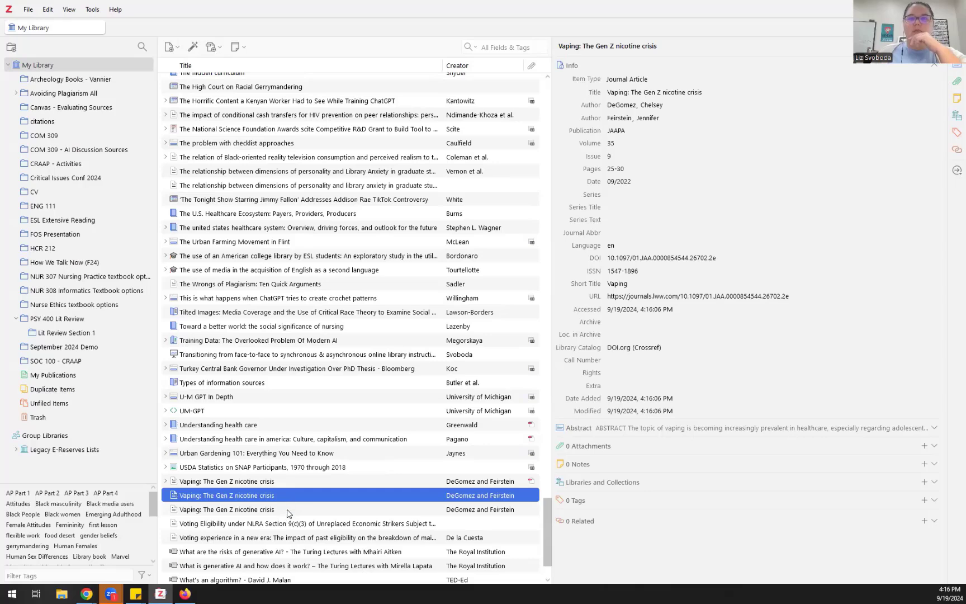
pyautogui.click(289, 511)
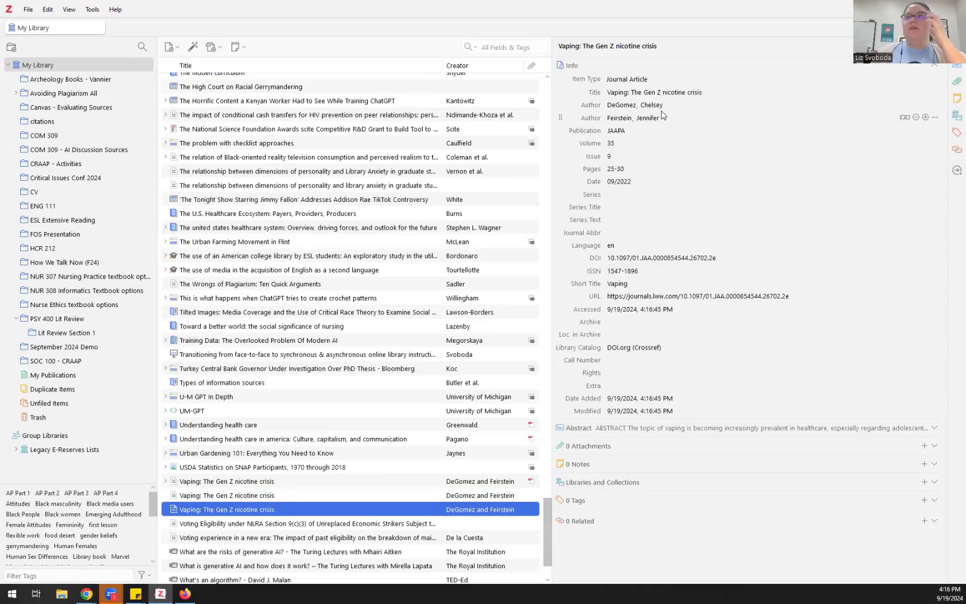
pyautogui.click(635, 131)
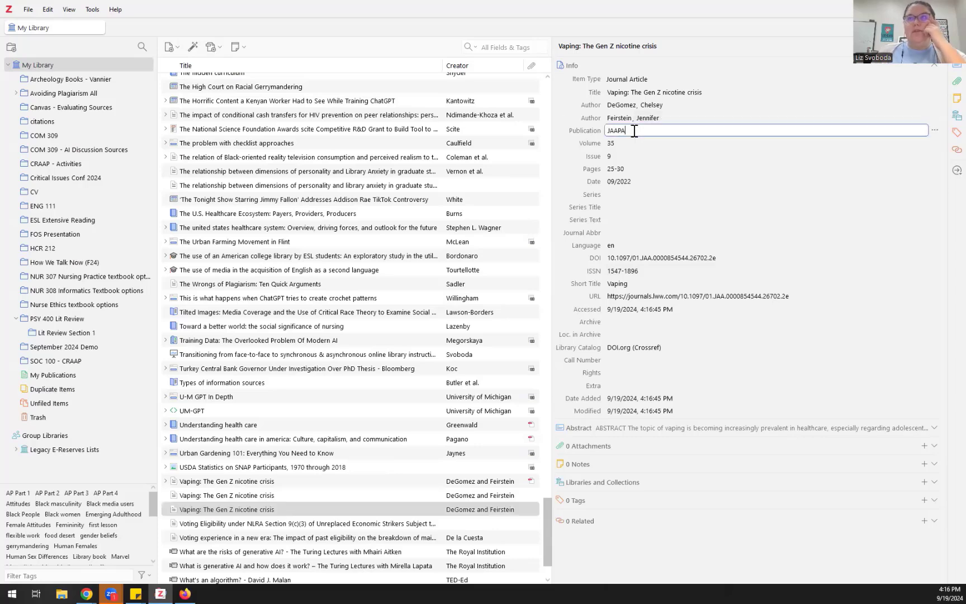
pyautogui.hotkey('ctrl', 'a')
pyautogui.hotkey('alt', 'Tab')
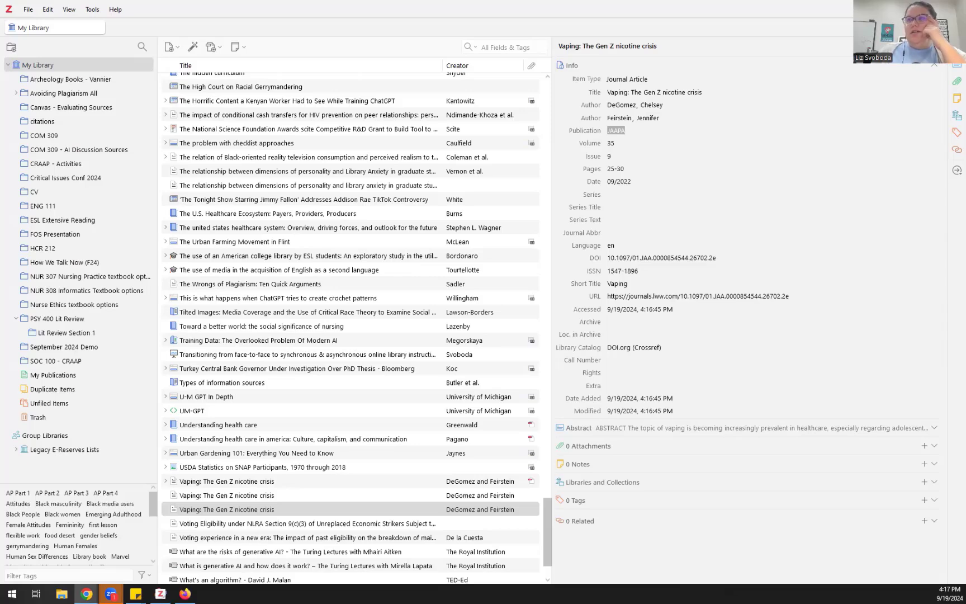
pyautogui.click(646, 131)
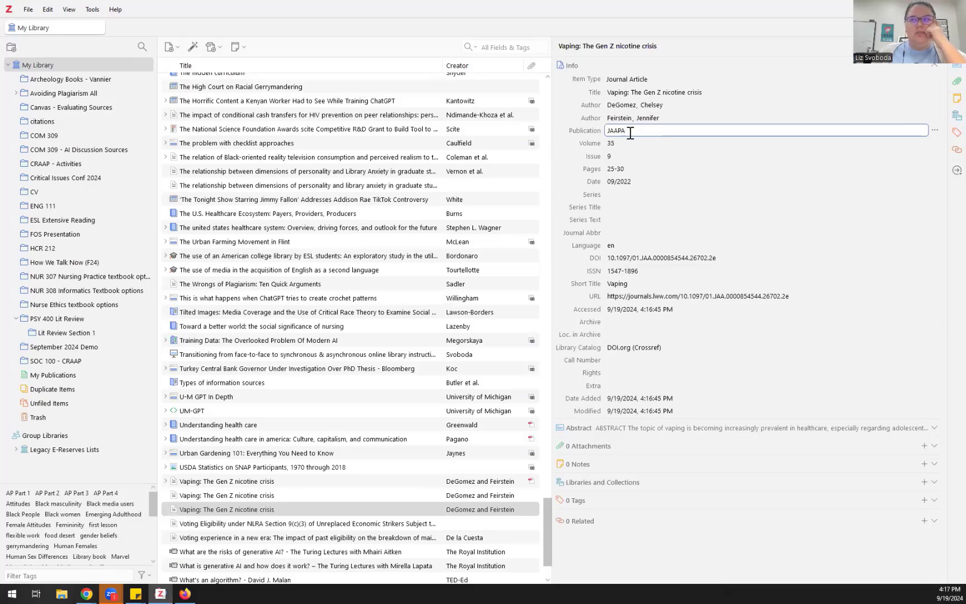
pyautogui.click(639, 92)
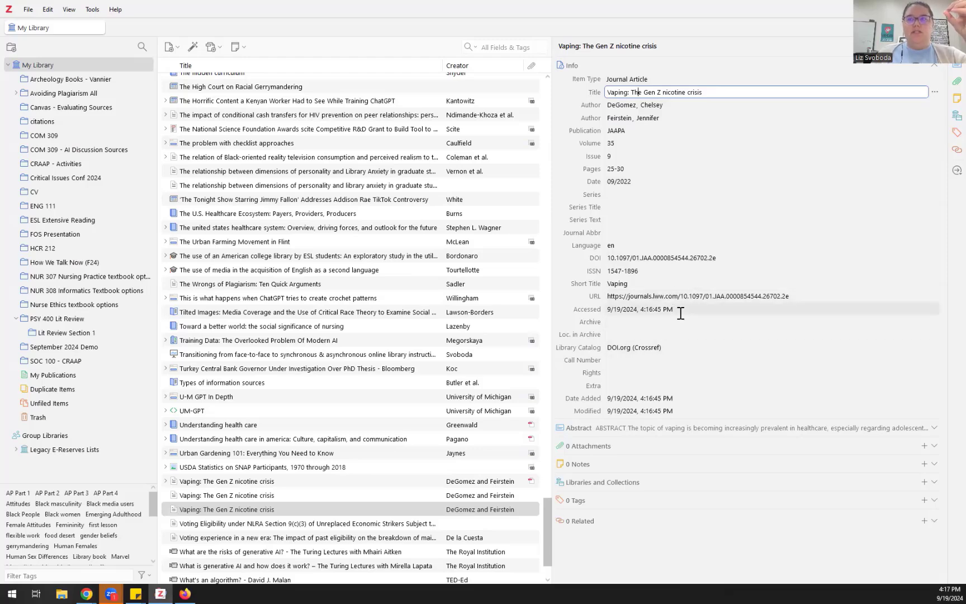
pyautogui.click(935, 427)
pyautogui.scroll(-5, 814, 106)
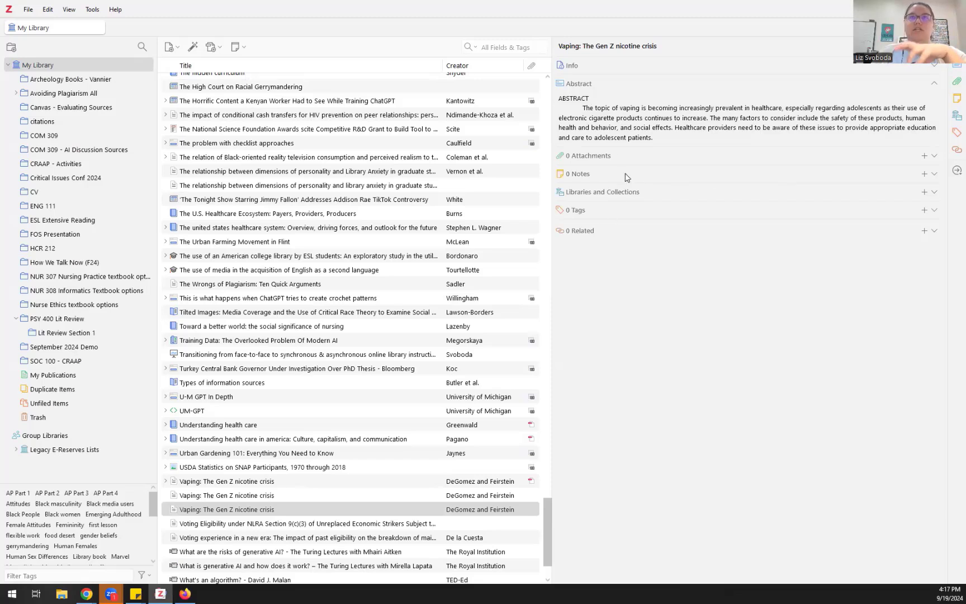
# Step: Trash the third Vaping duplicate and add the remaining copy to September 2024 Demo
pyautogui.scroll(1, 500, 221)
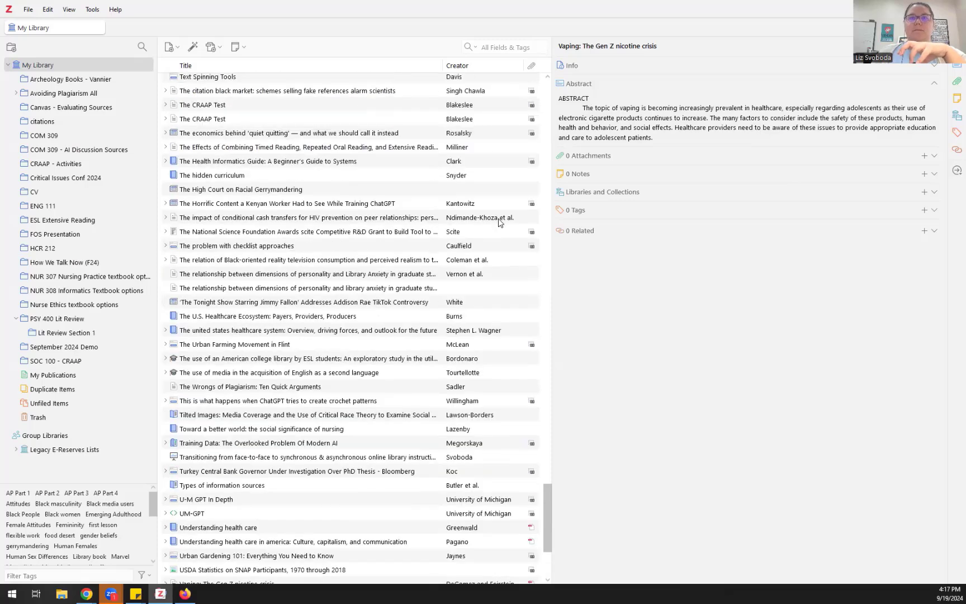
pyautogui.scroll(-3, 506, 219)
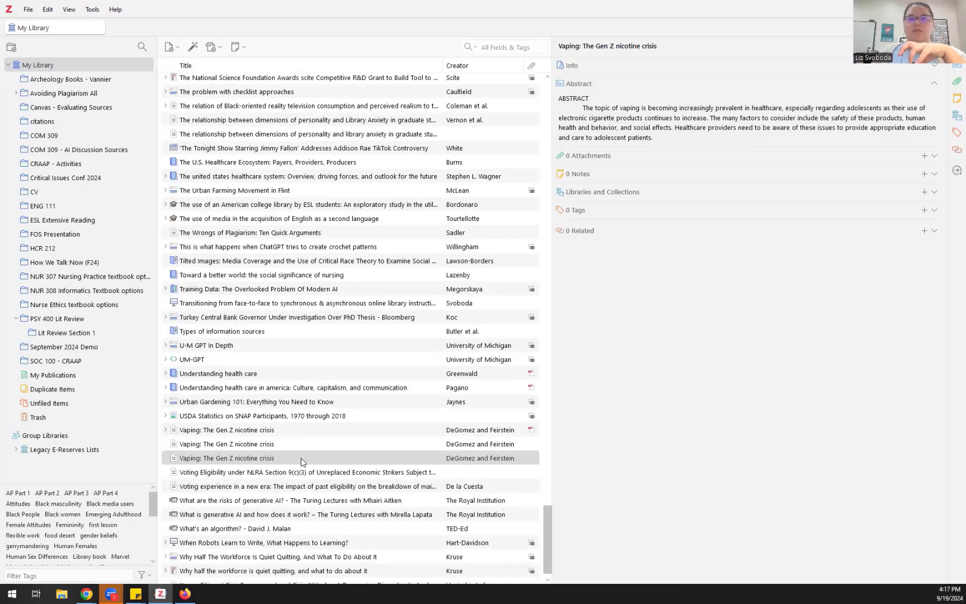
pyautogui.rightClick(307, 458)
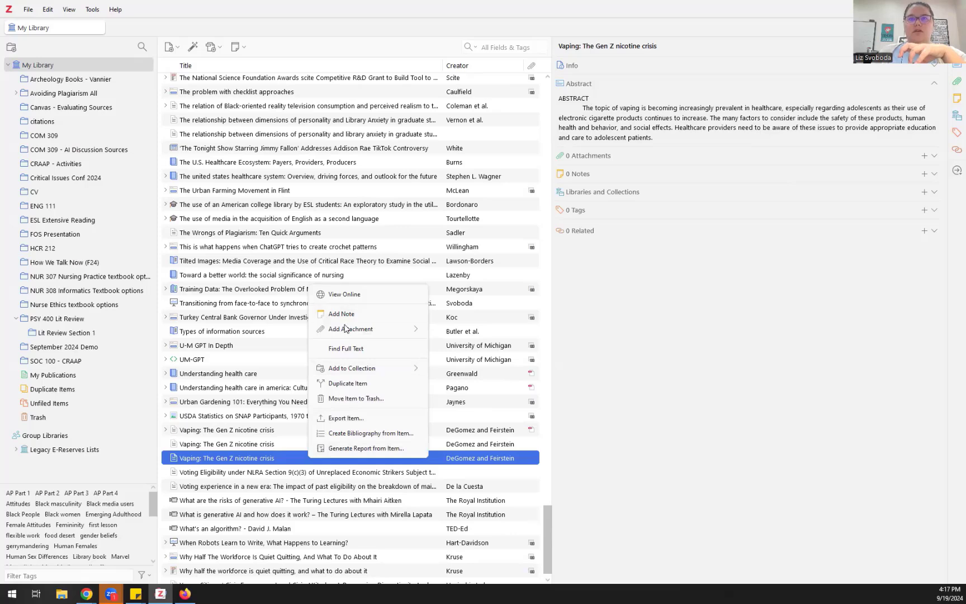
pyautogui.click(347, 398)
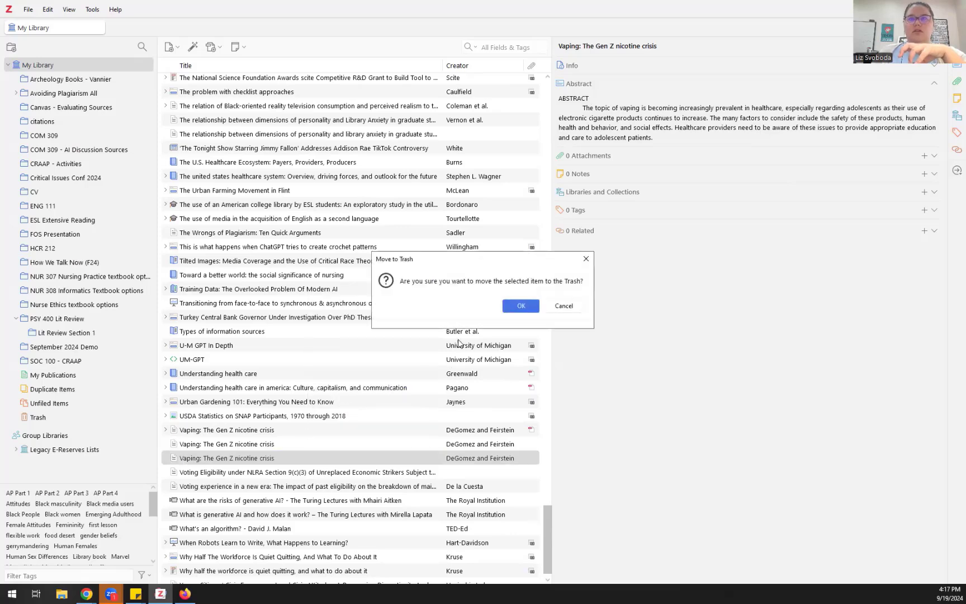
pyautogui.click(518, 307)
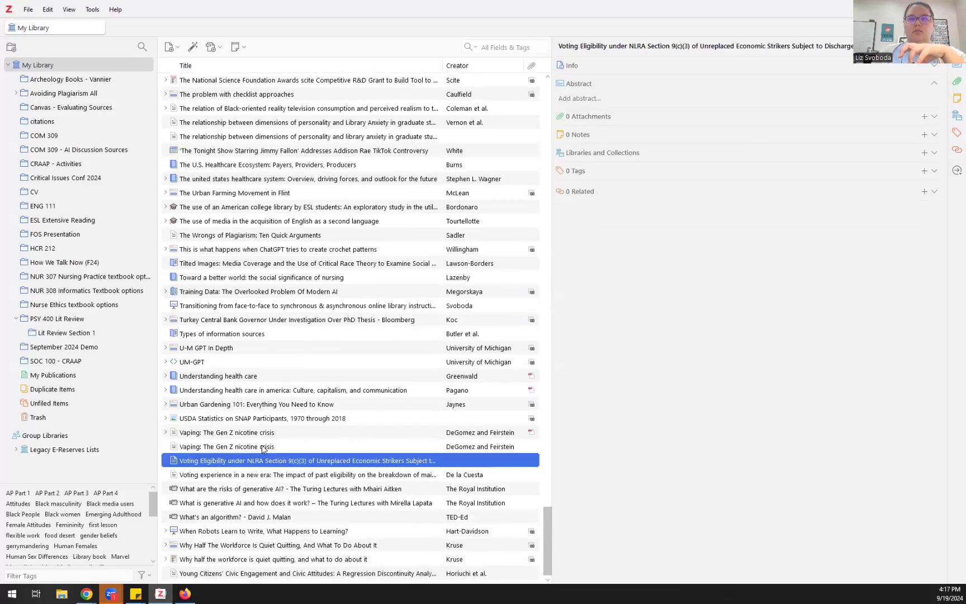
pyautogui.click(263, 447)
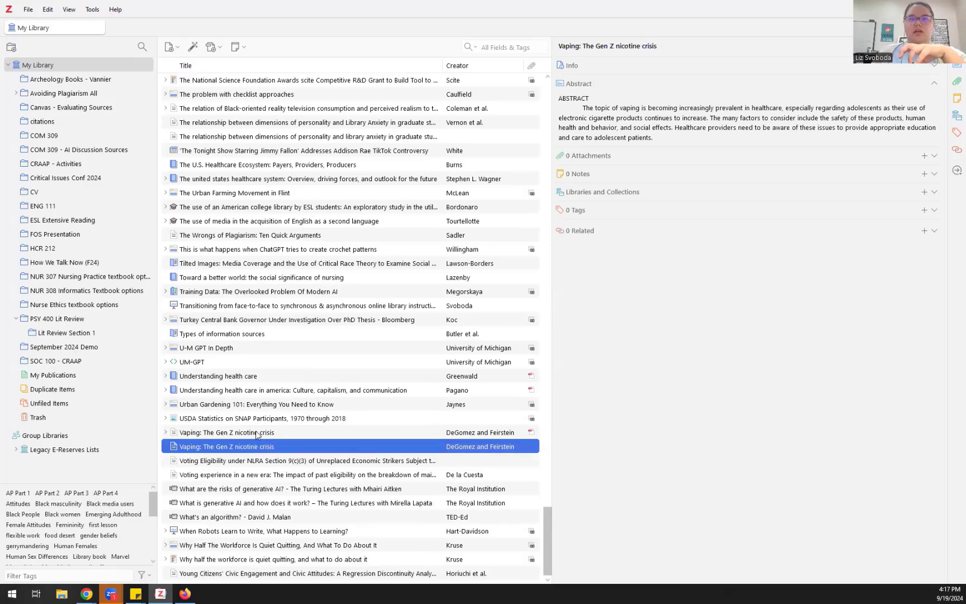
pyautogui.moveTo(256, 435); pyautogui.dragTo(85, 347)
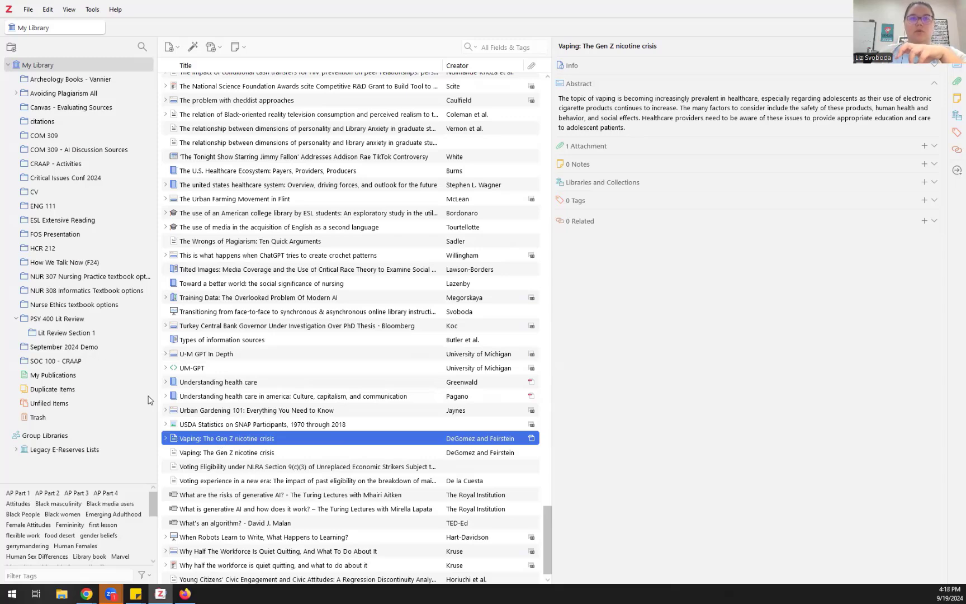
# Step: Trash the leftover Vaping duplicate and select the copy holding the PDF
pyautogui.rightClick(231, 457)
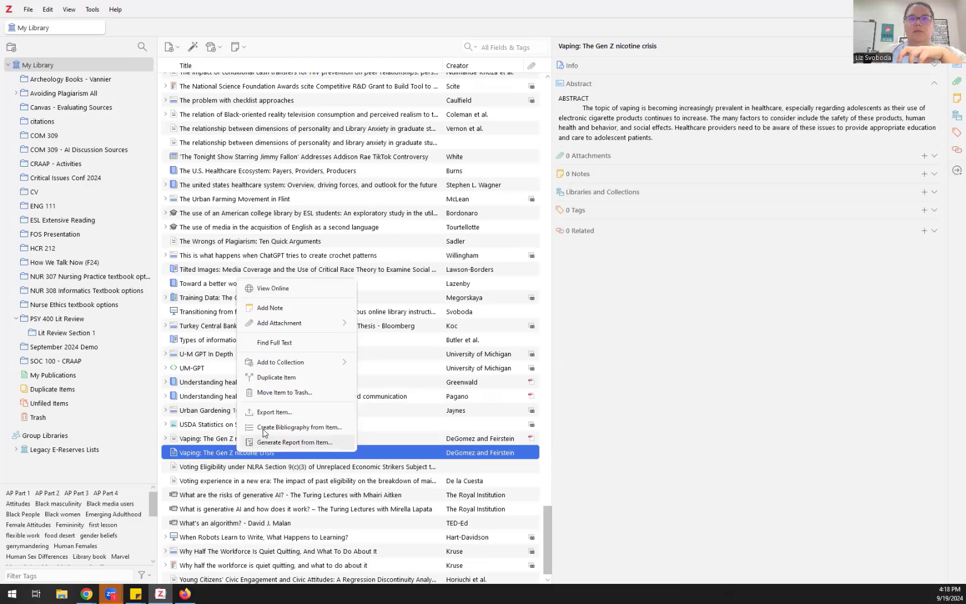
pyautogui.click(273, 393)
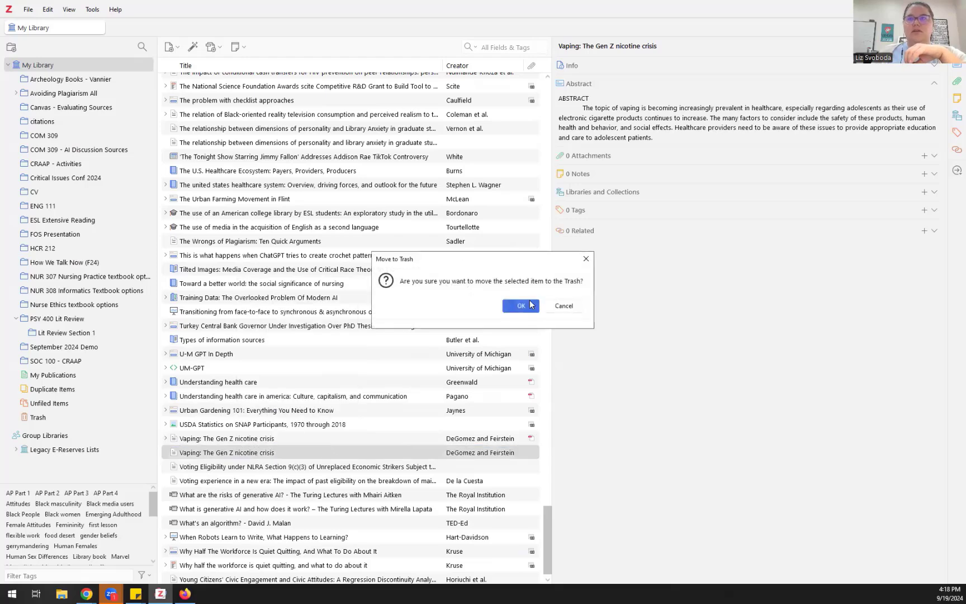
pyautogui.click(520, 305)
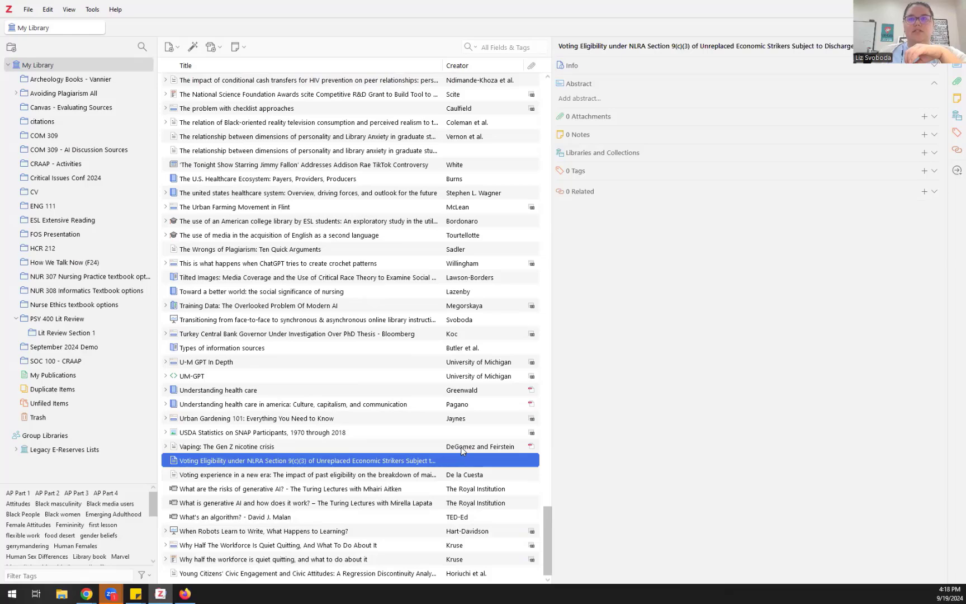
pyautogui.click(462, 446)
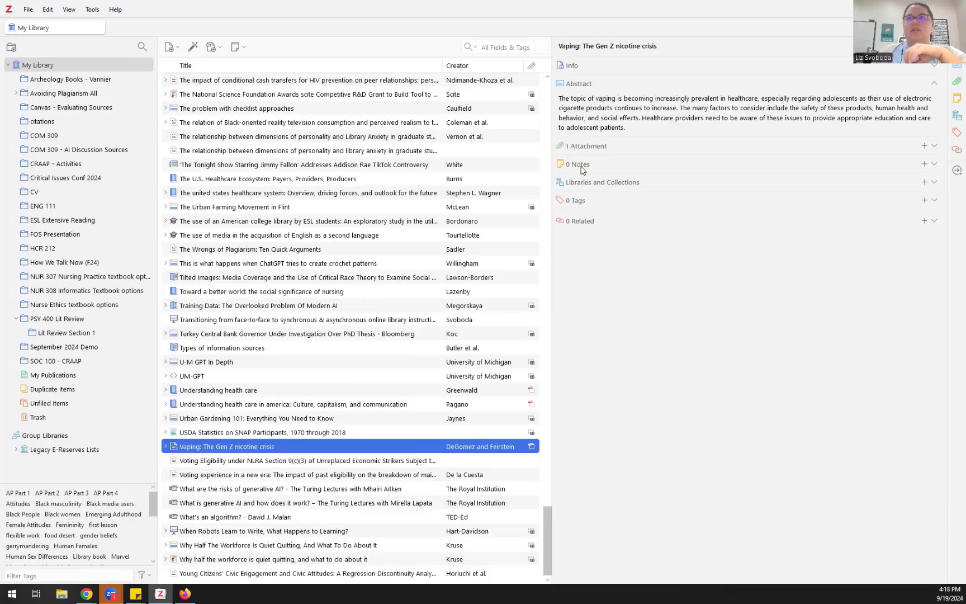
# Step: Open the Vaping PDF and place a red note above the title word 'crisis'
pyautogui.click(584, 146)
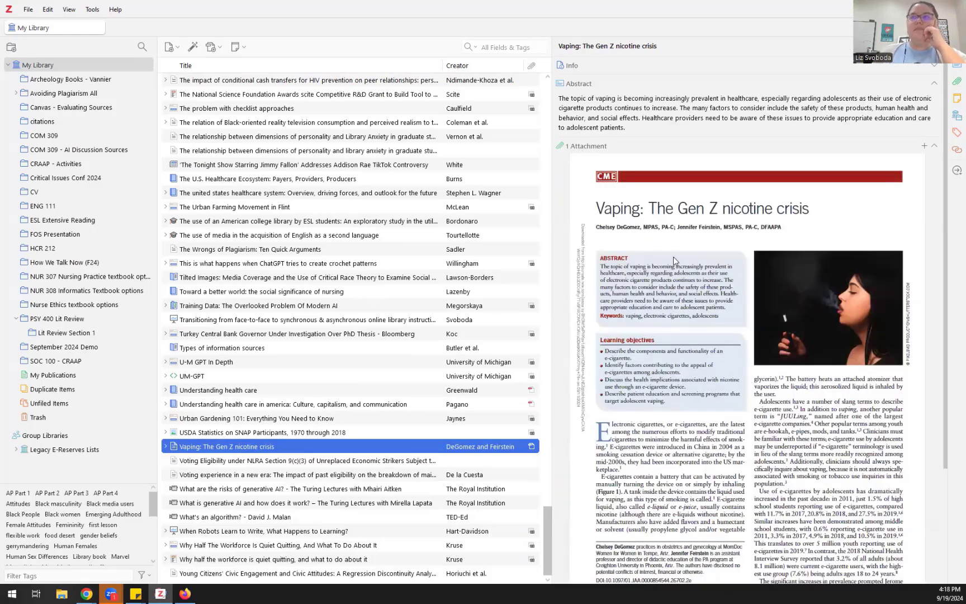
pyautogui.scroll(-3, 683, 265)
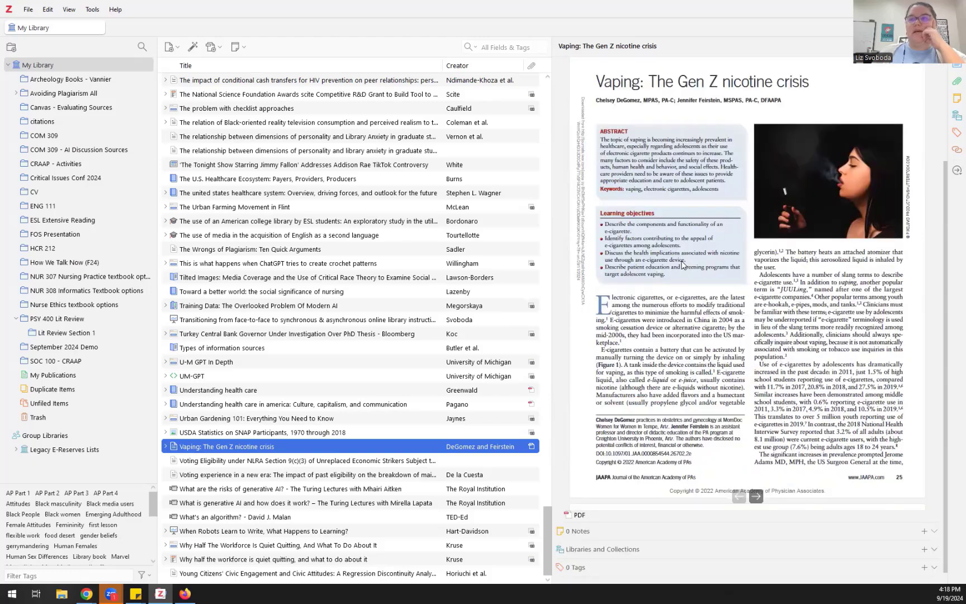
pyautogui.scroll(-1, 682, 264)
pyautogui.scroll(3, 682, 264)
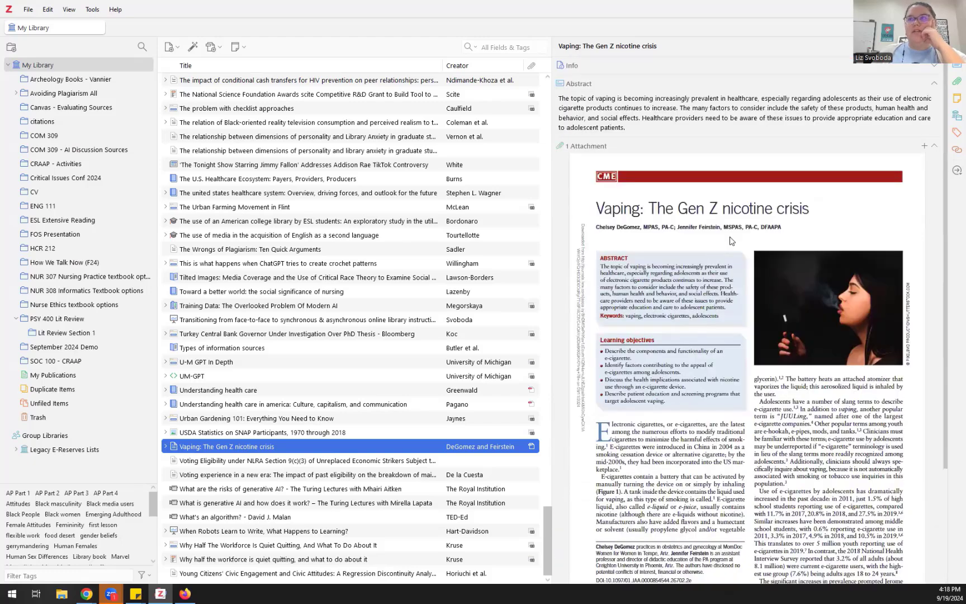
pyautogui.doubleClick(732, 241)
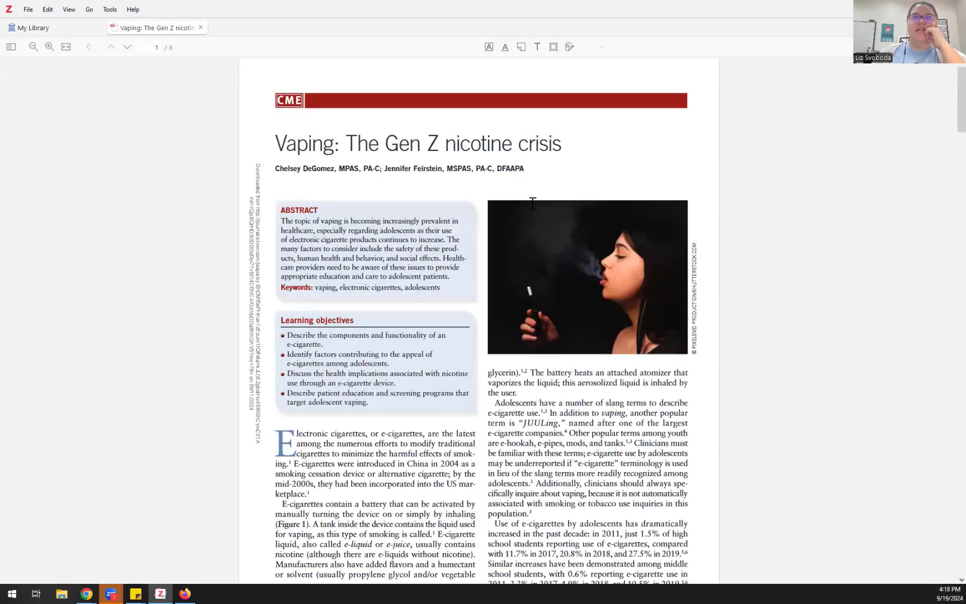
pyautogui.click(521, 48)
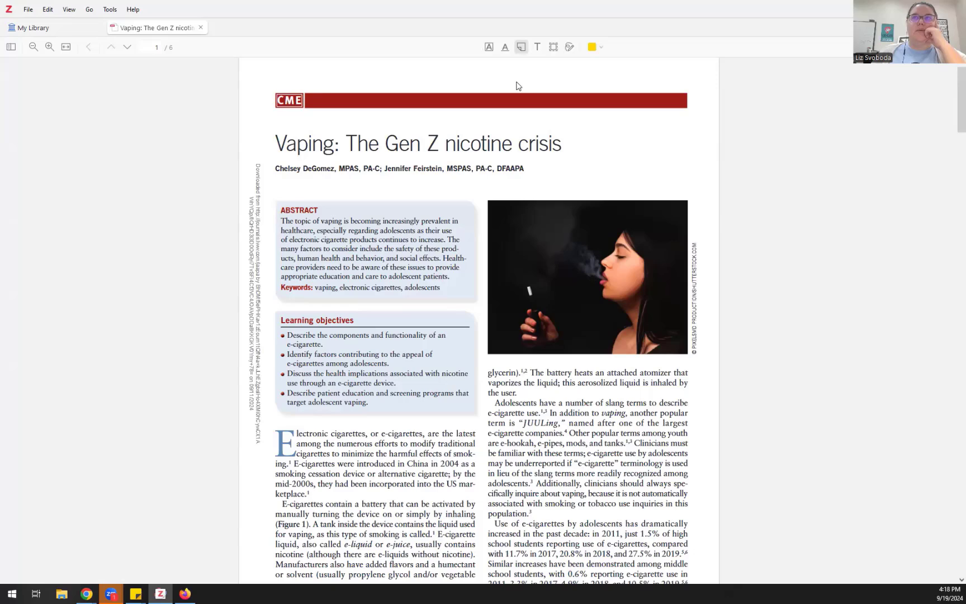
pyautogui.click(594, 48)
pyautogui.click(616, 80)
pyautogui.click(543, 124)
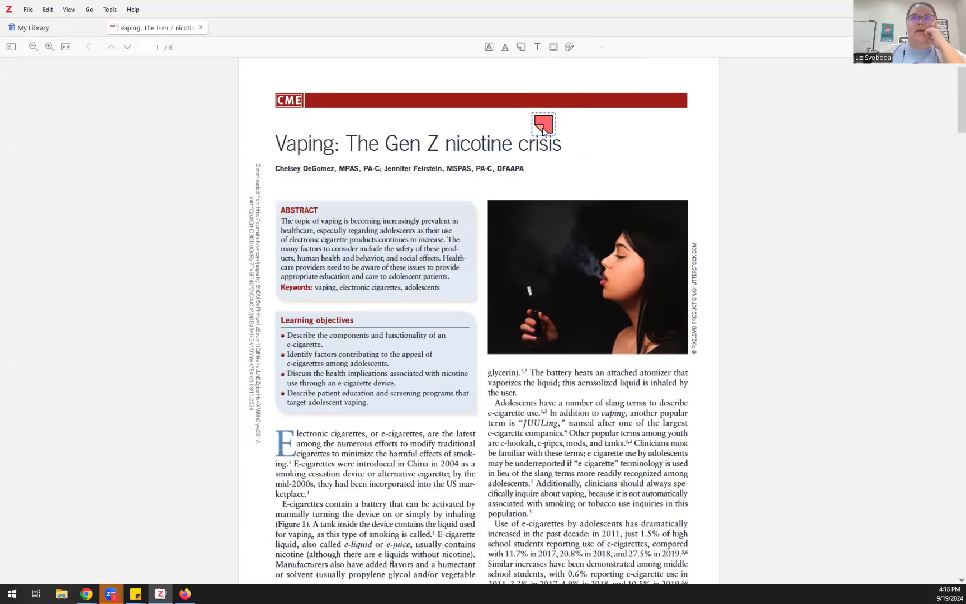
# Step: Highlight the opening paragraph in yellow and return to My Library
pyautogui.click(488, 47)
pyautogui.moveTo(297, 434); pyautogui.dragTo(473, 492)
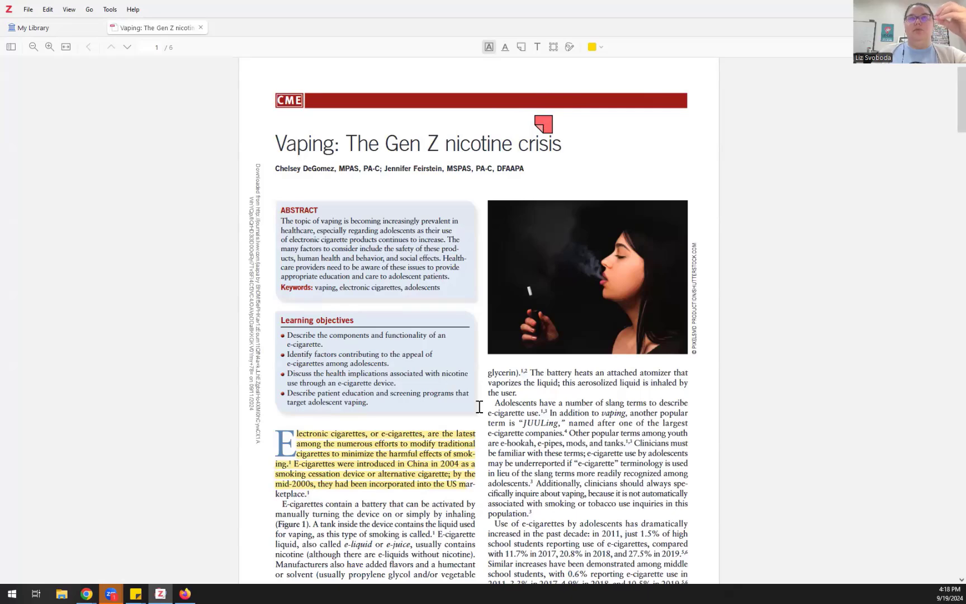
pyautogui.click(70, 31)
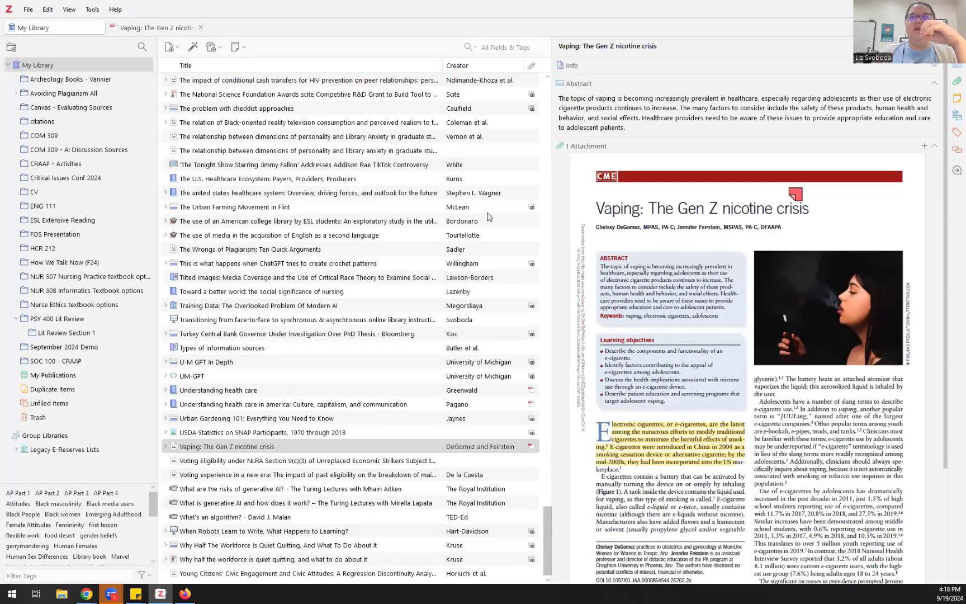
# Step: Show September 2024 Demo, select the Pandora's box article, and check its Add Attachment options
pyautogui.click(43, 350)
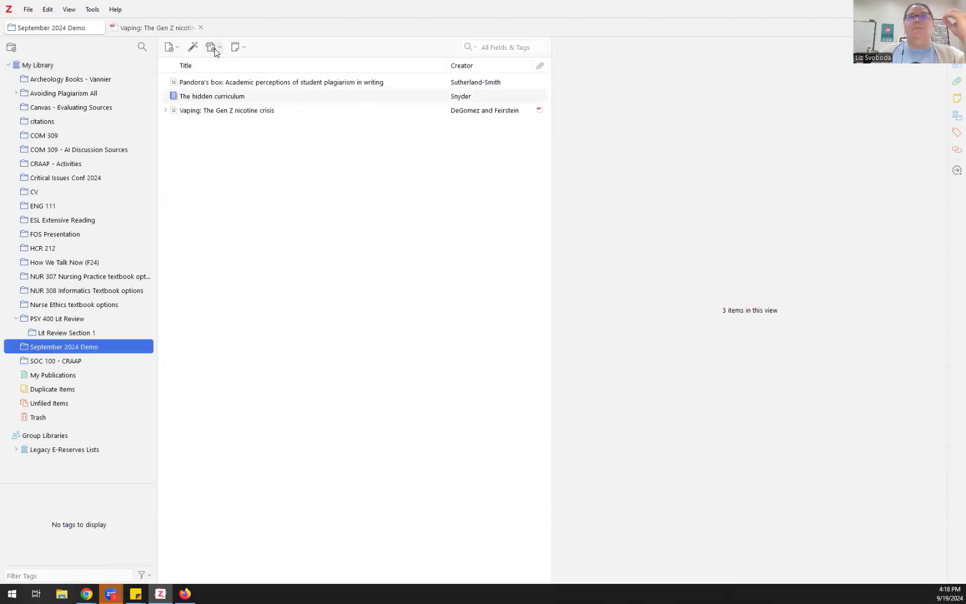
pyautogui.click(235, 84)
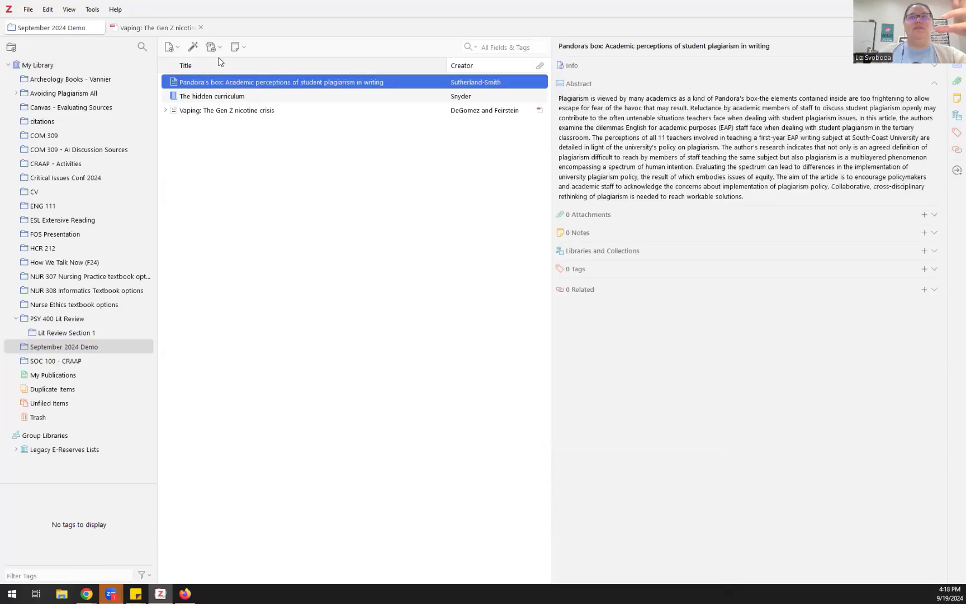
pyautogui.click(216, 48)
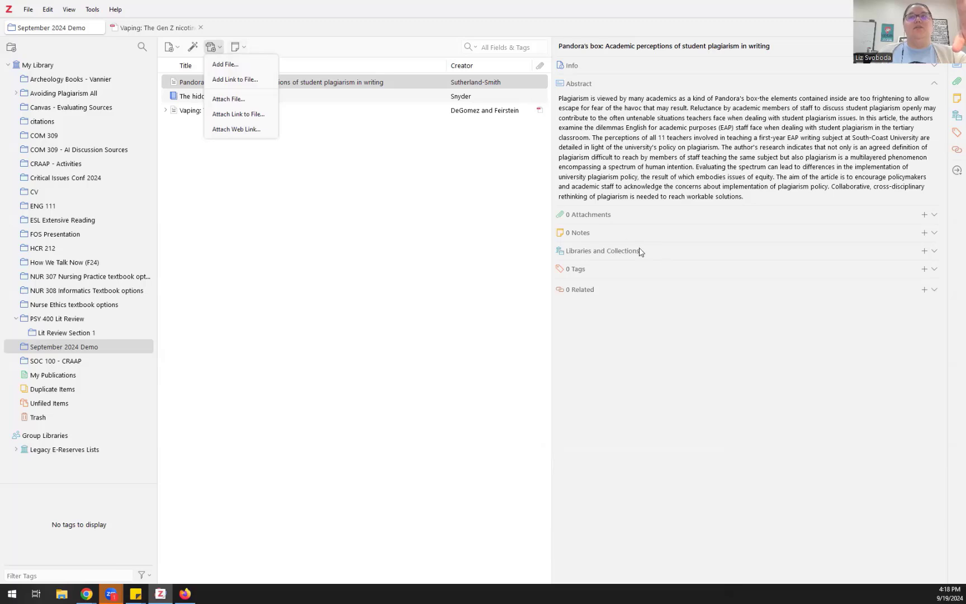
pyautogui.click(618, 234)
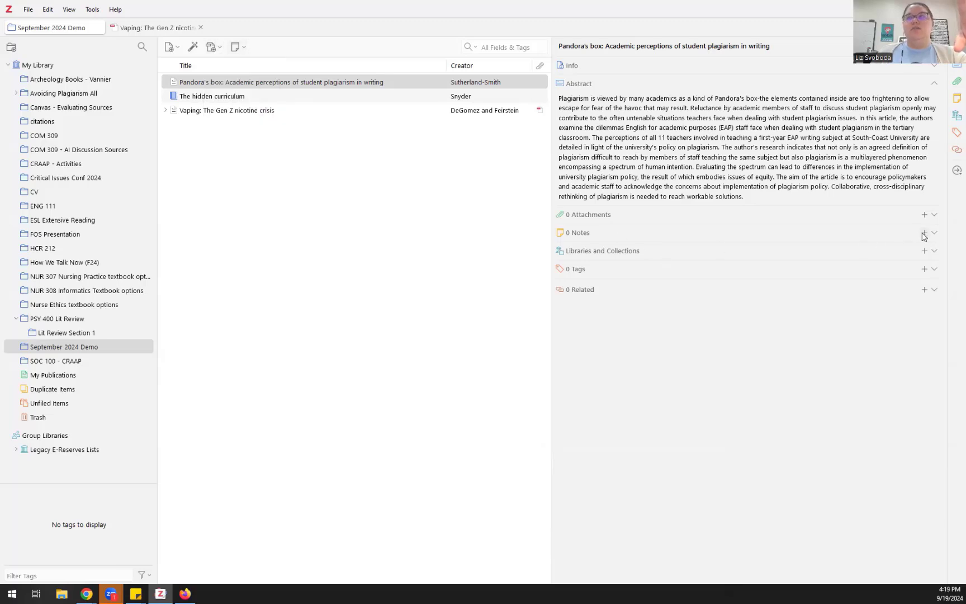
# Step: Add a child note 'Possibly going to use this quote on page 23.' to Pandora's box
pyautogui.click(924, 233)
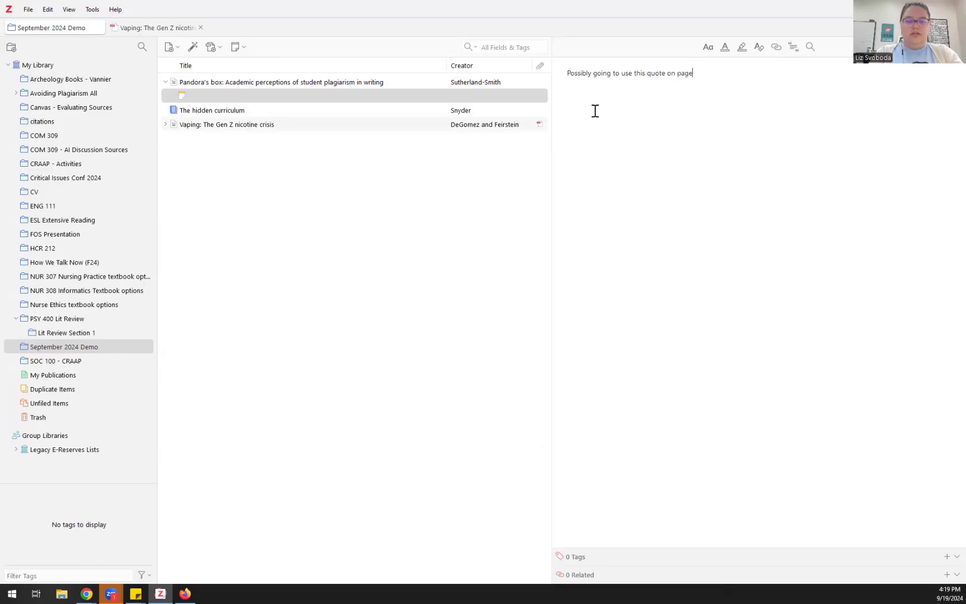
pyautogui.write('23.')
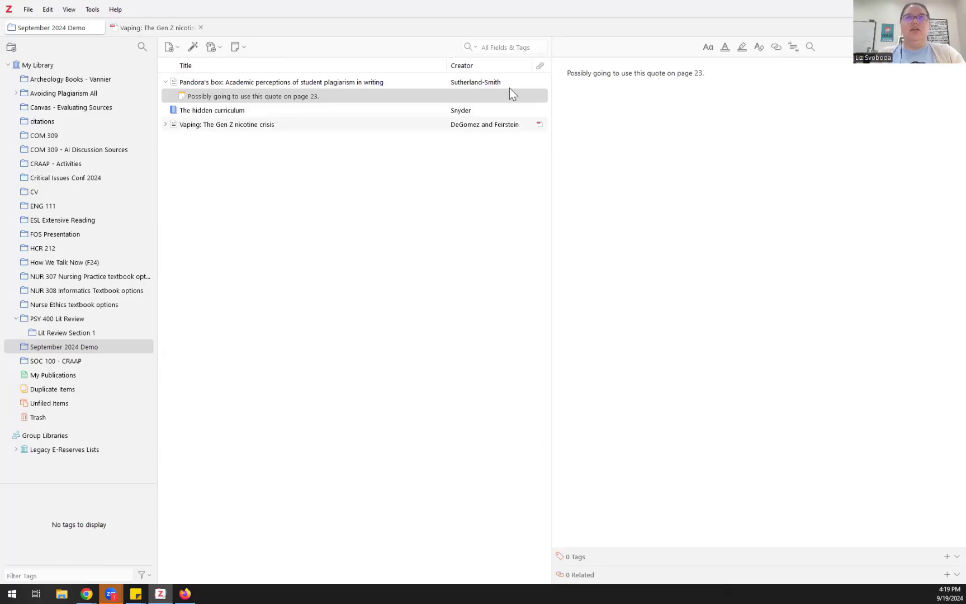
pyautogui.click(390, 83)
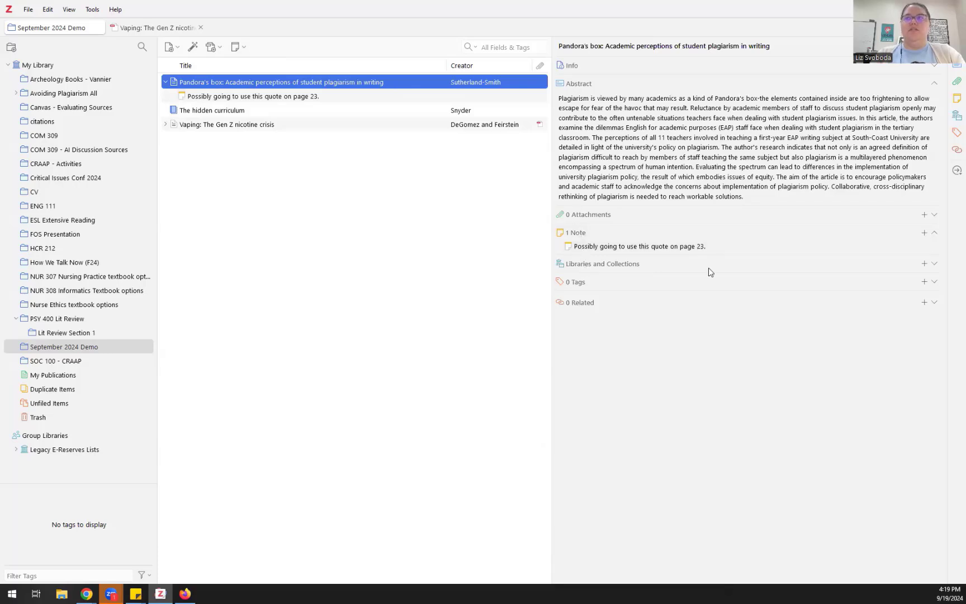
# Step: Give Pandora's box the tag 'Section 12', cancelling the Related items dialog
pyautogui.click(935, 264)
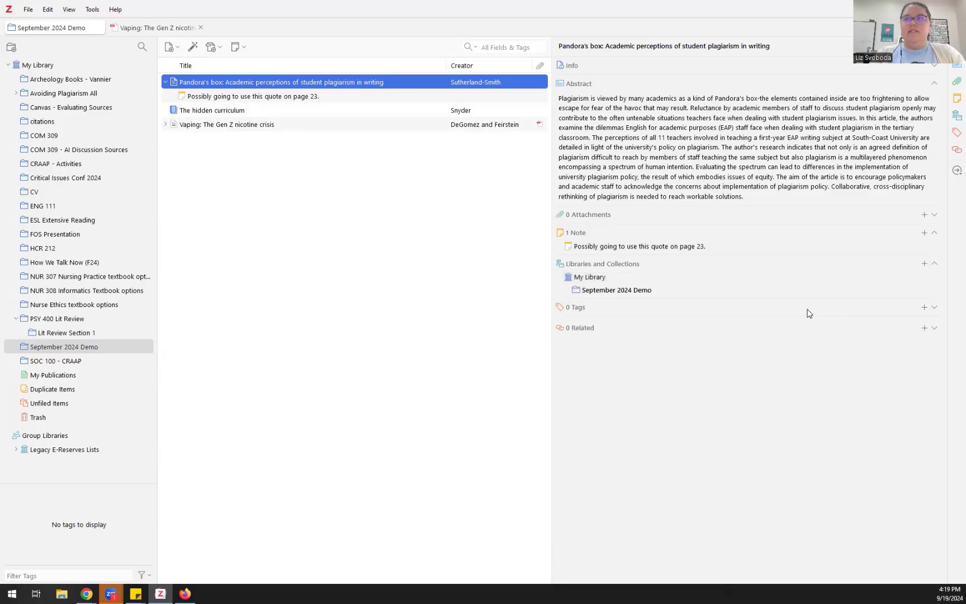
pyautogui.click(924, 308)
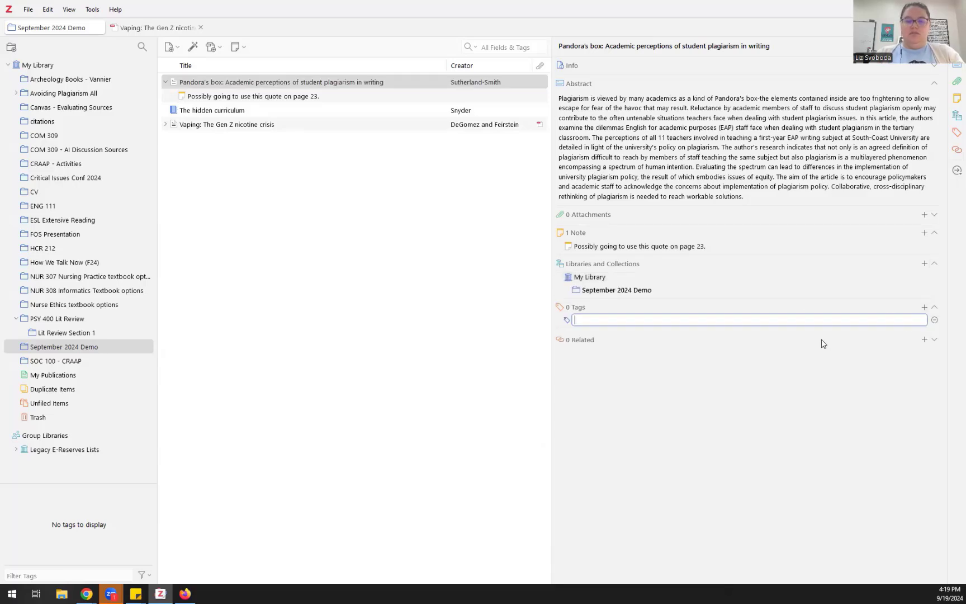
pyautogui.write('Sec')
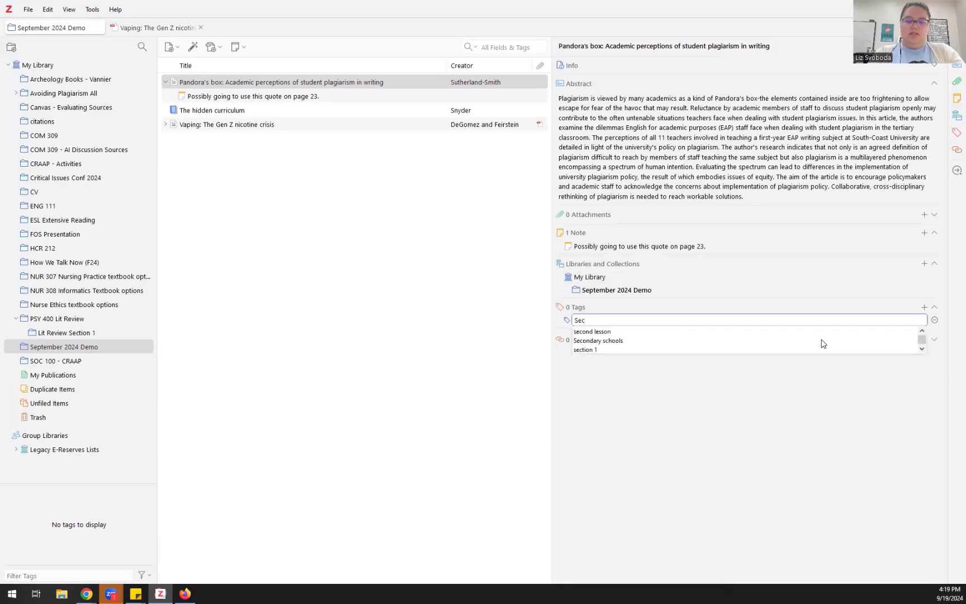
pyautogui.write('tion 12')
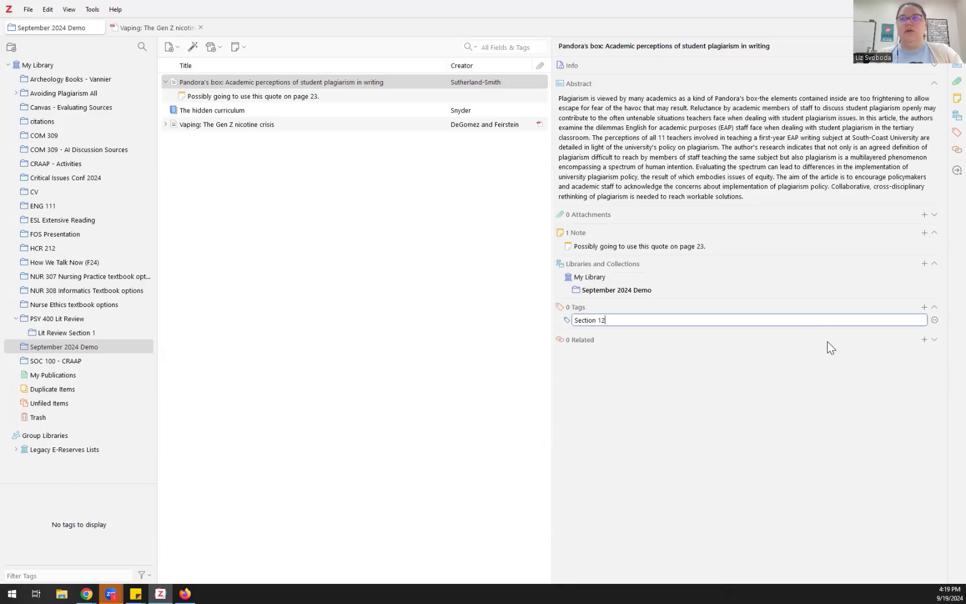
pyautogui.click(924, 339)
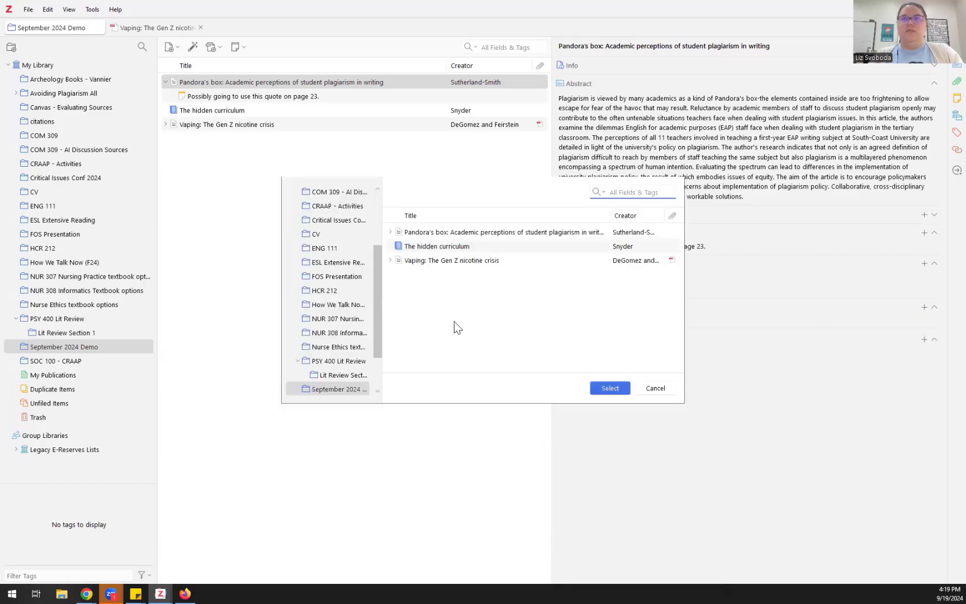
pyautogui.click(646, 393)
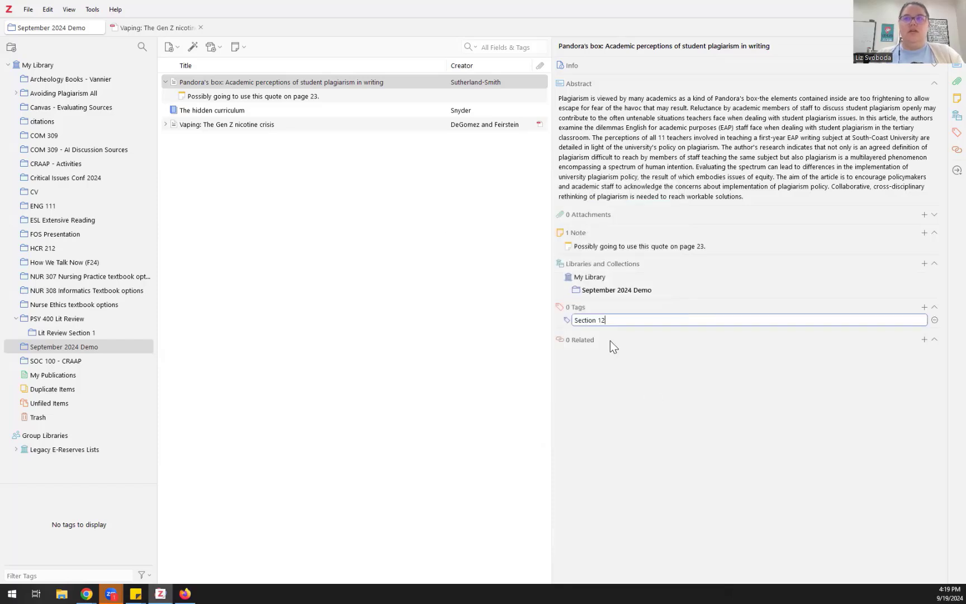
pyautogui.press('Return')
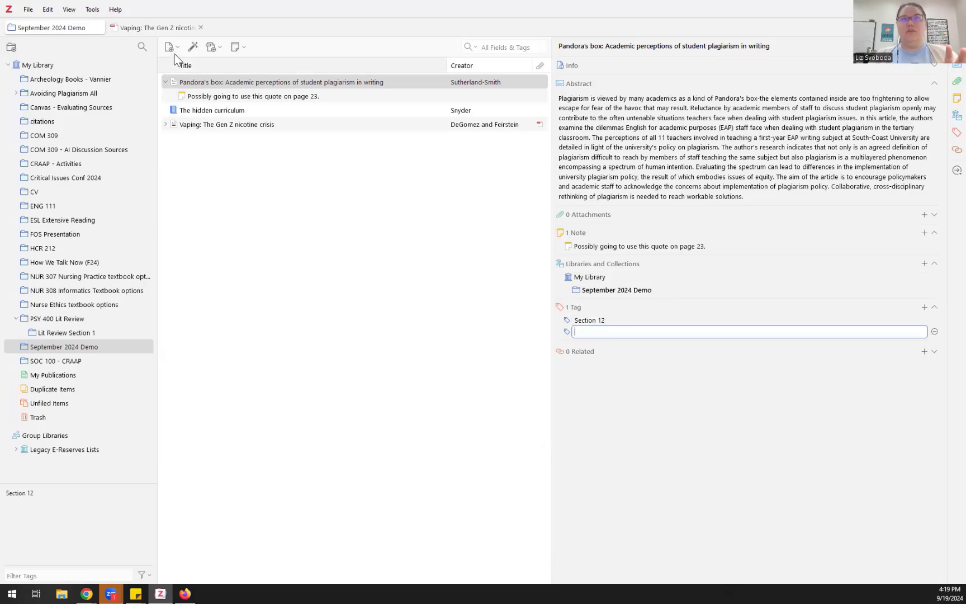
# Step: Close the Vaping reader, dismiss the New Item and identifier boxes, and switch to Chrome's web library
pyautogui.click(201, 27)
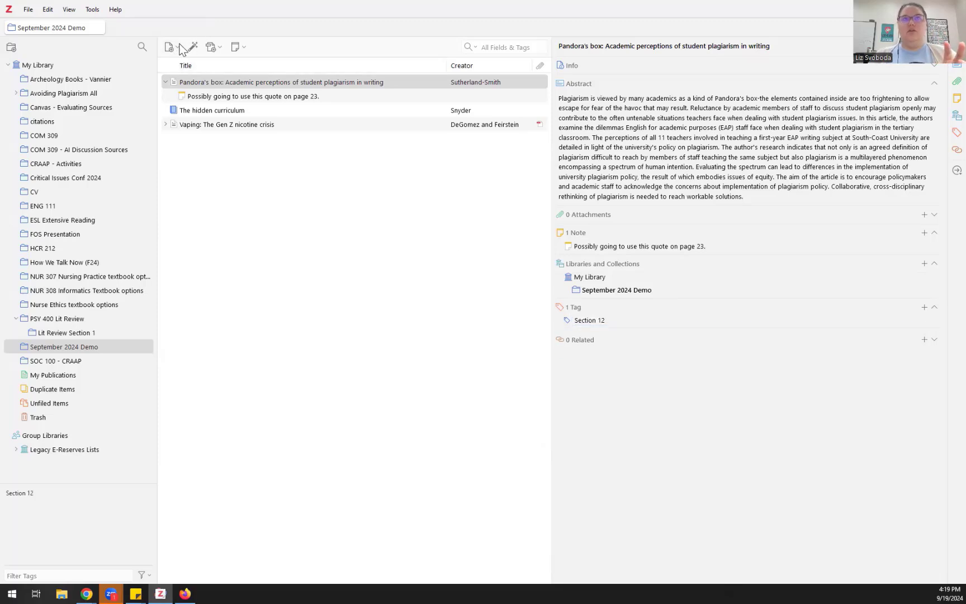
pyautogui.click(171, 47)
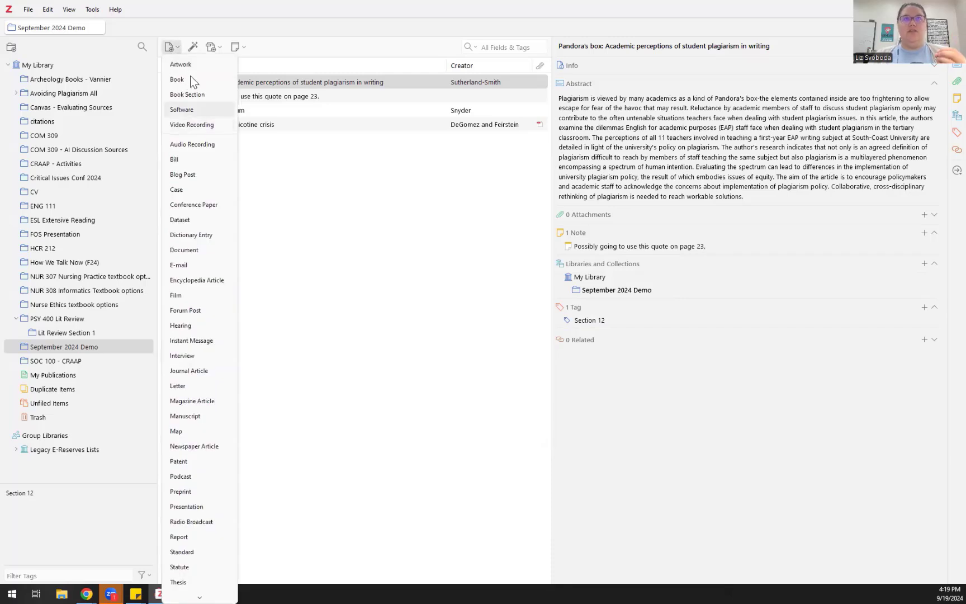
pyautogui.click(193, 46)
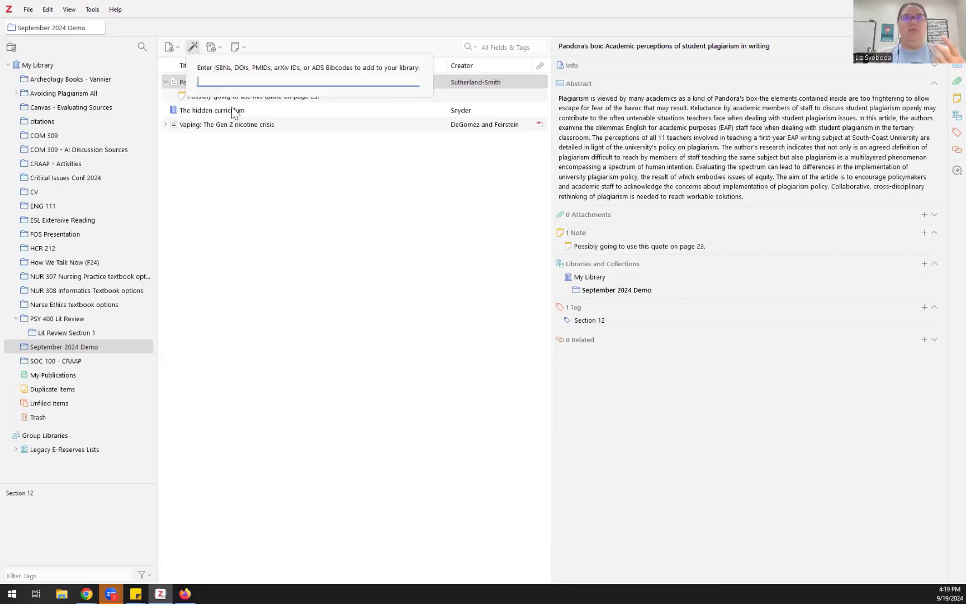
pyautogui.click(266, 163)
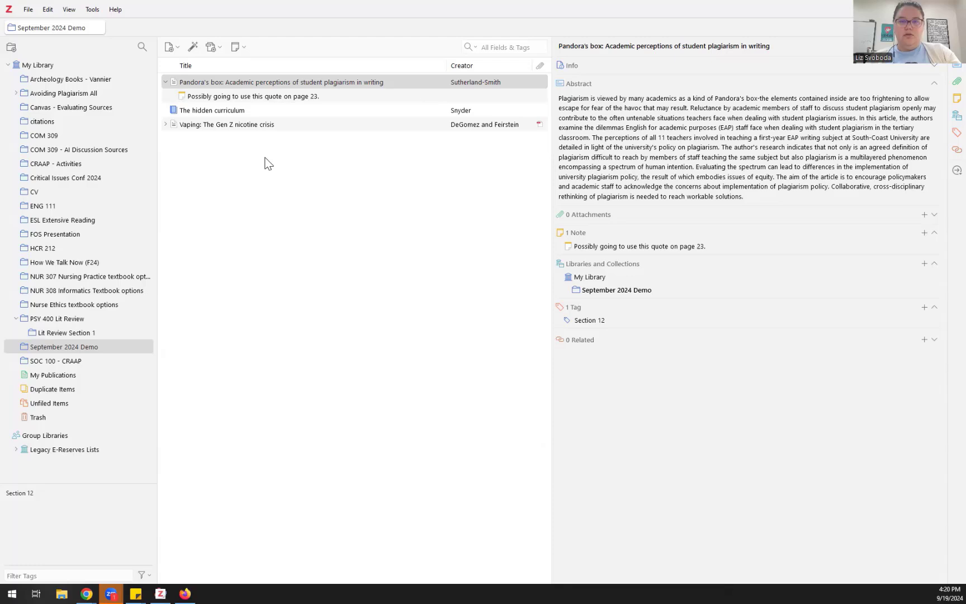
pyautogui.hotkey('alt', 'Tab')
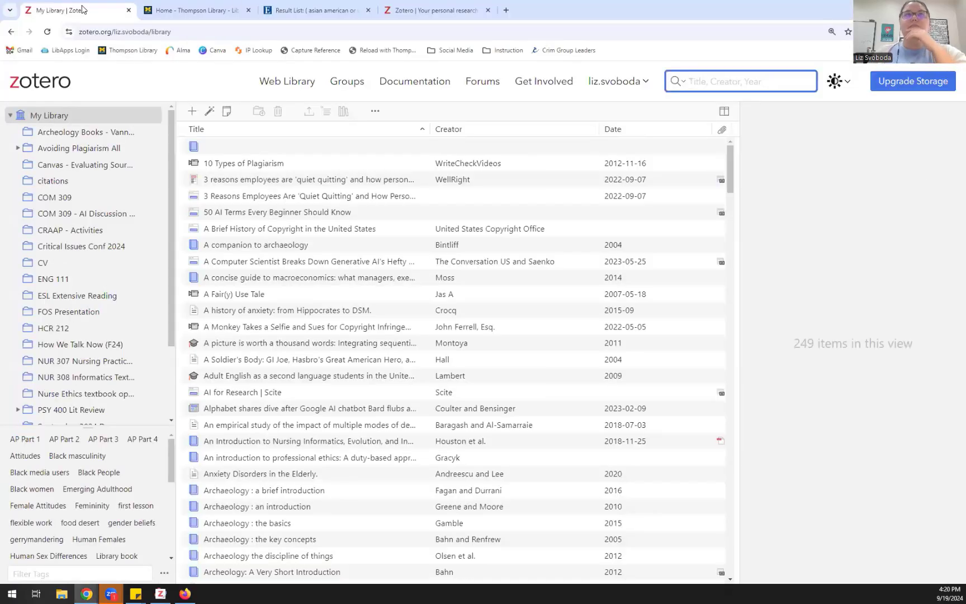
# Step: Search 'vaping' in the Thompson Library's Primo QuickSearch
pyautogui.click(186, 9)
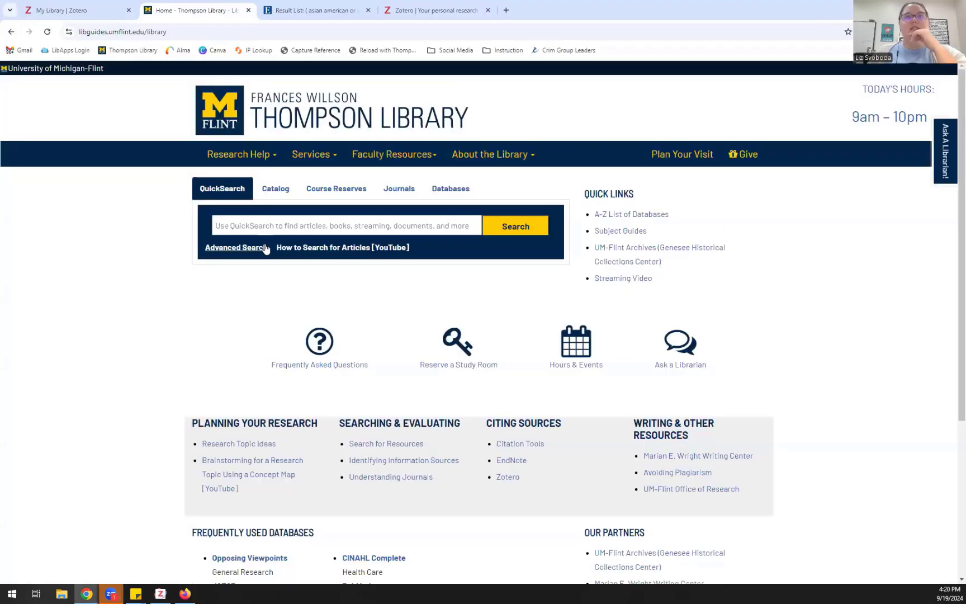
pyautogui.click(259, 226)
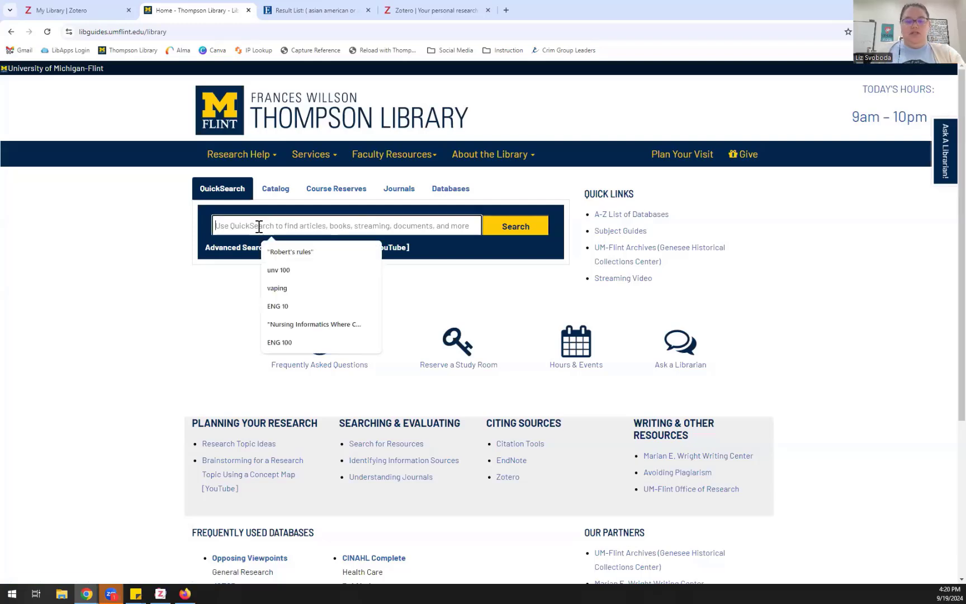
pyautogui.write('vaping')
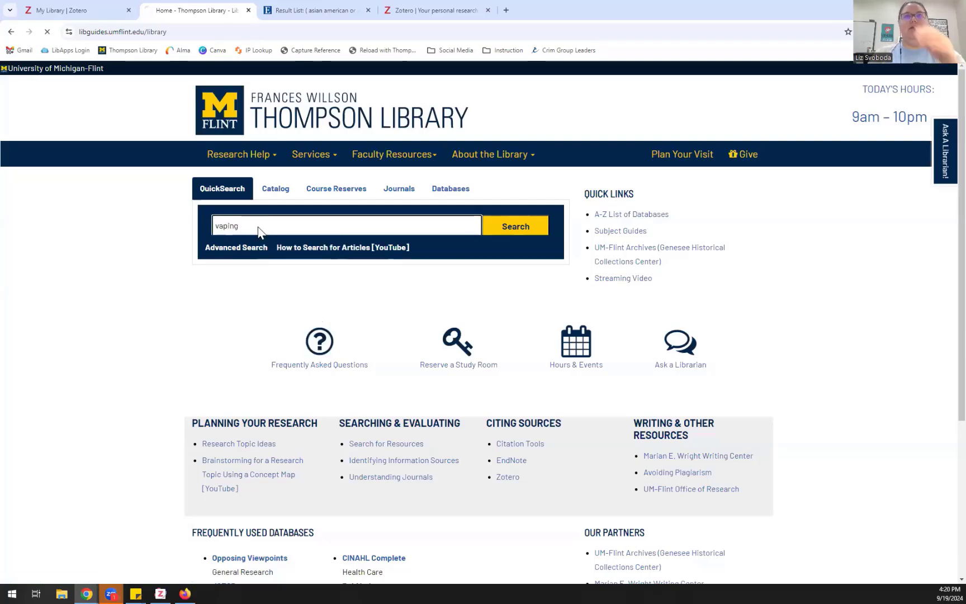
pyautogui.press('Return')
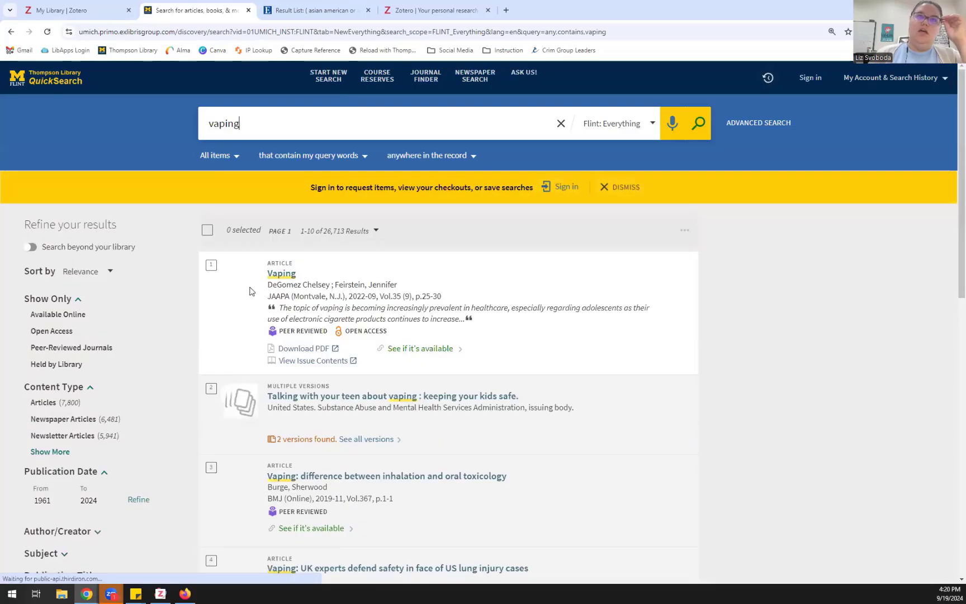
# Step: Mark four vaping results, including the toxicology, UK lung injury and CDC articles
pyautogui.click(211, 265)
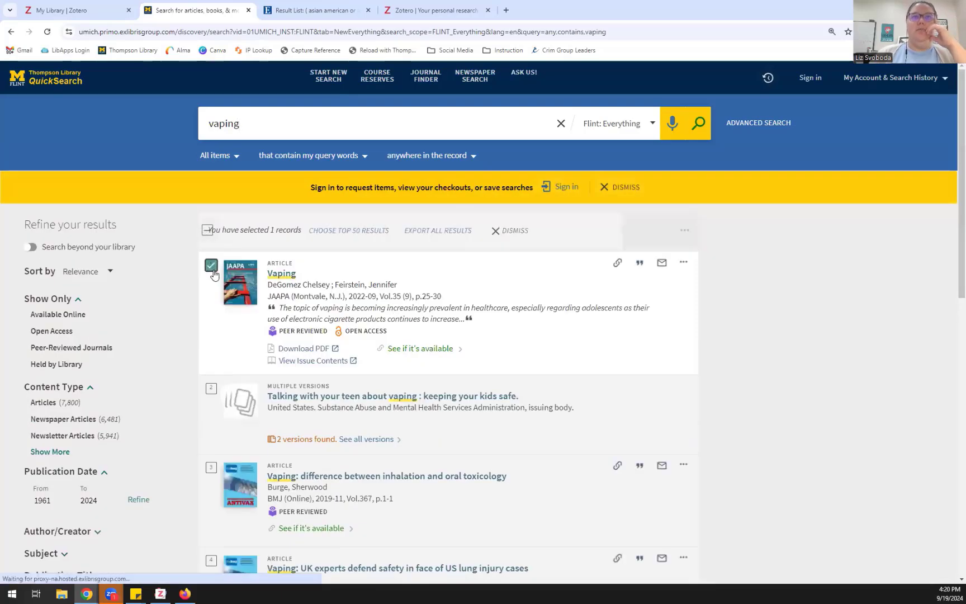
pyautogui.scroll(-7, 213, 318)
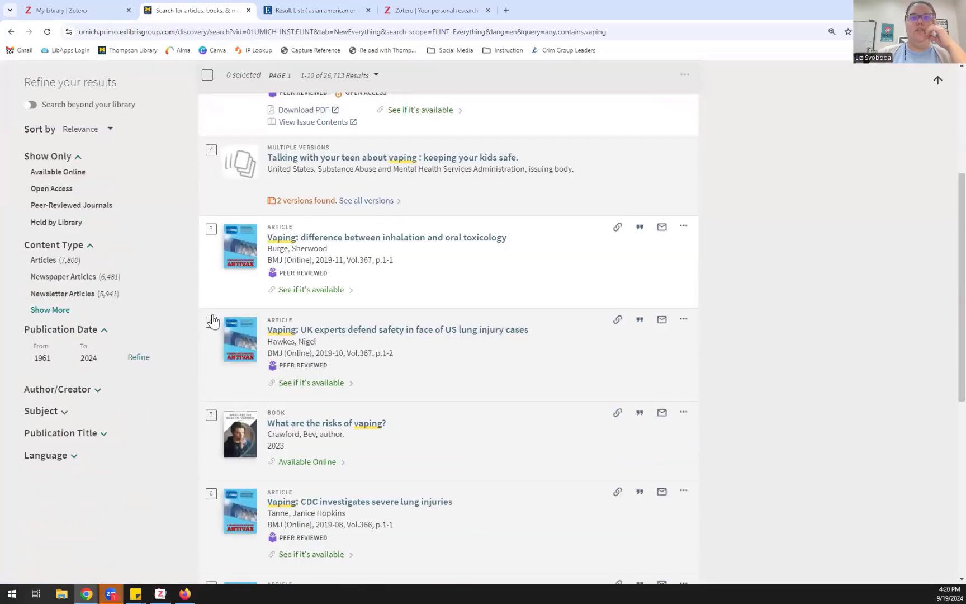
pyautogui.scroll(-2, 212, 319)
pyautogui.scroll(4, 211, 315)
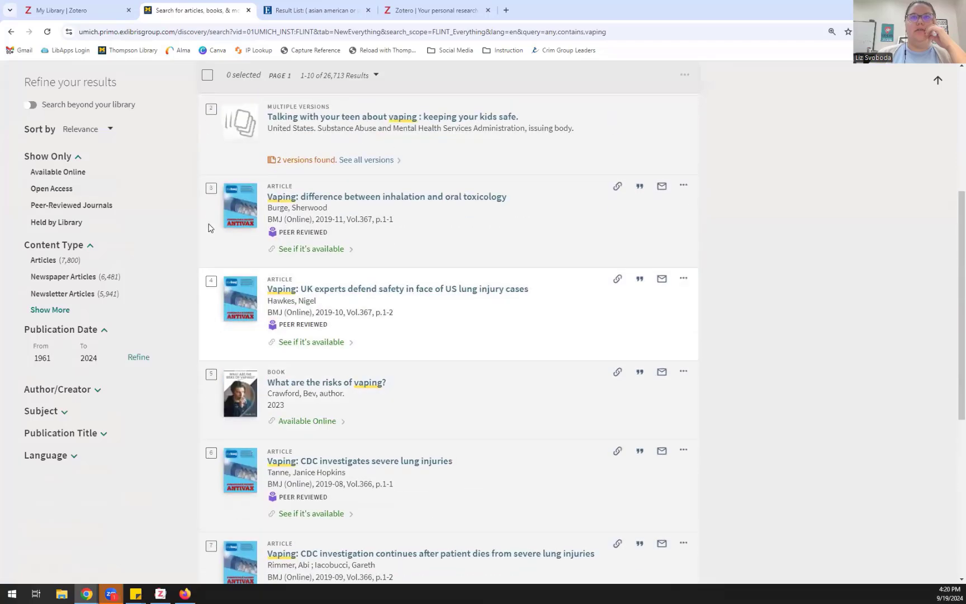
pyautogui.click(211, 190)
pyautogui.click(211, 282)
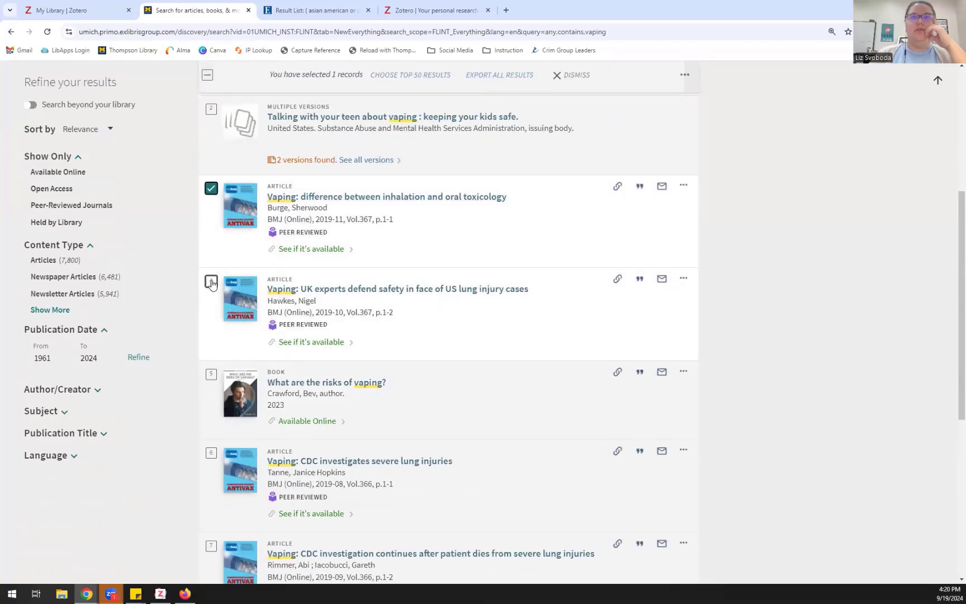
pyautogui.click(210, 453)
pyautogui.scroll(-1, 212, 456)
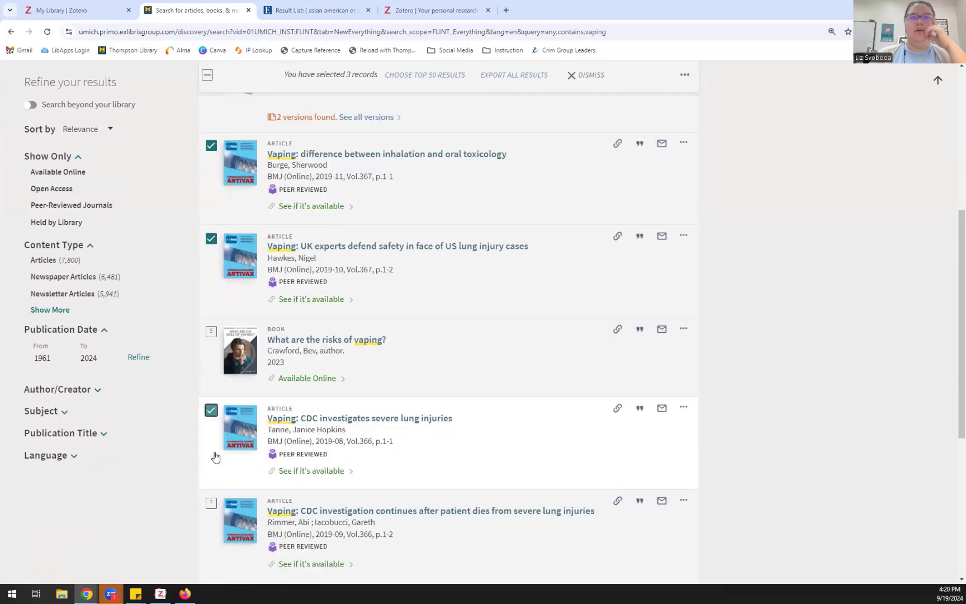
pyautogui.click(212, 468)
pyautogui.scroll(8, 366, 454)
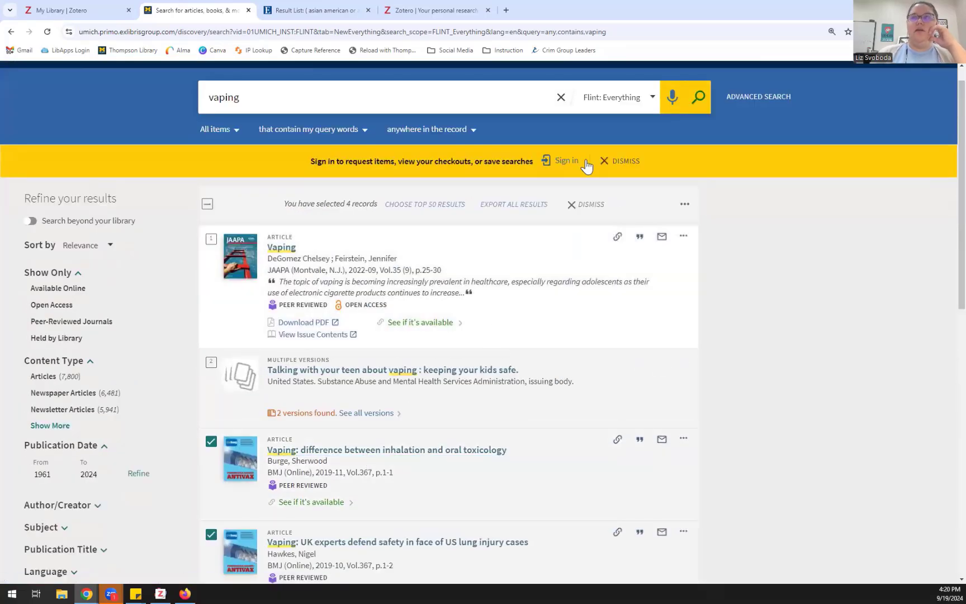
# Step: Export the four marked Primo vaping records as Primo_RIS_Export.ris, dismissing the sign-in prompts, then return to Zotero
pyautogui.click(604, 162)
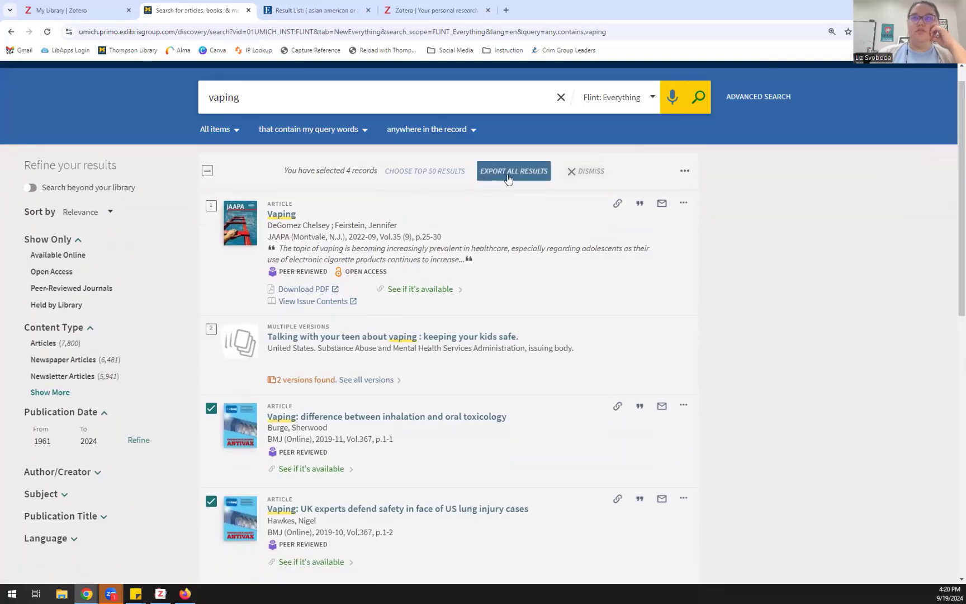
pyautogui.click(507, 175)
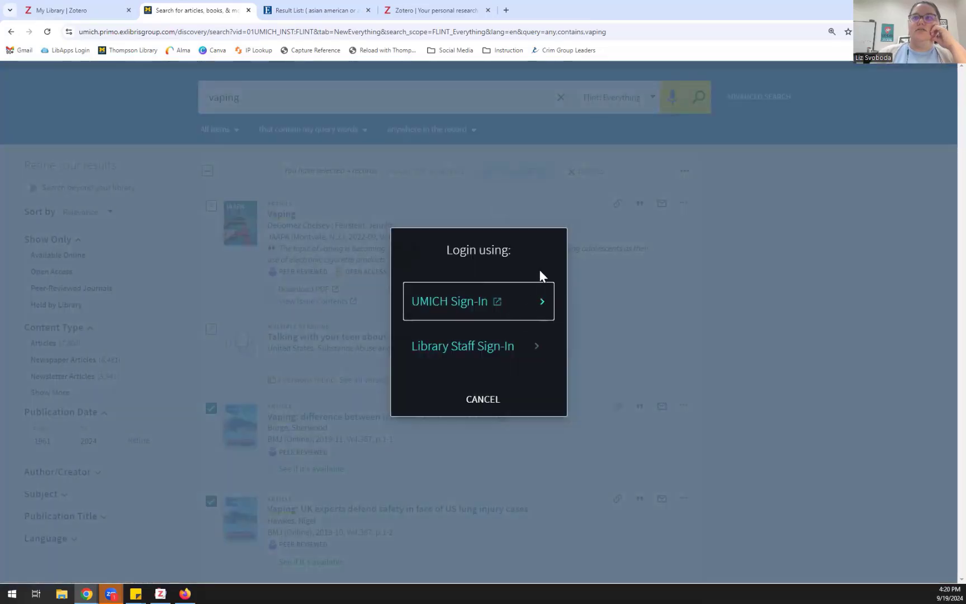
pyautogui.click(483, 400)
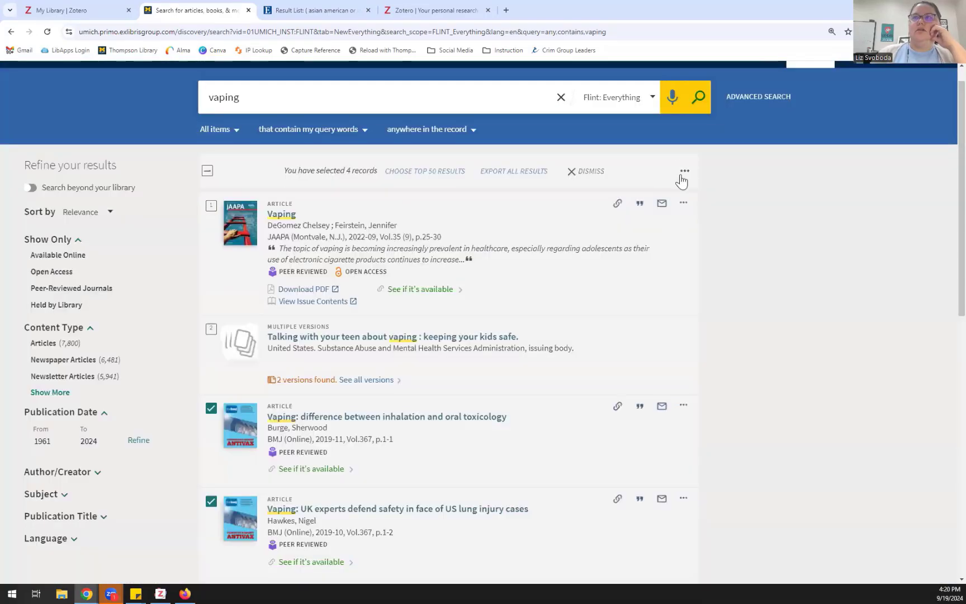
pyautogui.click(684, 170)
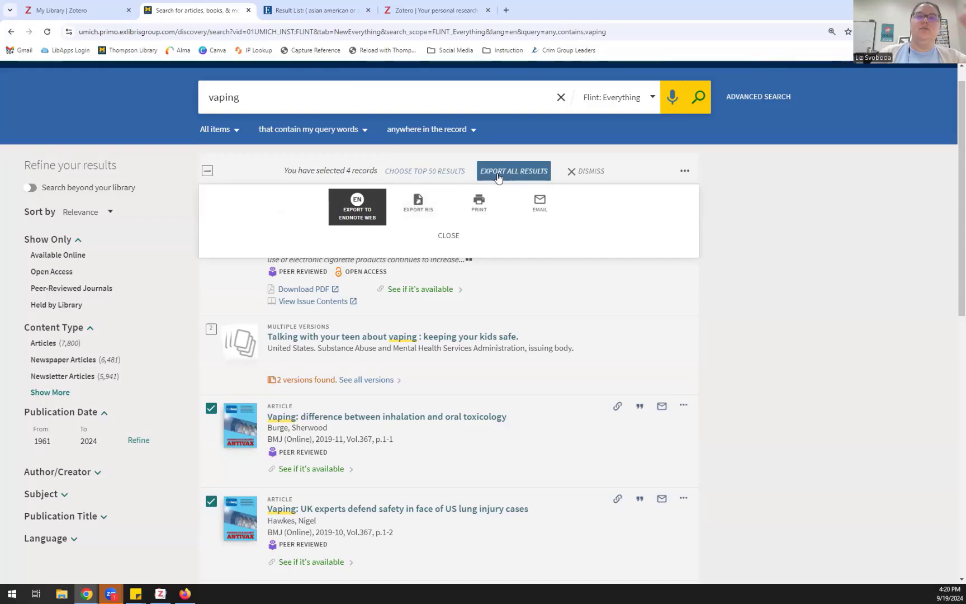
pyautogui.click(434, 216)
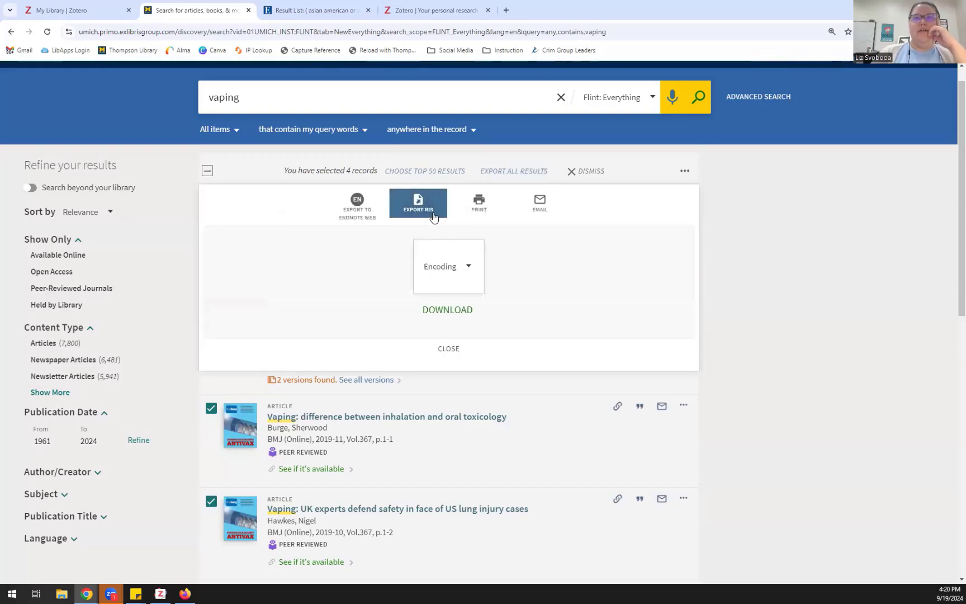
pyautogui.click(468, 314)
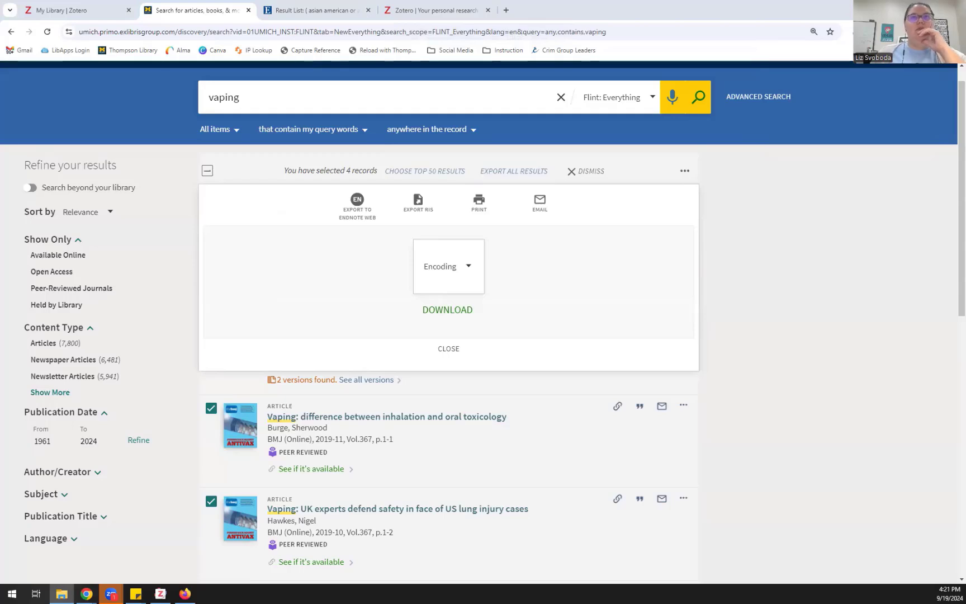
pyautogui.click(455, 349)
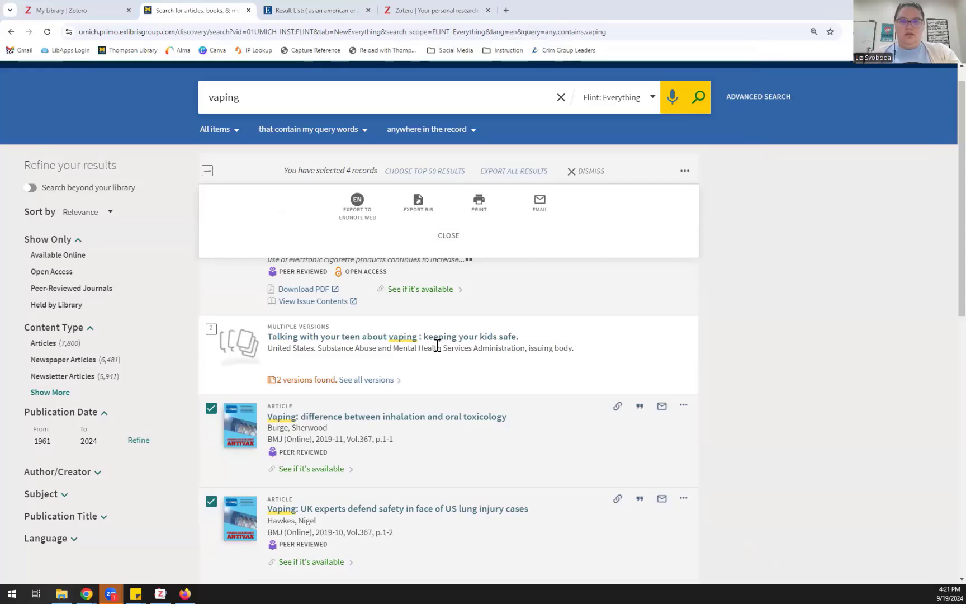
pyautogui.hotkey('alt', 'Tab')
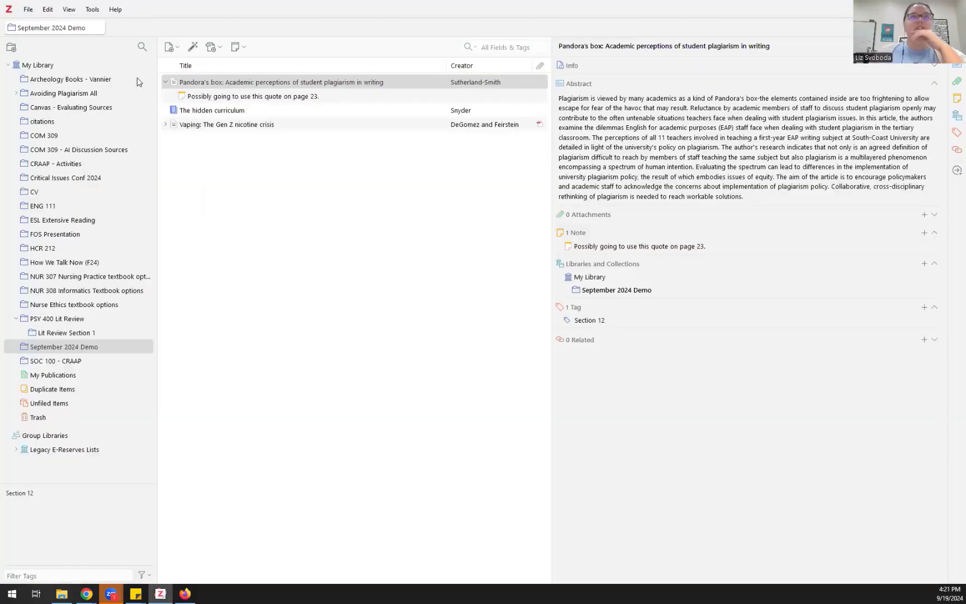
# Step: Import Primo_RIS_Export.ris straight into September 2024 Demo without creating a new collection
pyautogui.click(31, 10)
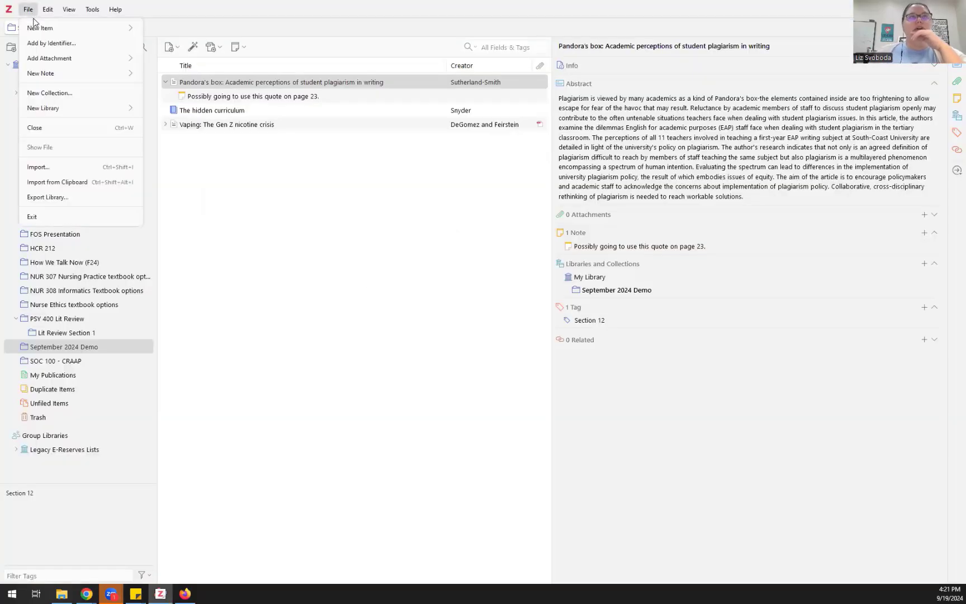
pyautogui.click(67, 168)
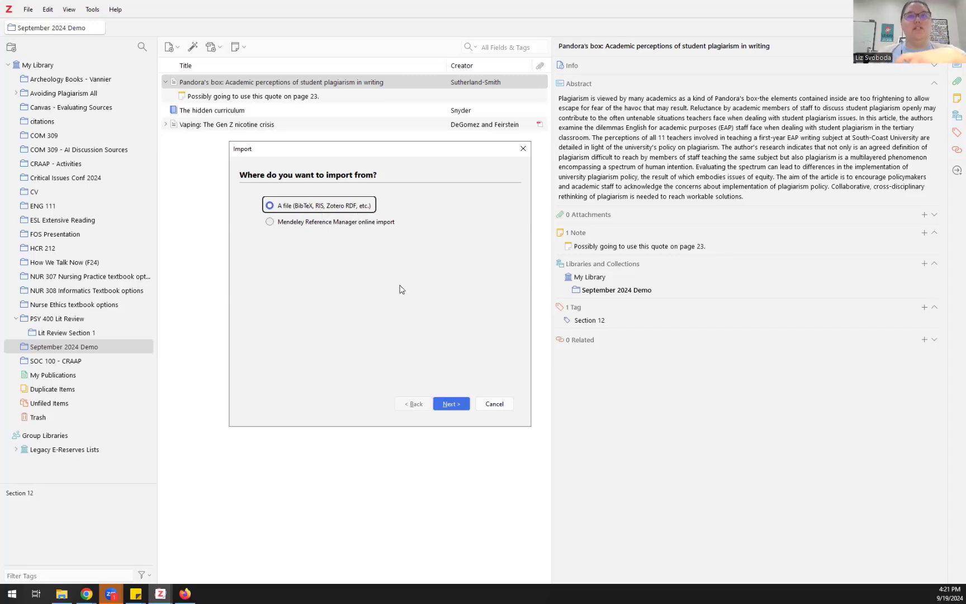
pyautogui.click(451, 405)
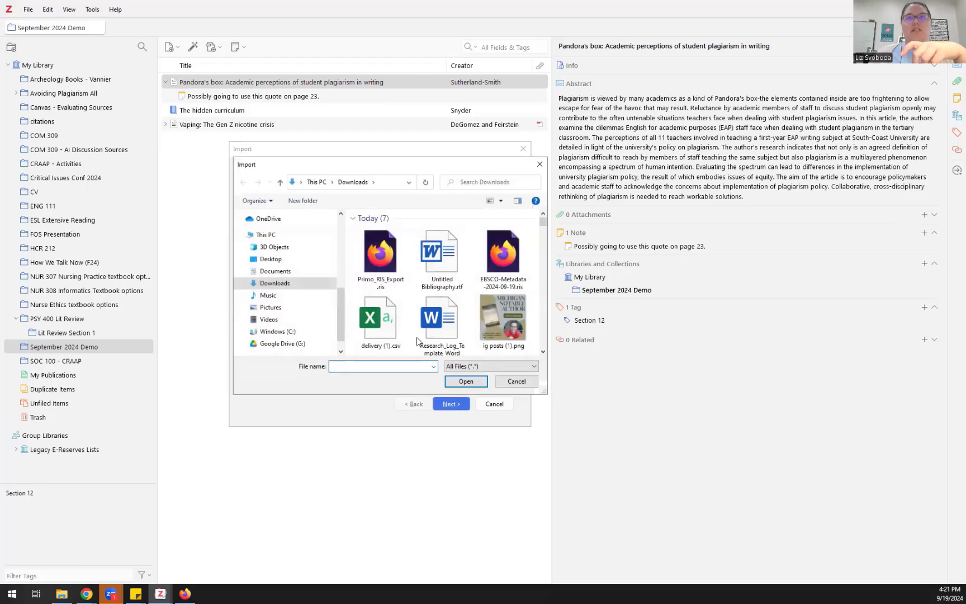
pyautogui.click(372, 245)
pyautogui.click(460, 382)
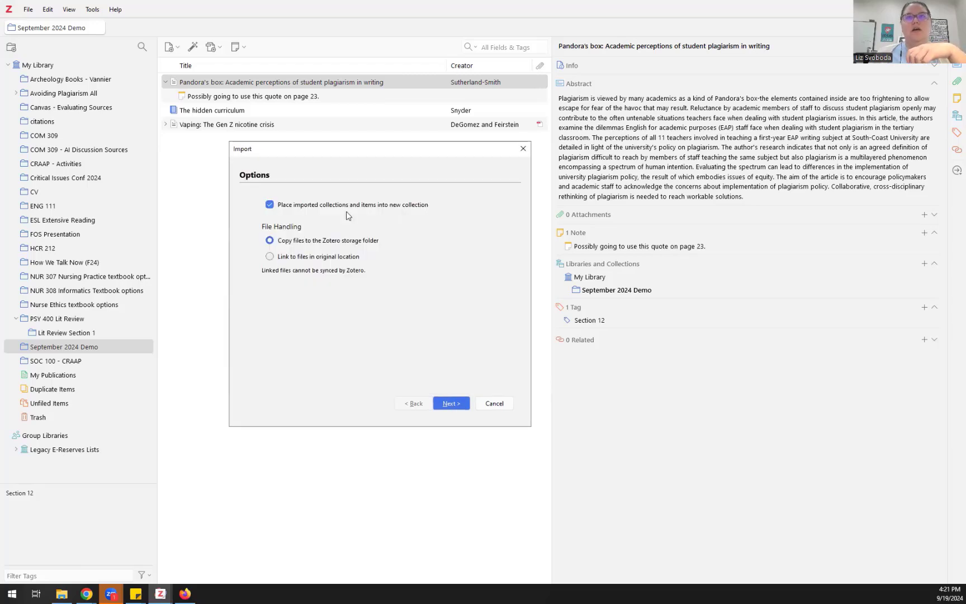
pyautogui.click(270, 205)
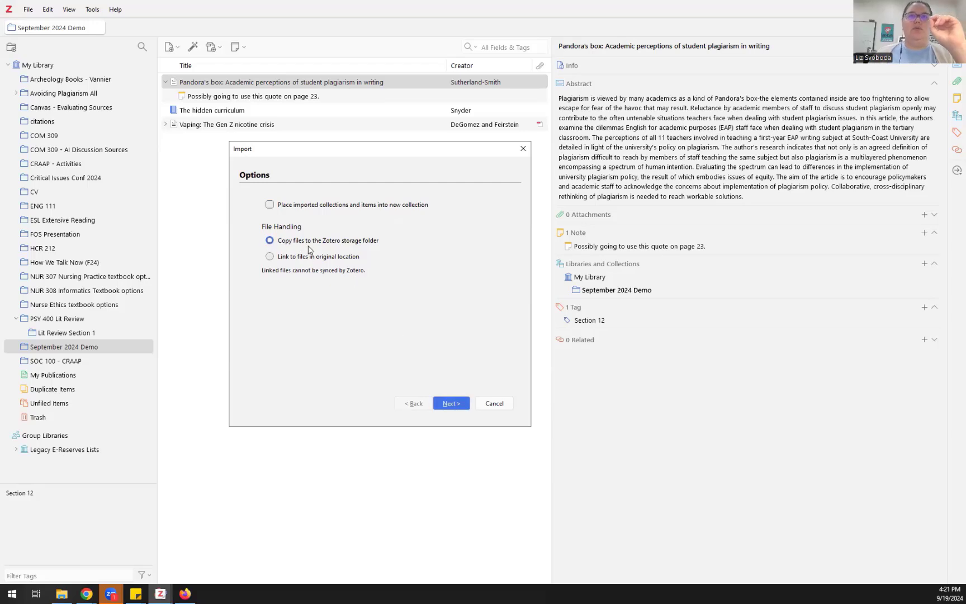
pyautogui.click(451, 403)
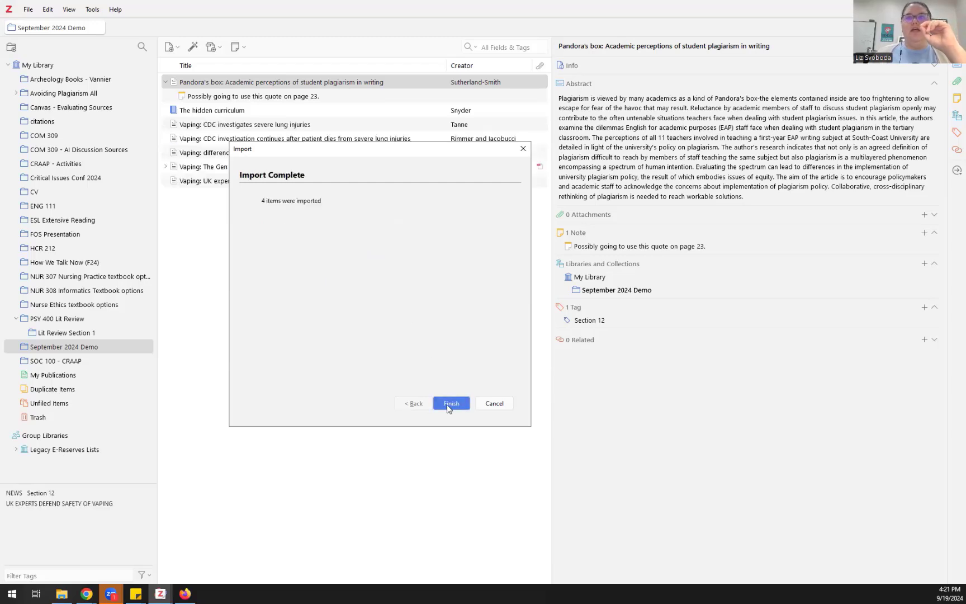
pyautogui.click(461, 404)
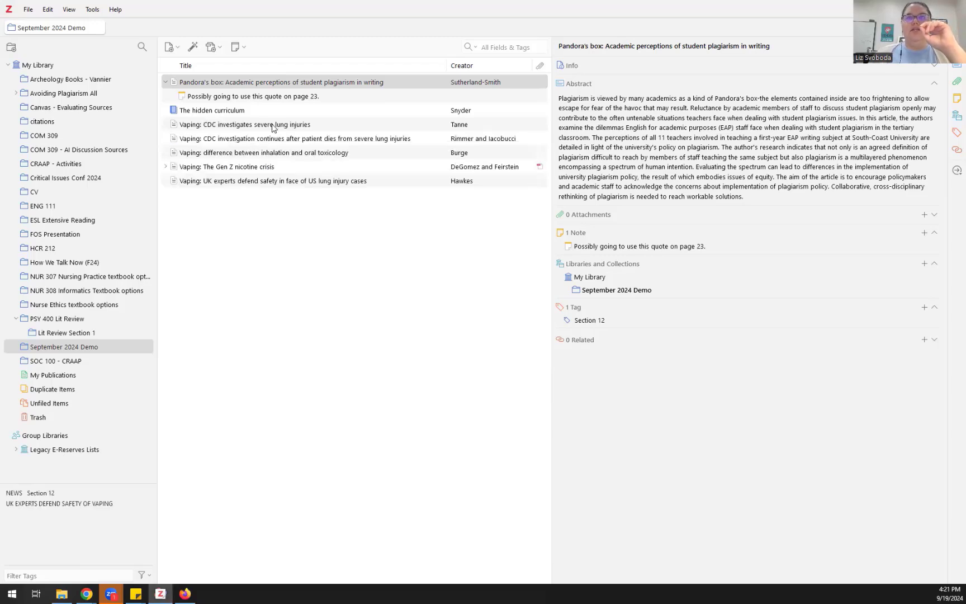
# Step: Inspect the two imported CDC lung-injury items and show their full bibliographic fields
pyautogui.click(267, 129)
pyautogui.click(266, 142)
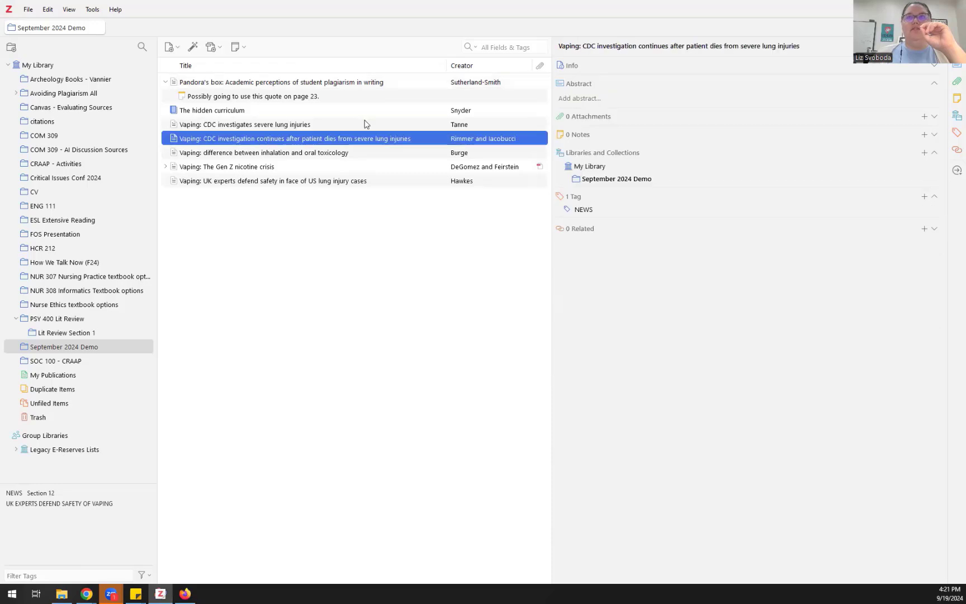
pyautogui.click(568, 69)
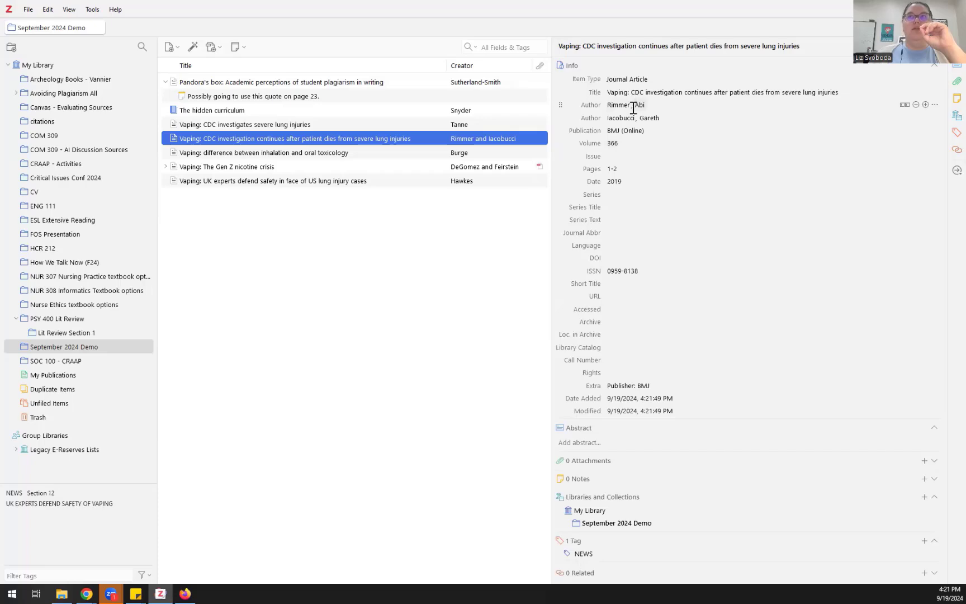
# Step: Review the toxicology and Gen Z items and edit the toxicology article's Pages value 1-1
pyautogui.click(303, 153)
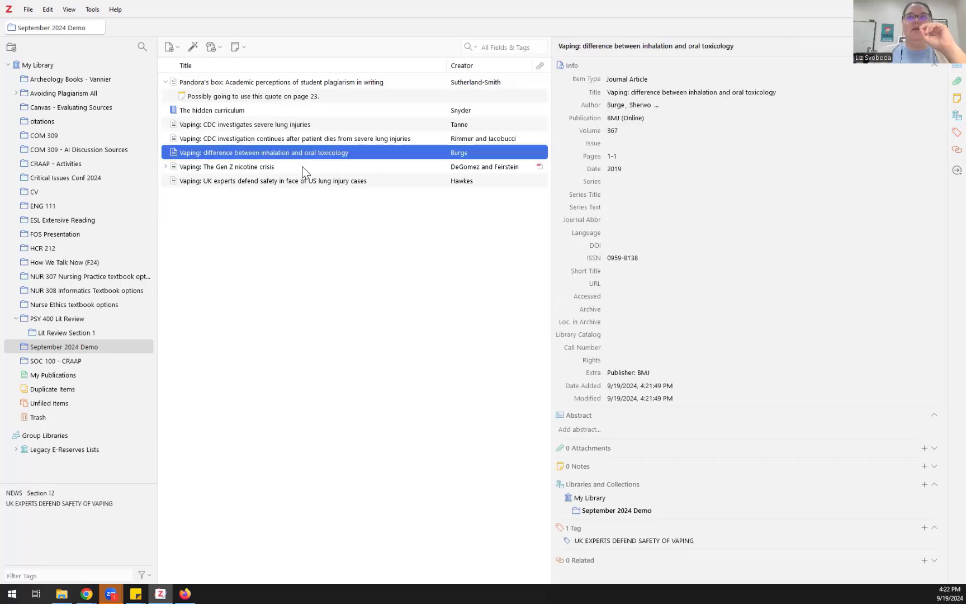
pyautogui.click(305, 167)
pyautogui.click(301, 154)
pyautogui.click(615, 156)
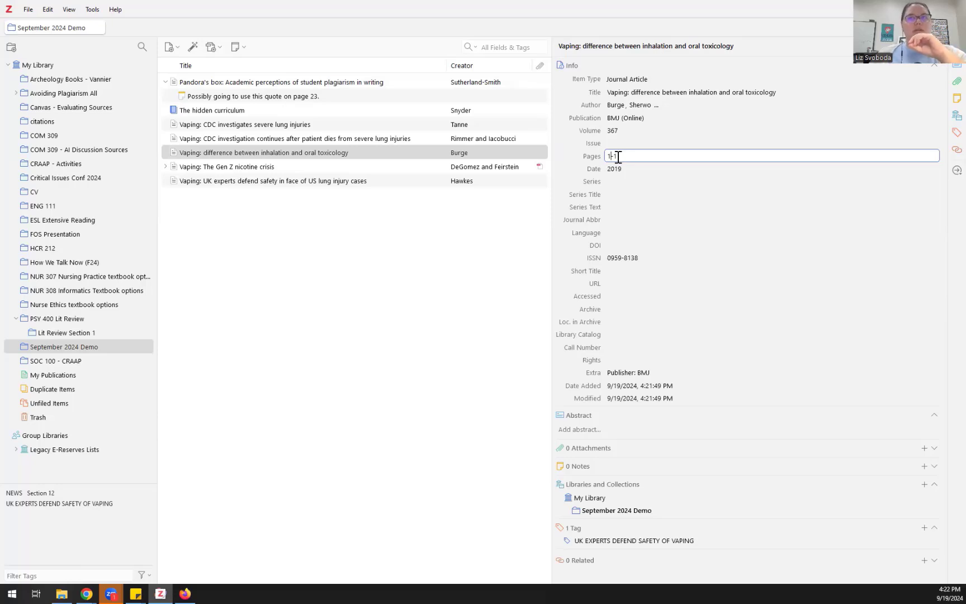
# Step: Check the UK experts lung injury article's DOI and publication fields, then return to the browser
pyautogui.click(386, 166)
pyautogui.click(385, 182)
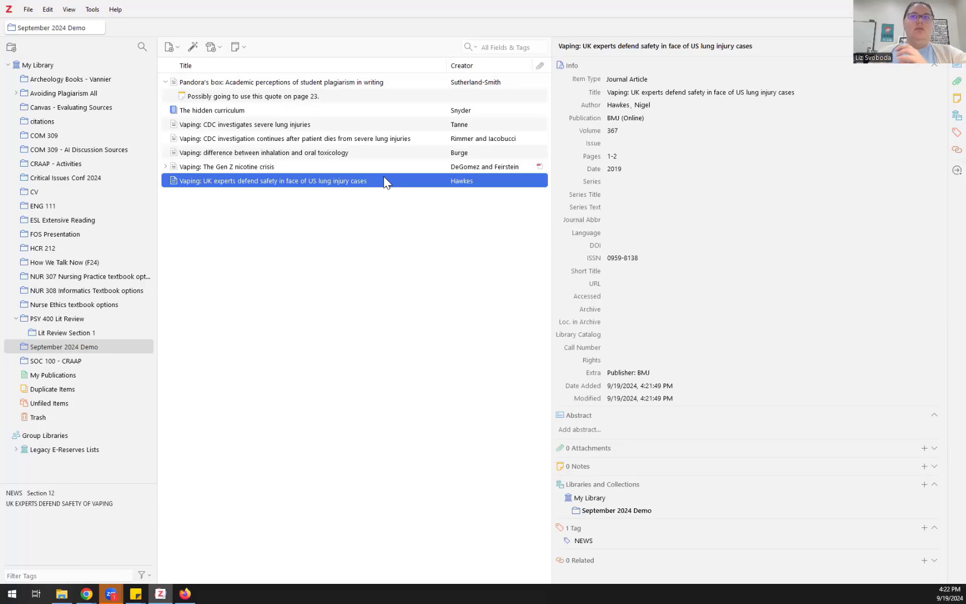
pyautogui.click(615, 245)
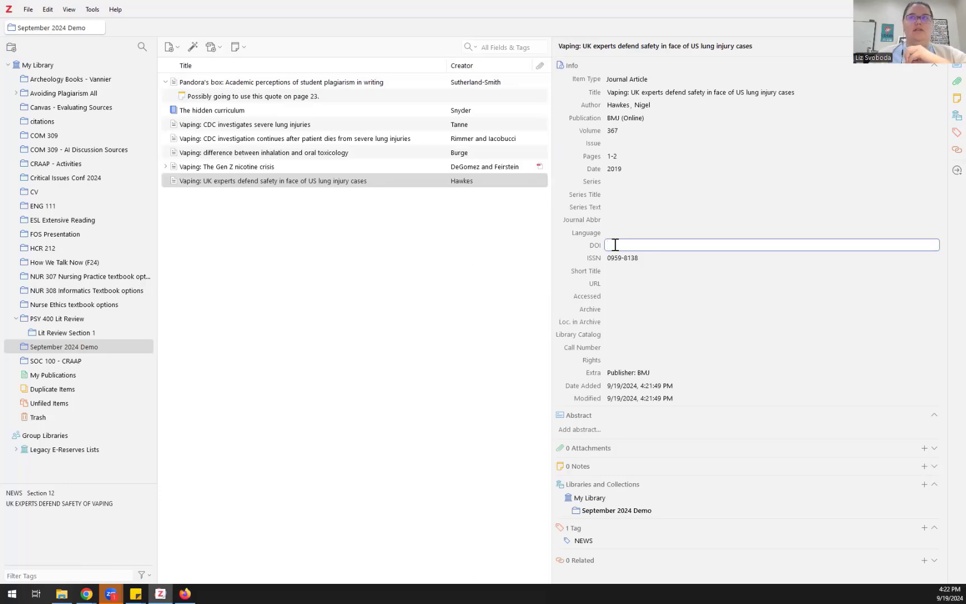
pyautogui.click(614, 118)
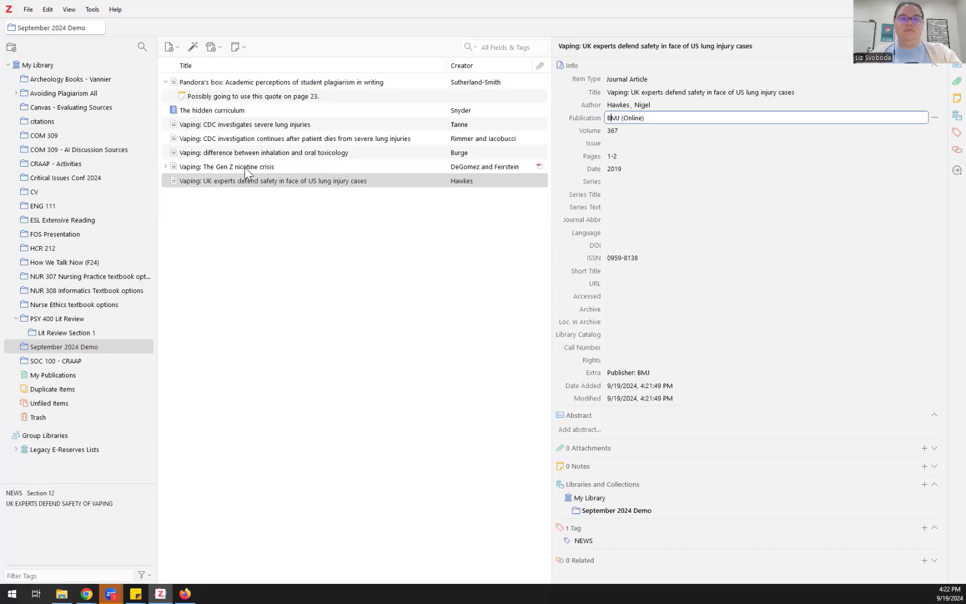
pyautogui.hotkey('alt', 'Tab')
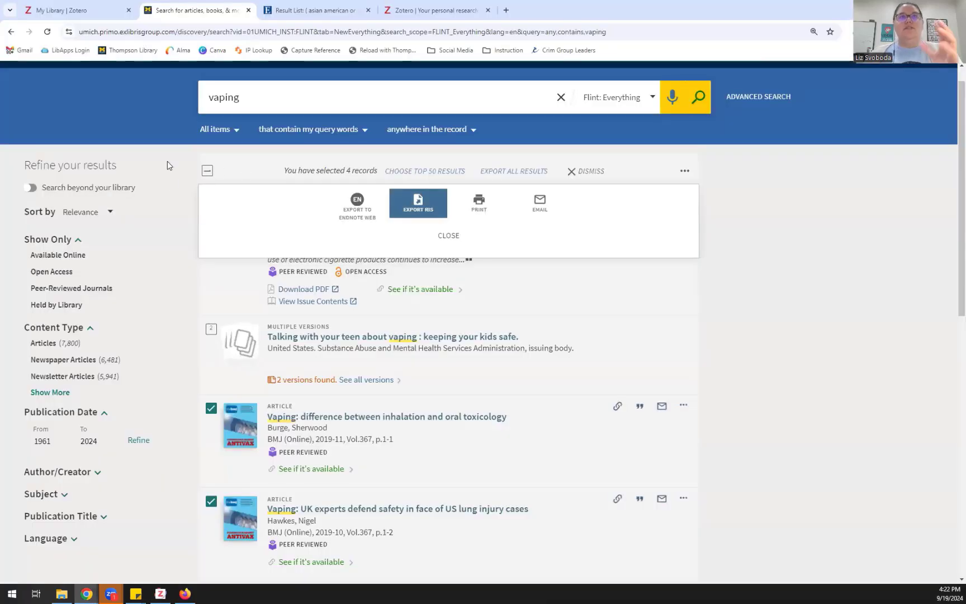
# Step: Add the first two EBSCOhost results to the folder and close the result list tab
pyautogui.click(296, 14)
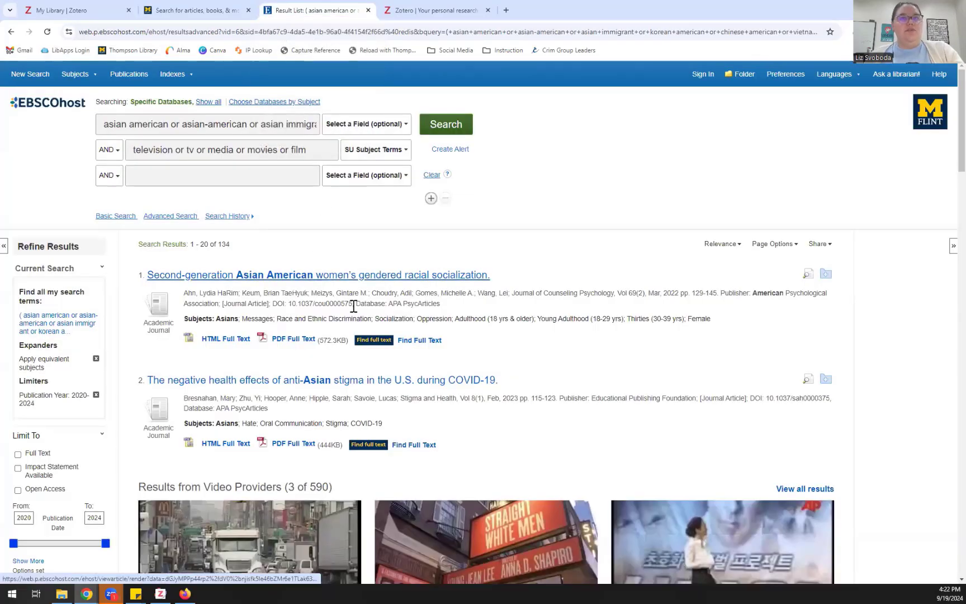
pyautogui.click(824, 275)
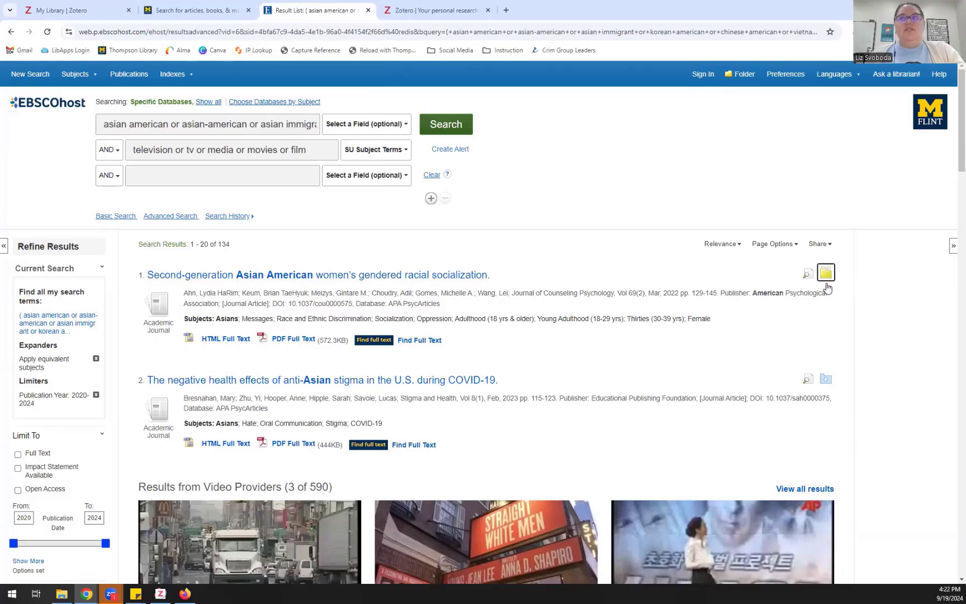
pyautogui.click(824, 383)
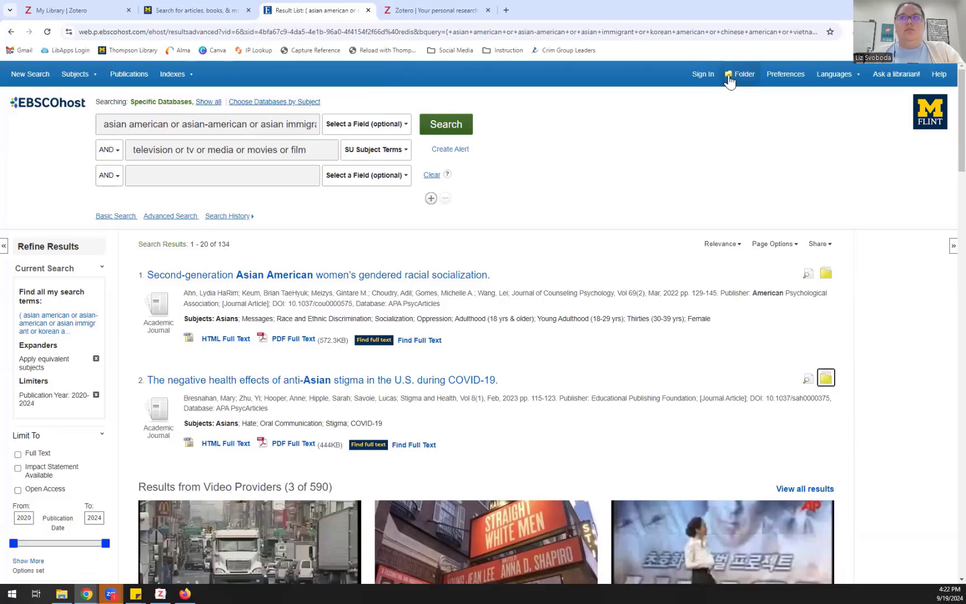
pyautogui.hotkey('ctrl', 'w')
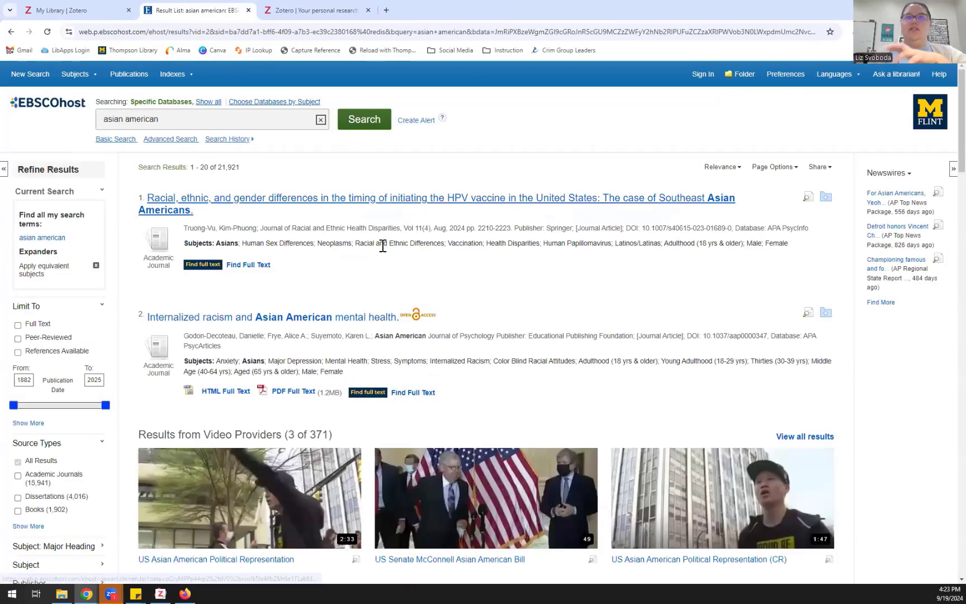
# Step: Download the 'Internalized racism and Asian American mental health' record as RIS and return to Zotero
pyautogui.click(432, 328)
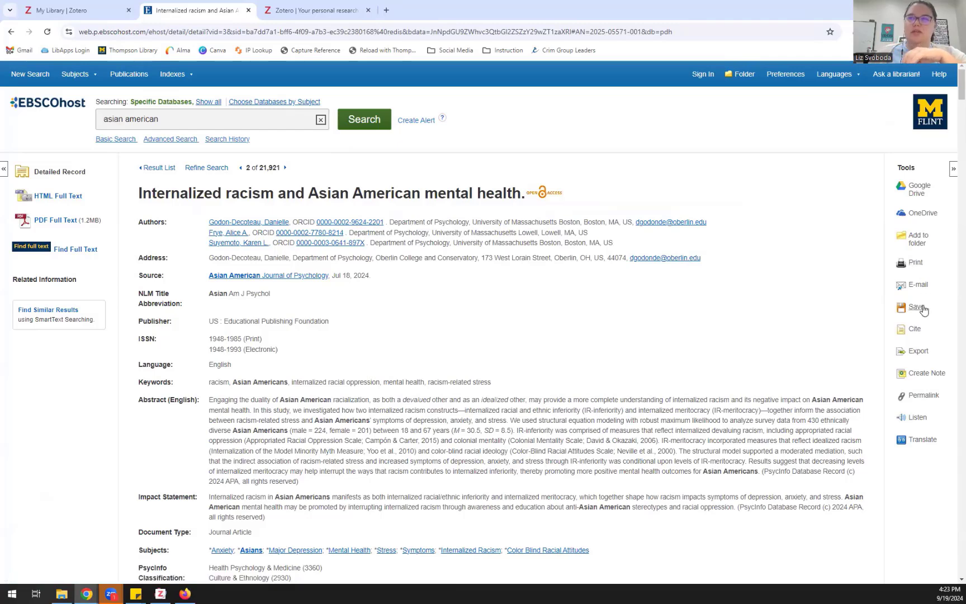
pyautogui.click(914, 352)
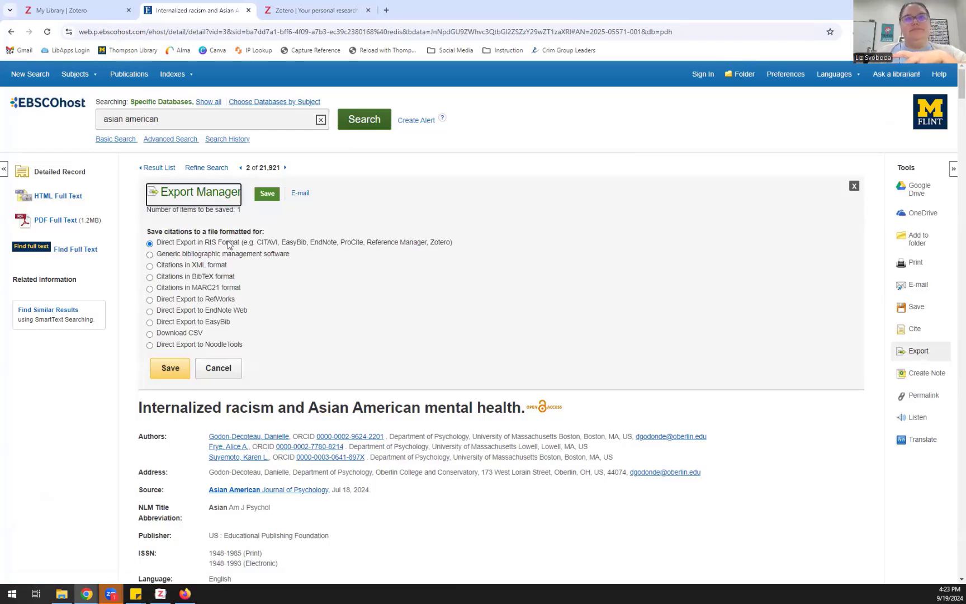
pyautogui.click(171, 371)
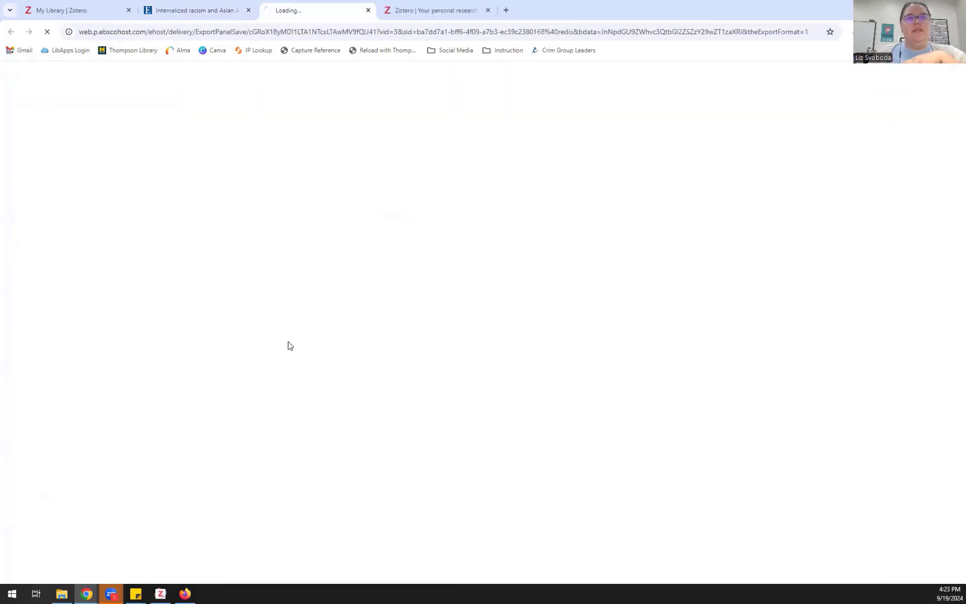
pyautogui.click(175, 366)
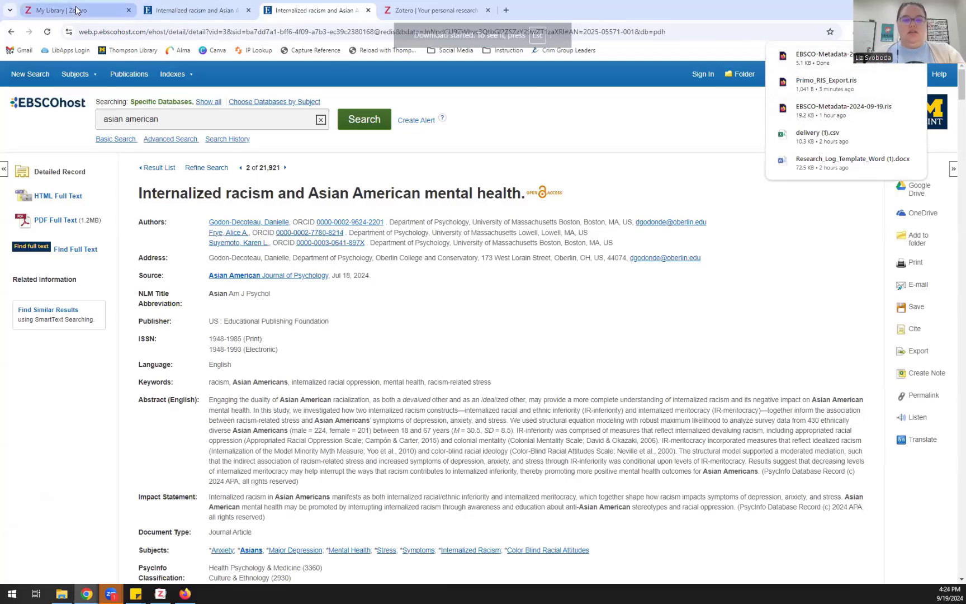
pyautogui.hotkey('alt', 'Tab')
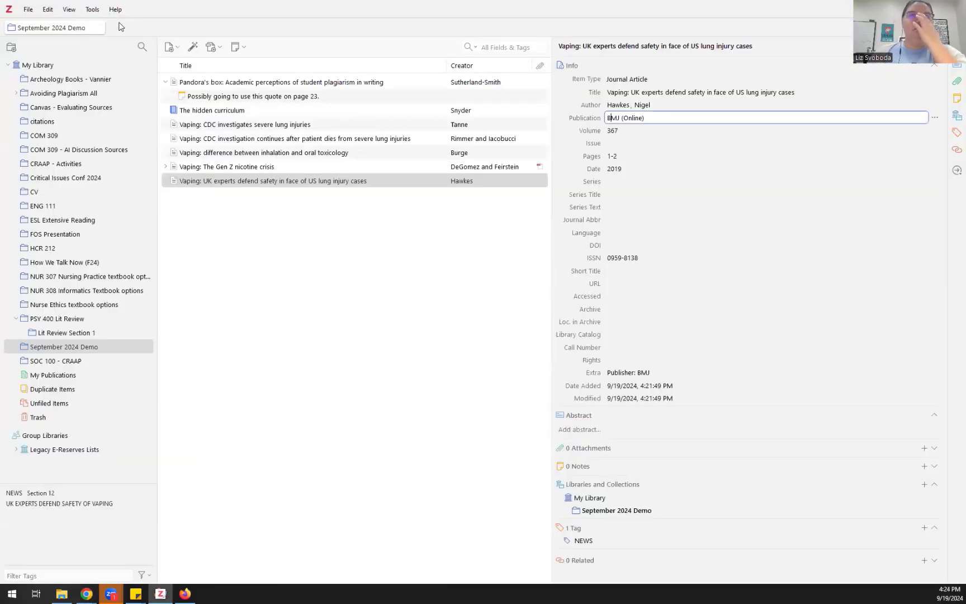
# Step: Import EBSCO-Metadata-2024-09-19 (1).ris into September 2024 Demo, keeping it out of a new collection
pyautogui.click(29, 10)
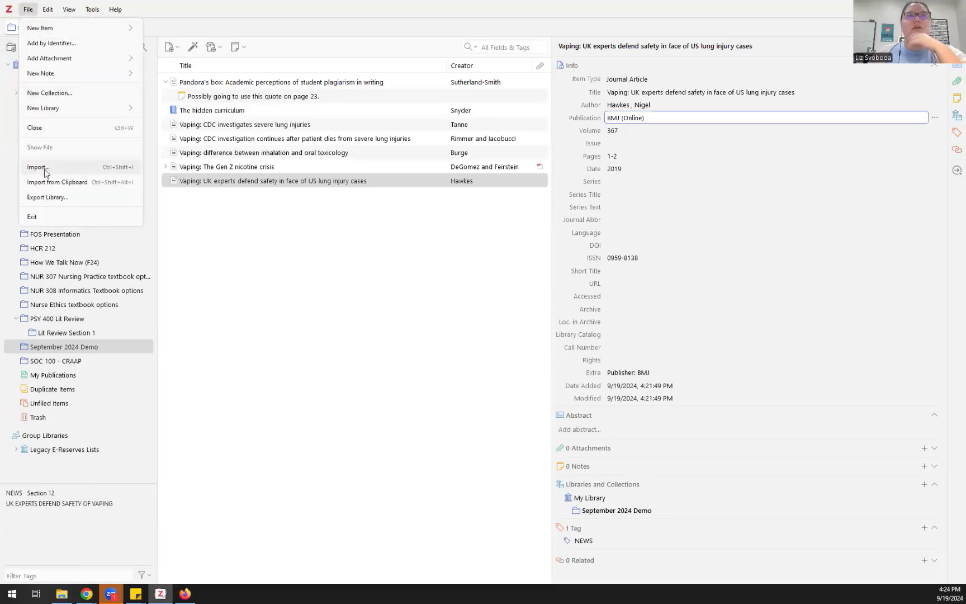
pyautogui.click(45, 169)
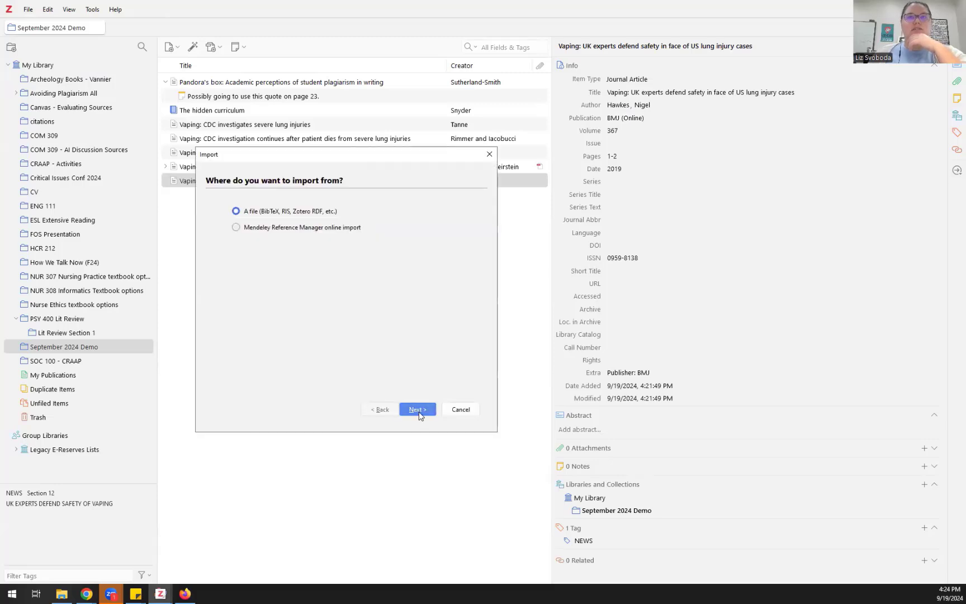
pyautogui.press('Return')
pyautogui.click(361, 262)
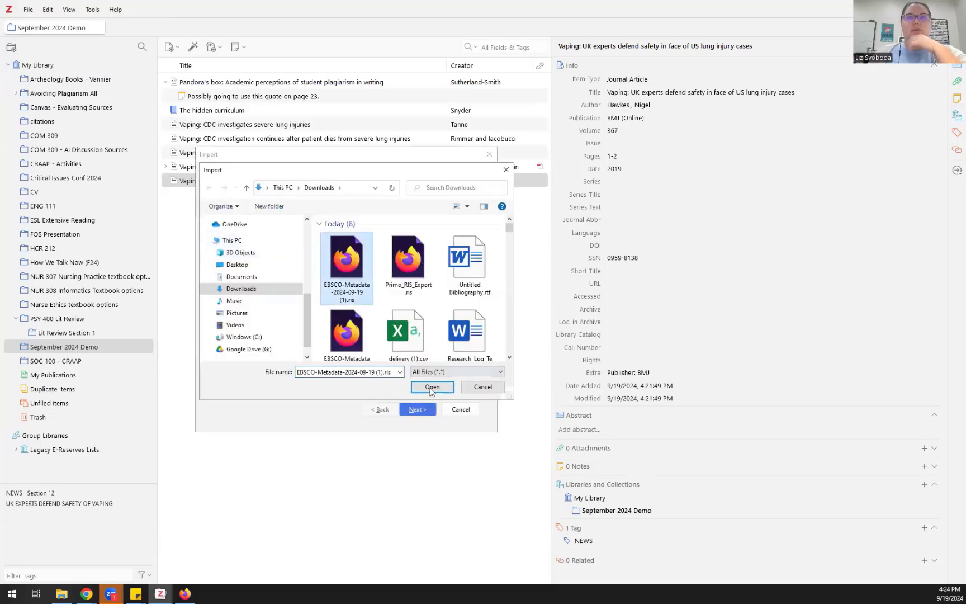
pyautogui.click(432, 387)
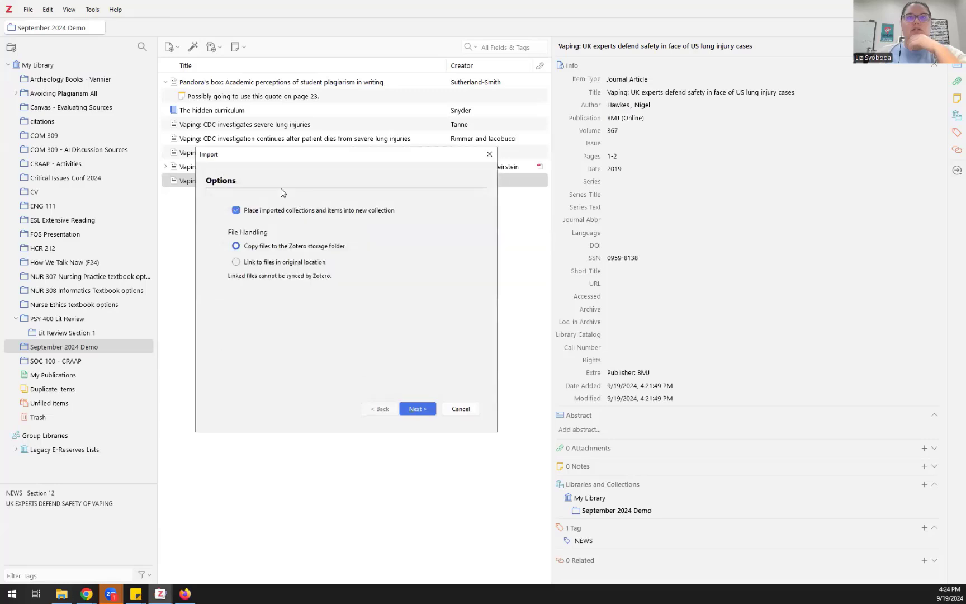
pyautogui.click(253, 210)
pyautogui.click(415, 409)
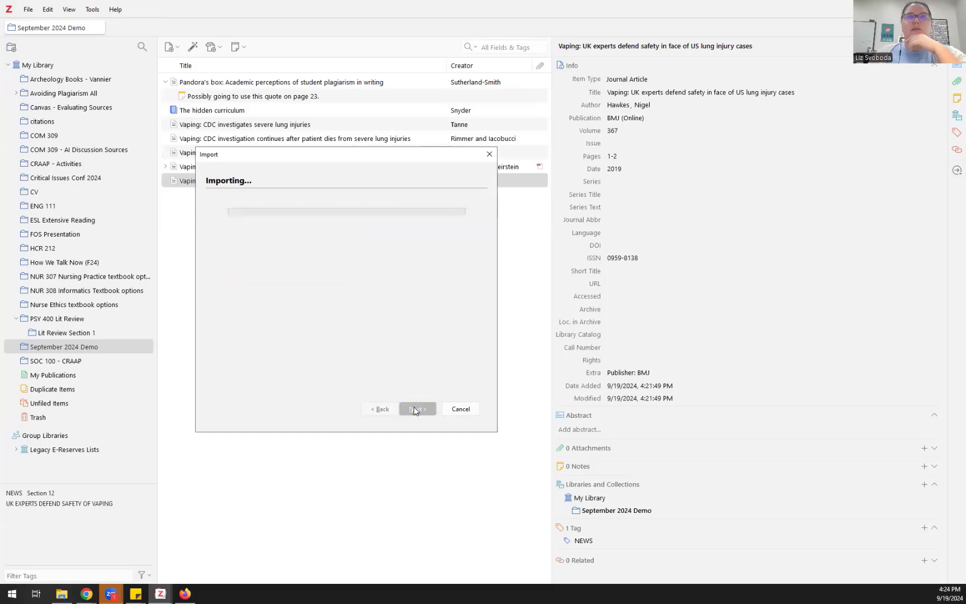
pyautogui.click(420, 409)
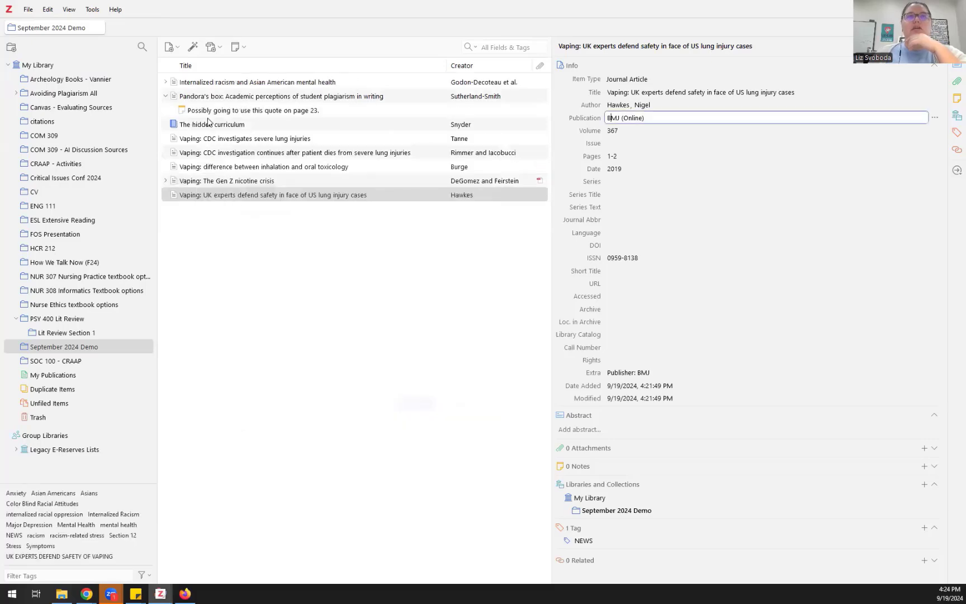
# Step: Select the Internalized racism article, check its URL, and collapse its Note and Info sections
pyautogui.click(226, 85)
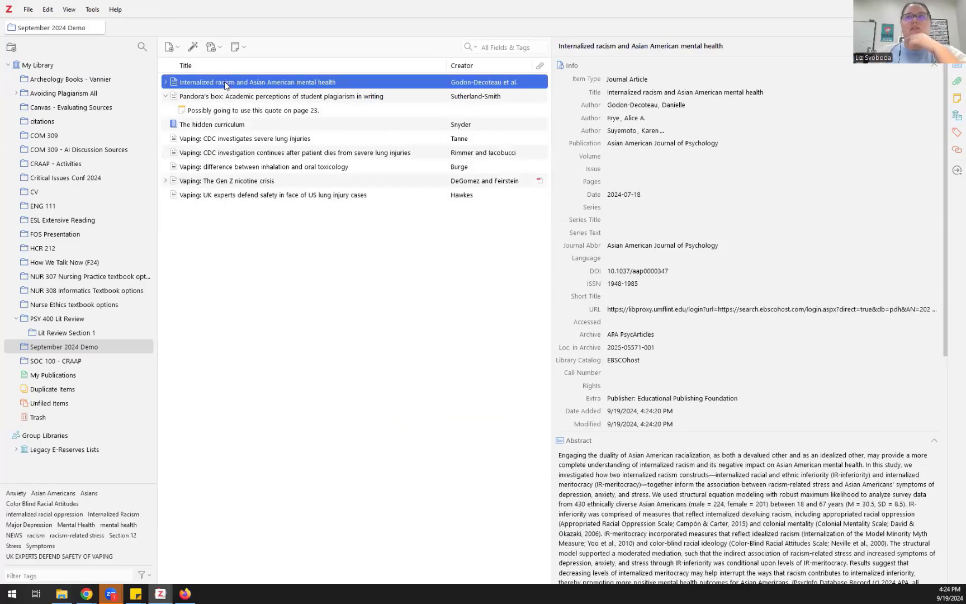
pyautogui.click(652, 309)
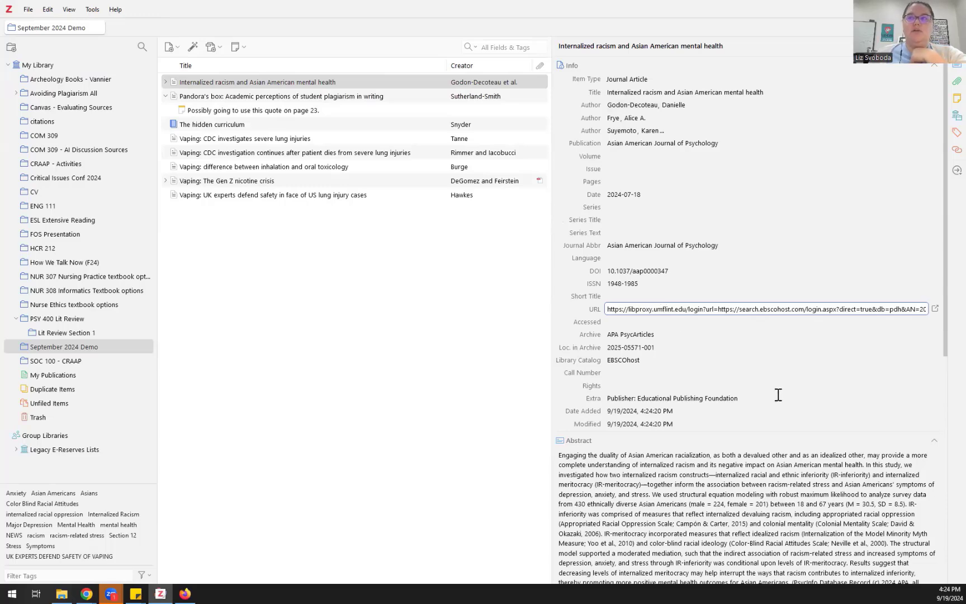
pyautogui.scroll(-7, 779, 397)
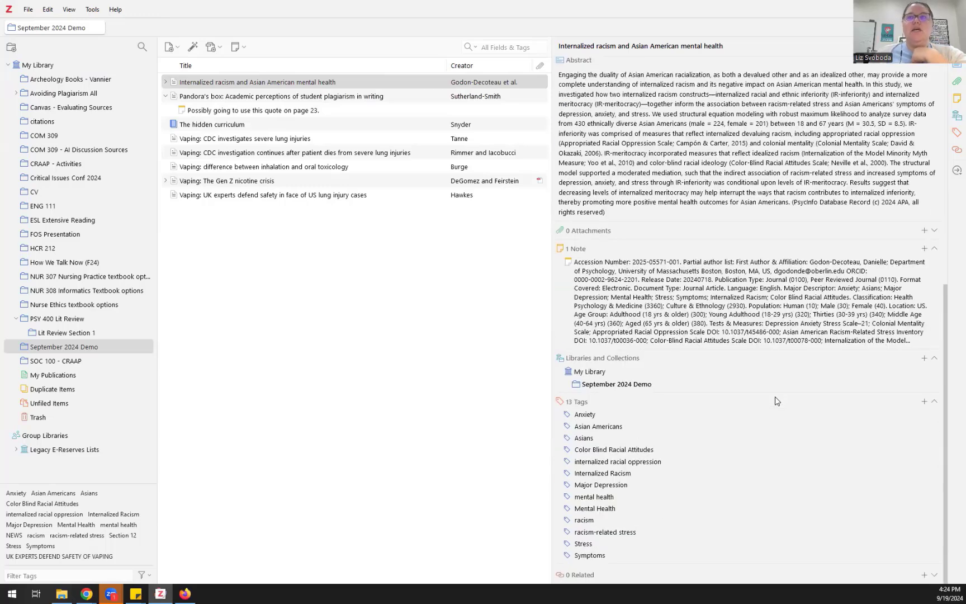
pyautogui.click(934, 248)
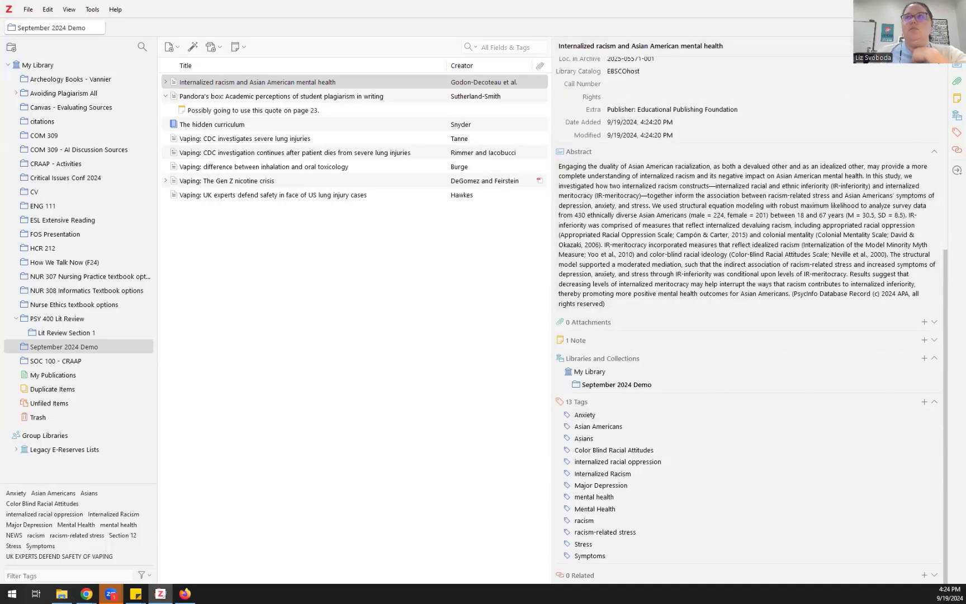
pyautogui.scroll(3, 936, 66)
pyautogui.scroll(5, 932, 69)
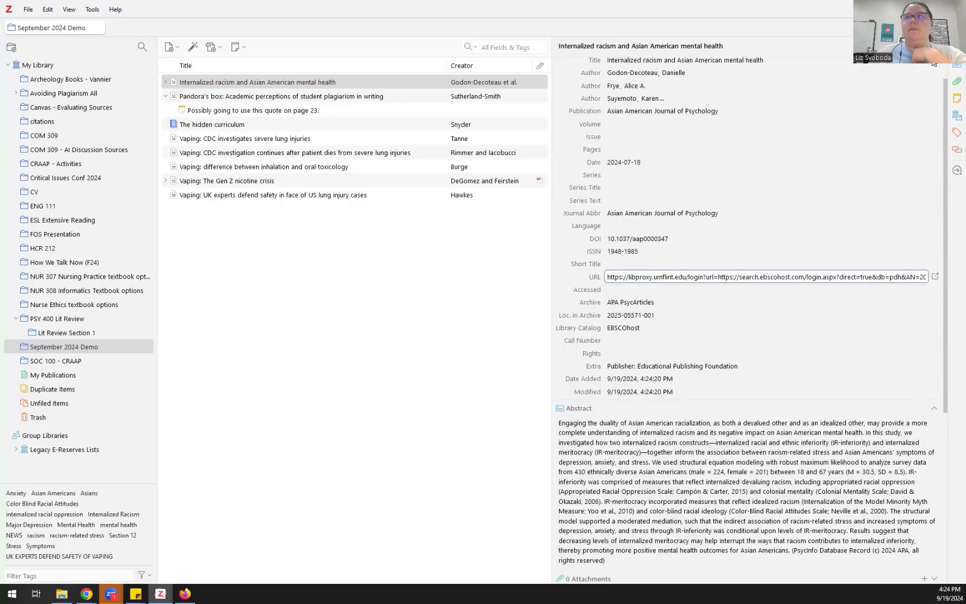
pyautogui.click(935, 65)
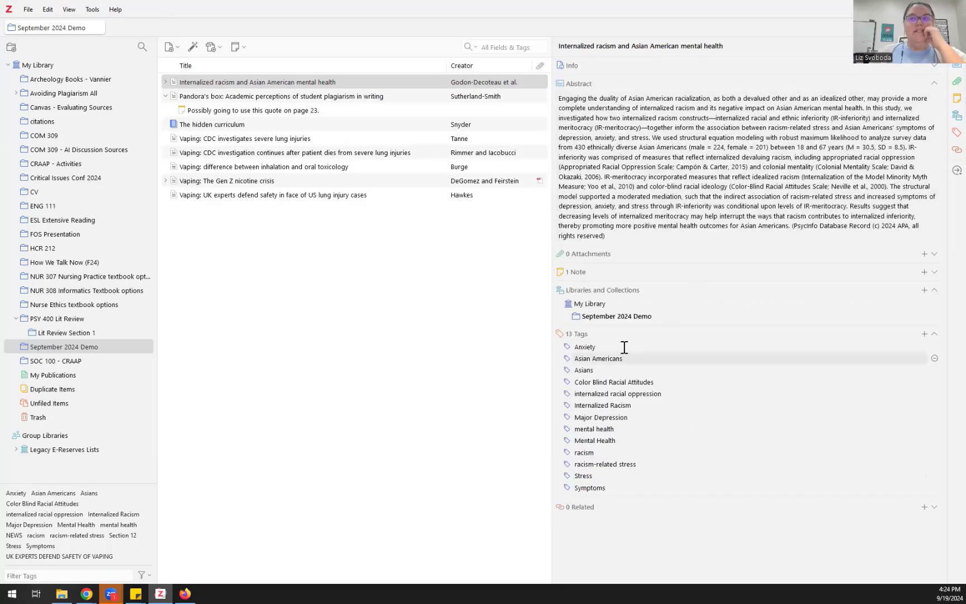
# Step: Delete eleven tags, Anxiety through racism-related stress, leaving only Stress and Symptoms
pyautogui.click(935, 348)
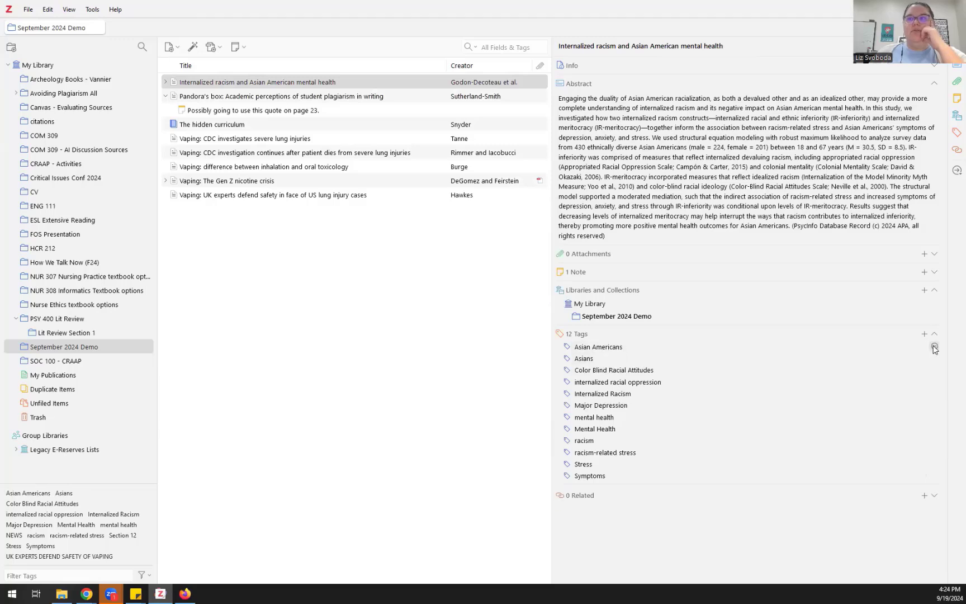
pyautogui.click(935, 348)
pyautogui.click(935, 348)
pyautogui.click(934, 348)
pyautogui.click(935, 348)
pyautogui.click(935, 347)
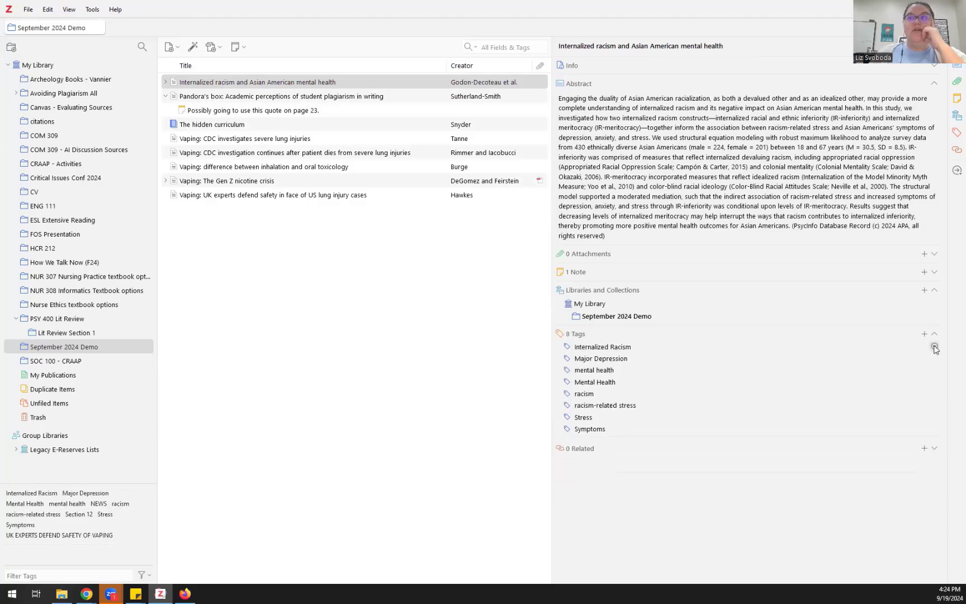
pyautogui.click(935, 347)
pyautogui.click(935, 347)
pyautogui.click(935, 348)
pyautogui.click(935, 348)
pyautogui.click(935, 348)
pyautogui.click(935, 348)
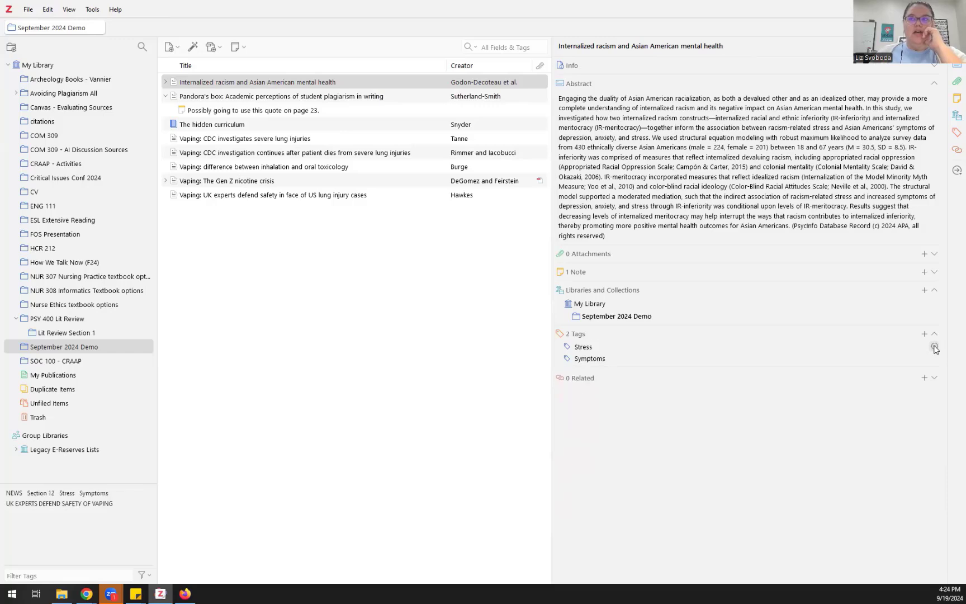
pyautogui.click(935, 348)
pyautogui.click(935, 348)
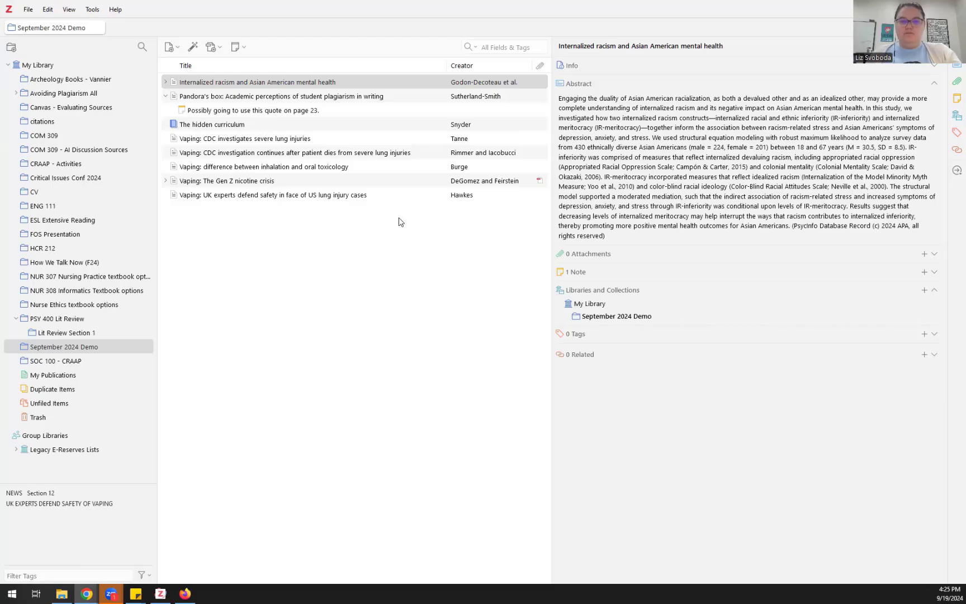
# Step: Back in the browser, return to the EBSCOhost result list and open 'The double pandemic' record
pyautogui.hotkey('alt', 'Tab')
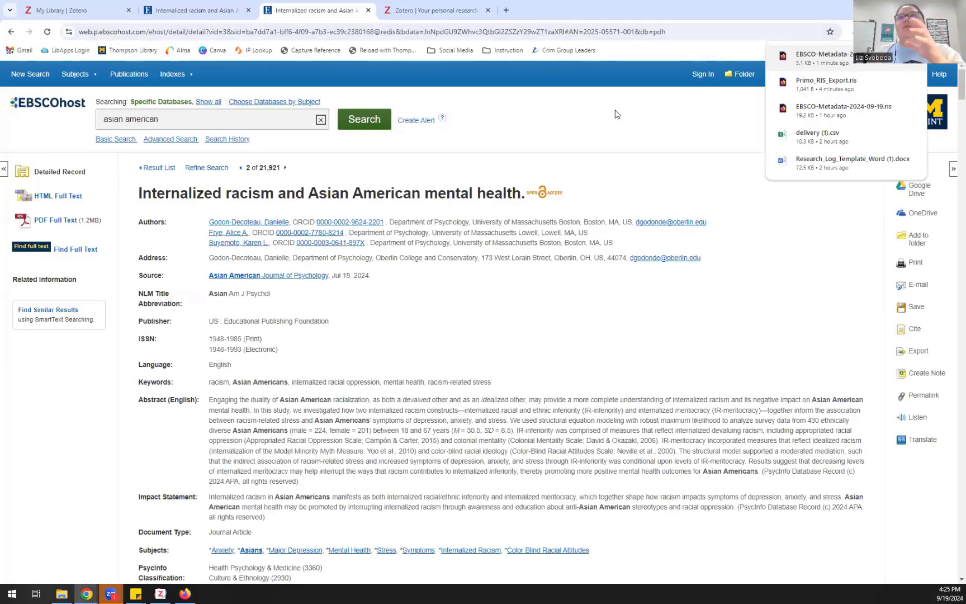
pyautogui.click(602, 126)
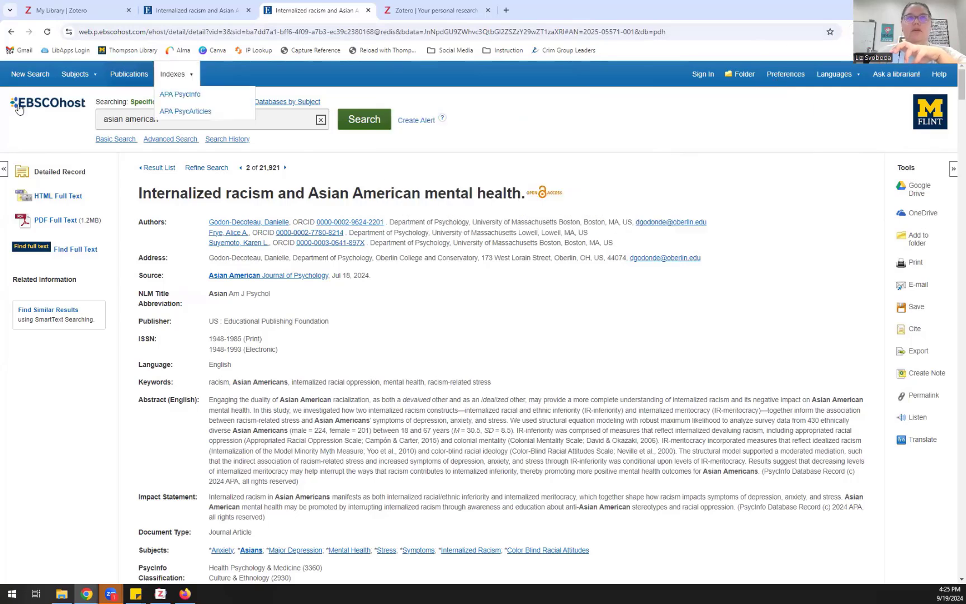
pyautogui.click(146, 169)
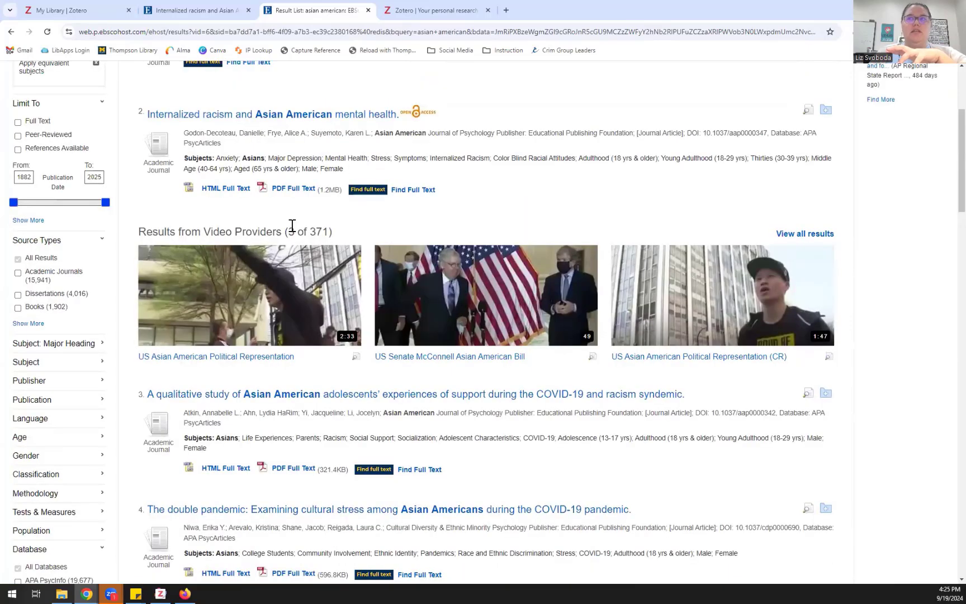
pyautogui.scroll(-5, 291, 227)
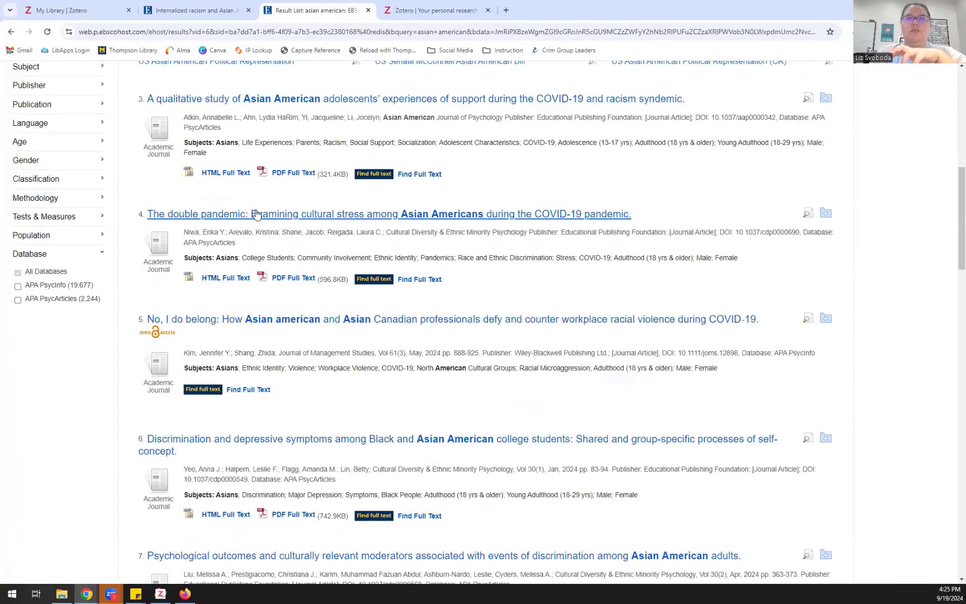
pyautogui.click(256, 214)
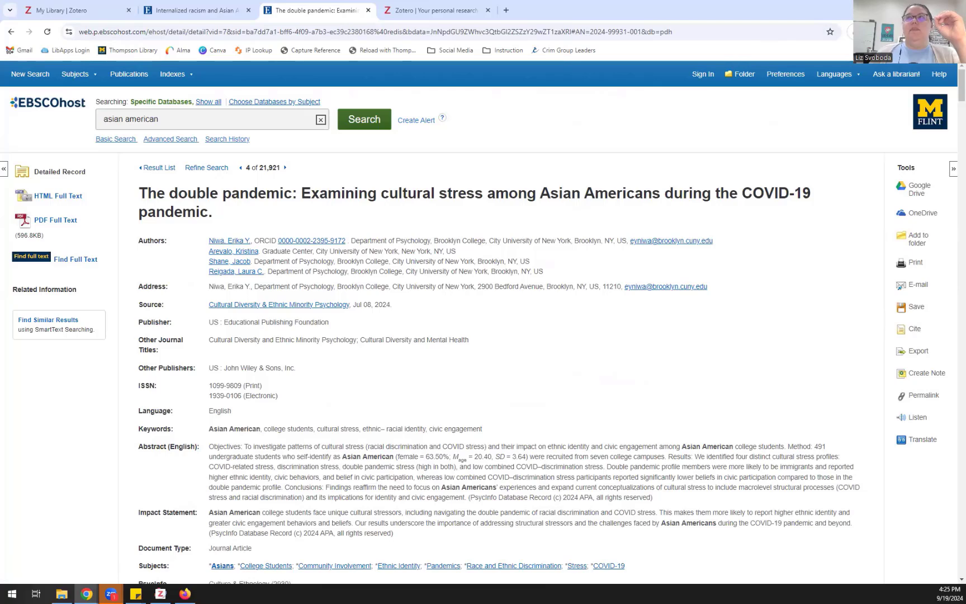
# Step: Save 'The double pandemic' with its PDF to September 2024 Demo via the Zotero Connector
pyautogui.click(858, 32)
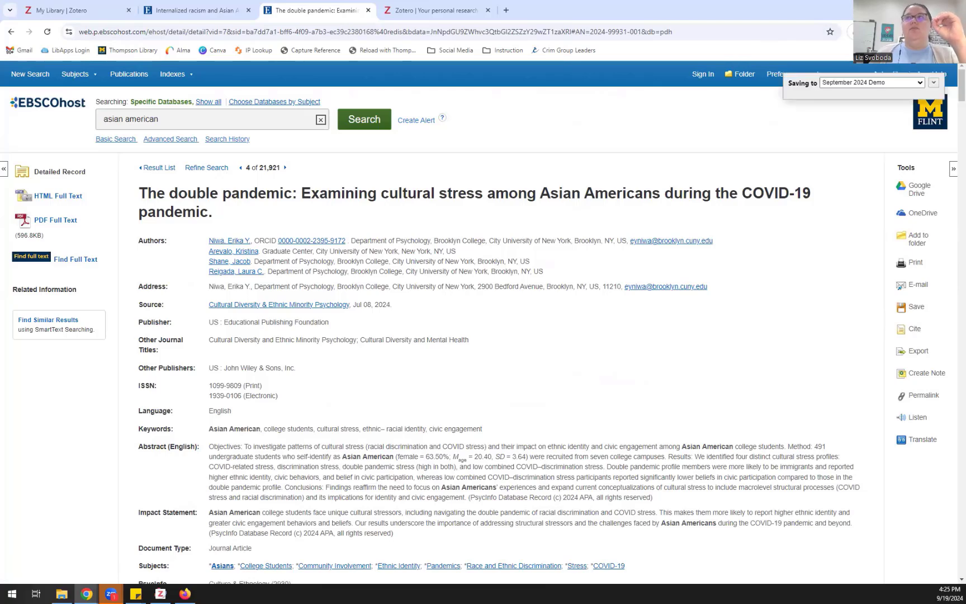
pyautogui.click(933, 83)
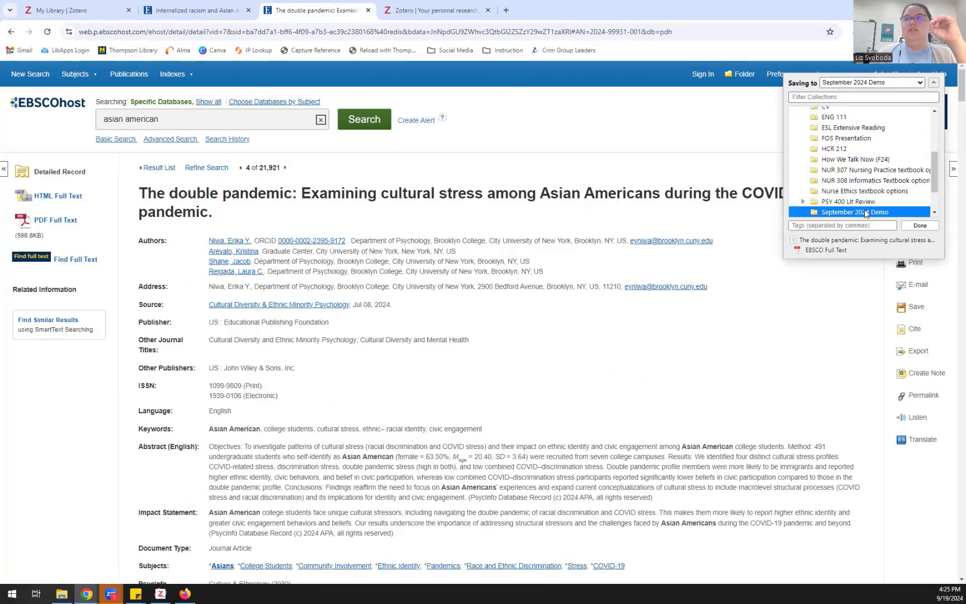
pyautogui.moveTo(931, 161); pyautogui.dragTo(891, 182)
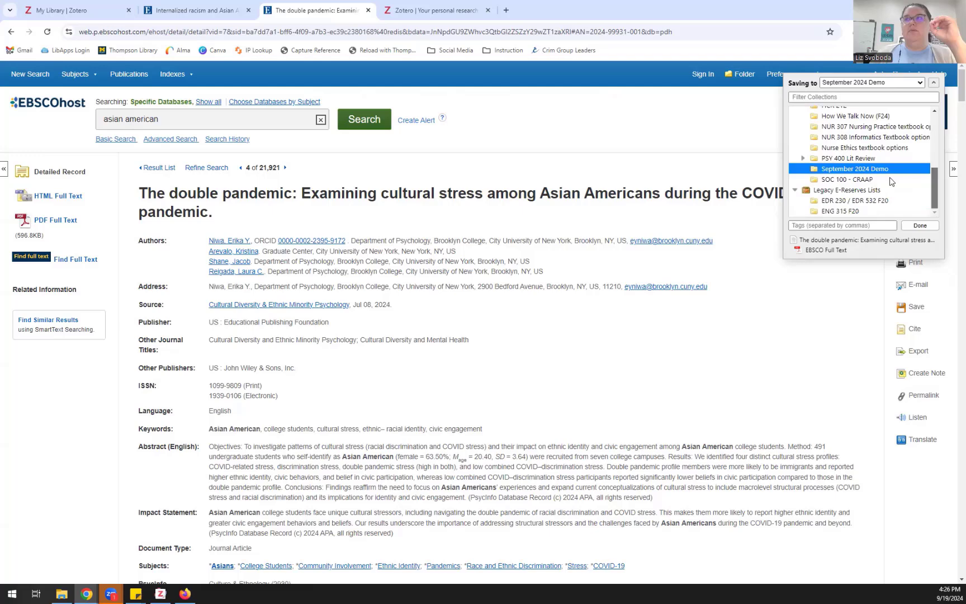
pyautogui.click(926, 229)
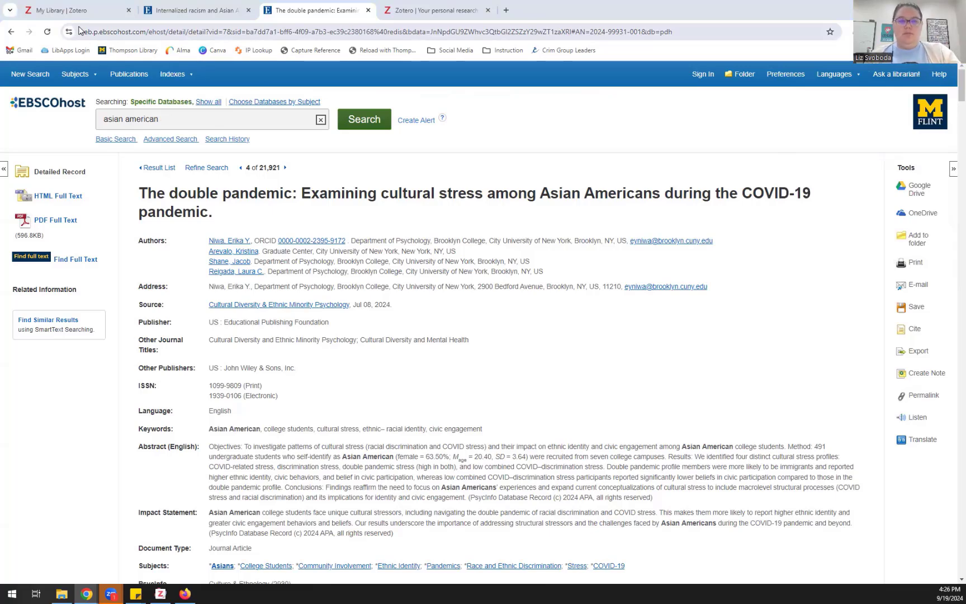
# Step: Expand the Info section of the saved double pandemic item in Zotero, then go back to Chrome
pyautogui.hotkey('alt', 'Tab')
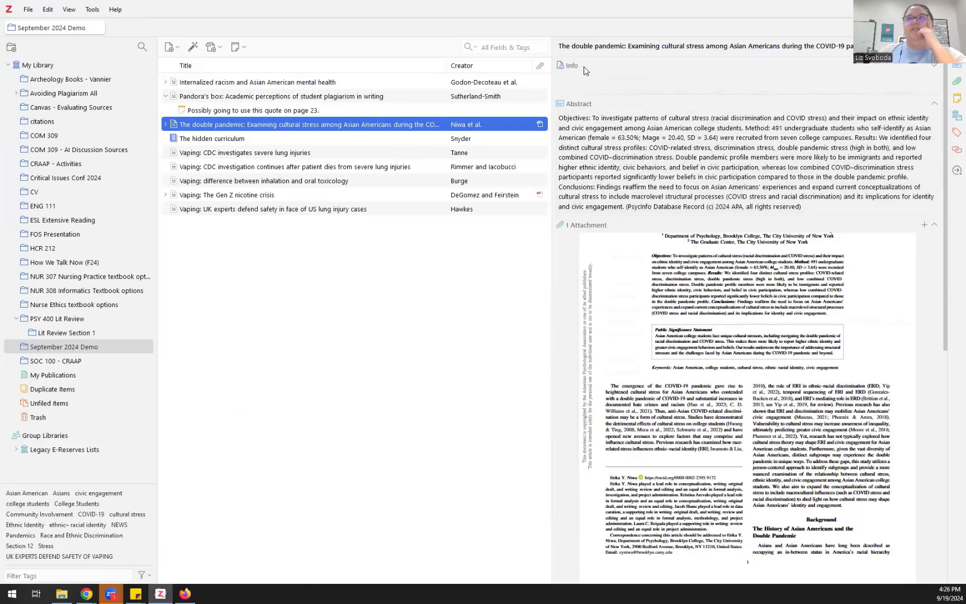
pyautogui.click(581, 67)
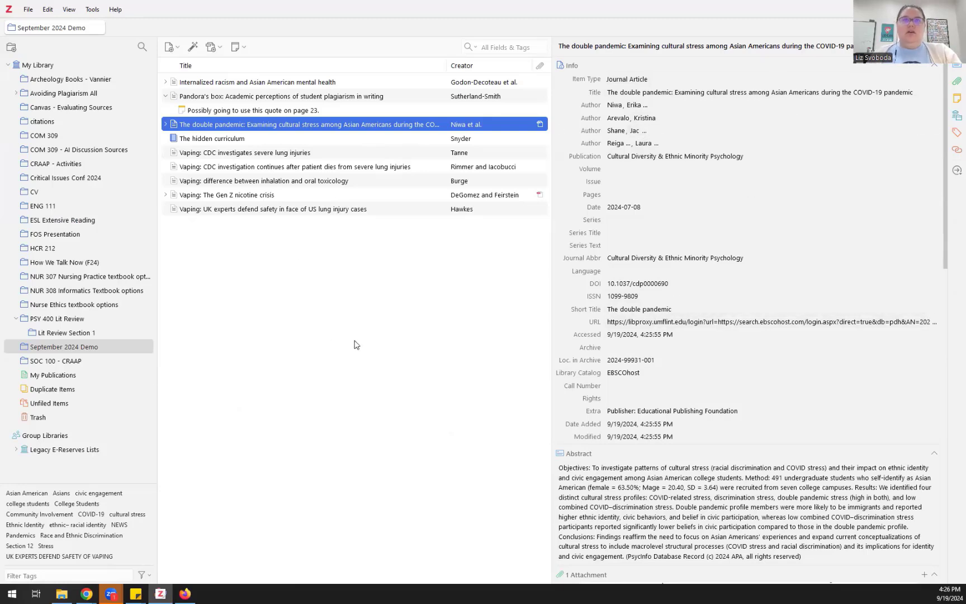
pyautogui.hotkey('alt', 'Tab')
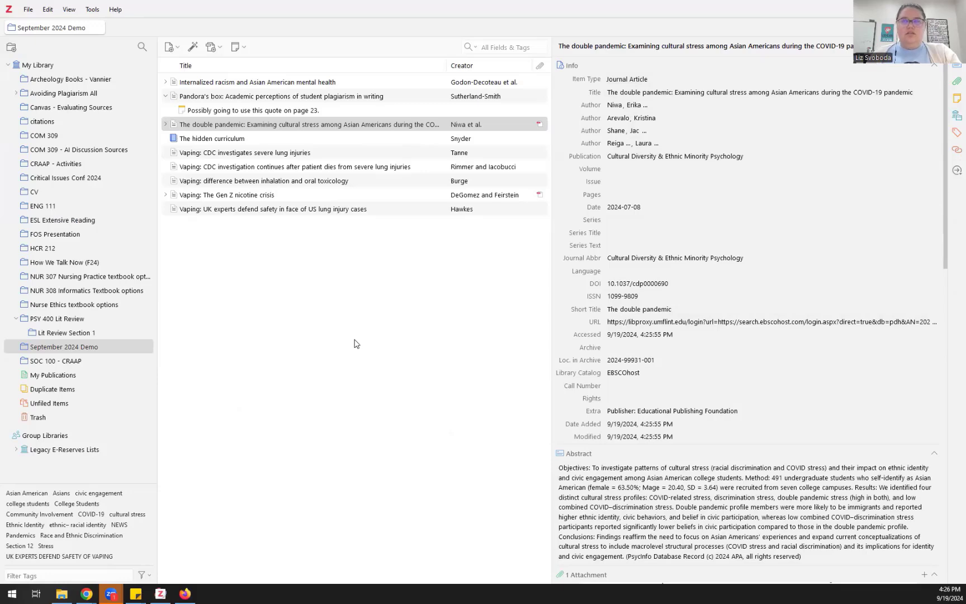
pyautogui.hotkey('alt', 'Tab')
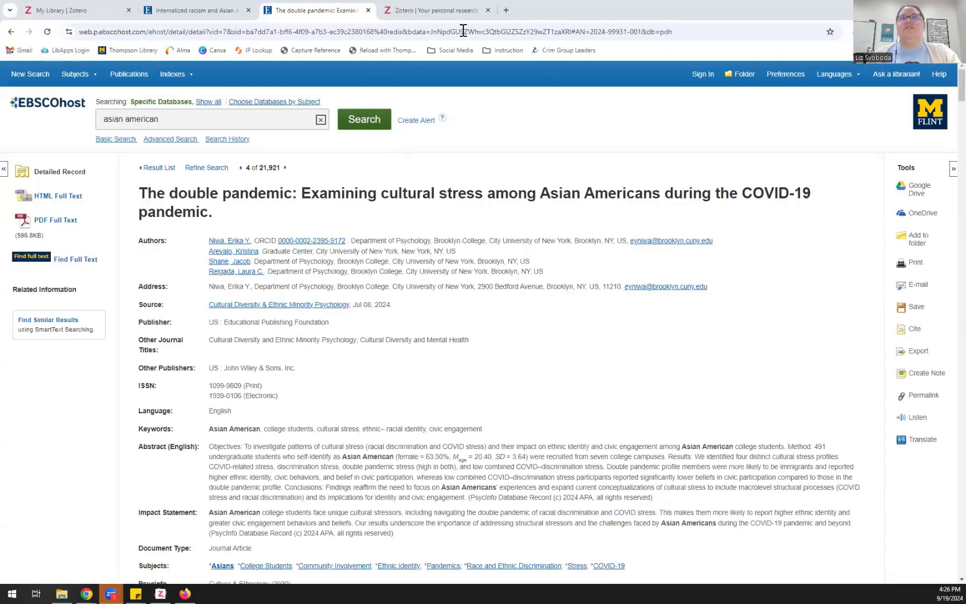
# Step: Open YouTube in a new tab, start the WSJ 'How Dating Apps Make Money' video and pause it
pyautogui.click(507, 11)
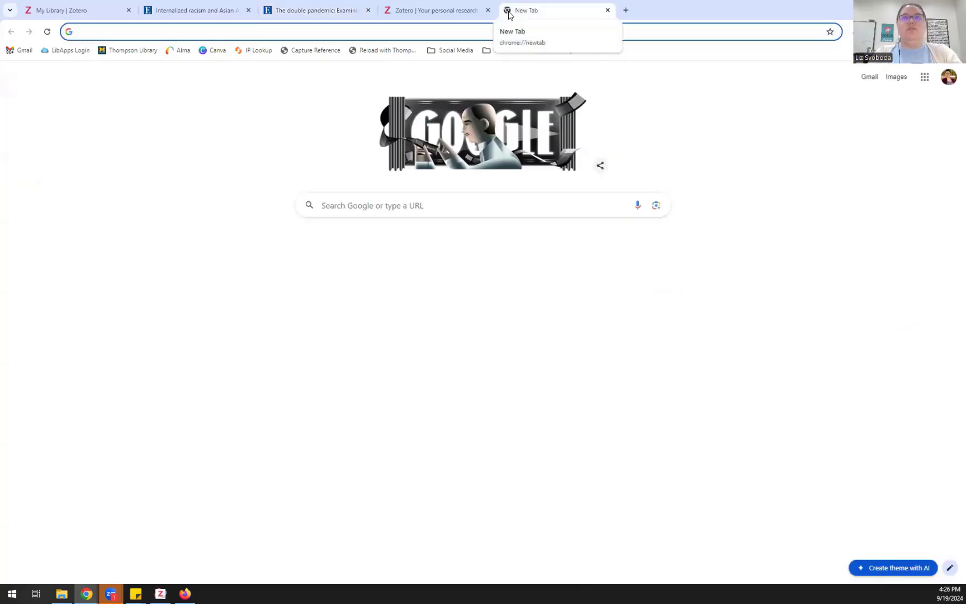
pyautogui.write('you')
pyautogui.press('Return')
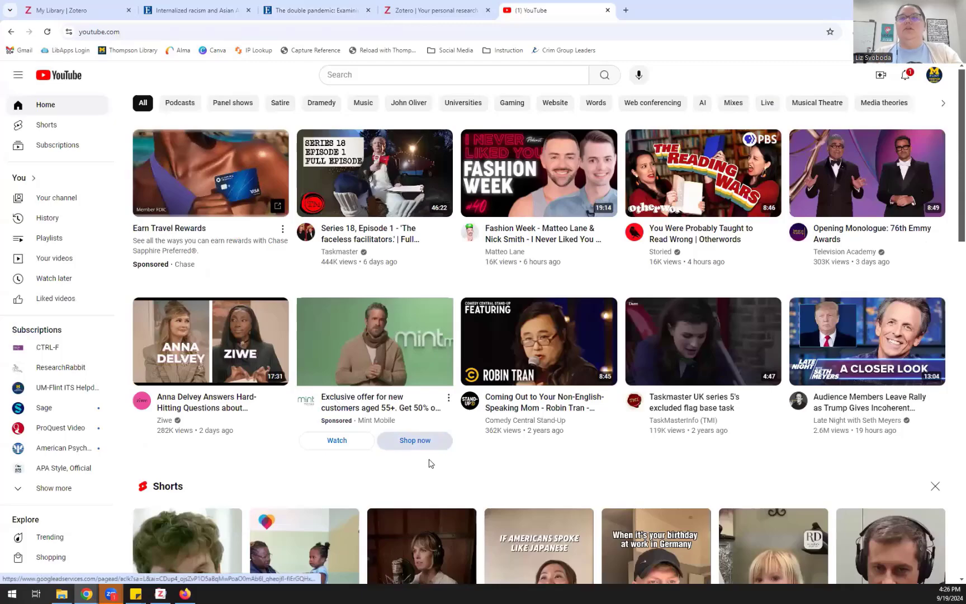
pyautogui.scroll(-7, 429, 464)
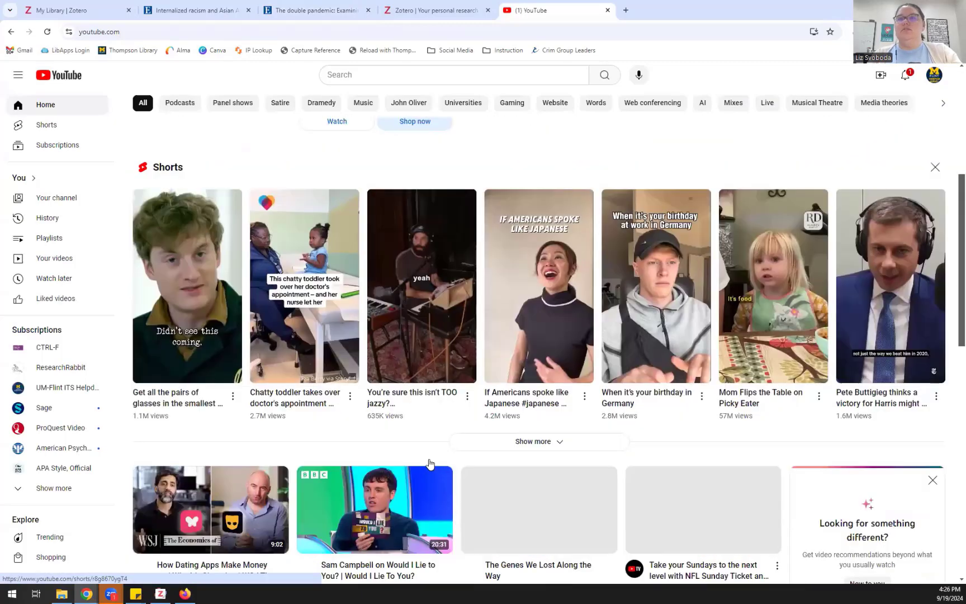
pyautogui.scroll(-3, 430, 463)
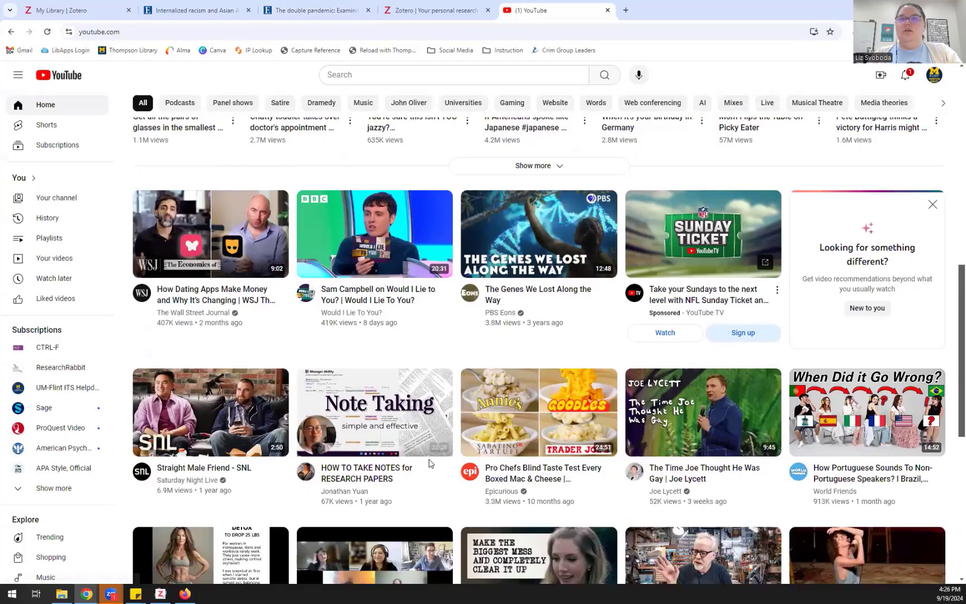
pyautogui.click(228, 291)
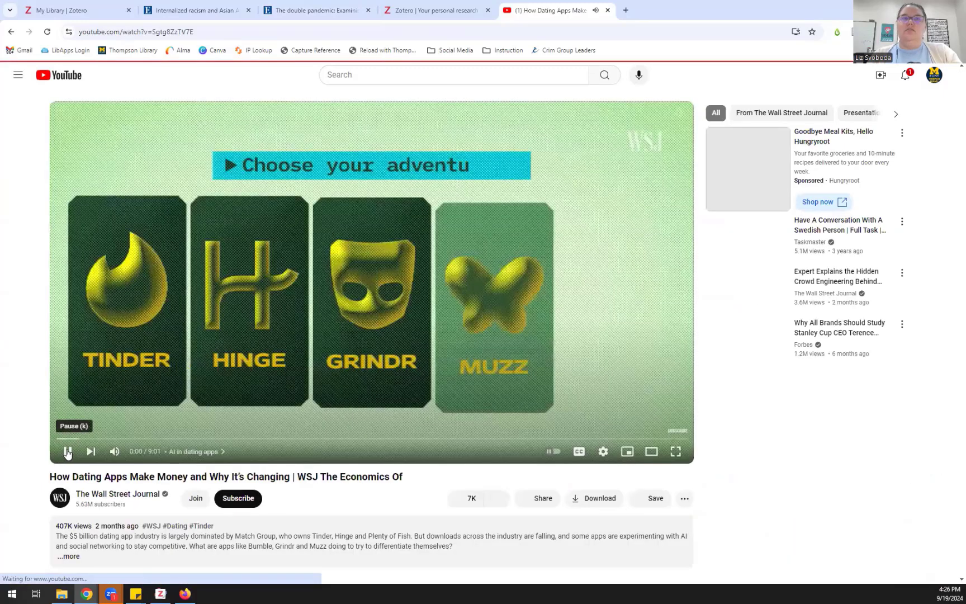
pyautogui.click(67, 452)
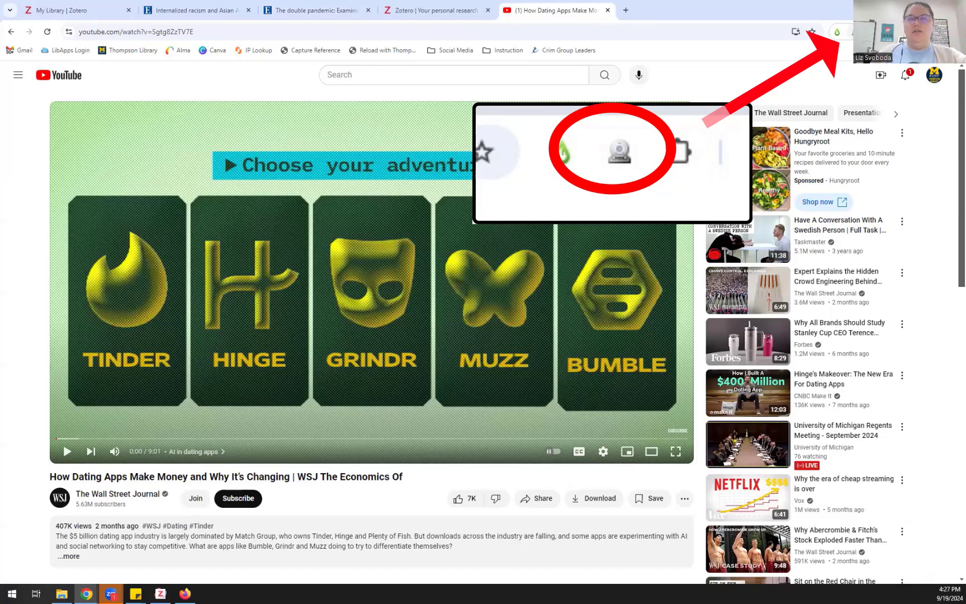
# Step: Save the video to the September 2024 Demo collection with the Zotero Connector
pyautogui.click(852, 31)
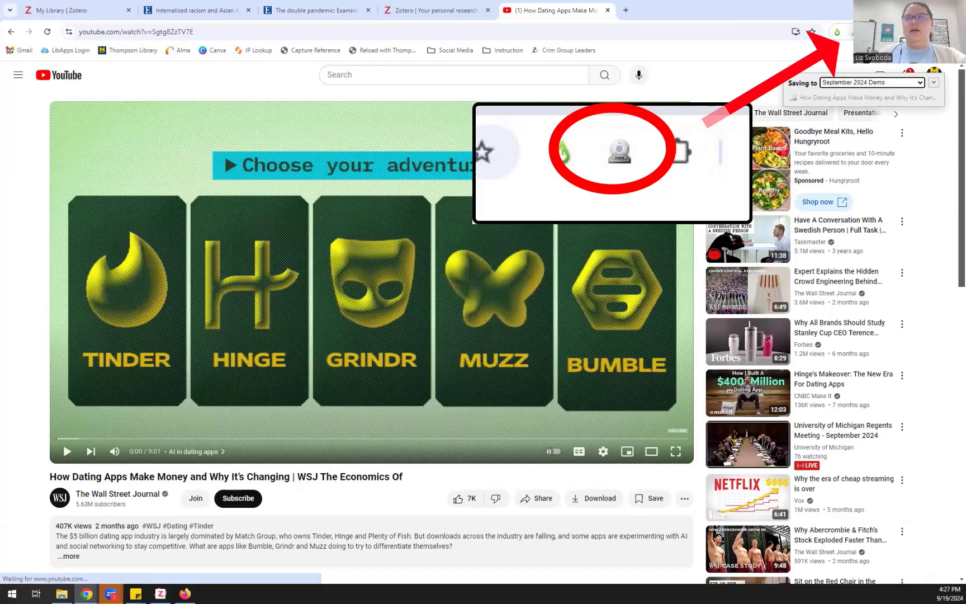
pyautogui.click(933, 83)
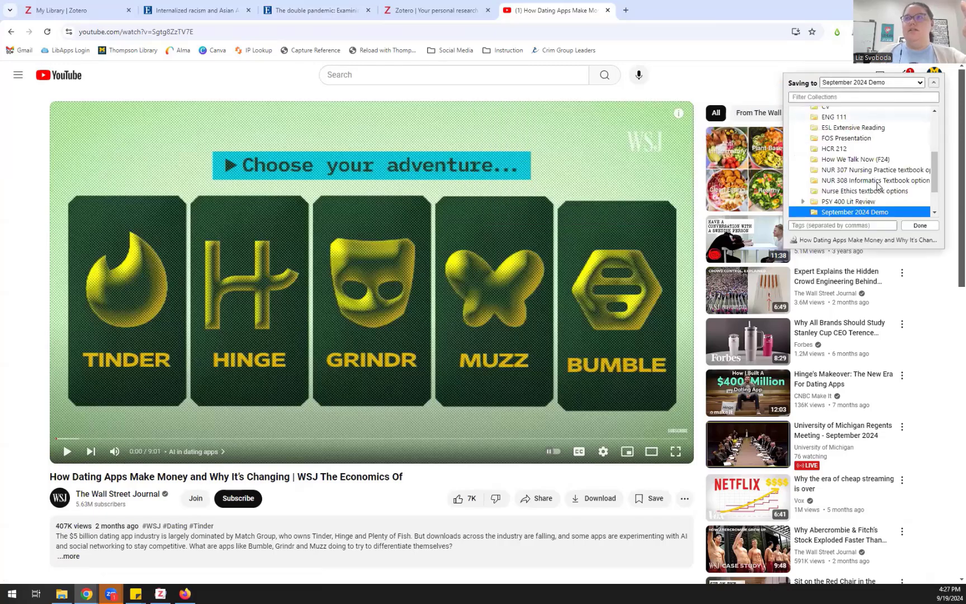
pyautogui.click(917, 226)
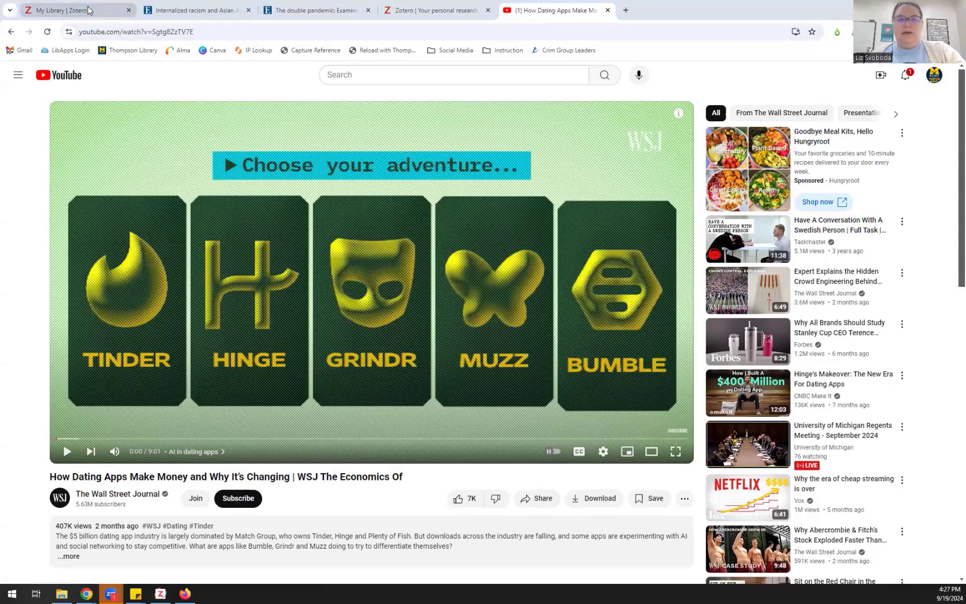
# Step: Set the dating apps video's Studio field to YouTube in Zotero
pyautogui.hotkey('alt', 'Tab')
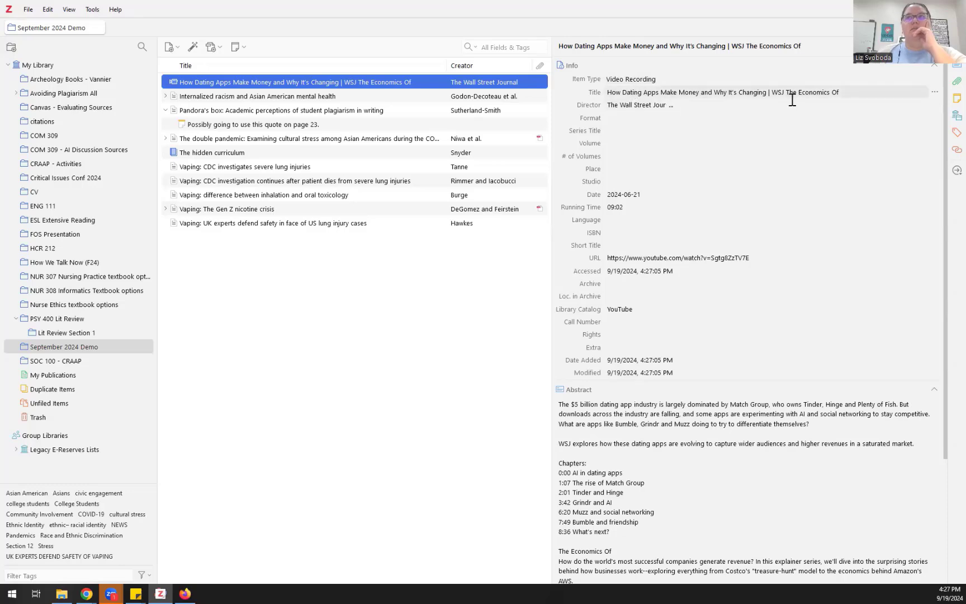
pyautogui.click(608, 183)
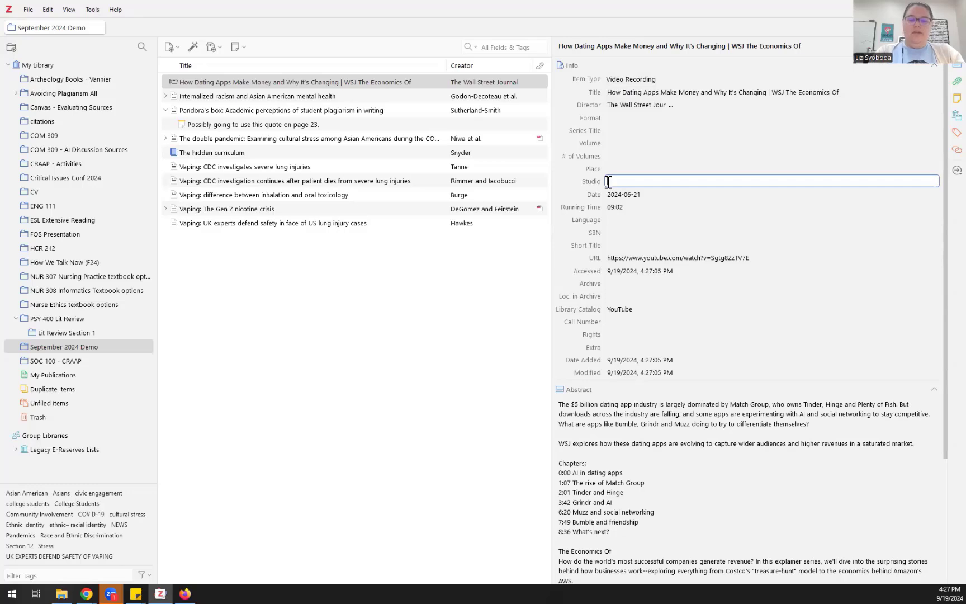
pyautogui.write('YouTube')
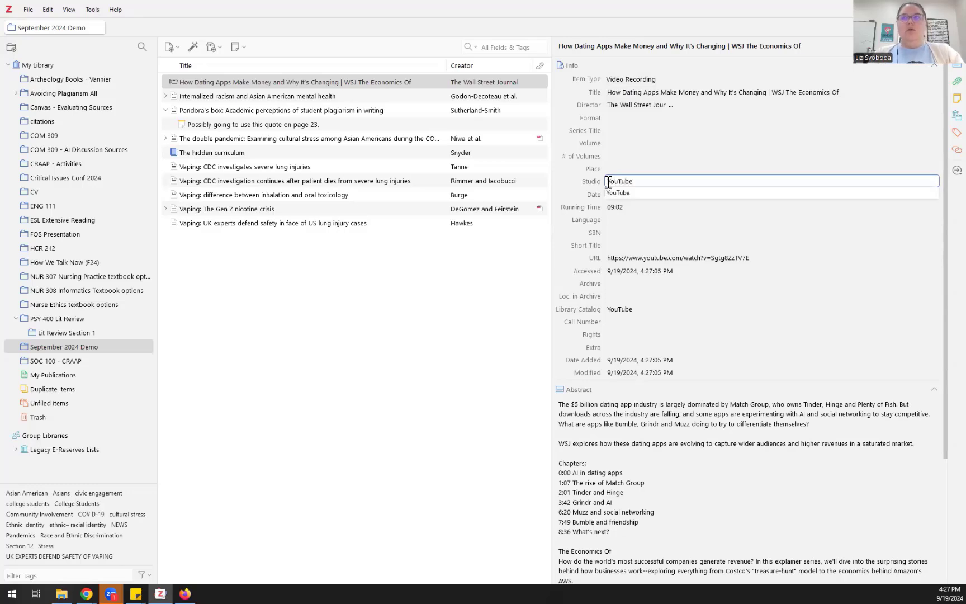
pyautogui.click(634, 181)
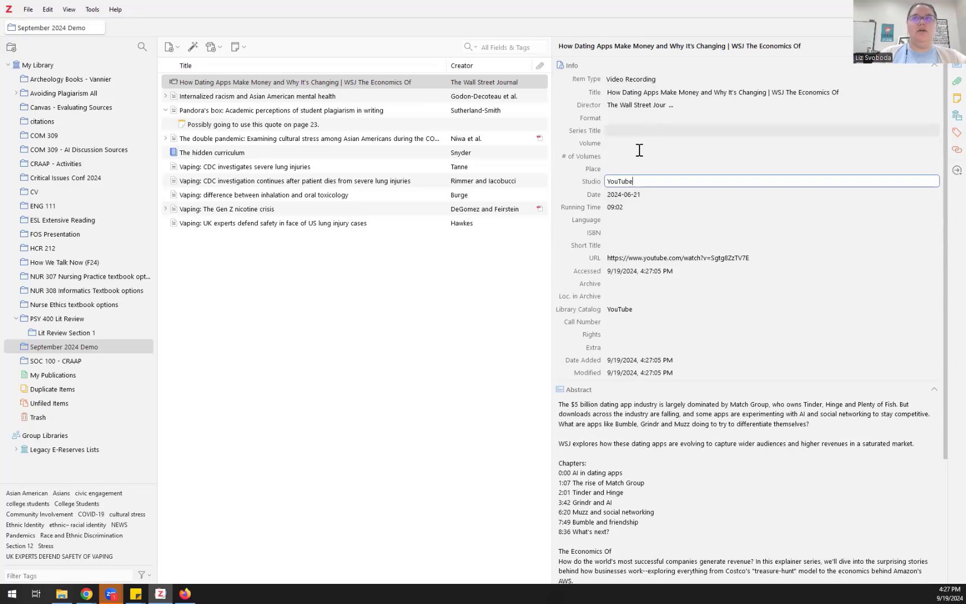
pyautogui.click(652, 93)
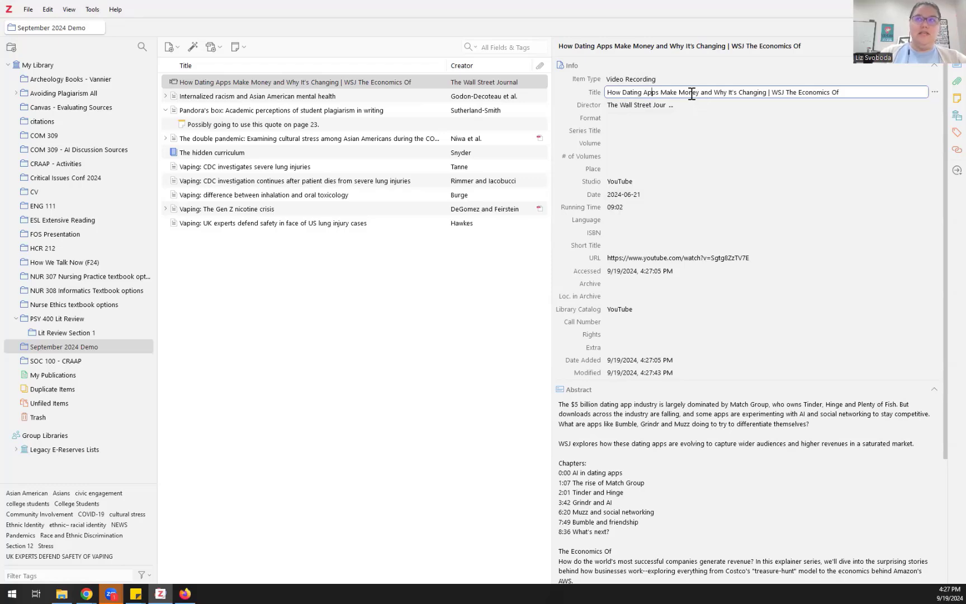
# Step: Convert the video's title to sentence case
pyautogui.rightClick(692, 94)
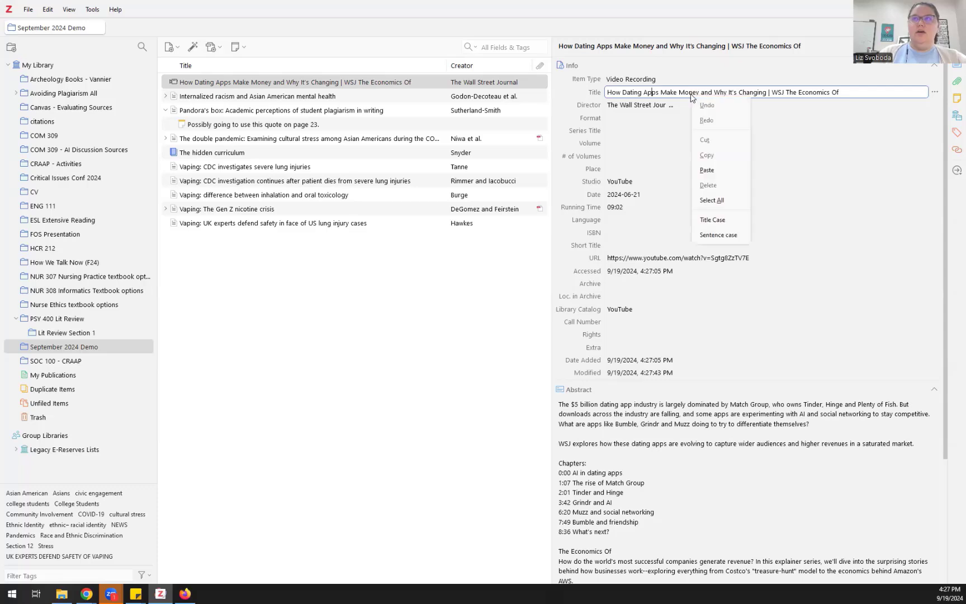
pyautogui.click(719, 235)
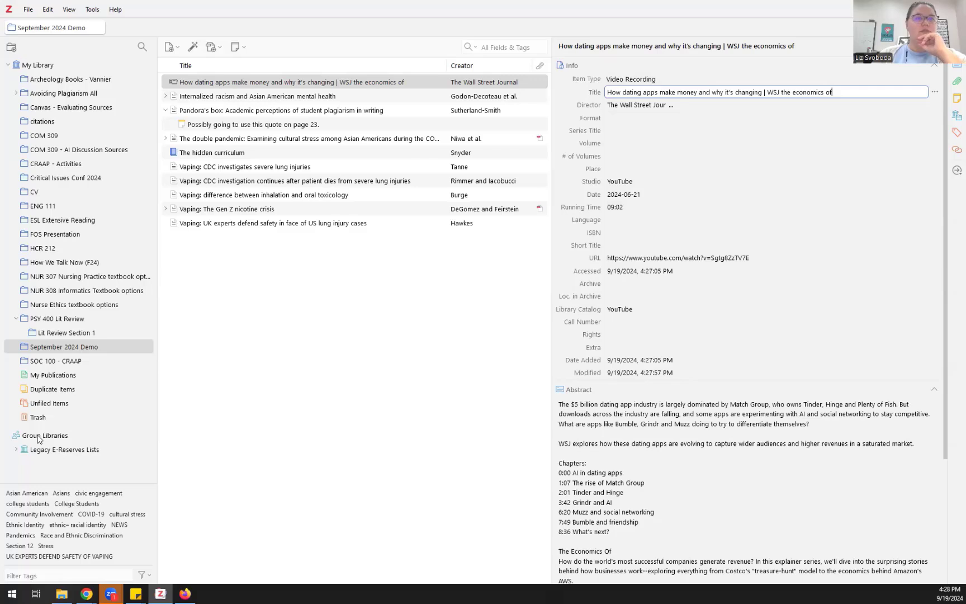
pyautogui.click(108, 345)
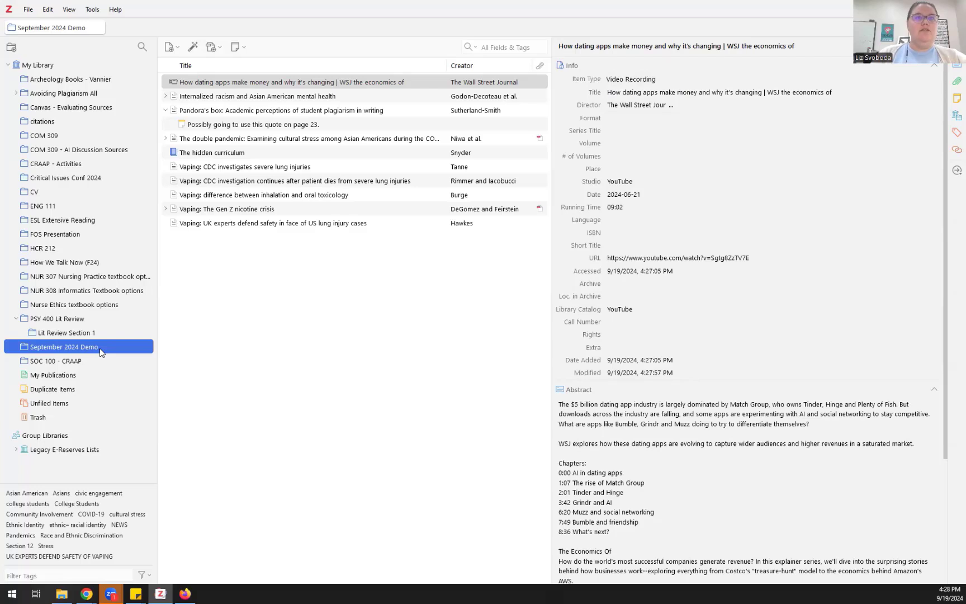
# Step: Open the September 2024 Demo collection in the browser's Zotero web library
pyautogui.rightClick(101, 351)
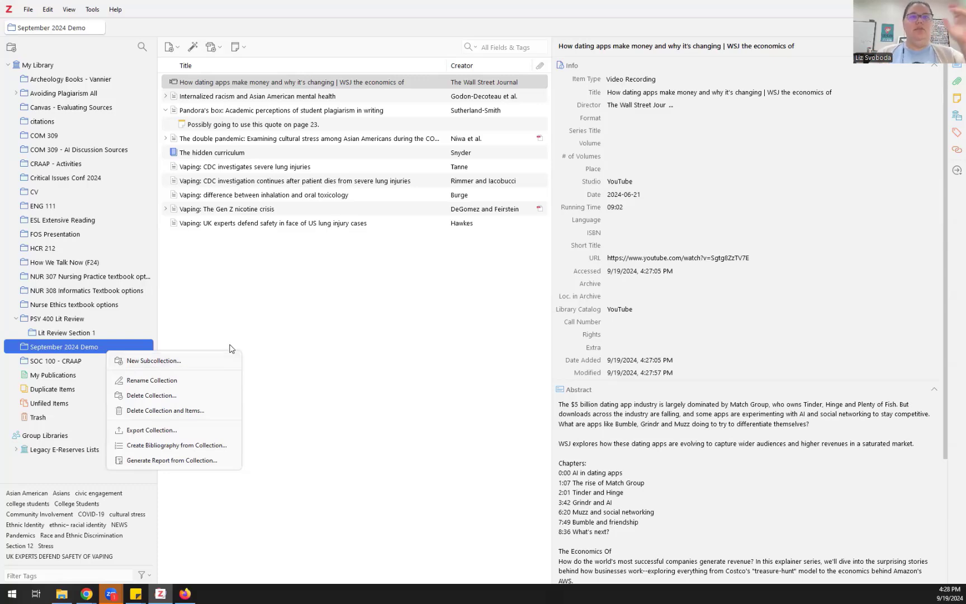
pyautogui.click(166, 327)
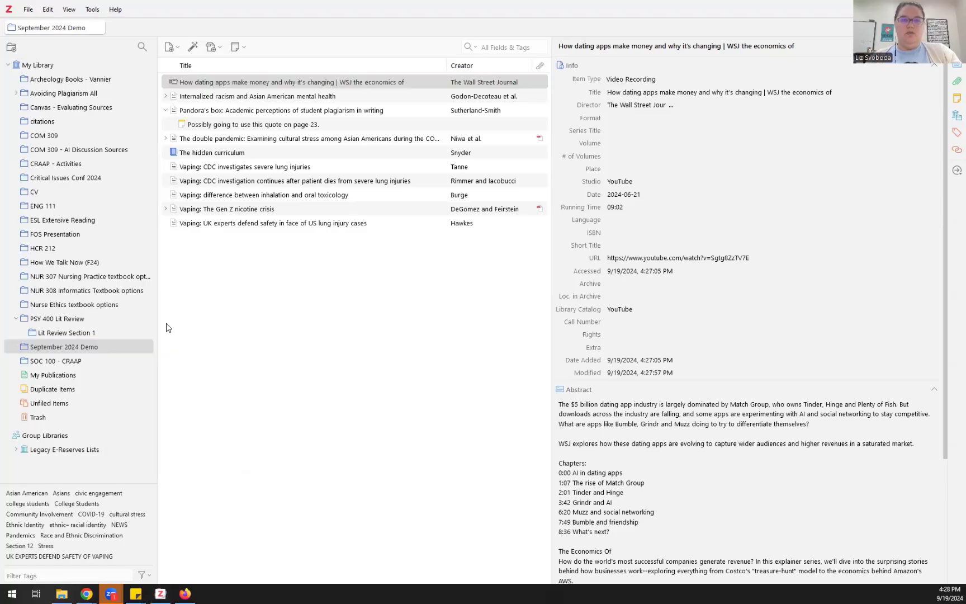
pyautogui.hotkey('alt', 'Tab')
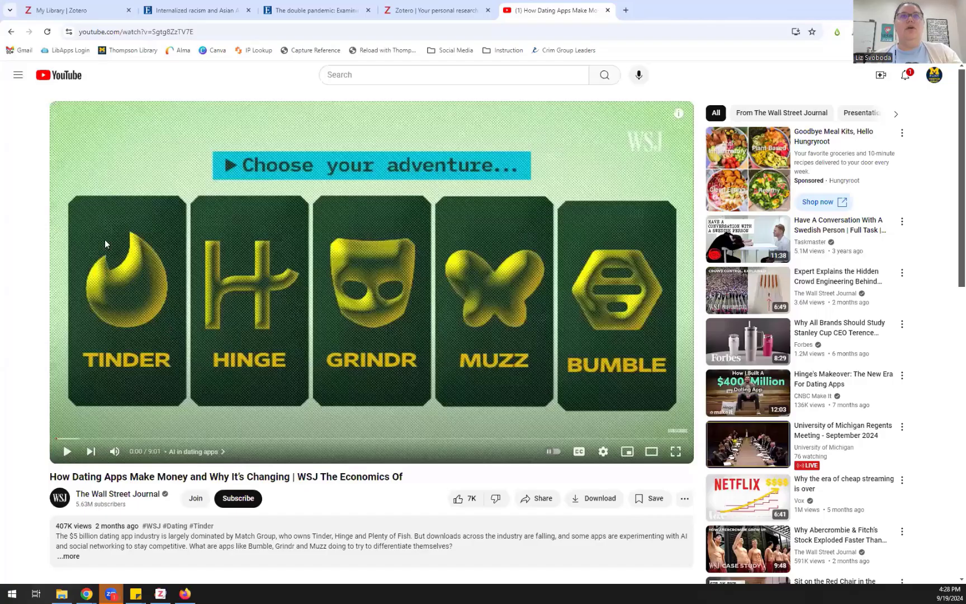
pyautogui.click(62, 10)
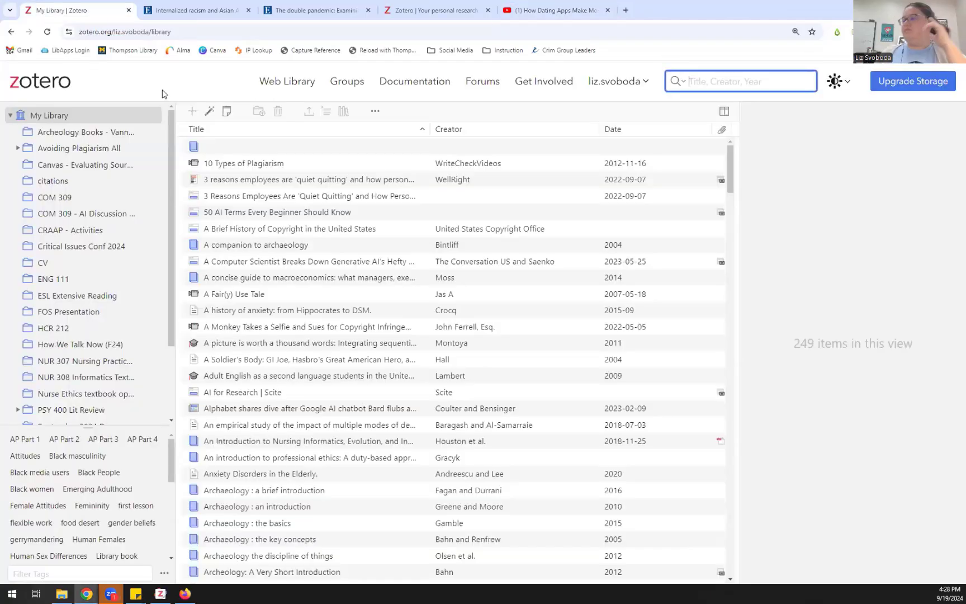
pyautogui.scroll(-2, 90, 310)
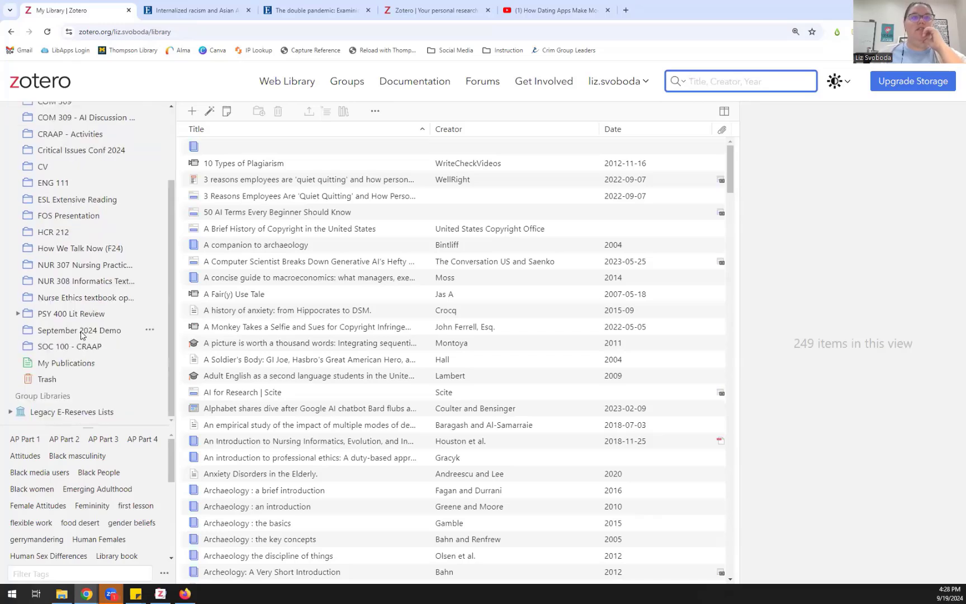
pyautogui.click(81, 330)
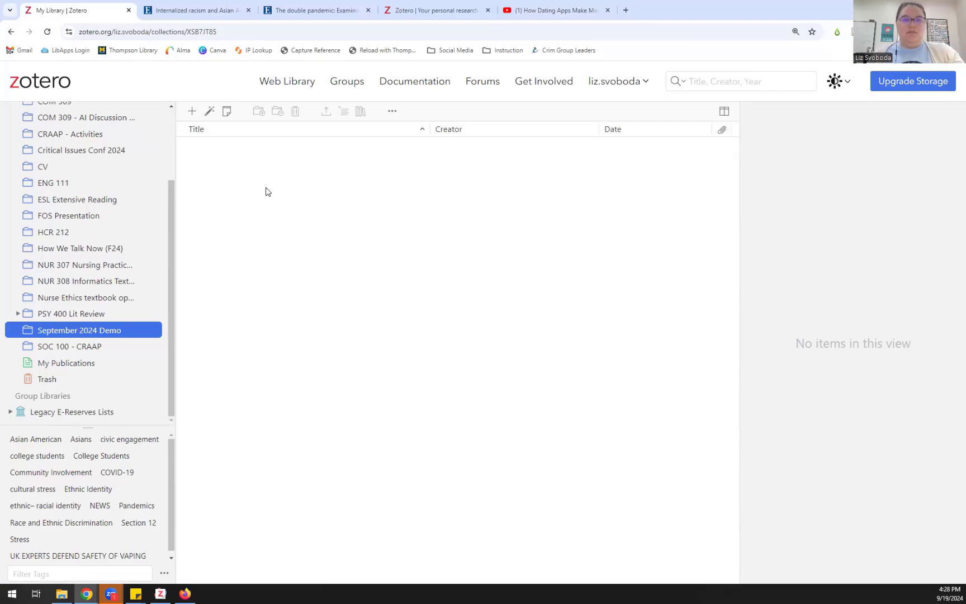
# Step: Reload the web library so the 10 synced items appear in September 2024 Demo
pyautogui.hotkey('alt', 'Tab')
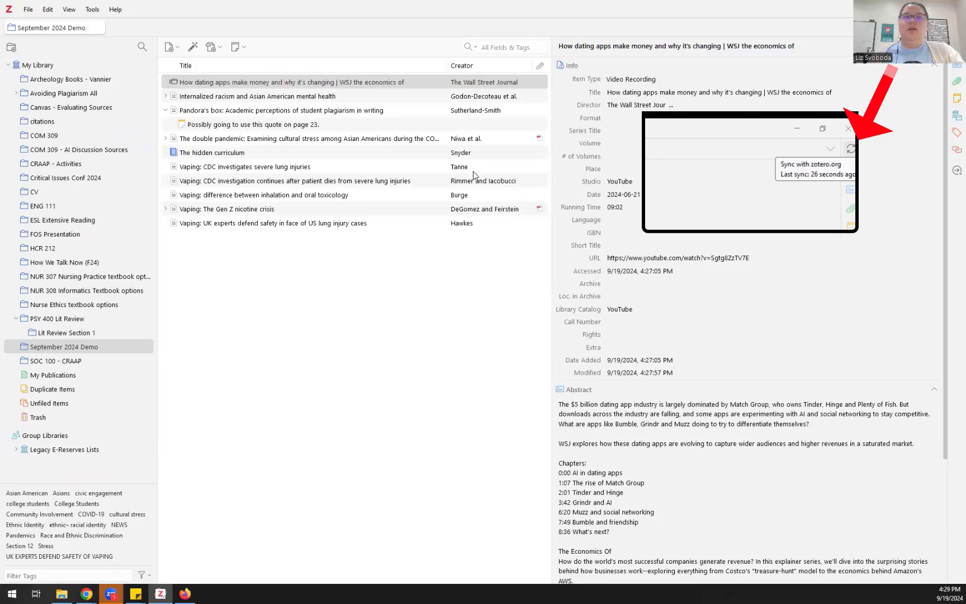
pyautogui.hotkey('alt', 'Tab')
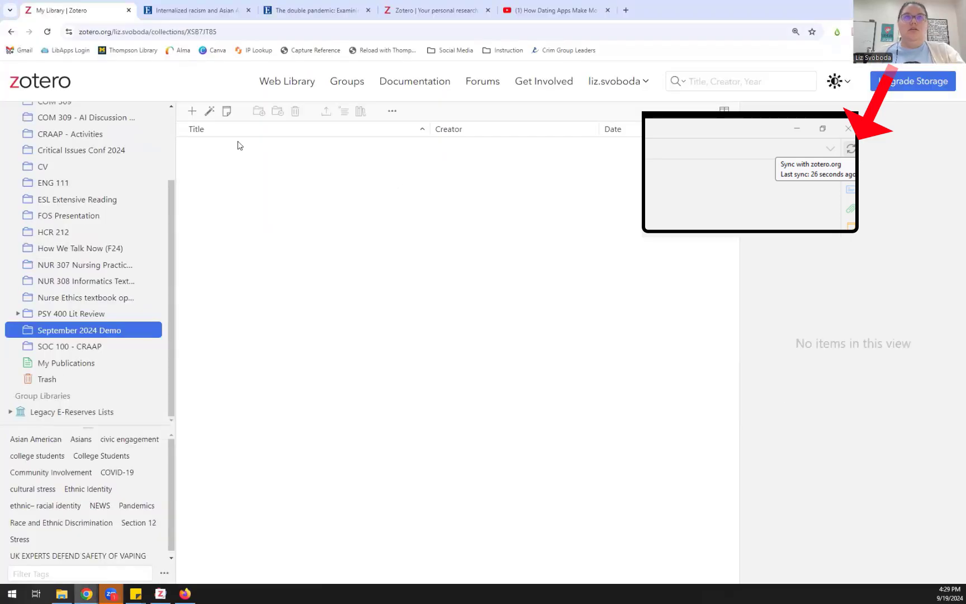
pyautogui.click(47, 32)
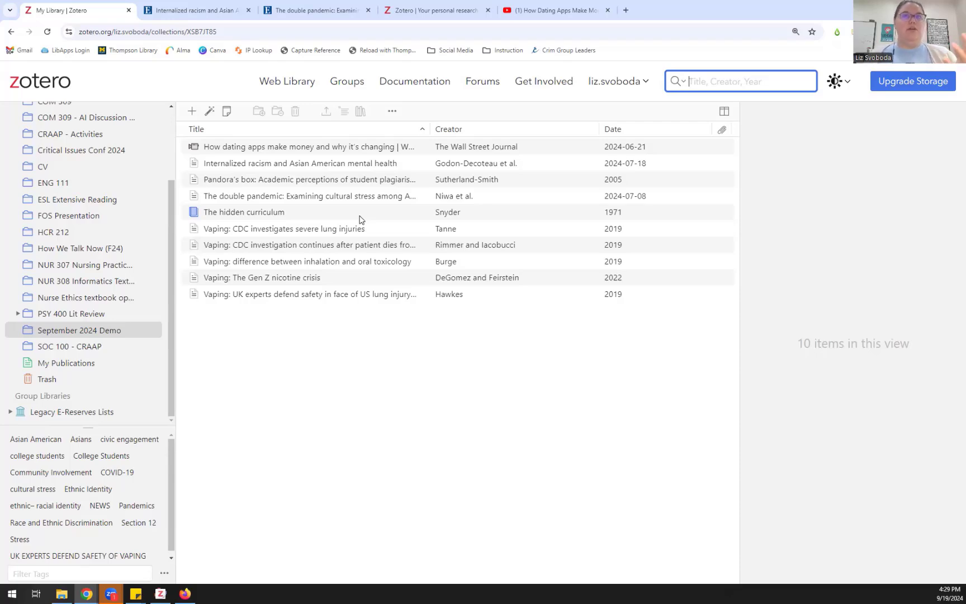
# Step: From Groups, start a new group and enter a draft name 'Zotero-Demo-' plus PSY319
pyautogui.click(348, 85)
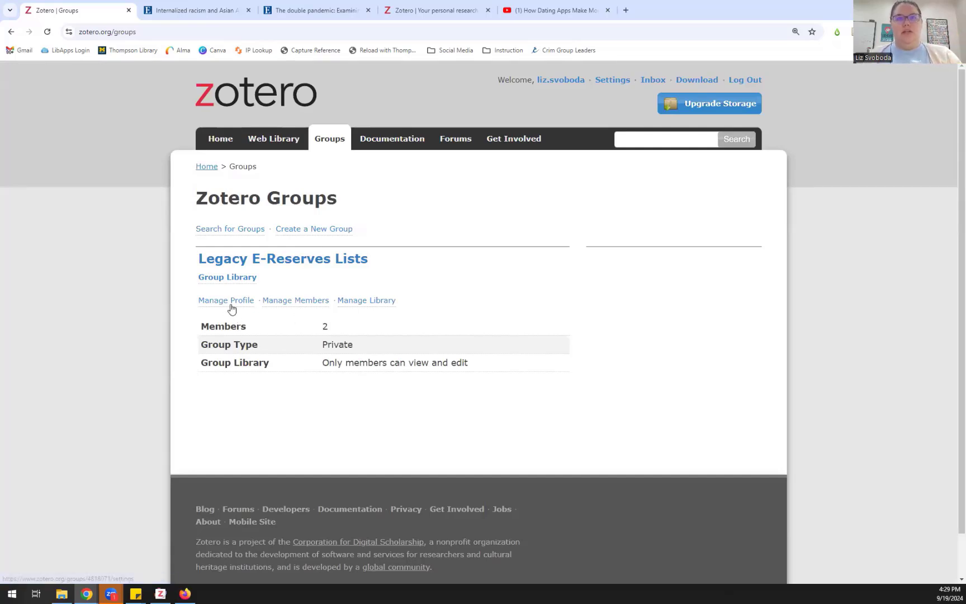
pyautogui.click(288, 230)
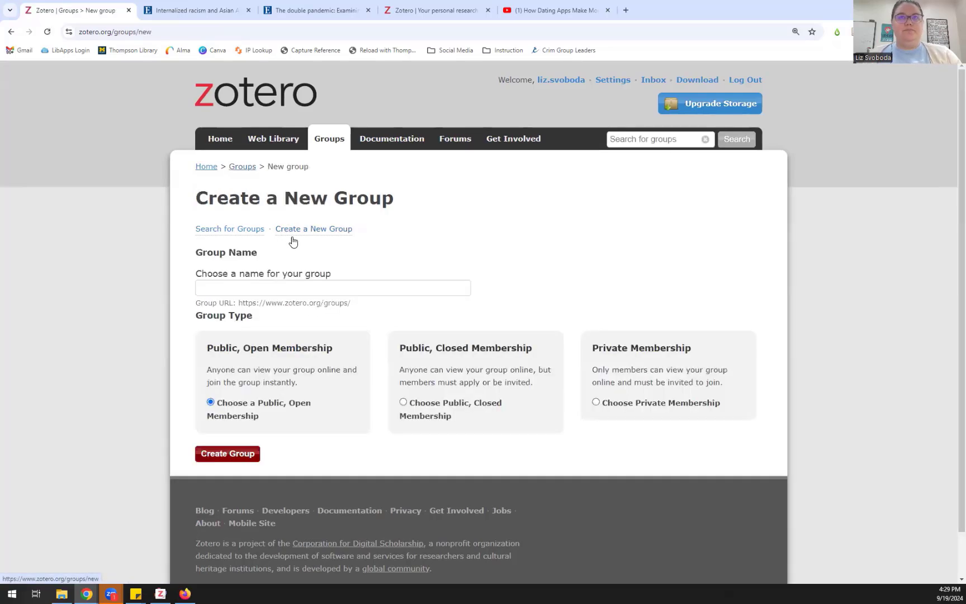
pyautogui.click(297, 286)
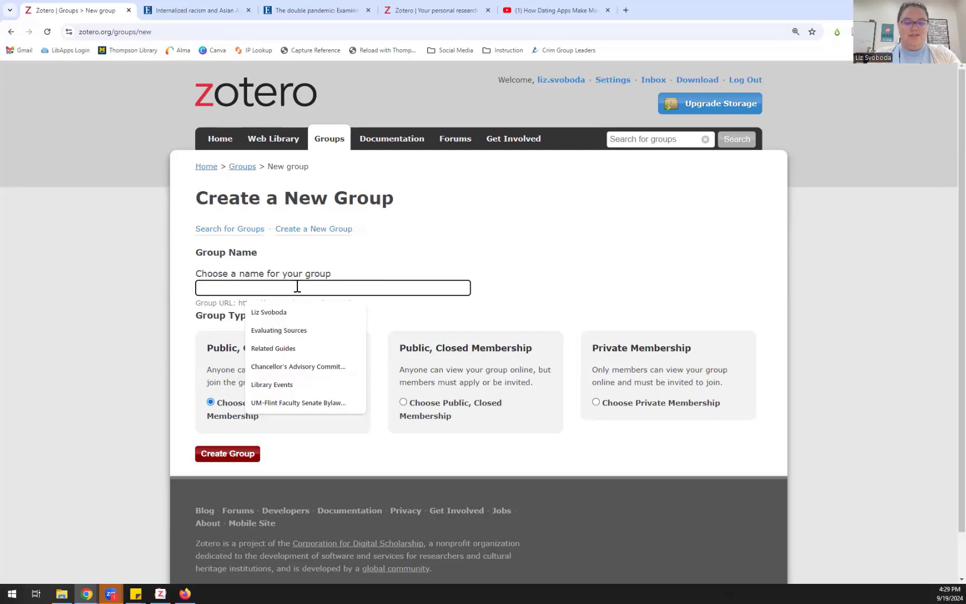
pyautogui.write('ZOtero')
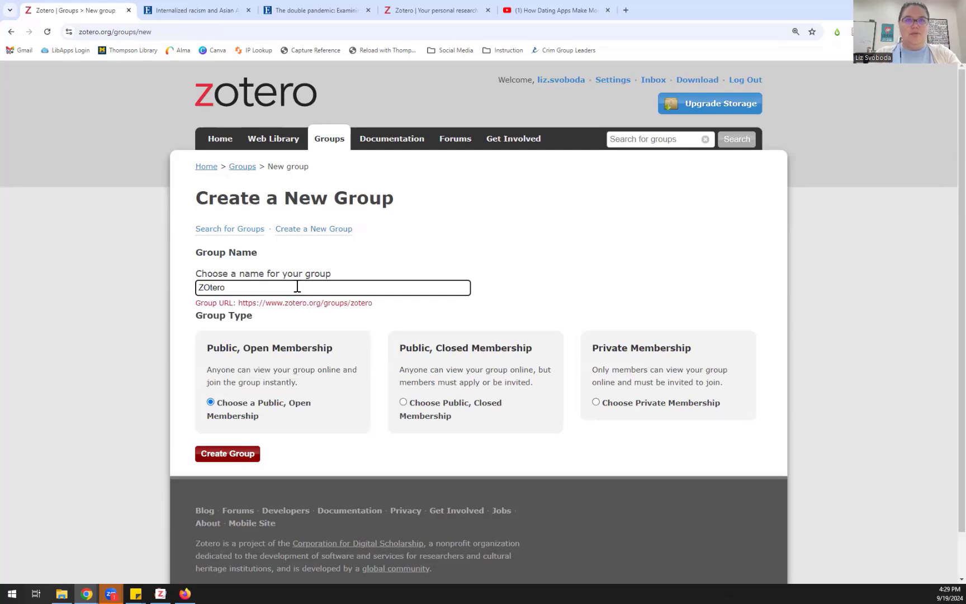
pyautogui.press('BackSpace')
pyautogui.press('BackSpace')
pyautogui.press('BackSpace')
pyautogui.press('BackSpace')
pyautogui.press('BackSpace')
pyautogui.write('ot')
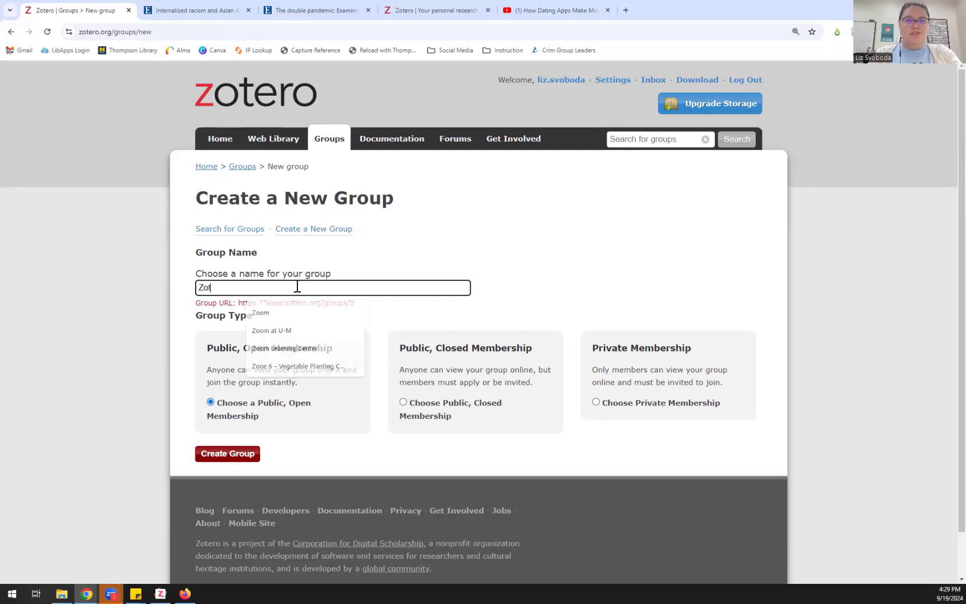
pyautogui.write('ero-')
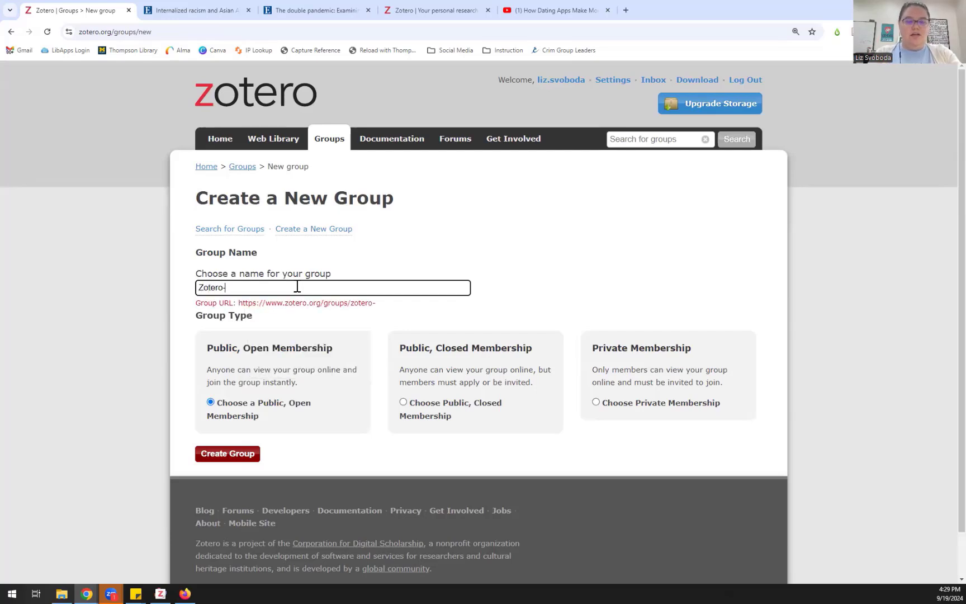
pyautogui.write('Demo-')
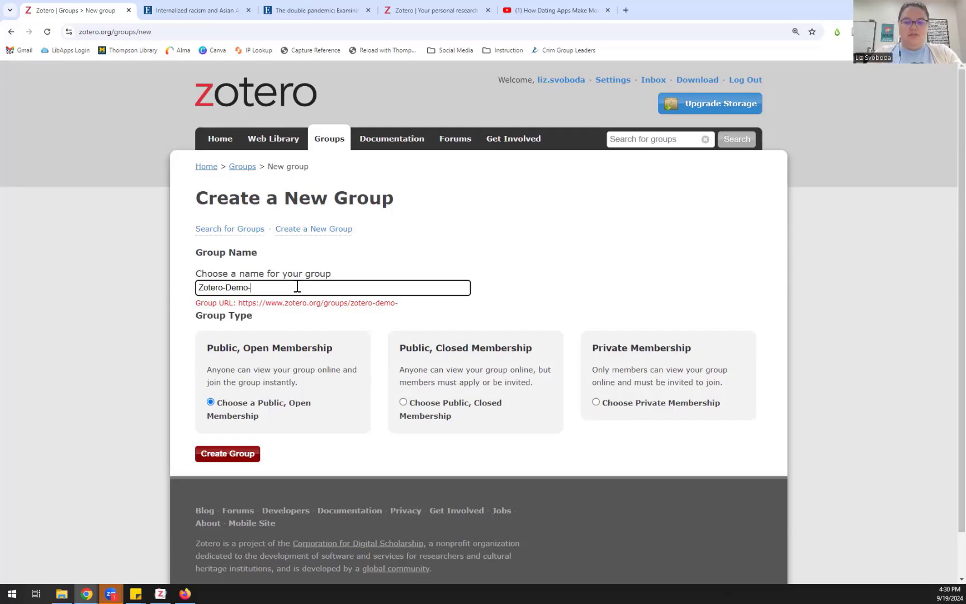
pyautogui.write('091924')
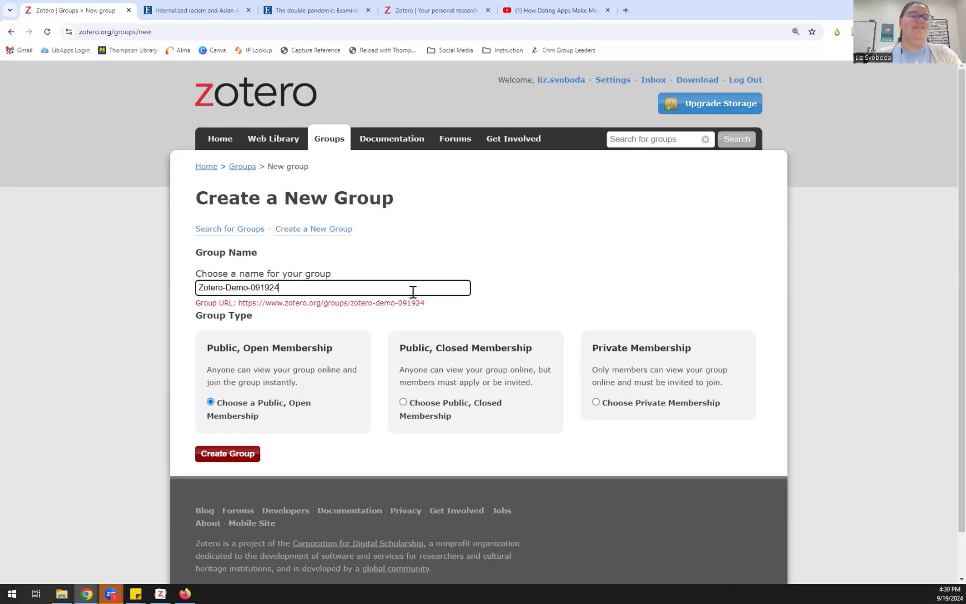
pyautogui.press('BackSpace')
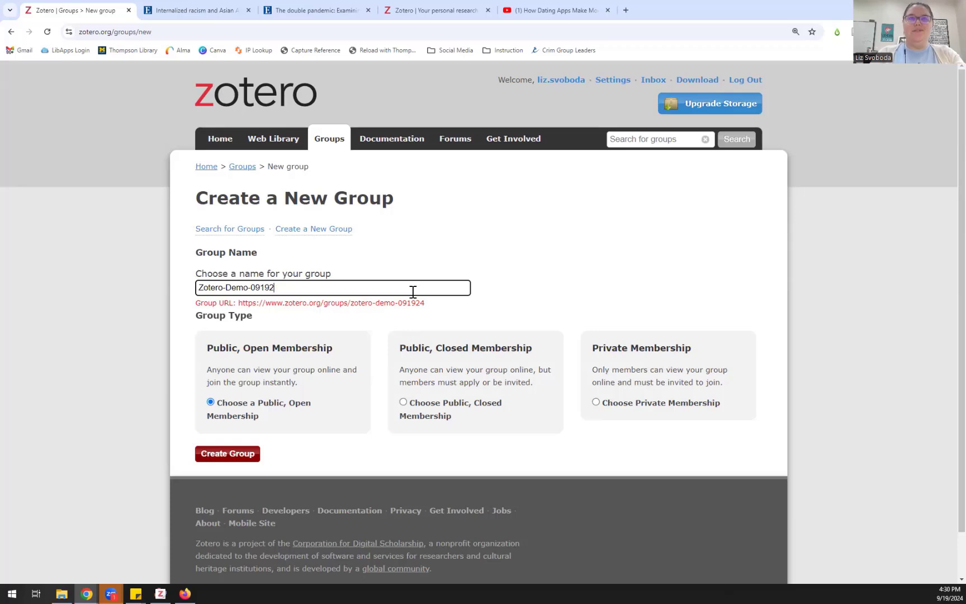
pyautogui.press('BackSpace')
pyautogui.press('BackSpace')
pyautogui.press('BackSpace')
pyautogui.press('BackSpace')
pyautogui.press('BackSpace')
pyautogui.write('PS')
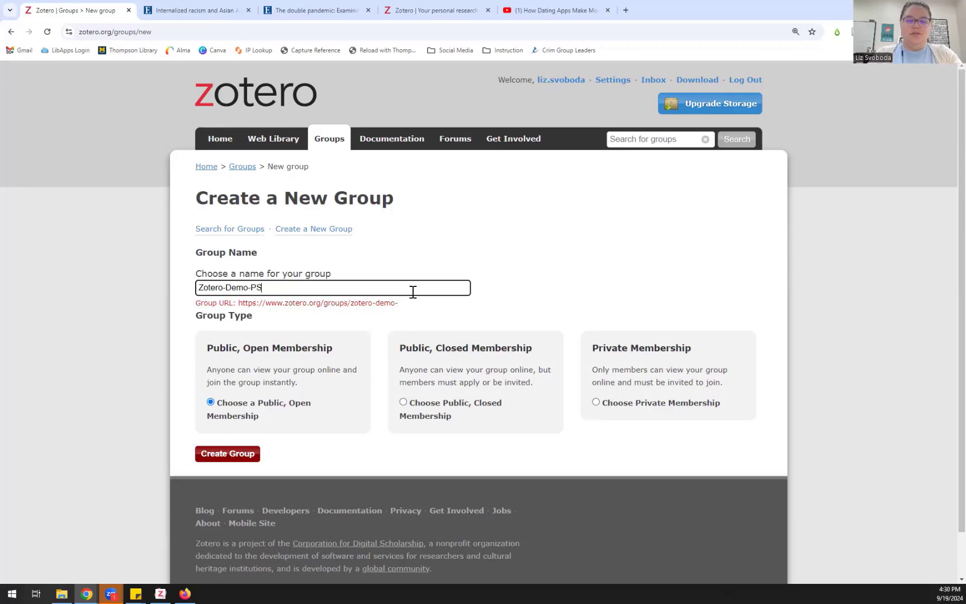
pyautogui.write('Y319')
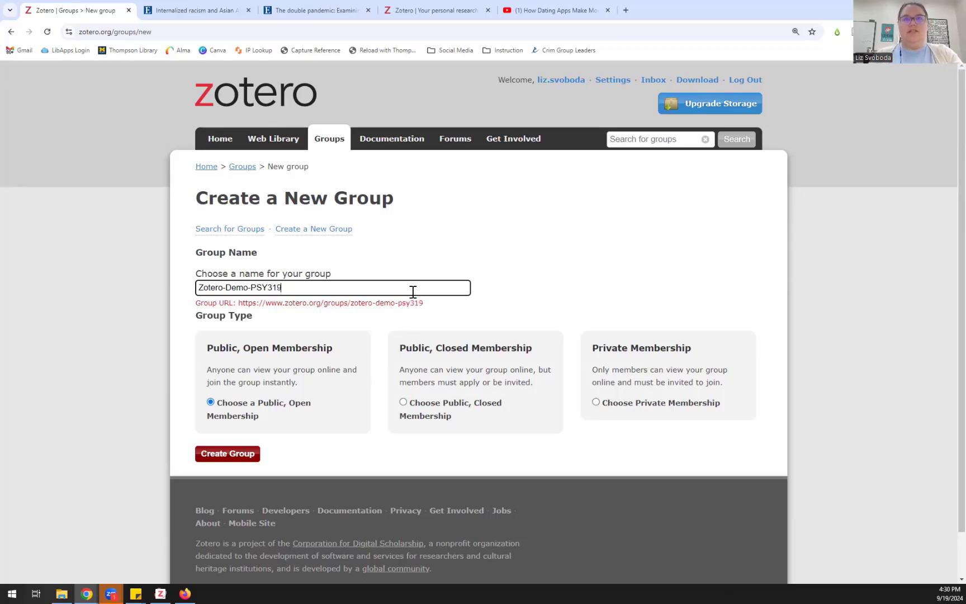
# Step: Correct the group name to ZoteroDemo-PSY319abcd and choose Public, Open Membership
pyautogui.click(434, 319)
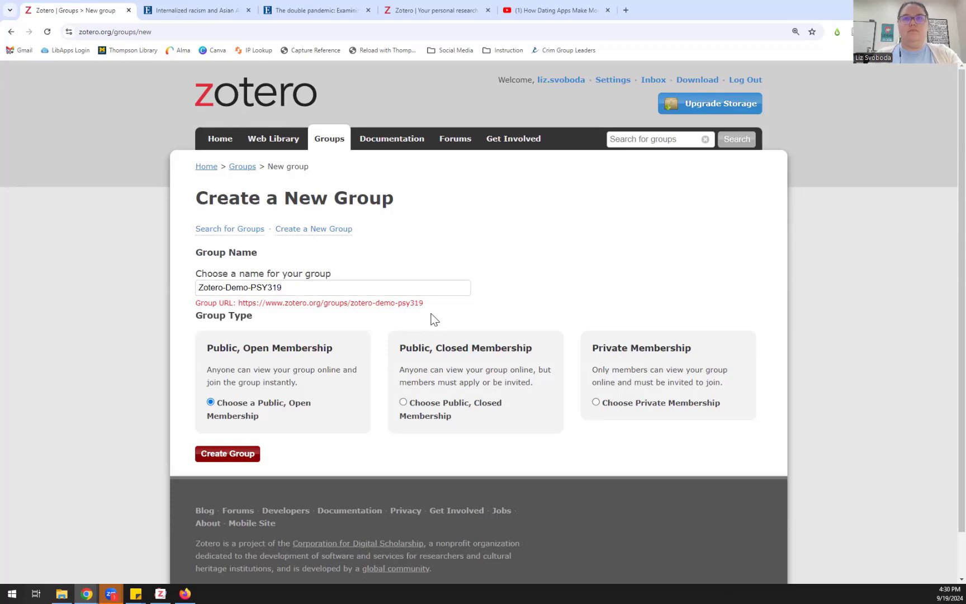
pyautogui.click(252, 288)
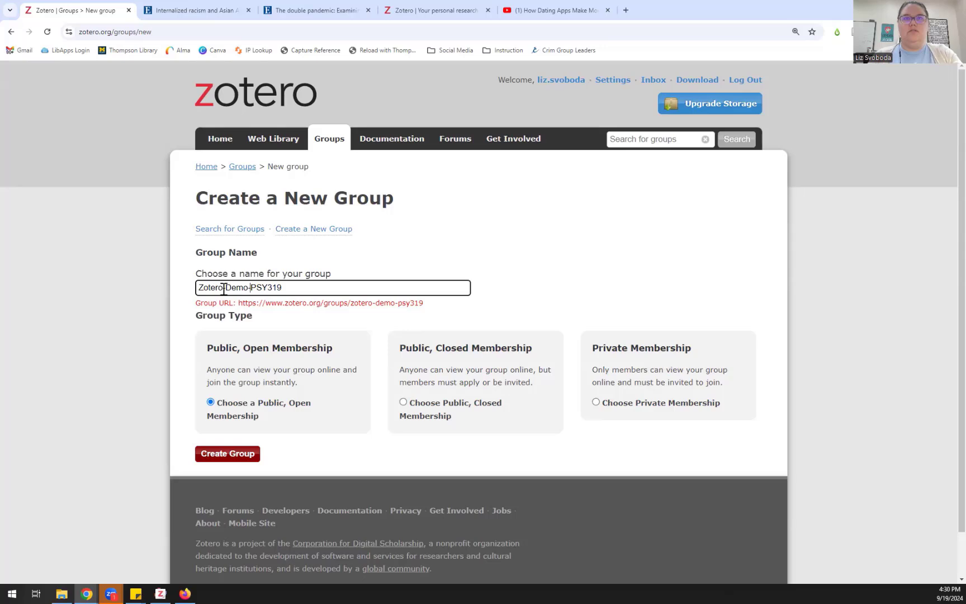
pyautogui.click(227, 289)
pyautogui.press('BackSpace')
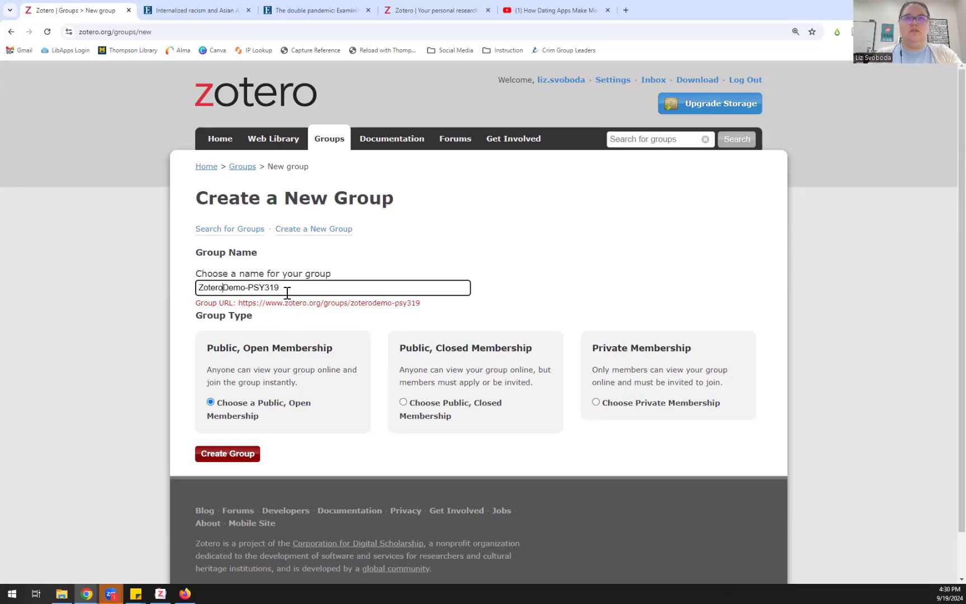
pyautogui.click(285, 287)
pyautogui.write('abcd')
pyautogui.click(300, 322)
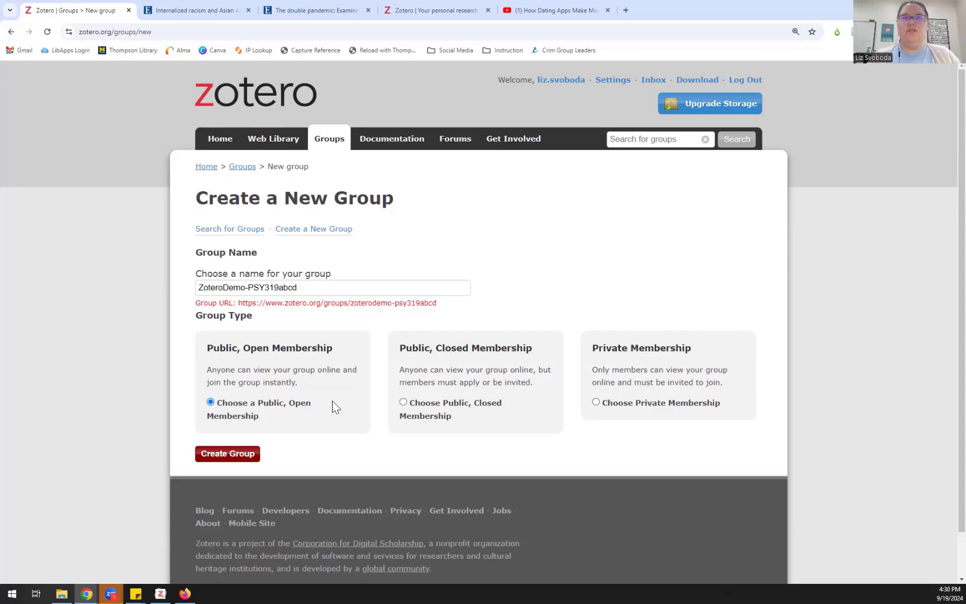
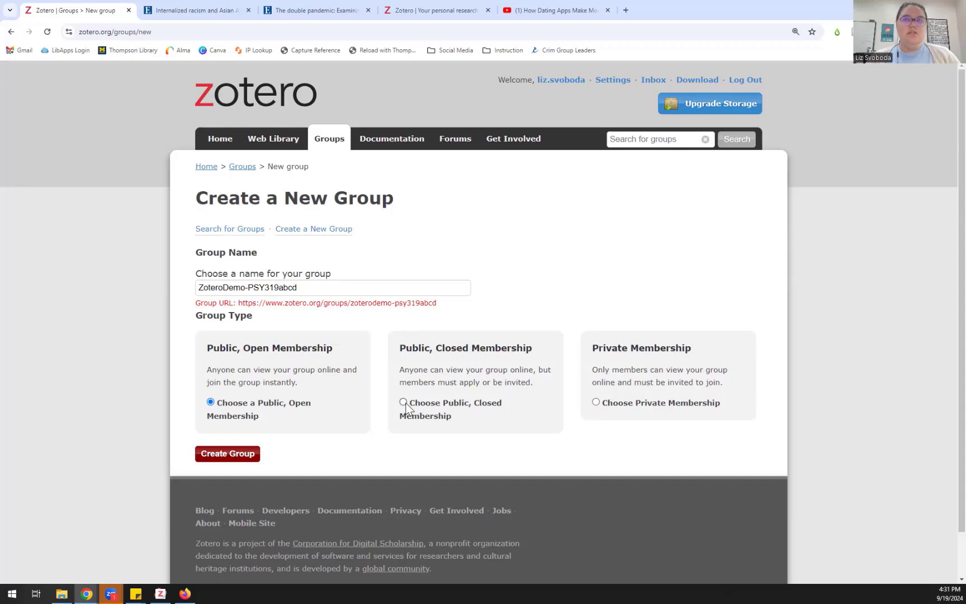
# Step: Try to create ZoteroDemo-PSY319abcd as a private group; Zotero rejects it as an invalid name
pyautogui.click(404, 403)
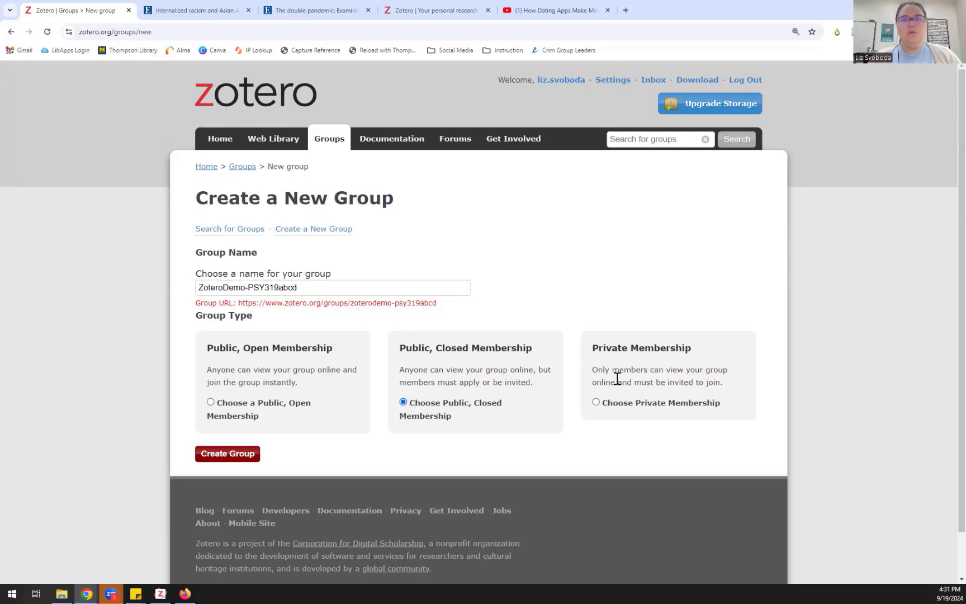
pyautogui.click(597, 404)
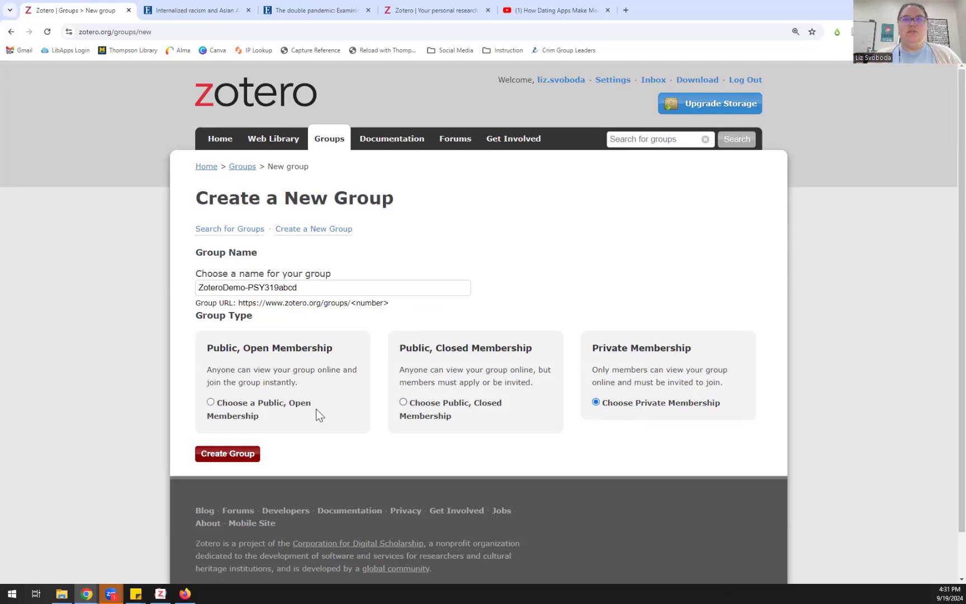
pyautogui.click(242, 455)
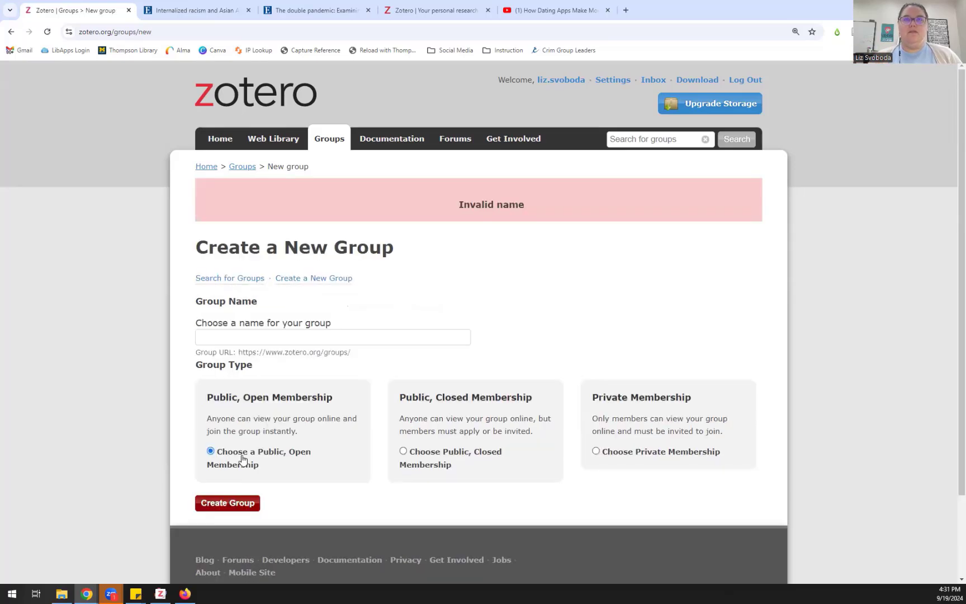
# Step: Create a new private group named psy319-demo
pyautogui.click(311, 335)
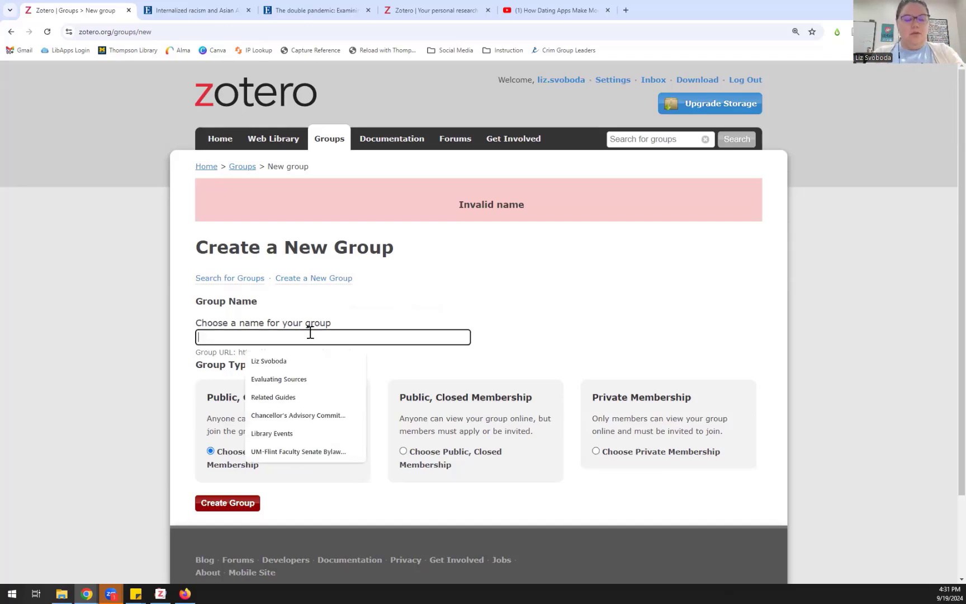
pyautogui.write('psy')
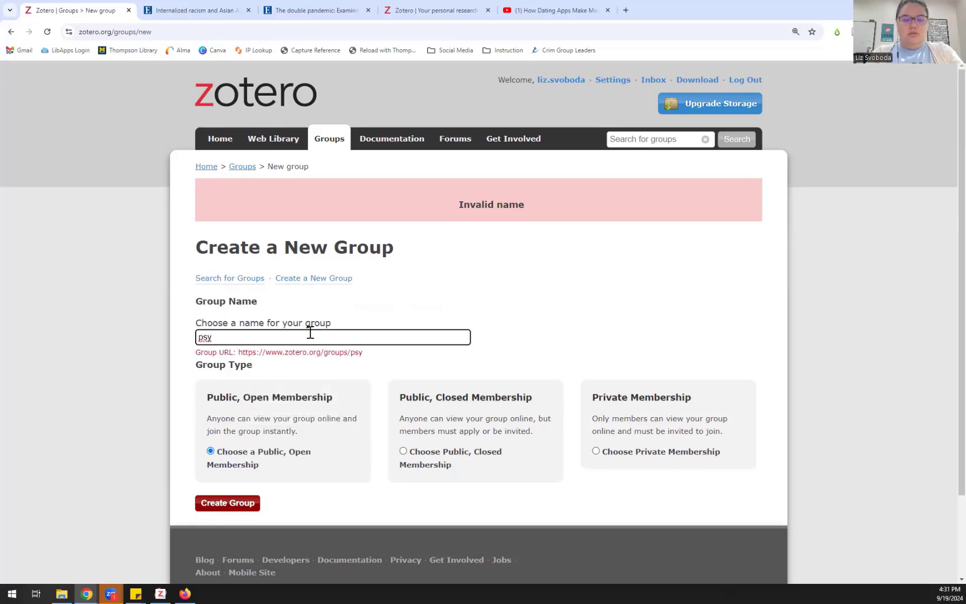
pyautogui.write('319-demo')
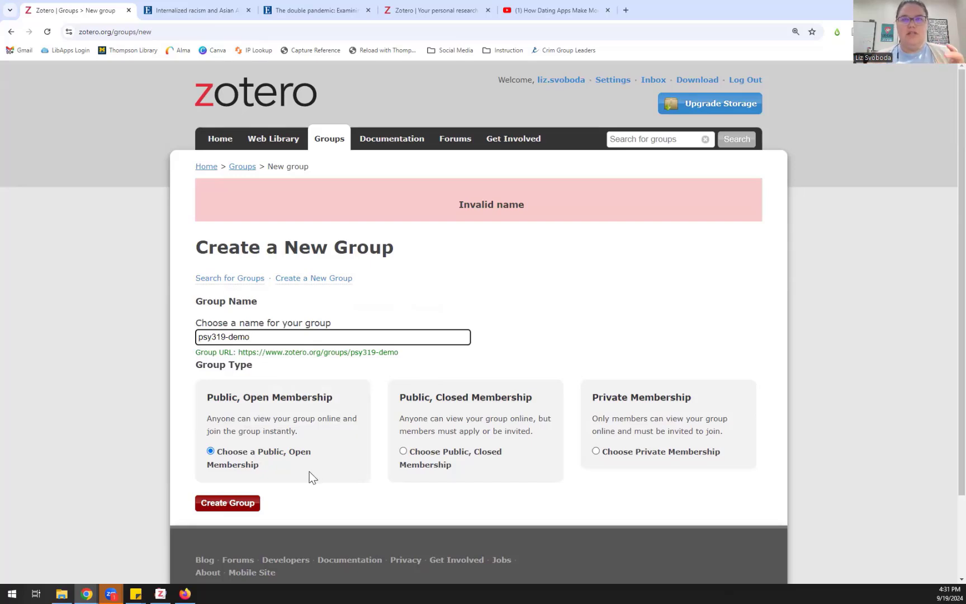
pyautogui.click(603, 453)
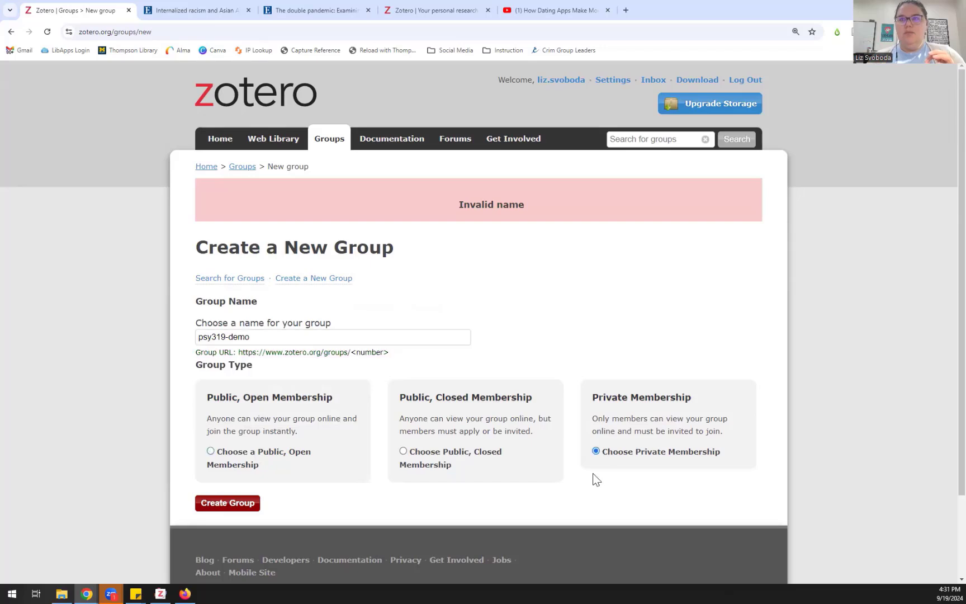
pyautogui.click(229, 504)
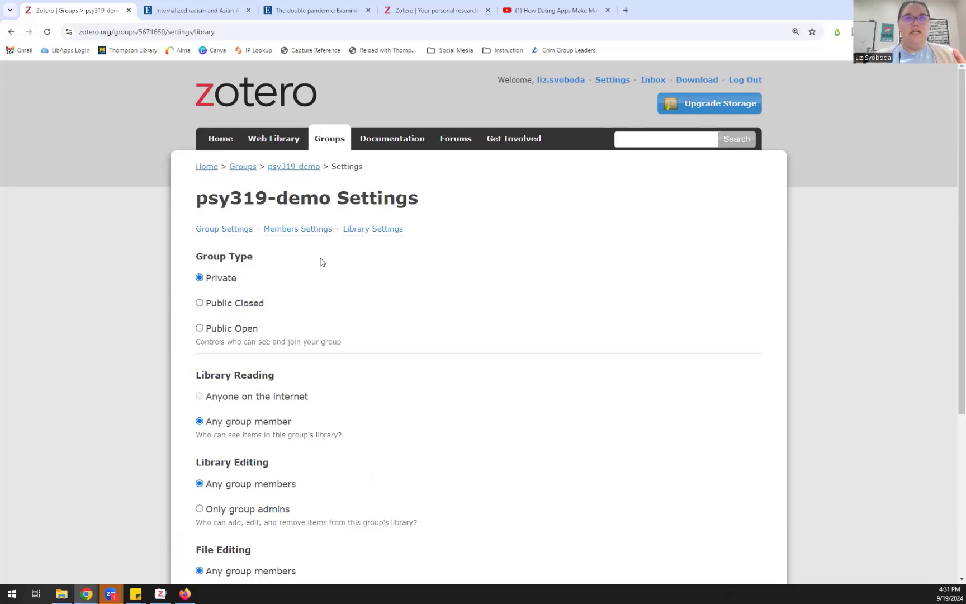
# Step: Restrict psy319-demo library editing to group admins, disable group file storage, and save the settings
pyautogui.scroll(-1, 246, 313)
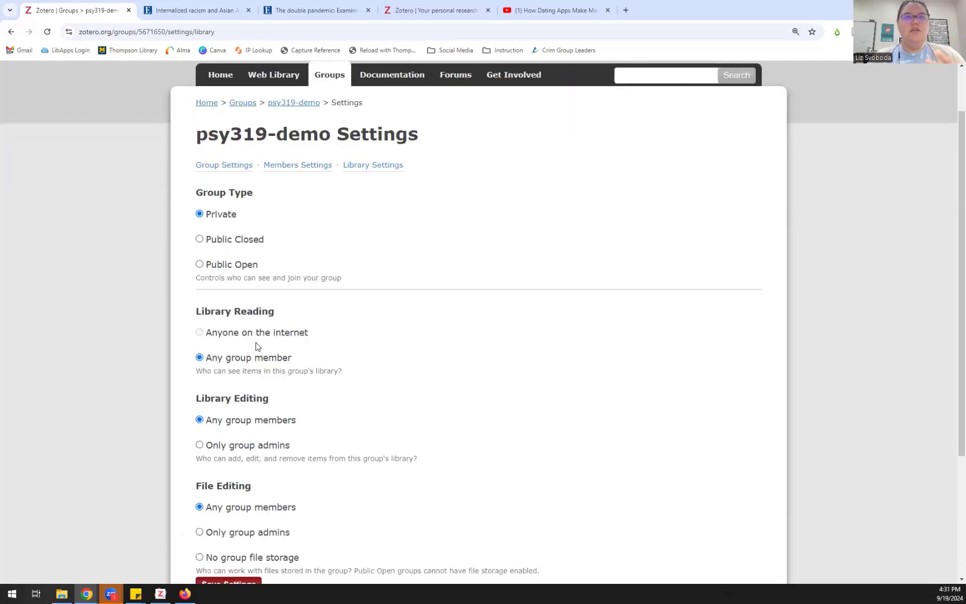
pyautogui.scroll(-1, 256, 347)
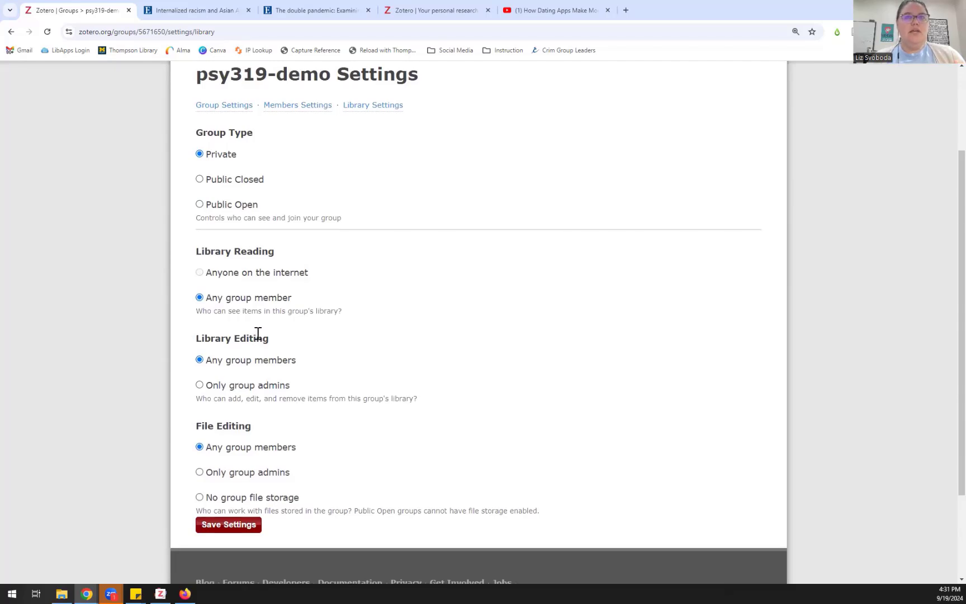
pyautogui.click(249, 391)
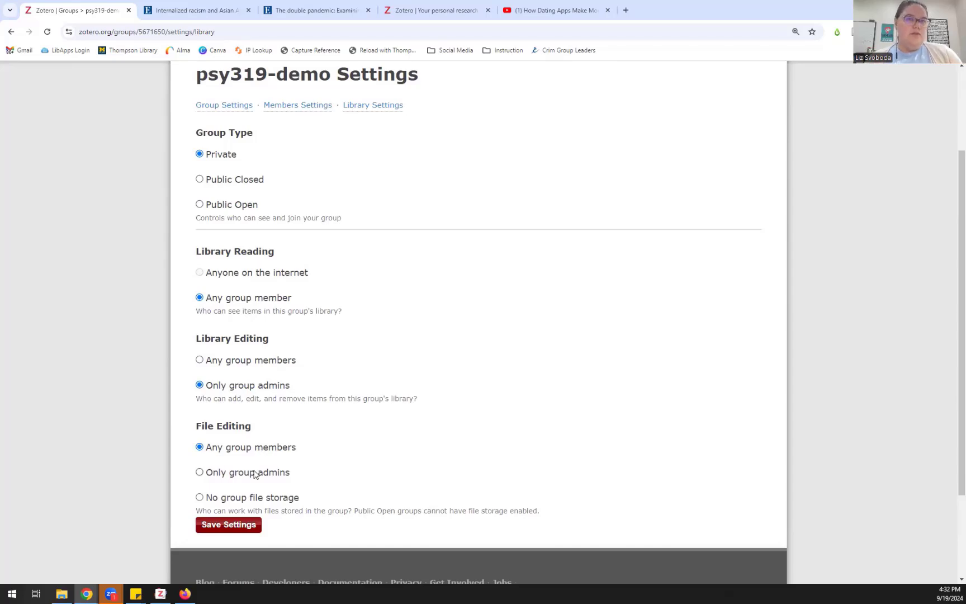
pyautogui.click(255, 499)
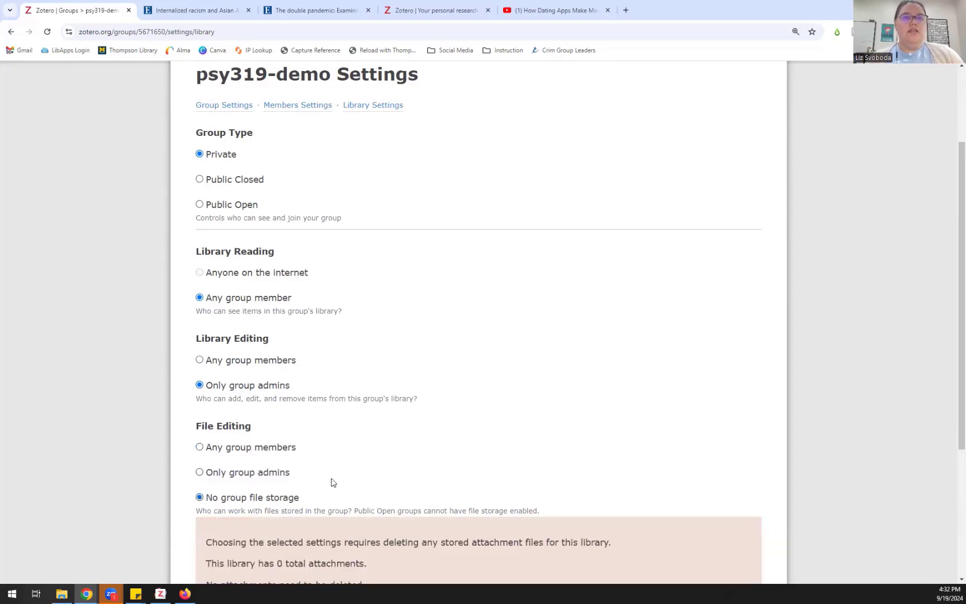
pyautogui.scroll(-2, 331, 481)
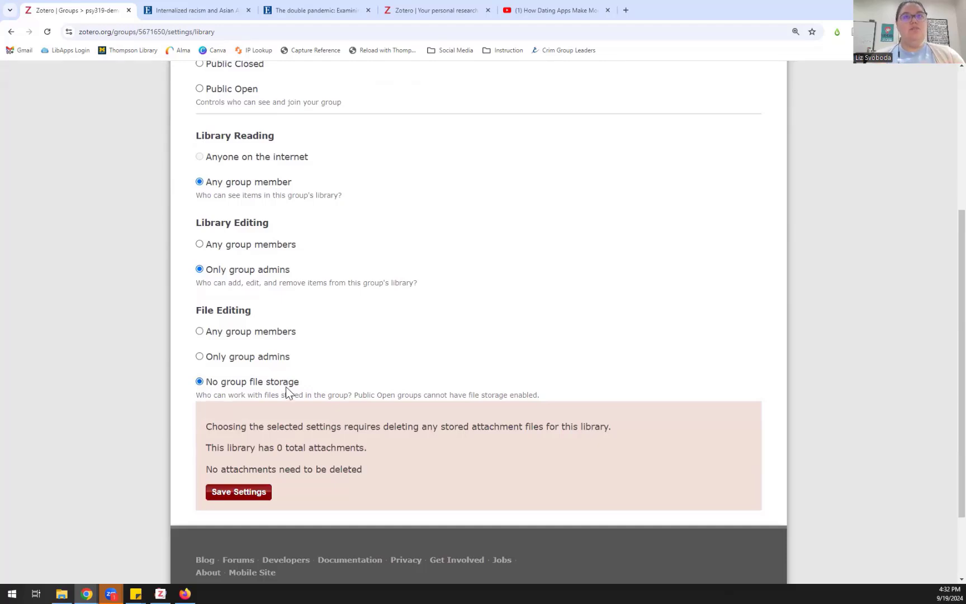
pyautogui.click(257, 494)
pyautogui.scroll(-4, 325, 370)
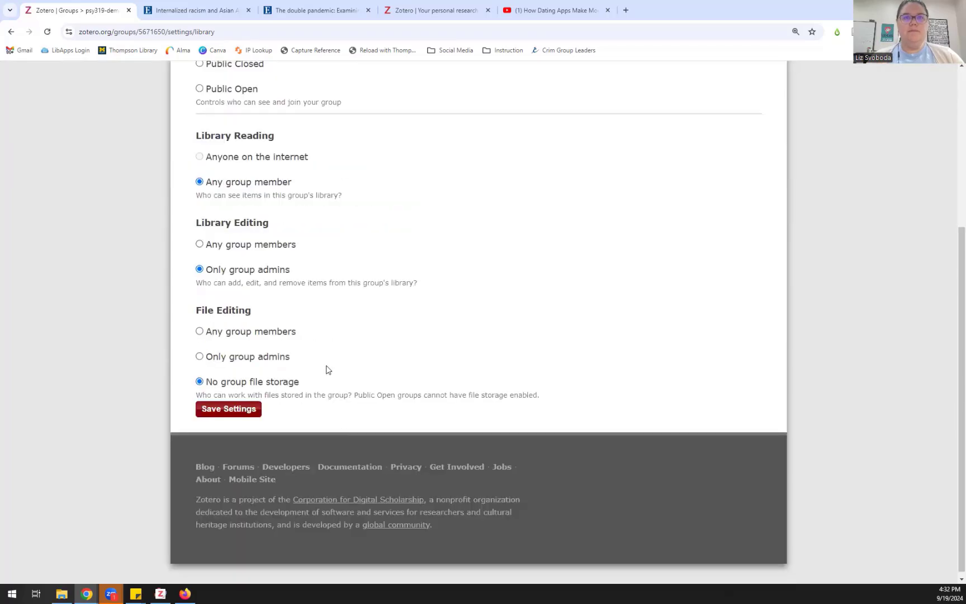
pyautogui.scroll(2, 326, 366)
pyautogui.scroll(3, 326, 367)
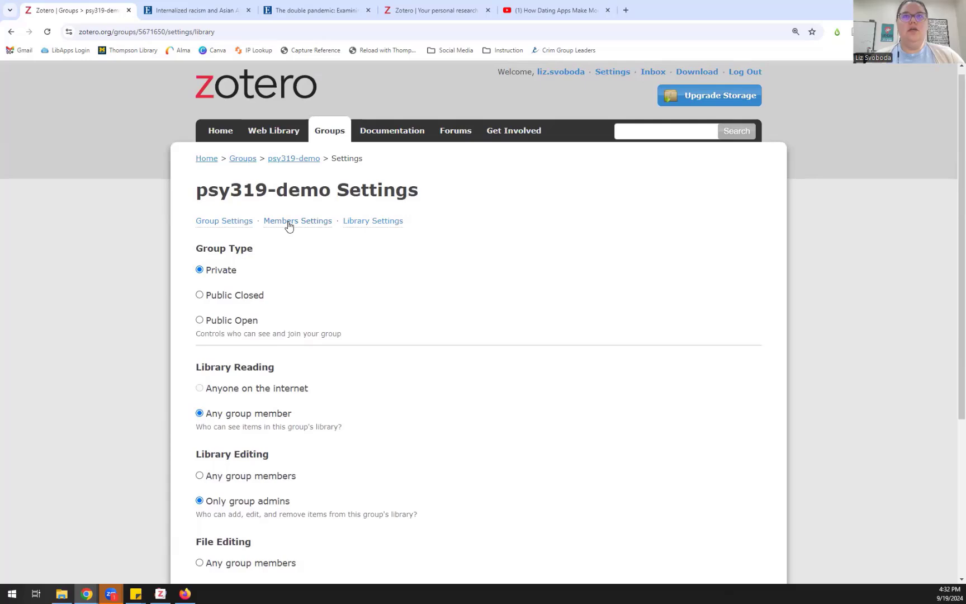
# Step: Review psy319-demo's Group Information settings, then go to its Members Settings page
pyautogui.click(240, 224)
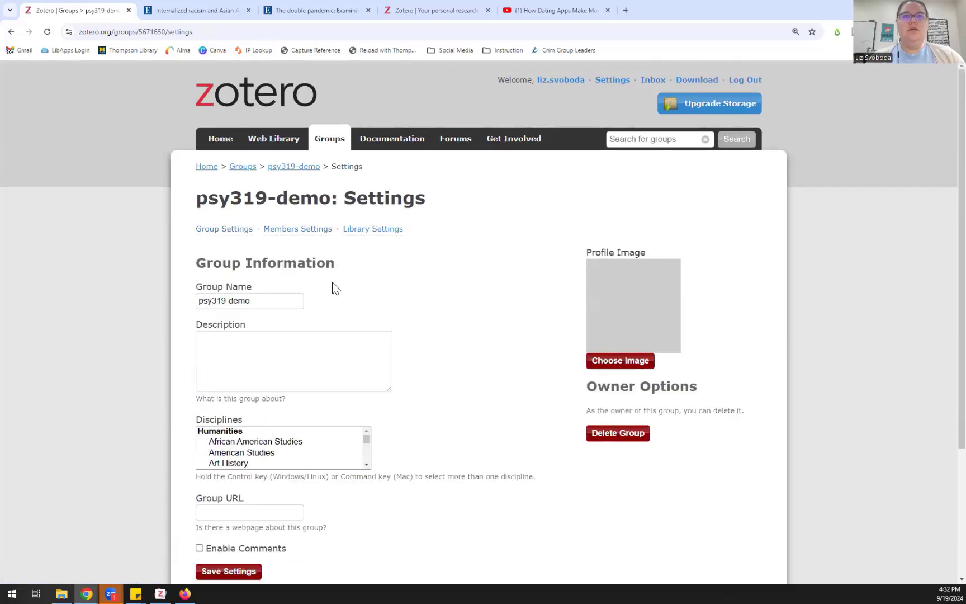
pyautogui.scroll(-2, 437, 298)
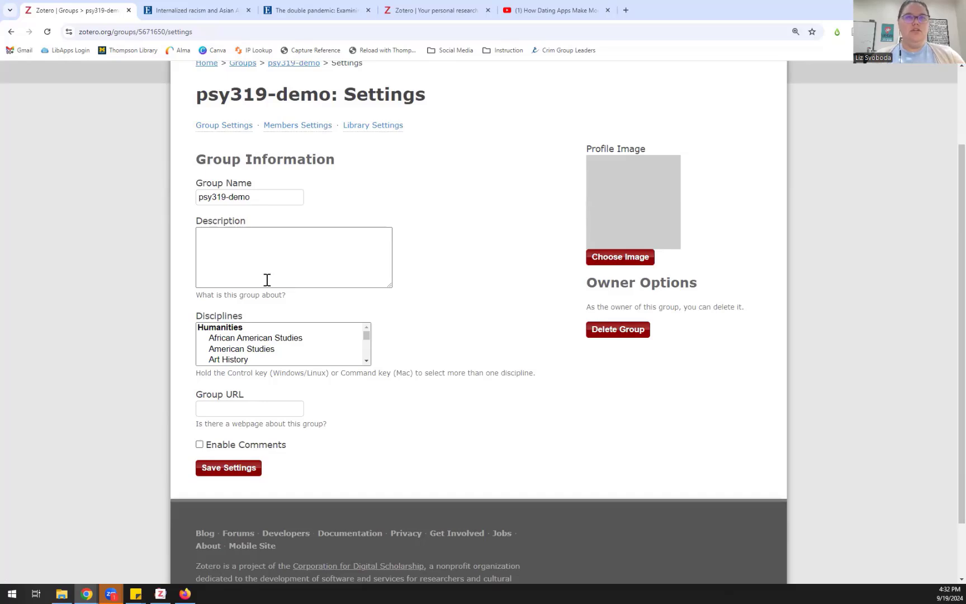
pyautogui.click(284, 126)
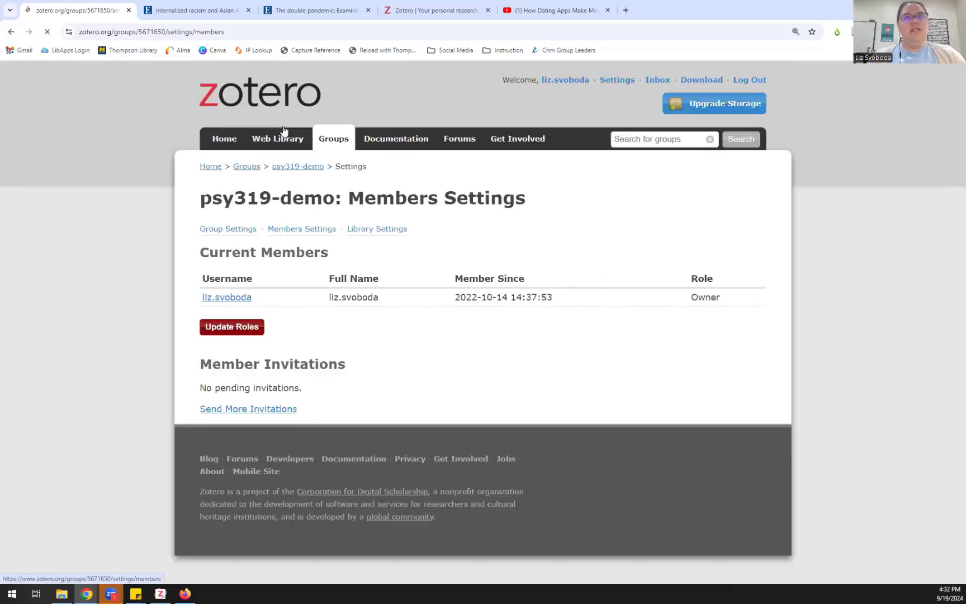
# Step: Invite a second user to psy319-demo by entering their e-mail address, leaving a pending invitation
pyautogui.click(246, 332)
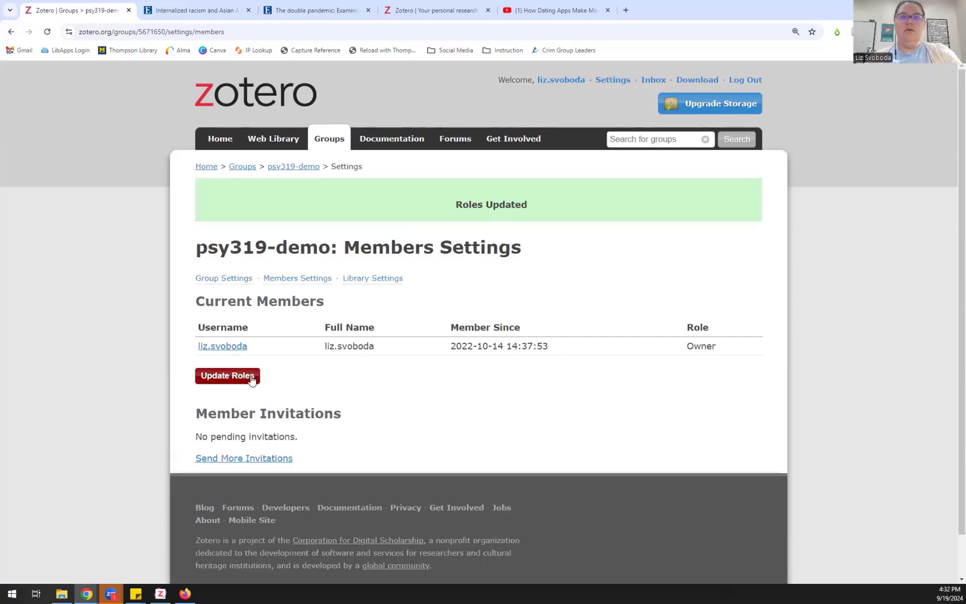
pyautogui.click(233, 463)
pyautogui.click(285, 278)
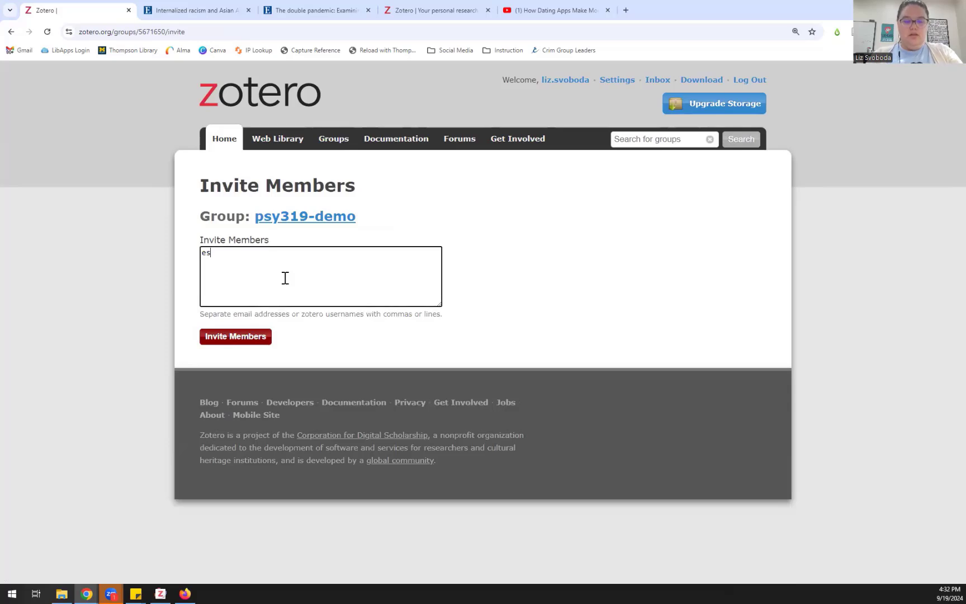
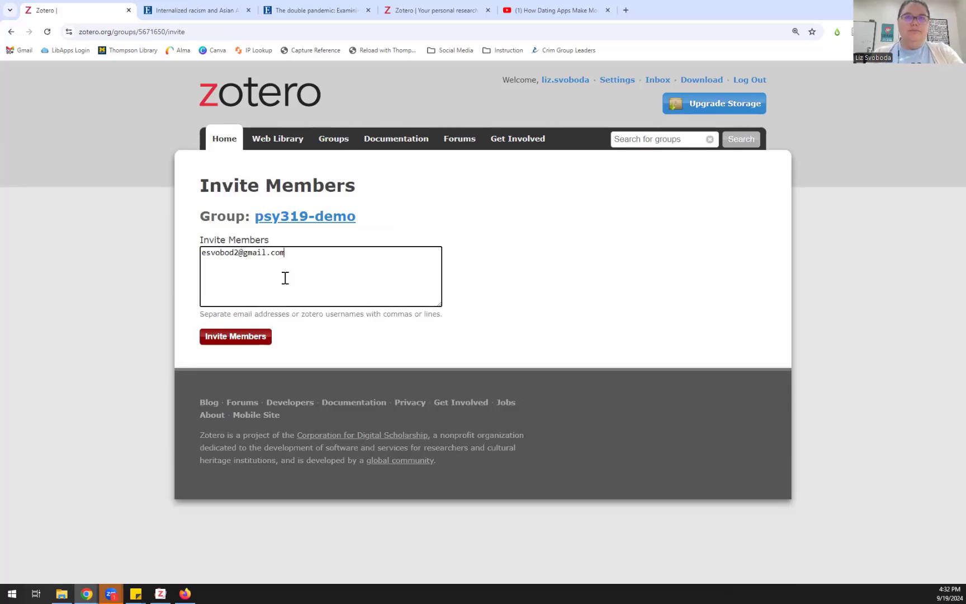
pyautogui.click(249, 346)
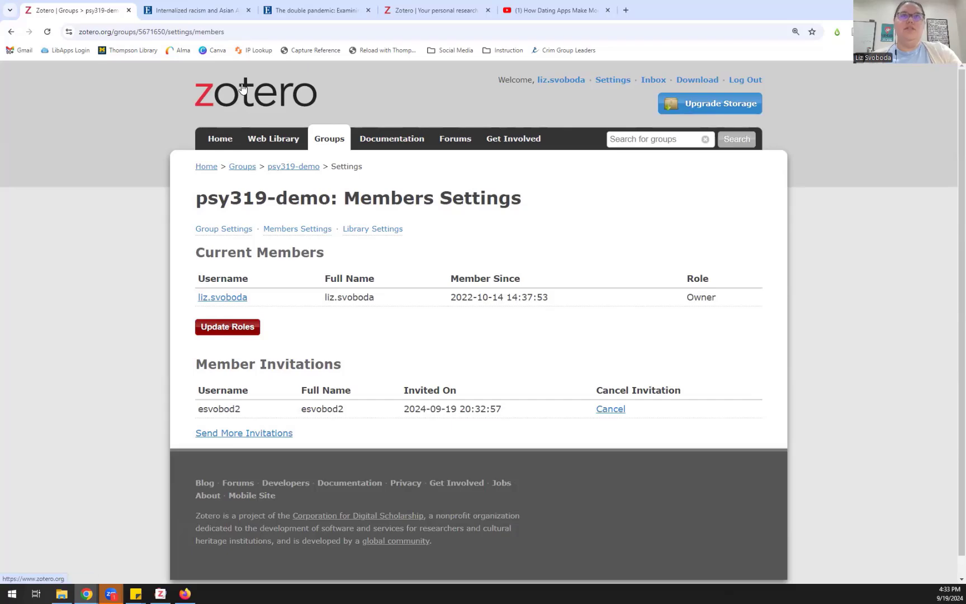
# Step: Check that the psy319-demo group library is empty online, then return to the Zotero desktop app
pyautogui.click(261, 135)
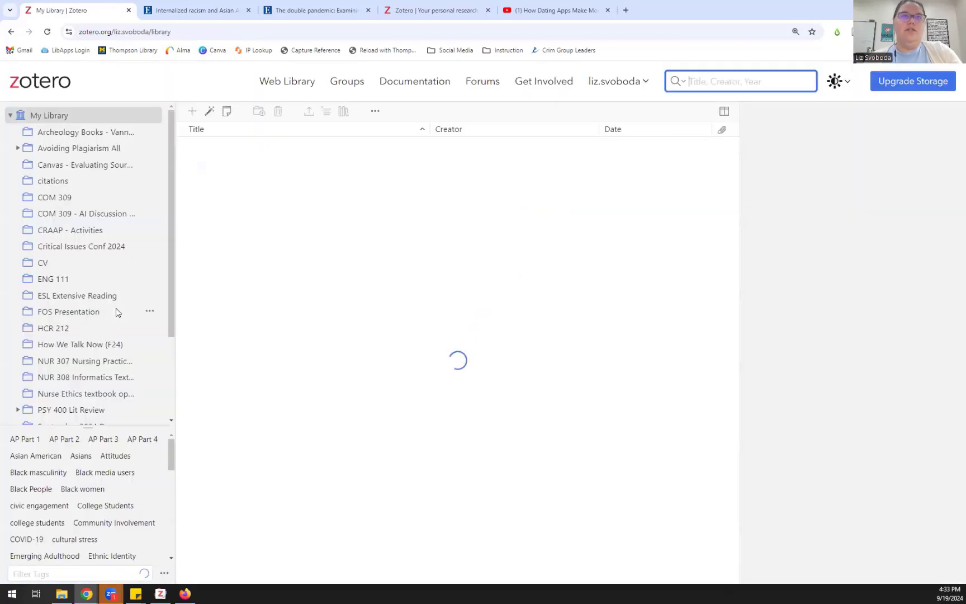
pyautogui.scroll(-3, 71, 387)
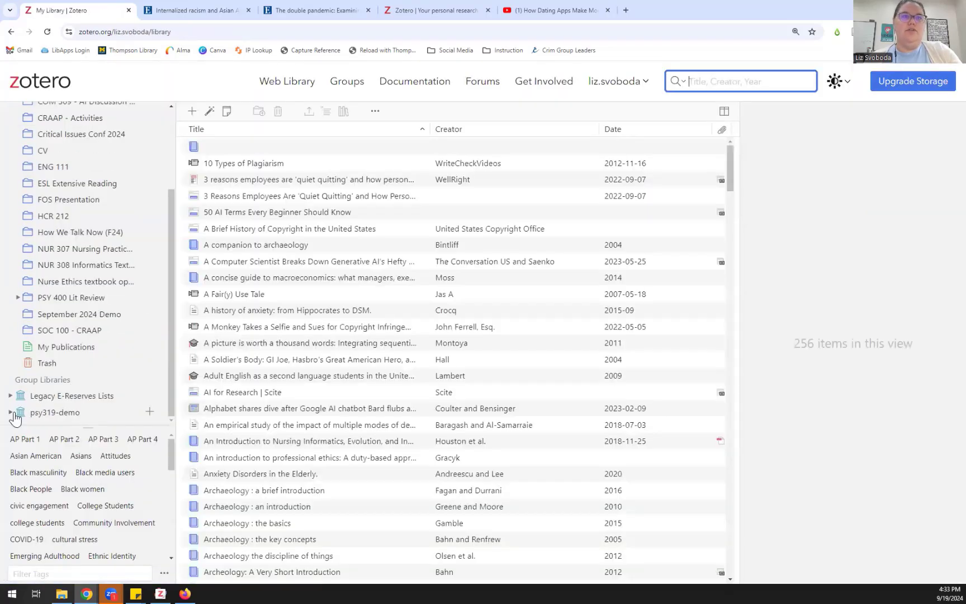
pyautogui.click(11, 412)
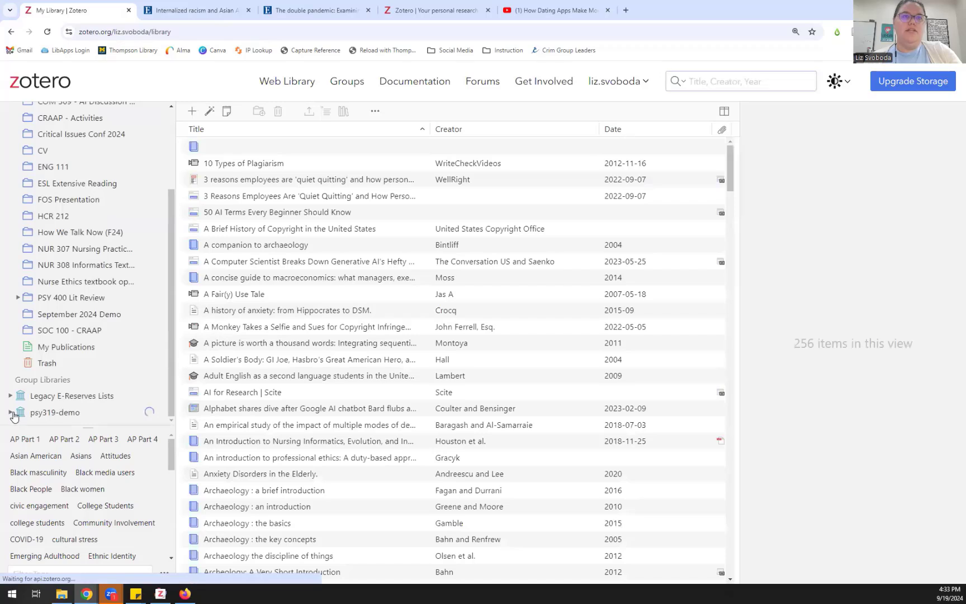
pyautogui.click(88, 433)
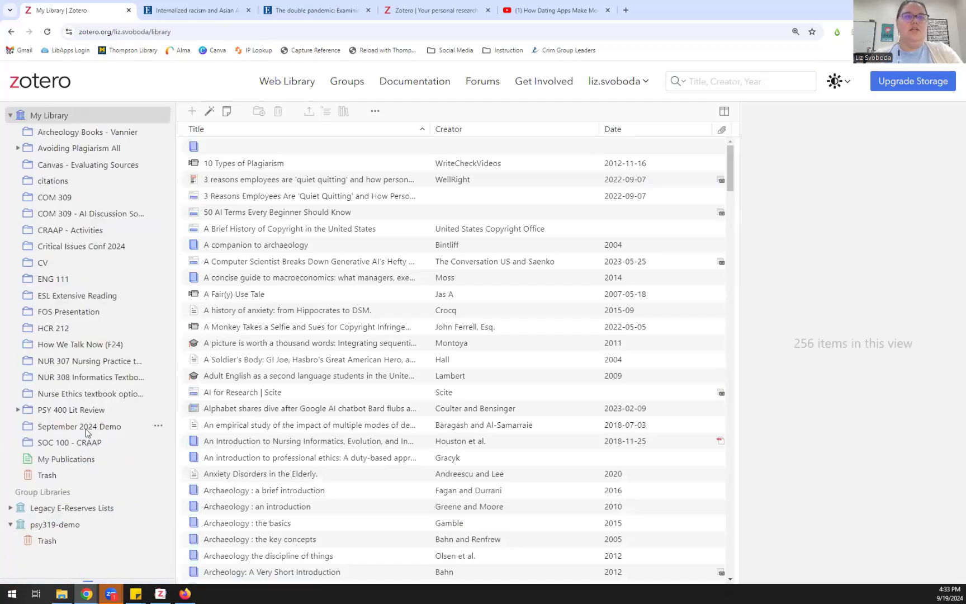
pyautogui.click(21, 528)
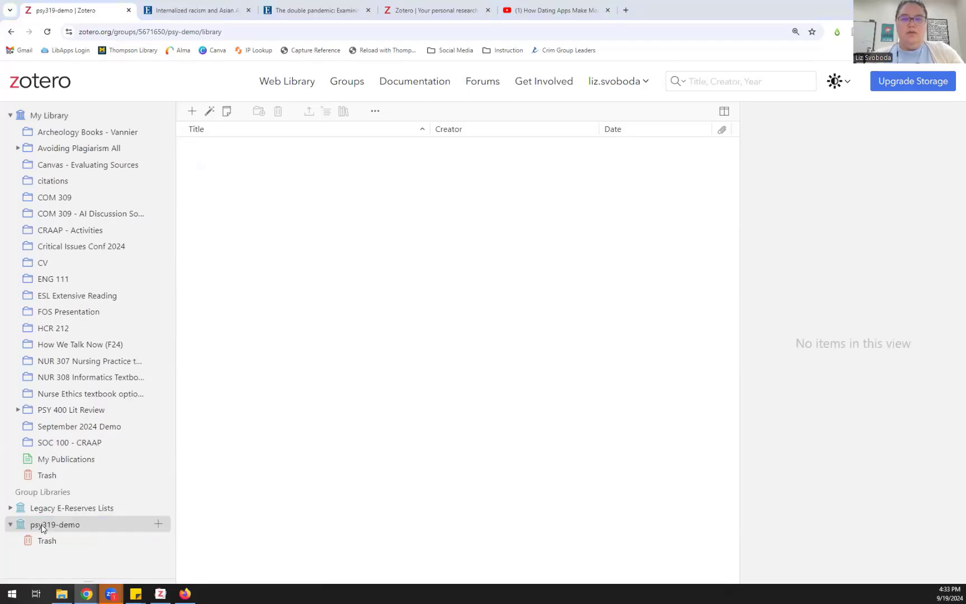
pyautogui.hotkey('alt', 'Tab')
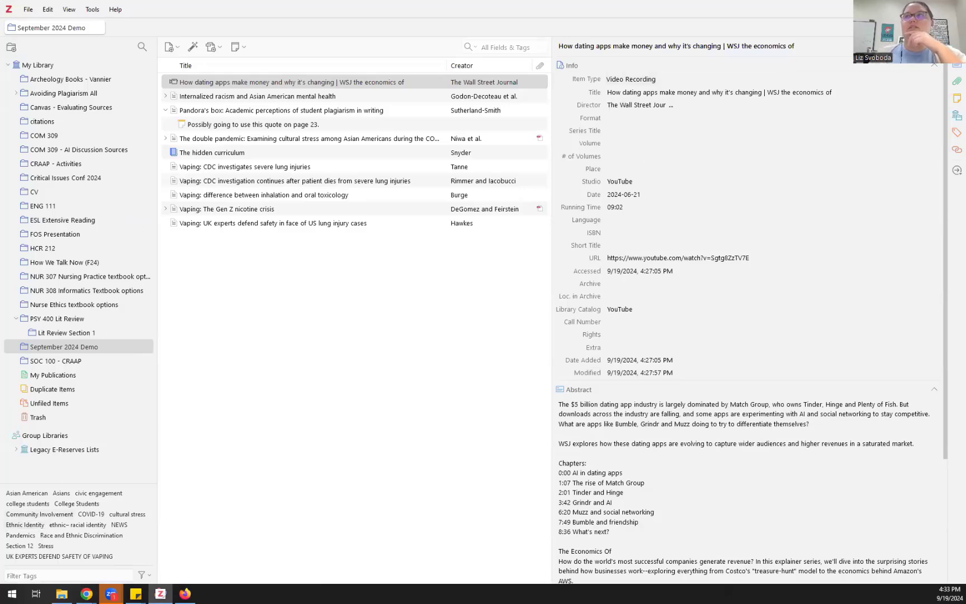
# Step: Confirm the synced psy319-demo group is empty, then open the six-item PSY 400 Lit Review collection
pyautogui.scroll(-2, 60, 426)
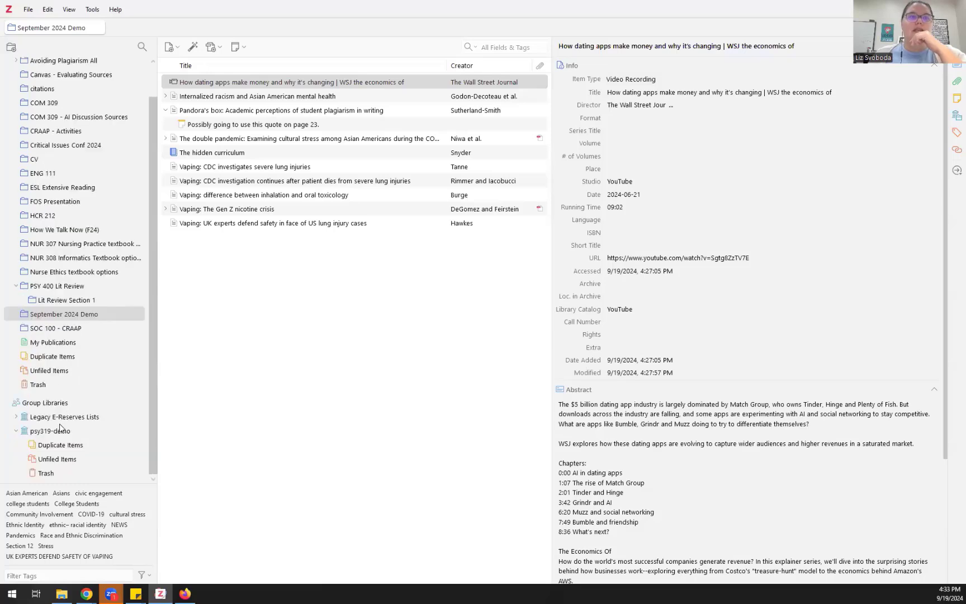
pyautogui.click(61, 429)
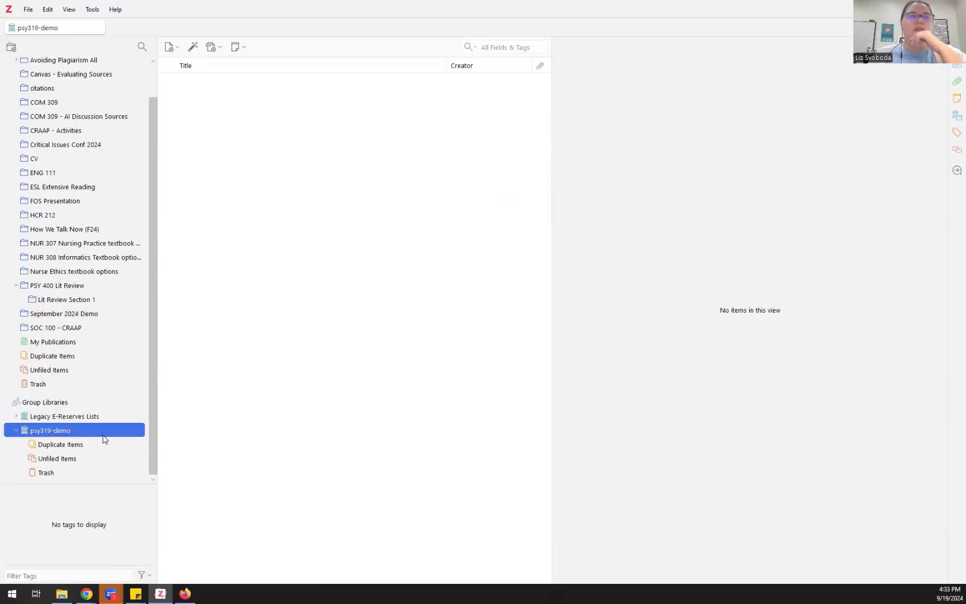
pyautogui.click(82, 288)
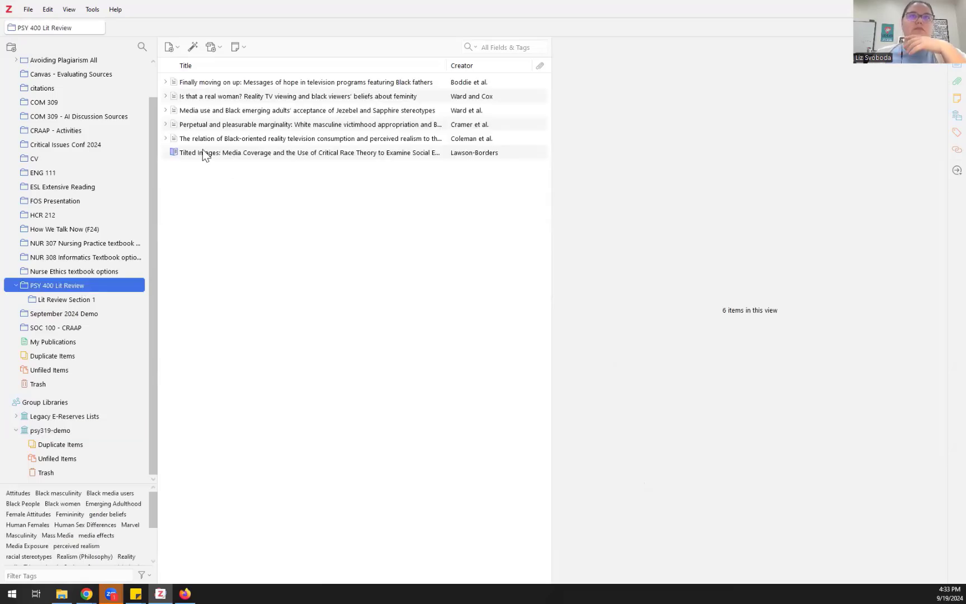
# Step: Copy the reality television, Perpetual and pleasurable marginality, and Tilted Images items into psy319-demo
pyautogui.rightClick(247, 154)
pyautogui.moveTo(296, 222)
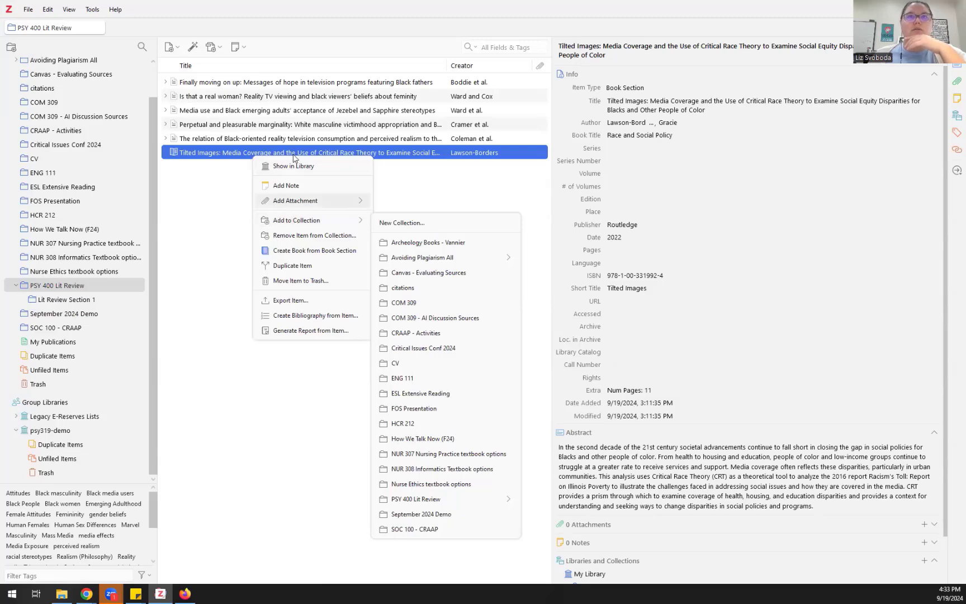
pyautogui.moveTo(282, 140); pyautogui.dragTo(50, 431)
pyautogui.moveTo(203, 126); pyautogui.dragTo(55, 430)
pyautogui.moveTo(253, 157); pyautogui.dragTo(46, 431)
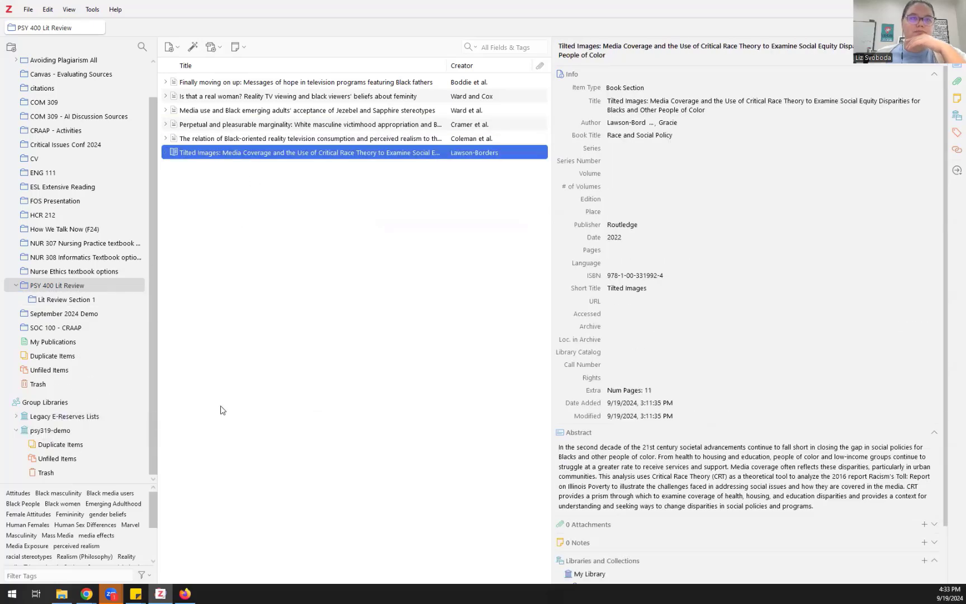
# Step: Verify the three copied items in psy319-demo, then bring up the Gmail invitation e-mail
pyautogui.click(66, 432)
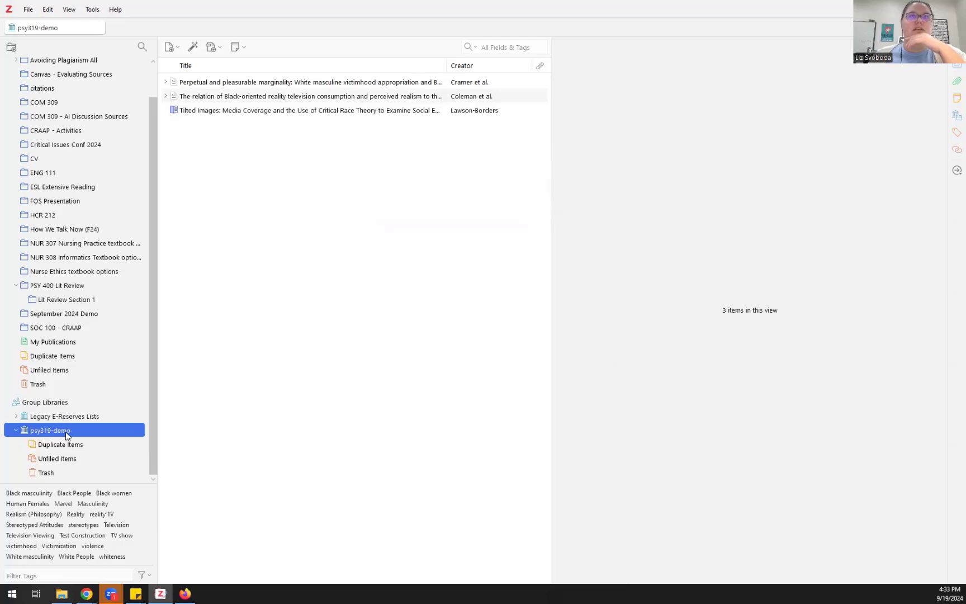
pyautogui.click(332, 84)
pyautogui.click(336, 98)
pyautogui.click(335, 111)
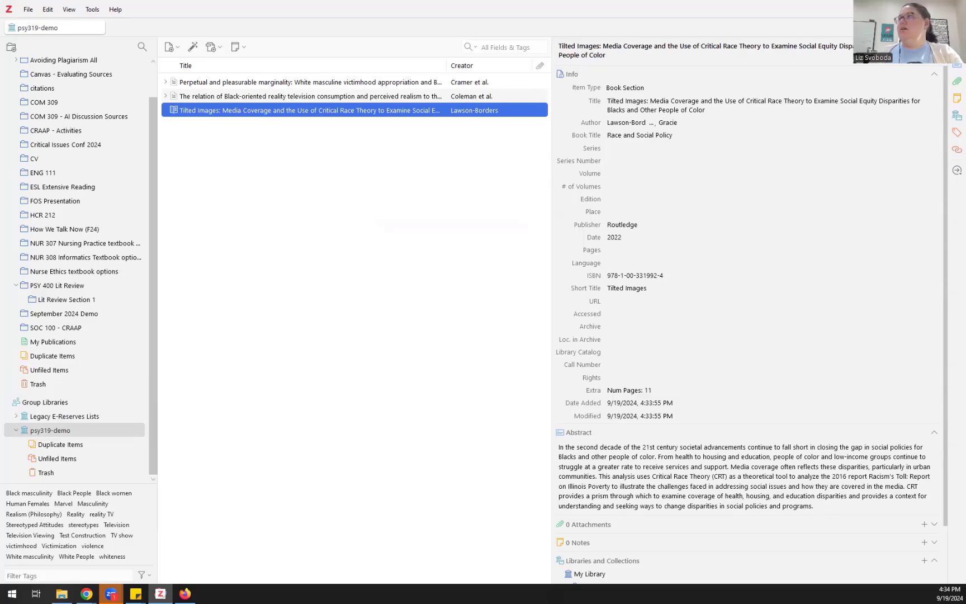
pyautogui.hotkey('alt', 'Tab')
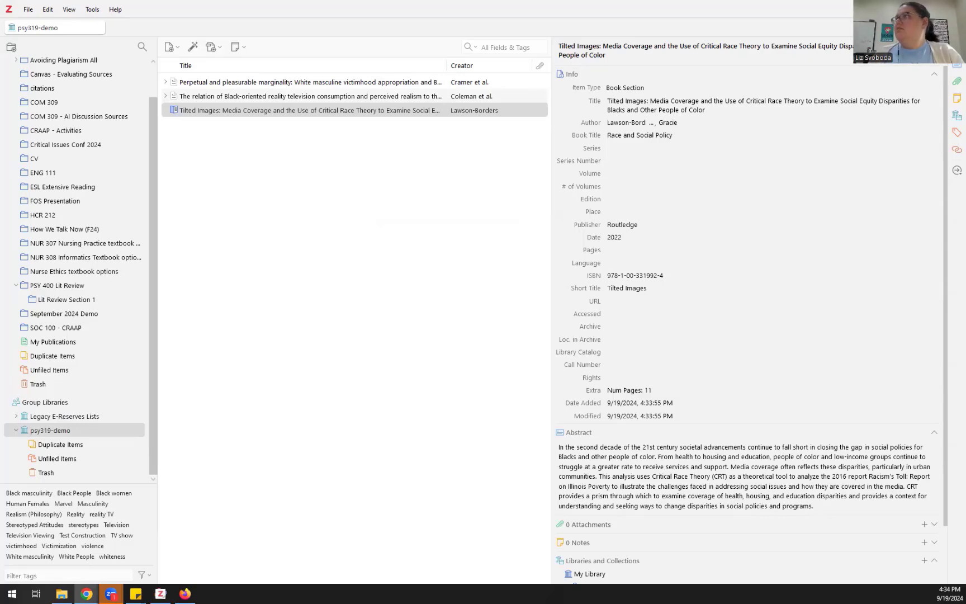
pyautogui.hotkey('alt', 'Tab')
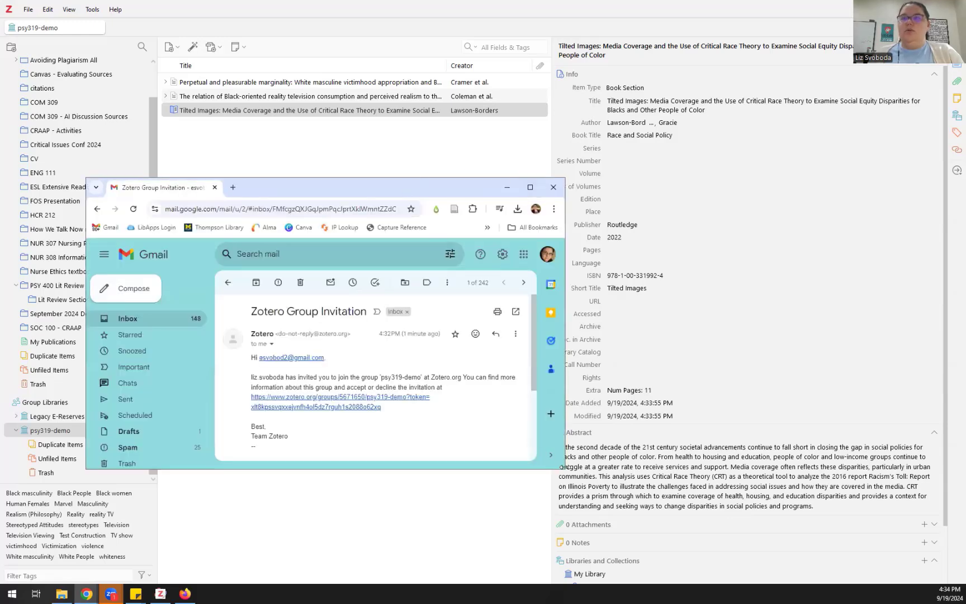
# Step: Copy the group invitation link address from the Zotero Group Invitation e-mail
pyautogui.rightClick(343, 402)
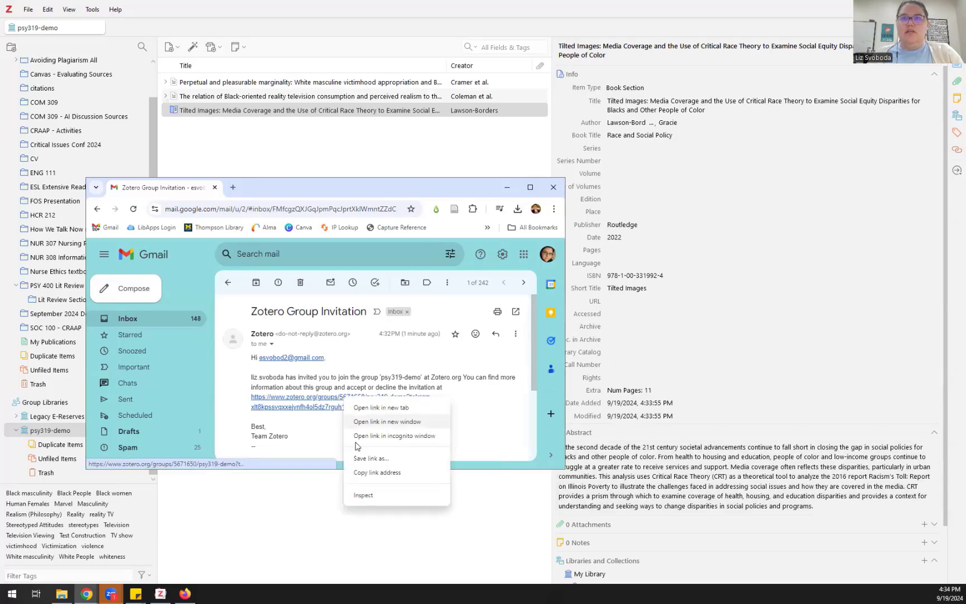
pyautogui.click(359, 471)
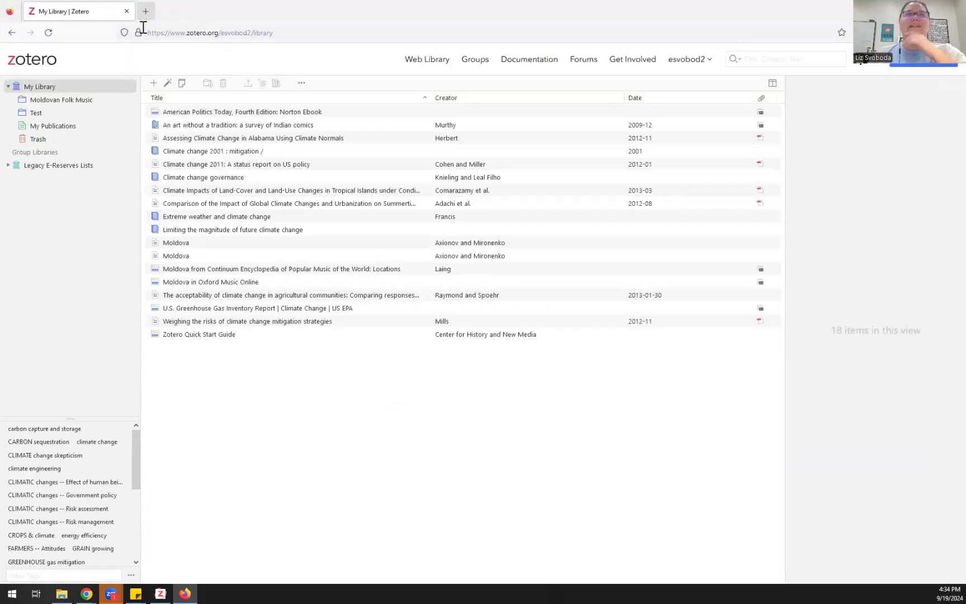
# Step: Load the invitation link in a new tab, join psy319-demo, and return to the web library
pyautogui.click(147, 12)
pyautogui.hotkey('ctrl', 'v')
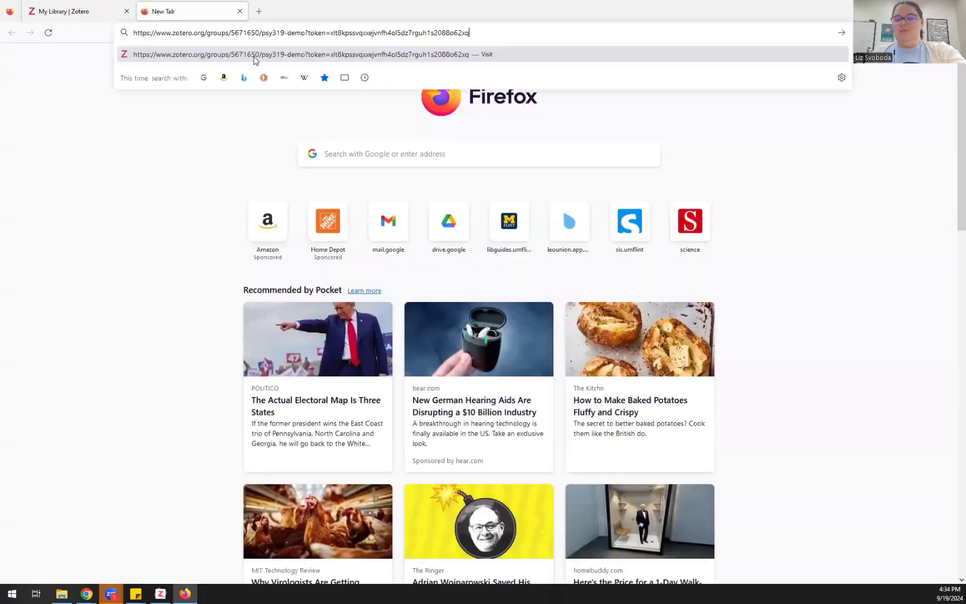
pyautogui.press('Return')
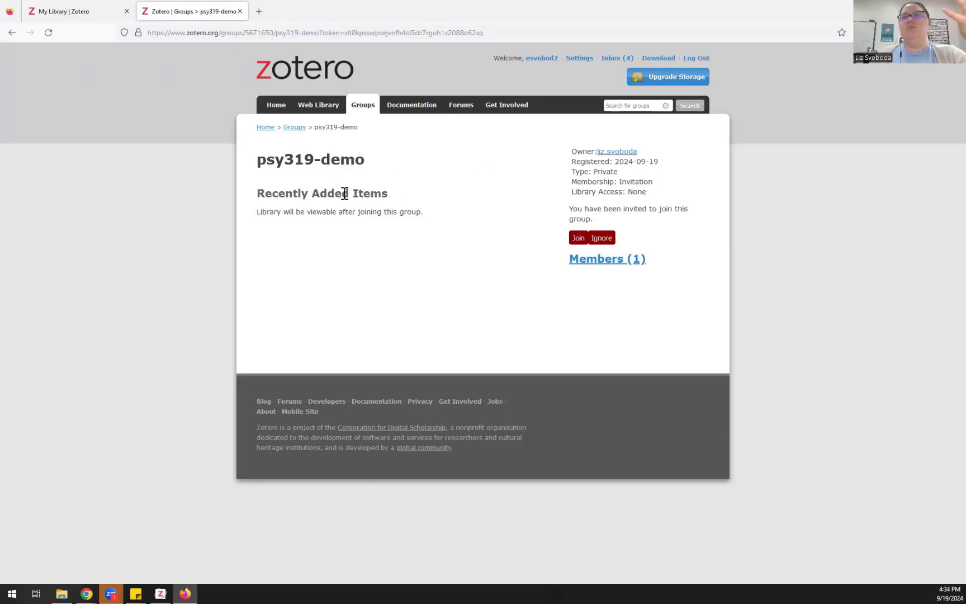
pyautogui.click(577, 239)
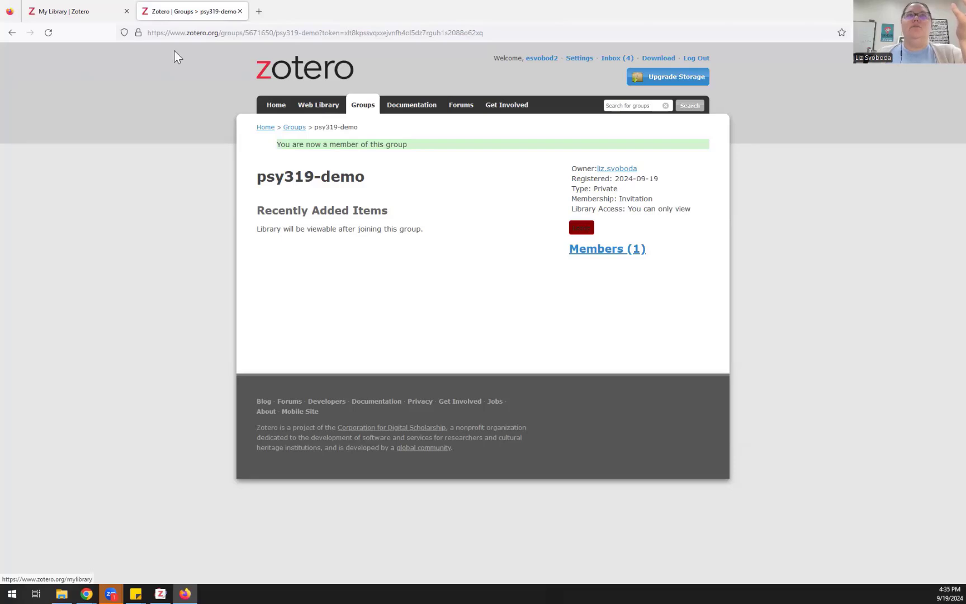
pyautogui.click(126, 11)
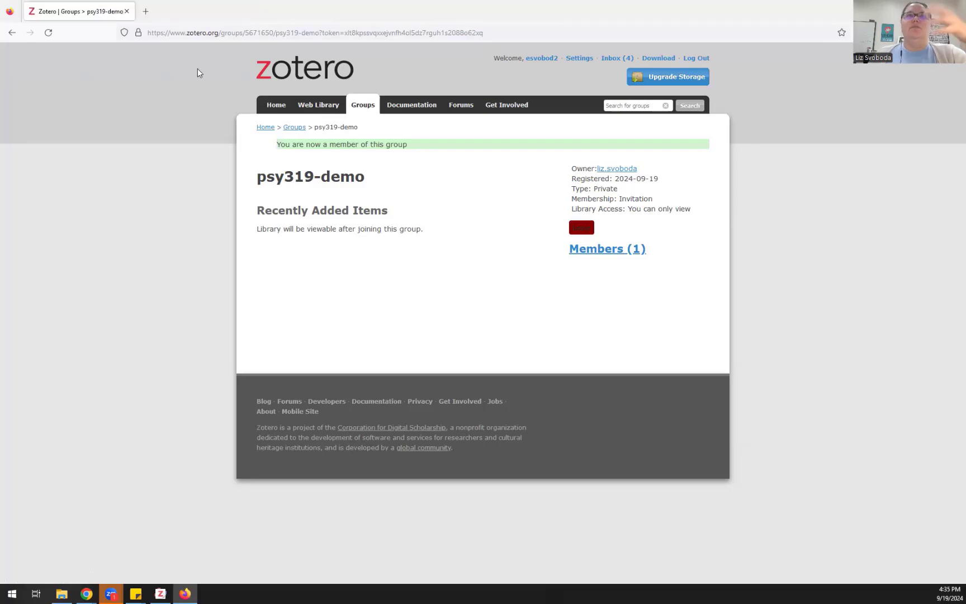
pyautogui.click(325, 109)
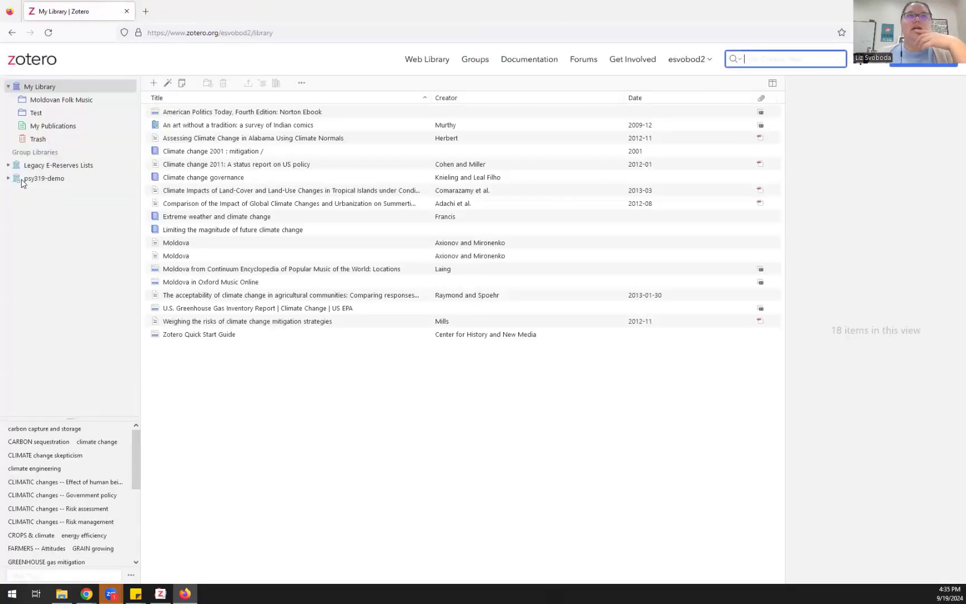
# Step: Open the psy319-demo group library on zotero.org and reload it, comparing both browser windows
pyautogui.click(7, 178)
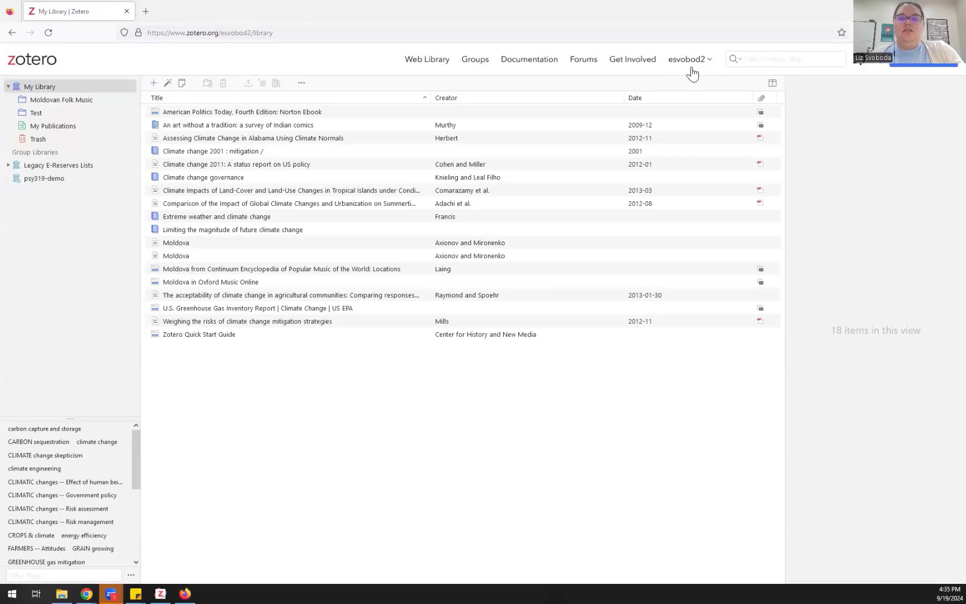
pyautogui.hotkey('alt', 'Tab')
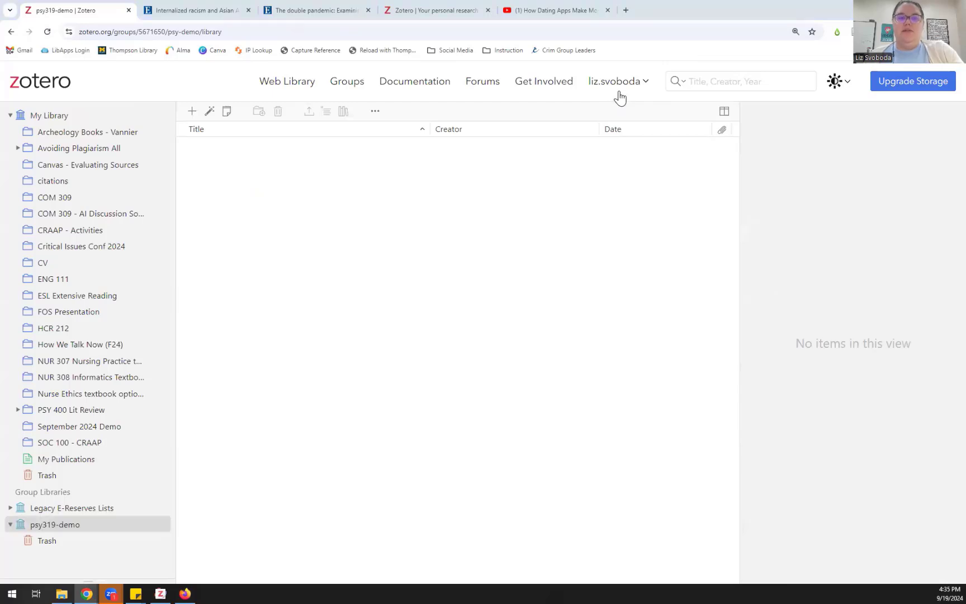
pyautogui.hotkey('alt', 'Tab')
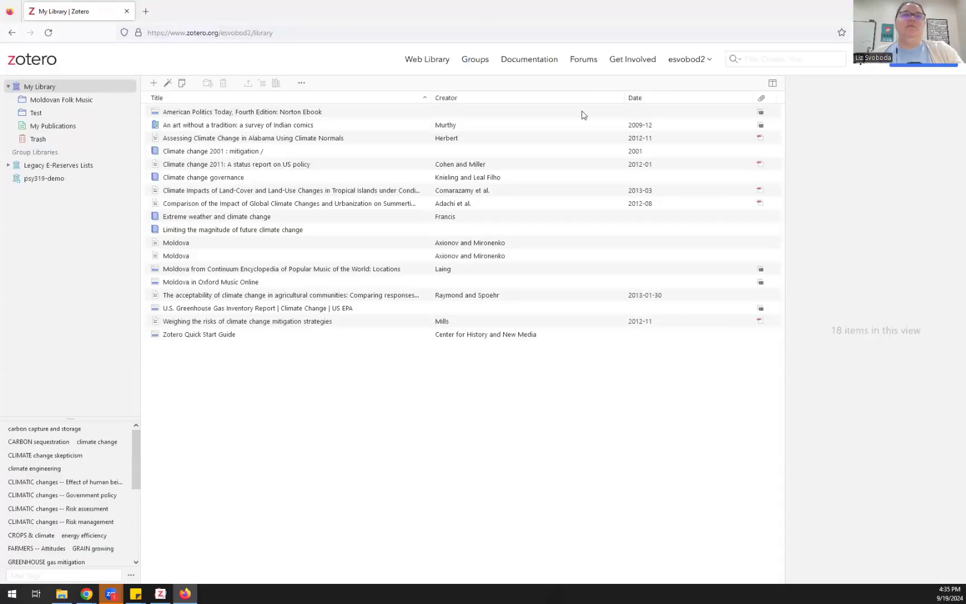
pyautogui.click(48, 179)
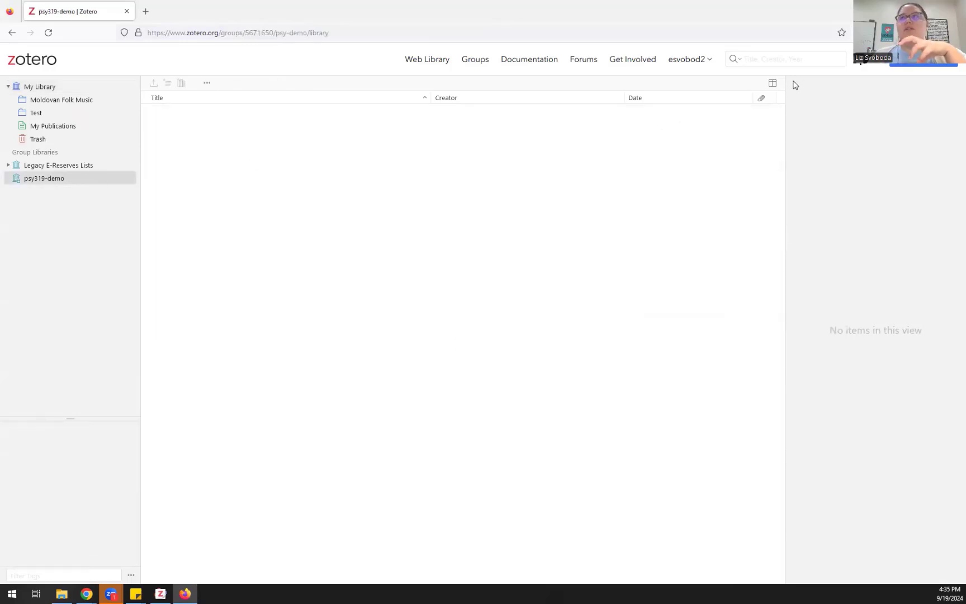
pyautogui.click(48, 32)
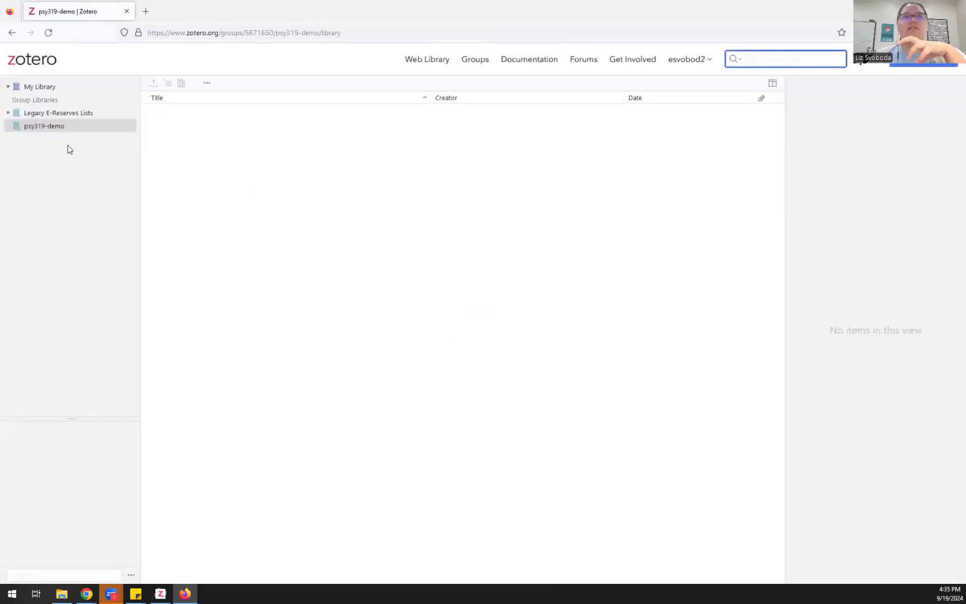
# Step: Reselect psy319-demo and reload it in both browsers; it still lists no items
pyautogui.click(32, 128)
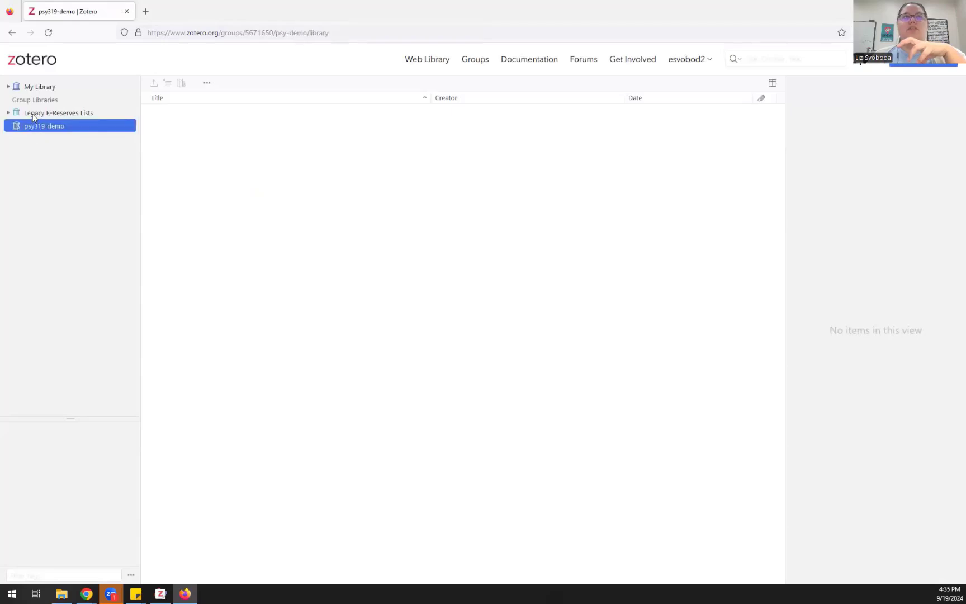
pyautogui.click(33, 115)
pyautogui.click(28, 167)
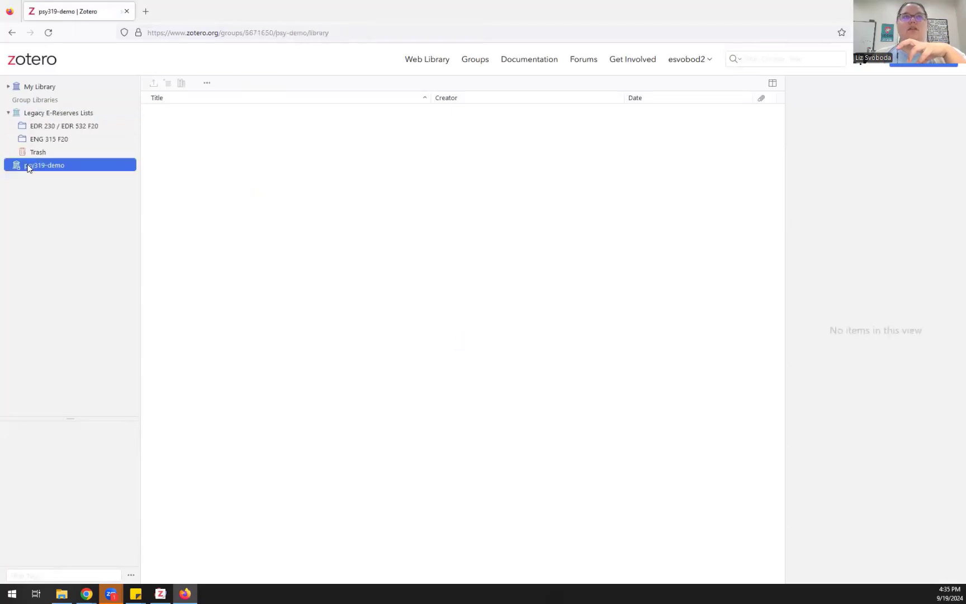
pyautogui.click(48, 32)
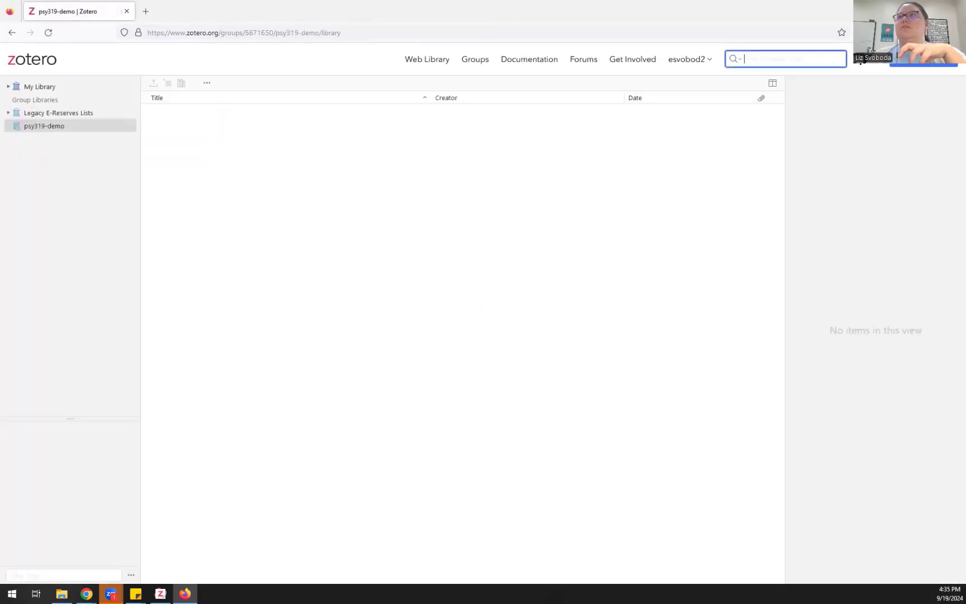
pyautogui.click(908, 10)
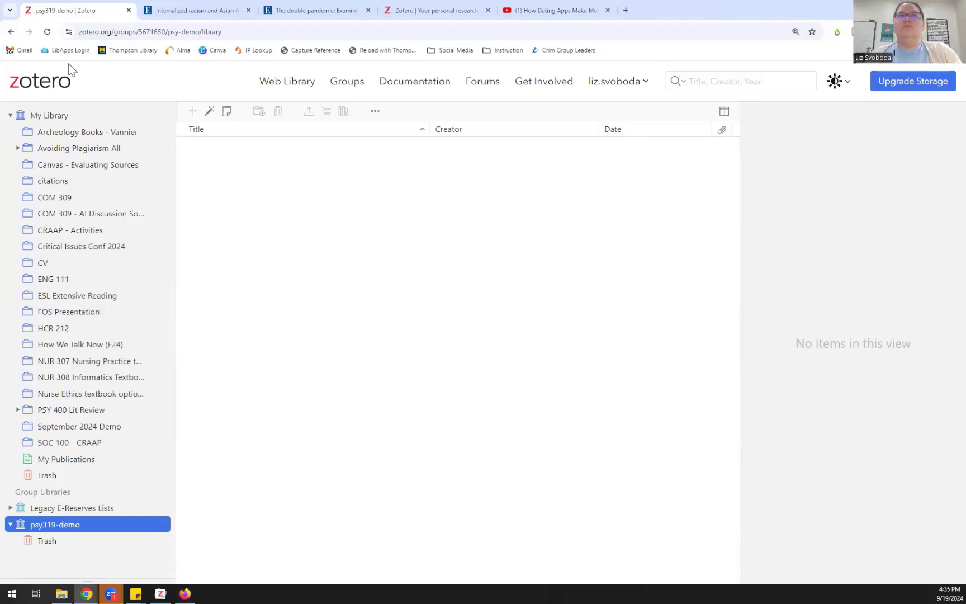
pyautogui.click(47, 31)
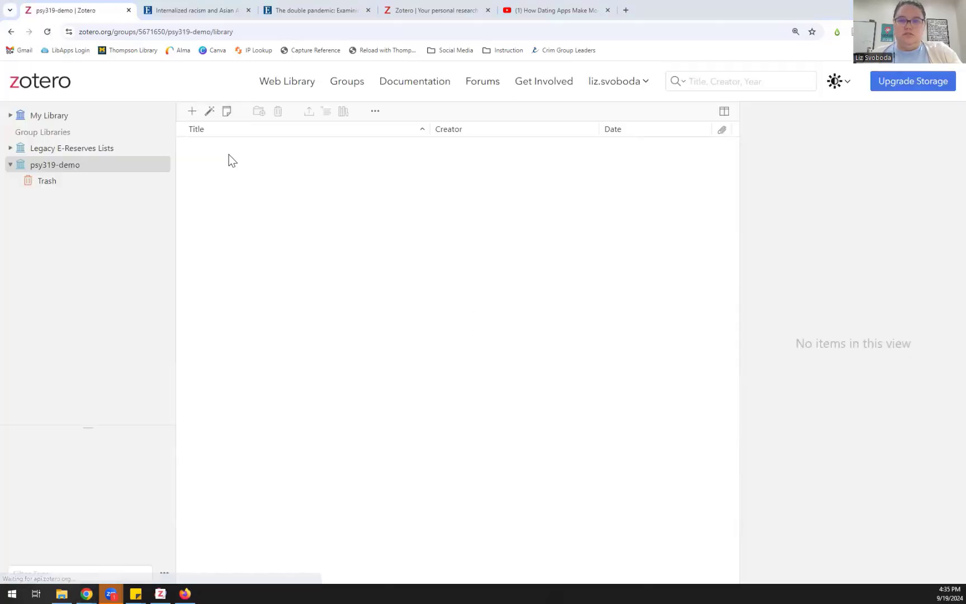
pyautogui.hotkey('alt', 'Tab')
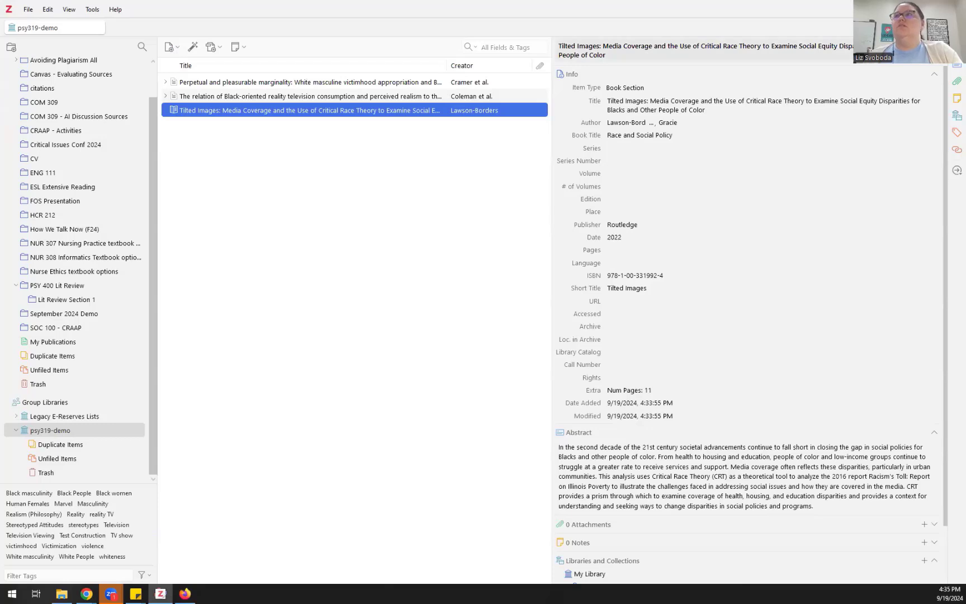
pyautogui.click(924, 67)
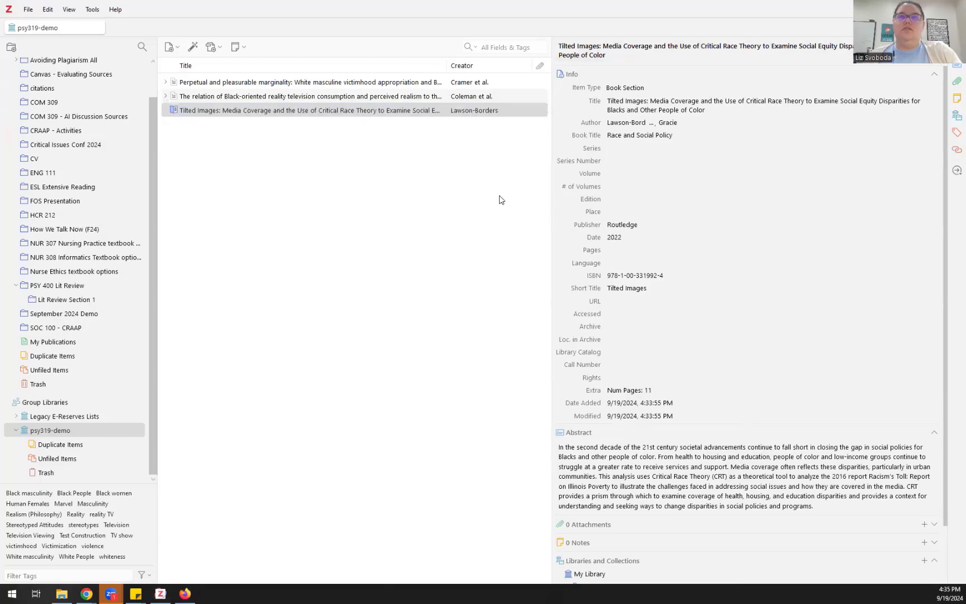
pyautogui.hotkey('alt', 'Tab')
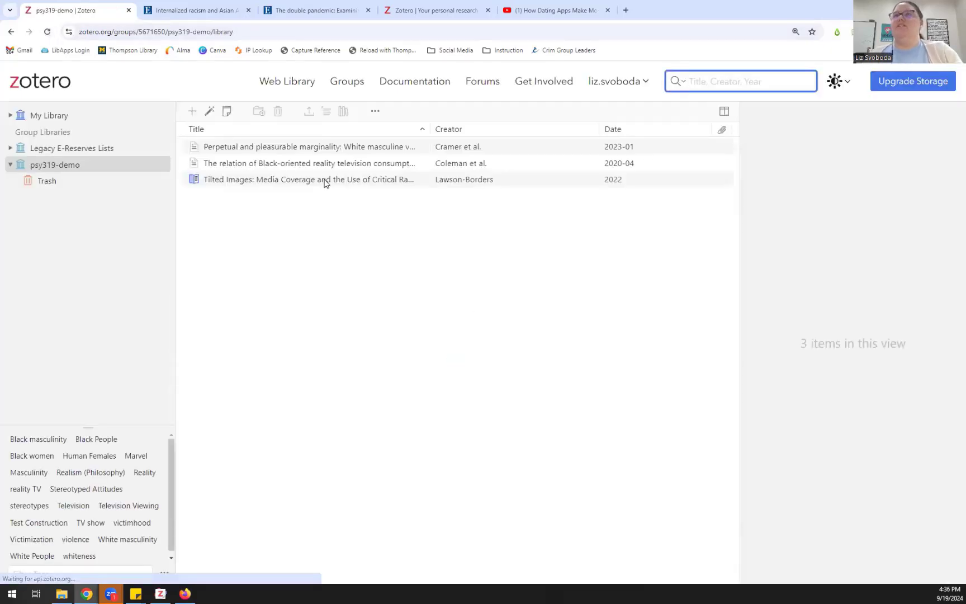
pyautogui.click(606, 91)
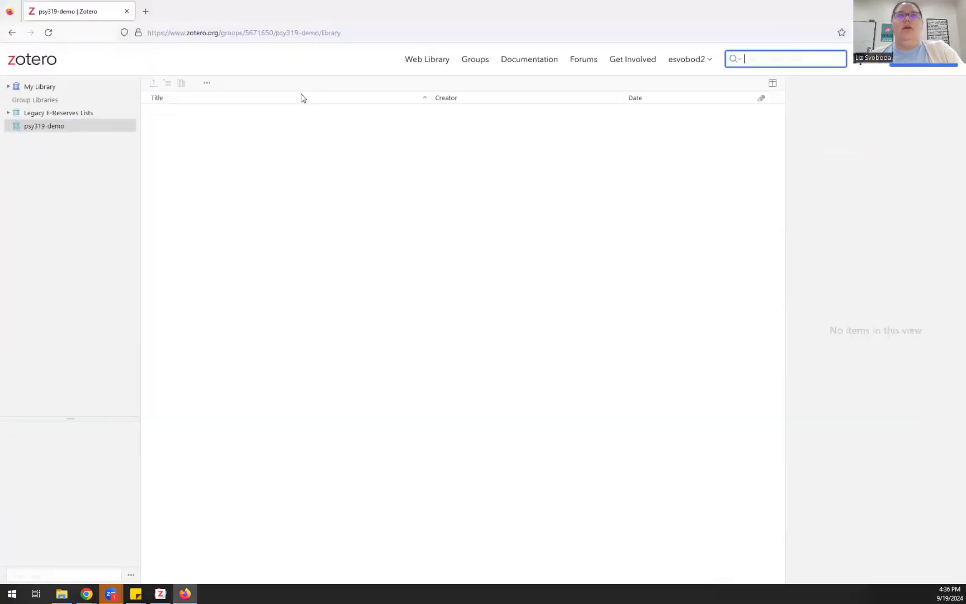
pyautogui.click(49, 34)
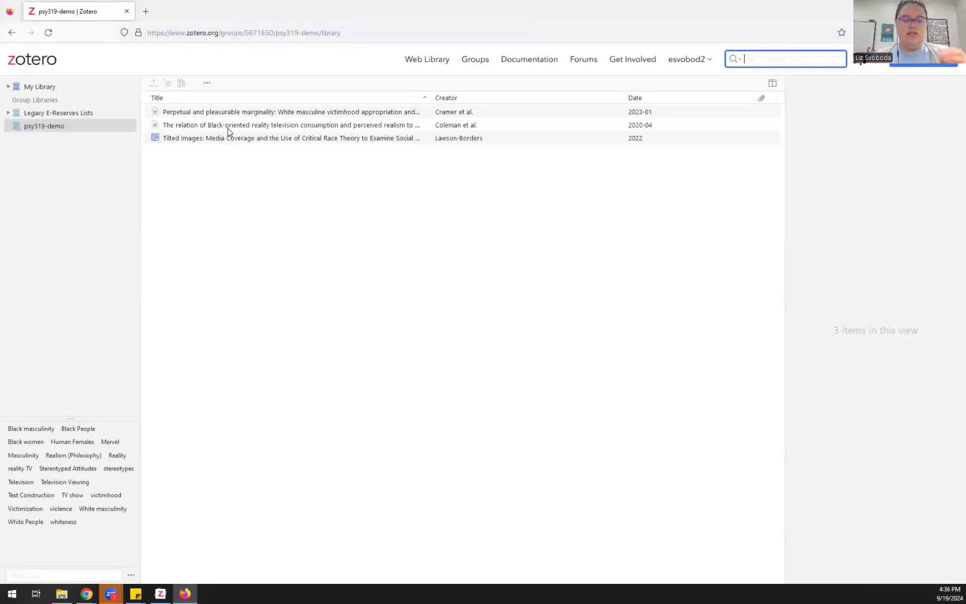
pyautogui.click(228, 129)
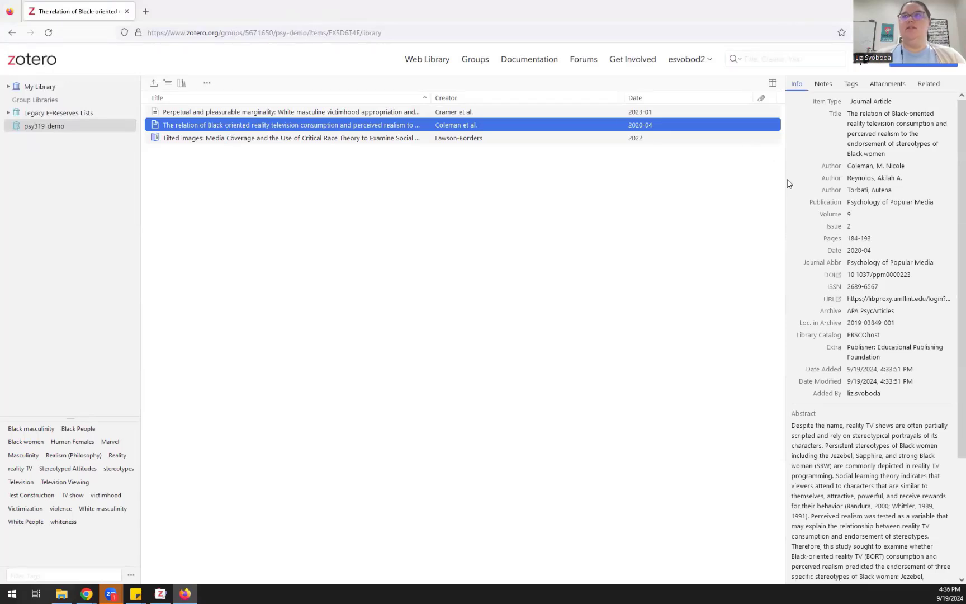
pyautogui.click(854, 204)
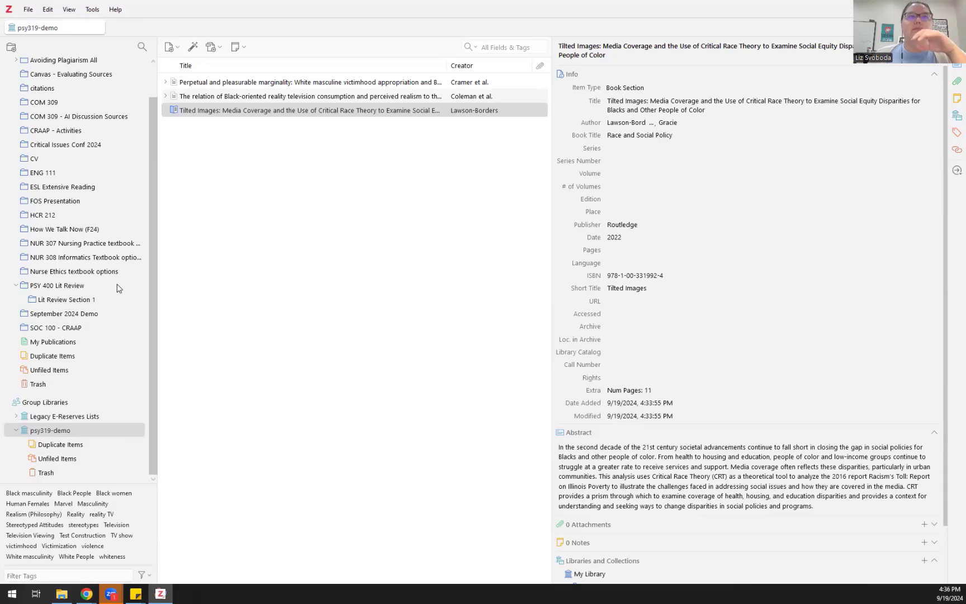
# Step: Open PSY 400 Lit Review, select all six items, and open their context menu
pyautogui.scroll(1, 117, 288)
pyautogui.scroll(1, 118, 288)
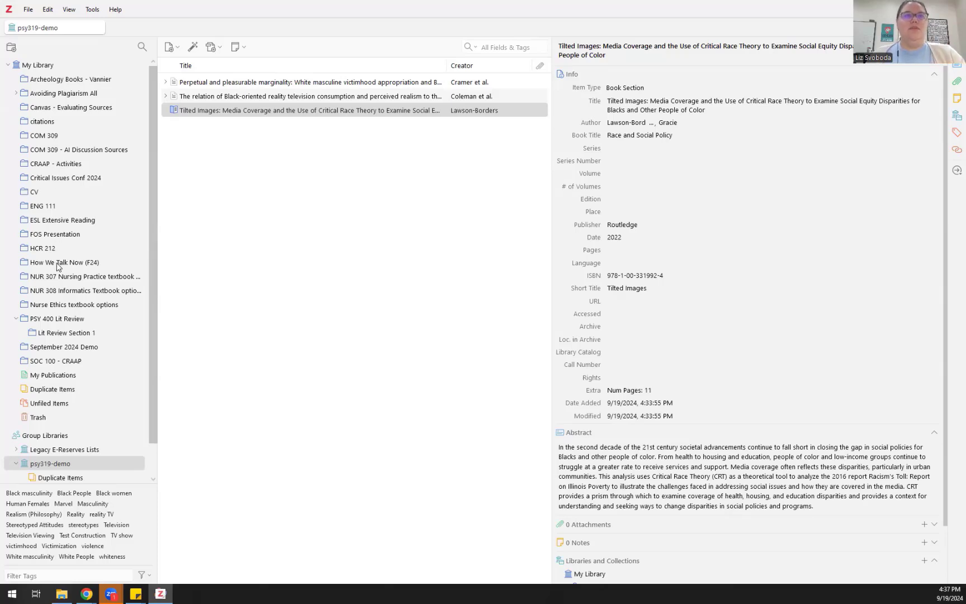
pyautogui.click(56, 320)
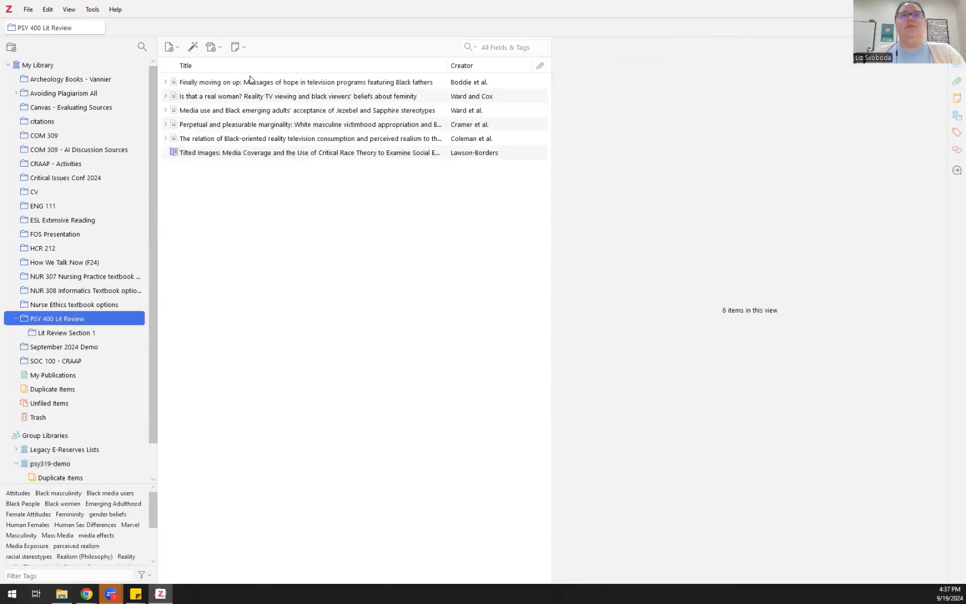
pyautogui.click(250, 82)
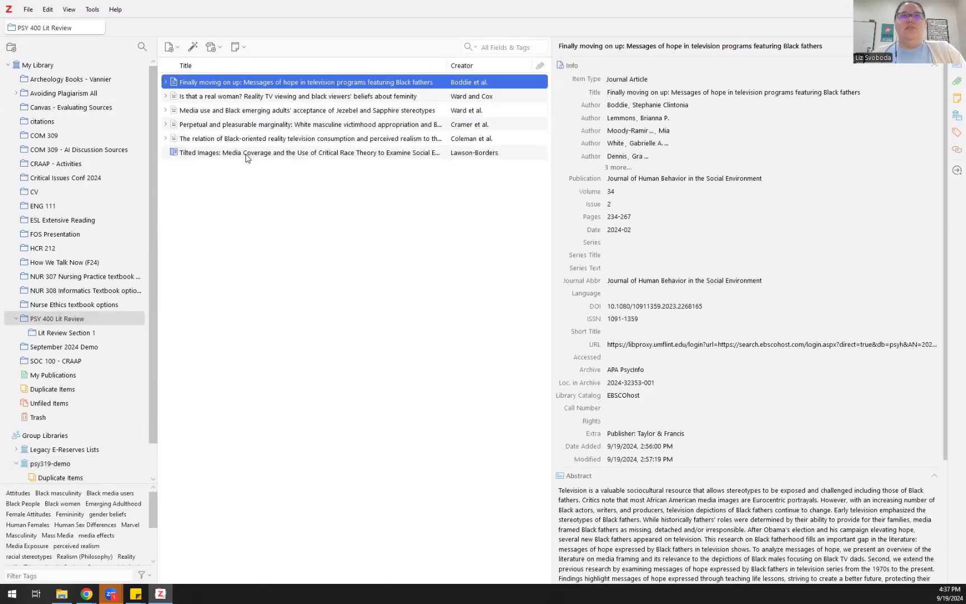
pyautogui.hotkey('ctrl', 'a')
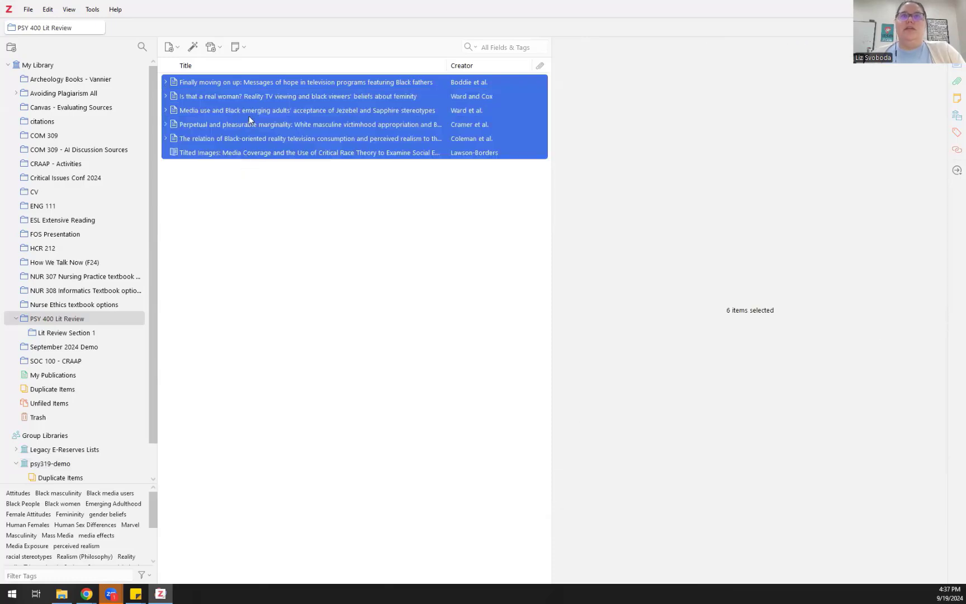
pyautogui.rightClick(250, 115)
pyautogui.moveTo(278, 172)
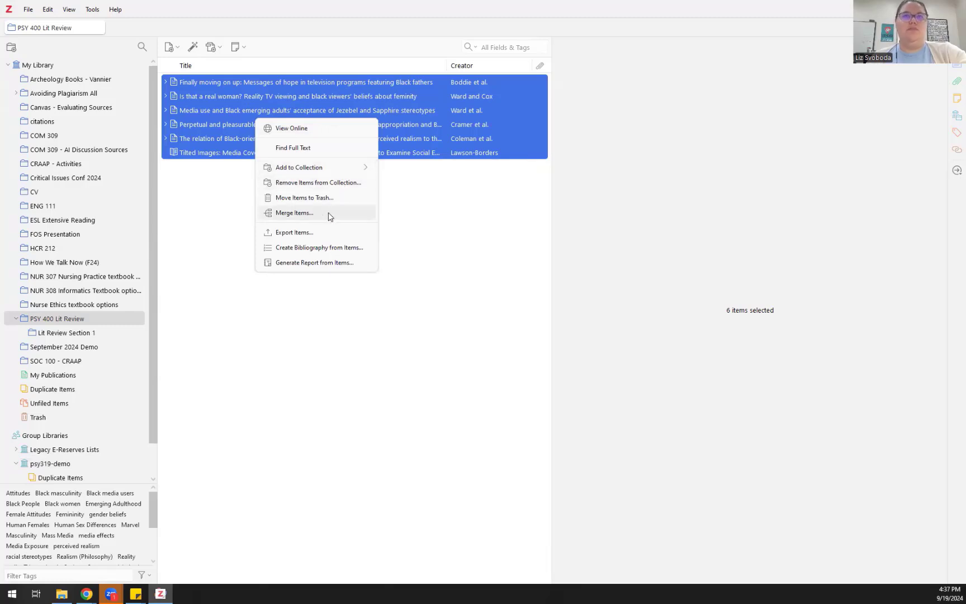
# Step: Start a bibliography from the six items and review the style list with APA 7th selected
pyautogui.click(369, 252)
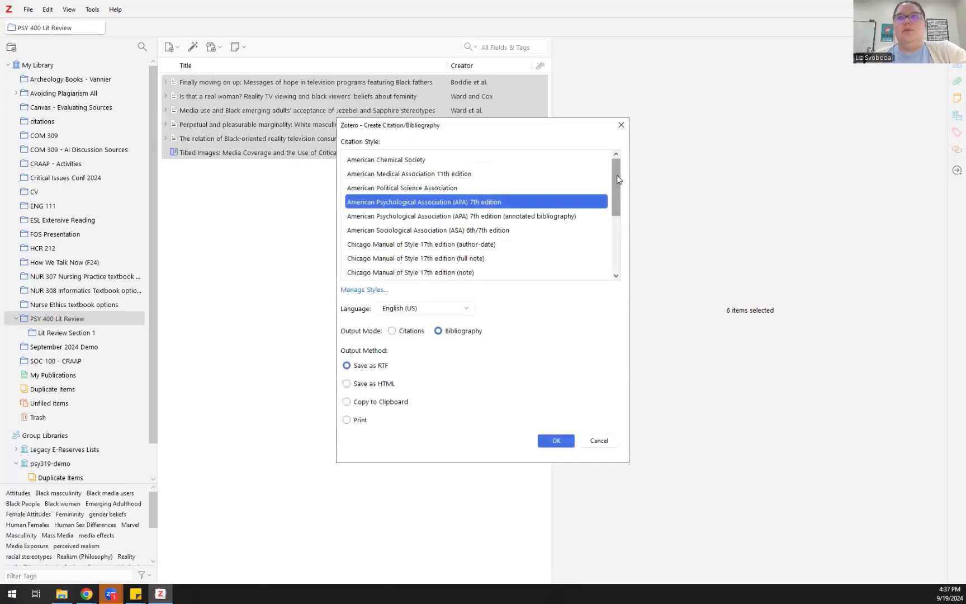
pyautogui.moveTo(618, 179)
pyautogui.mouseDown()
pyautogui.moveTo(627, 242)
pyautogui.moveTo(615, 167)
pyautogui.mouseUp()
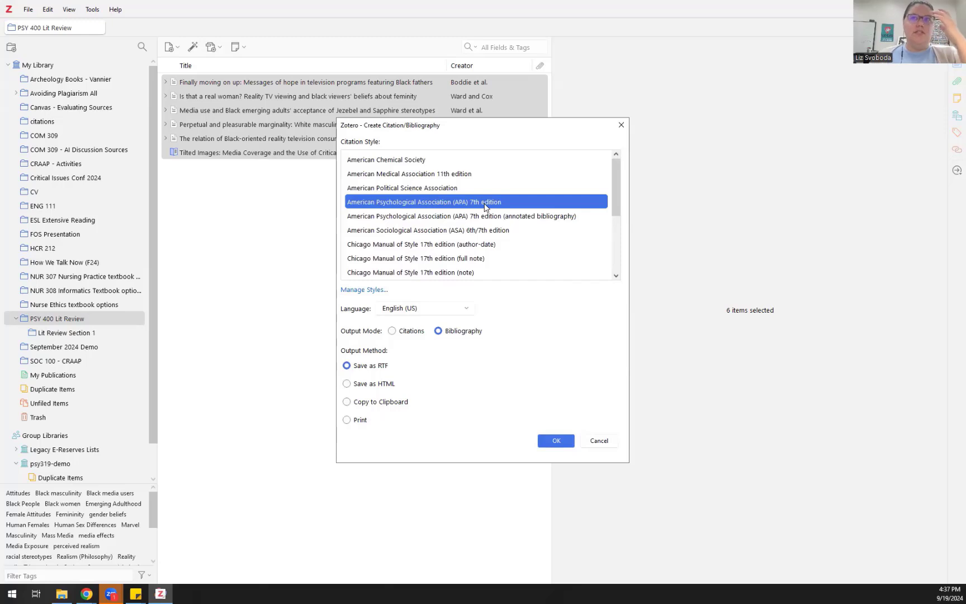
pyautogui.scroll(-3, 491, 215)
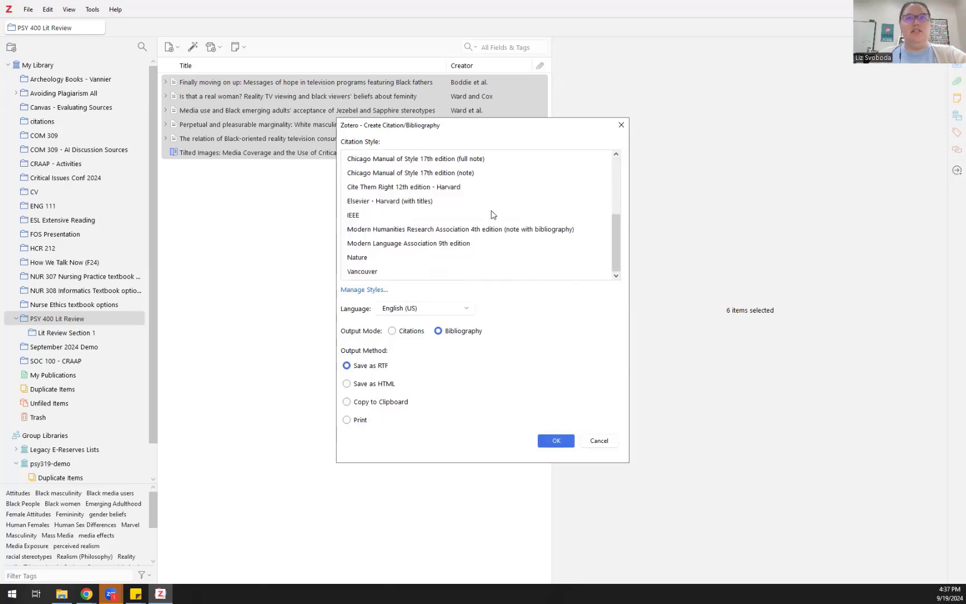
pyautogui.scroll(3, 491, 215)
pyautogui.scroll(-3, 491, 216)
pyautogui.moveTo(615, 224); pyautogui.dragTo(610, 175)
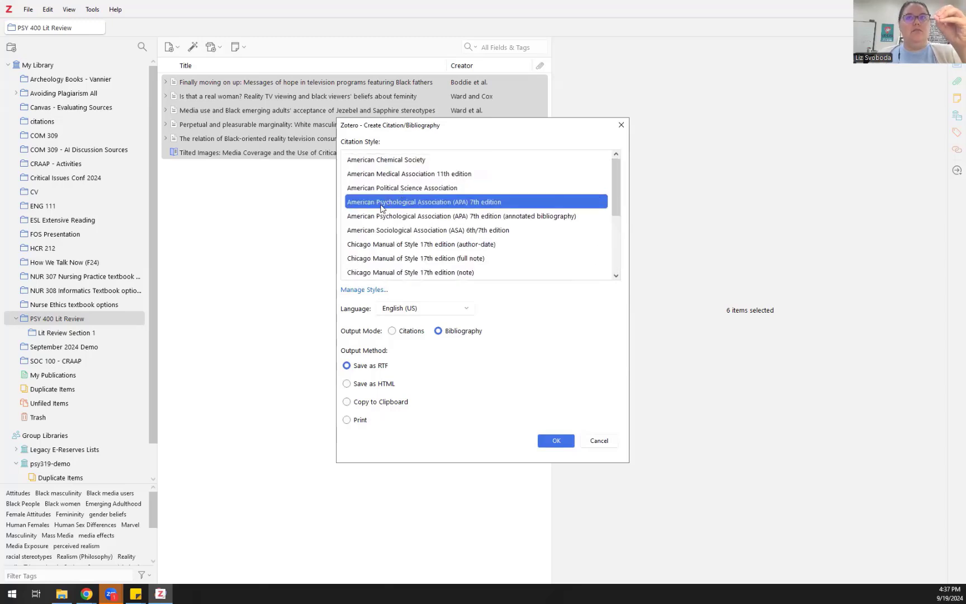
# Step: Open the Style Manager's online repository of additional citation styles
pyautogui.click(372, 291)
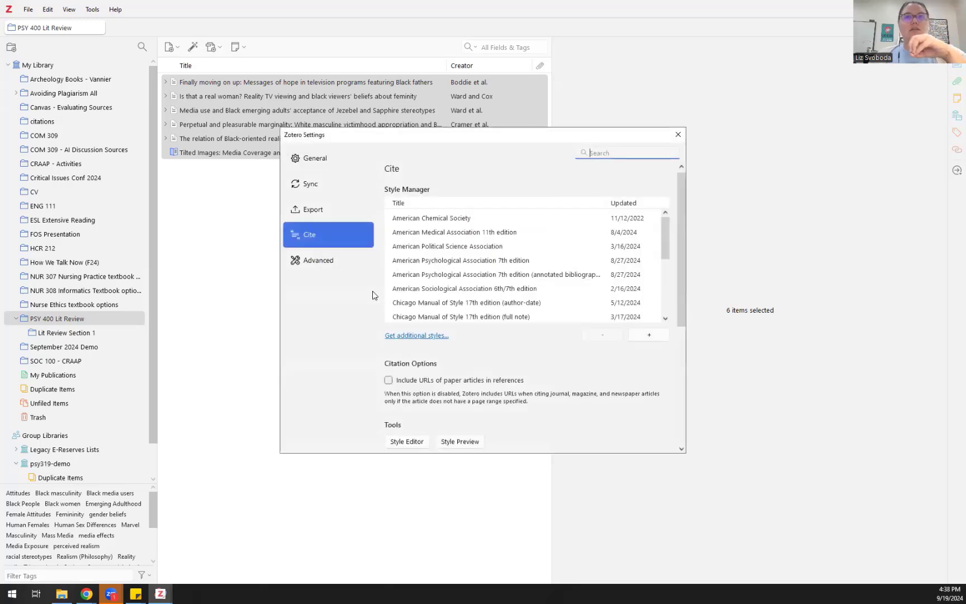
pyautogui.click(405, 337)
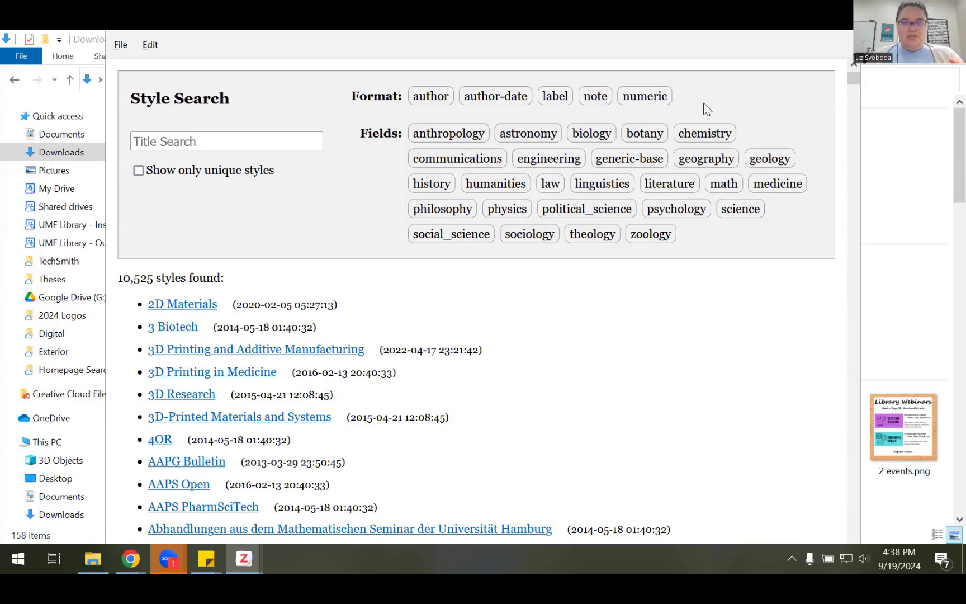
pyautogui.click(880, 39)
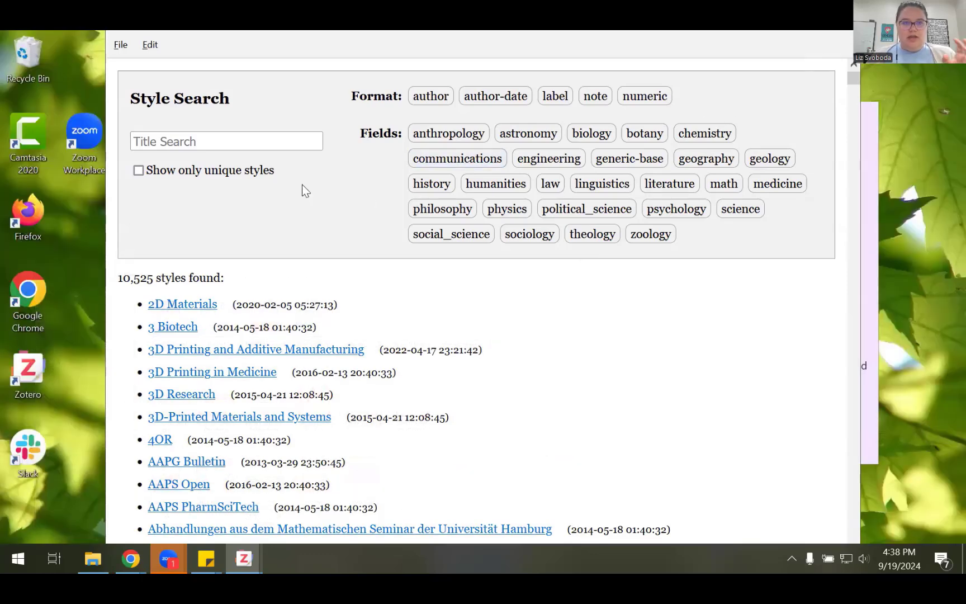
# Step: Filter the style repository to the communications field, showing 230 styles
pyautogui.scroll(-2, 347, 167)
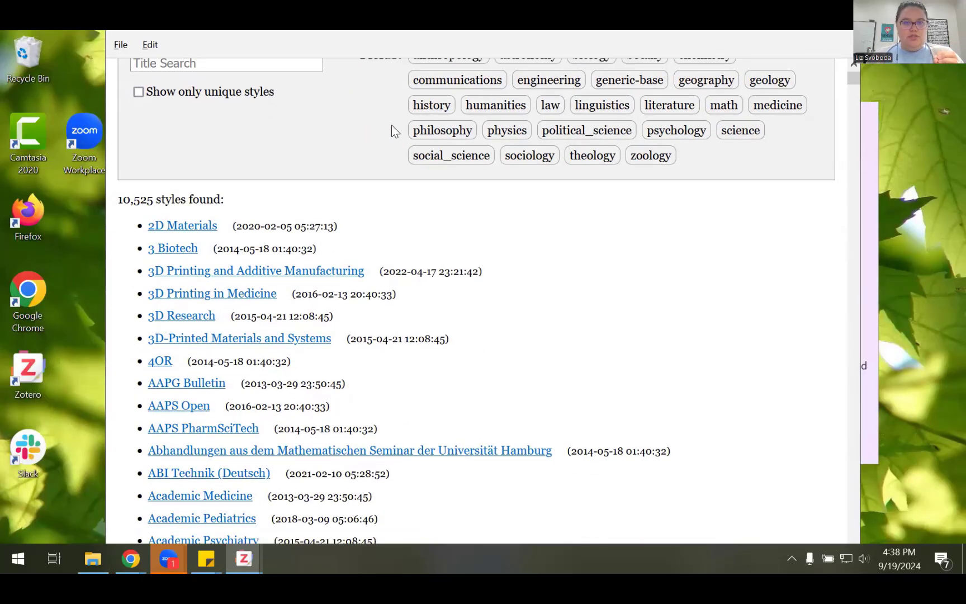
pyautogui.scroll(2, 391, 131)
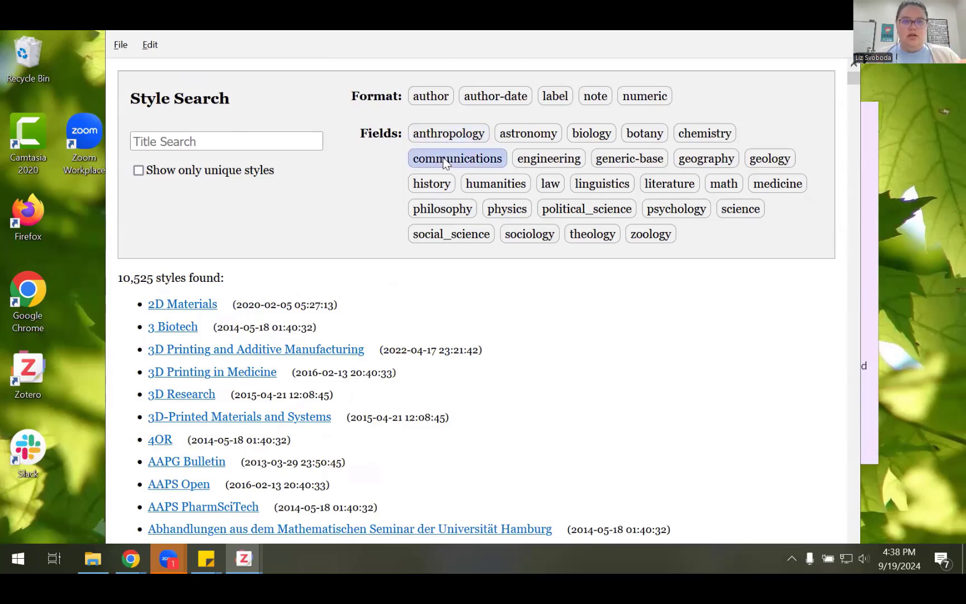
pyautogui.click(443, 158)
pyautogui.moveTo(280, 281)
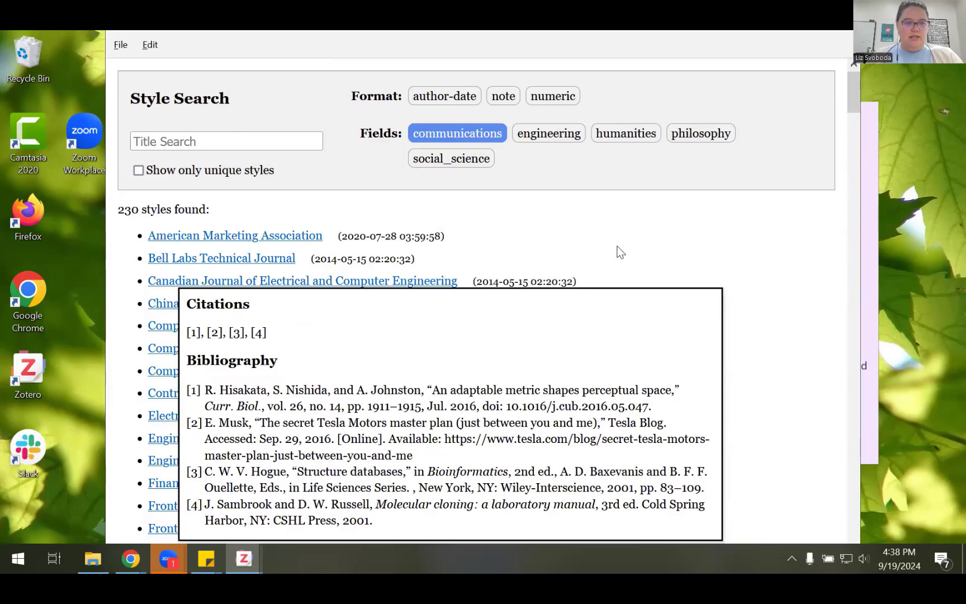
pyautogui.scroll(-3, 642, 249)
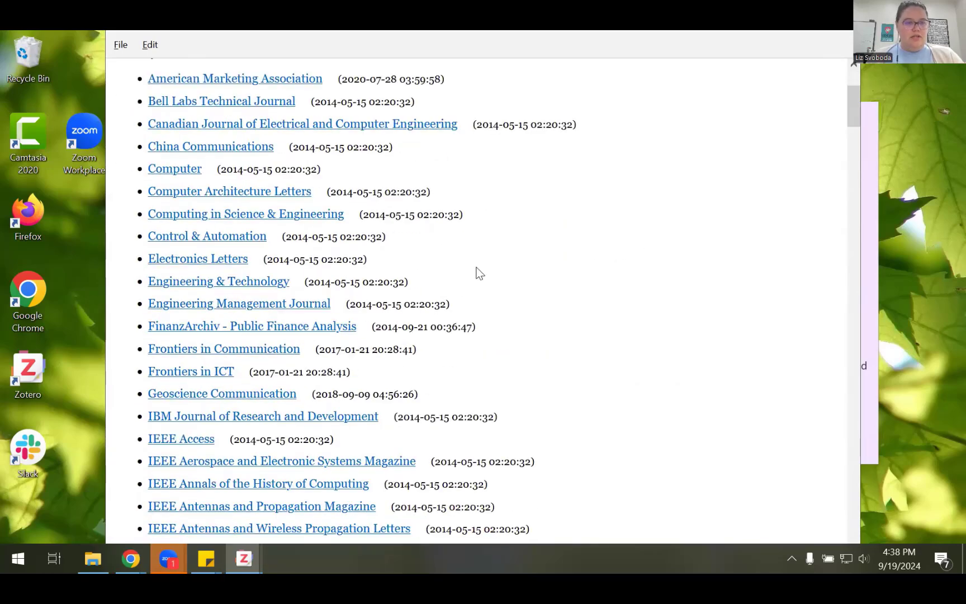
pyautogui.scroll(-2, 479, 273)
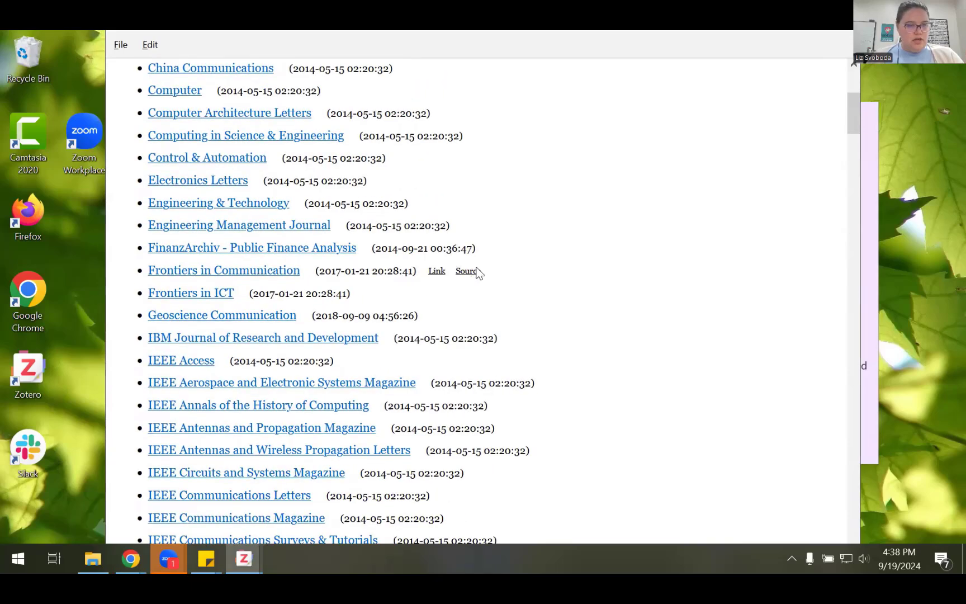
pyautogui.scroll(-3, 479, 274)
pyautogui.scroll(6, 479, 273)
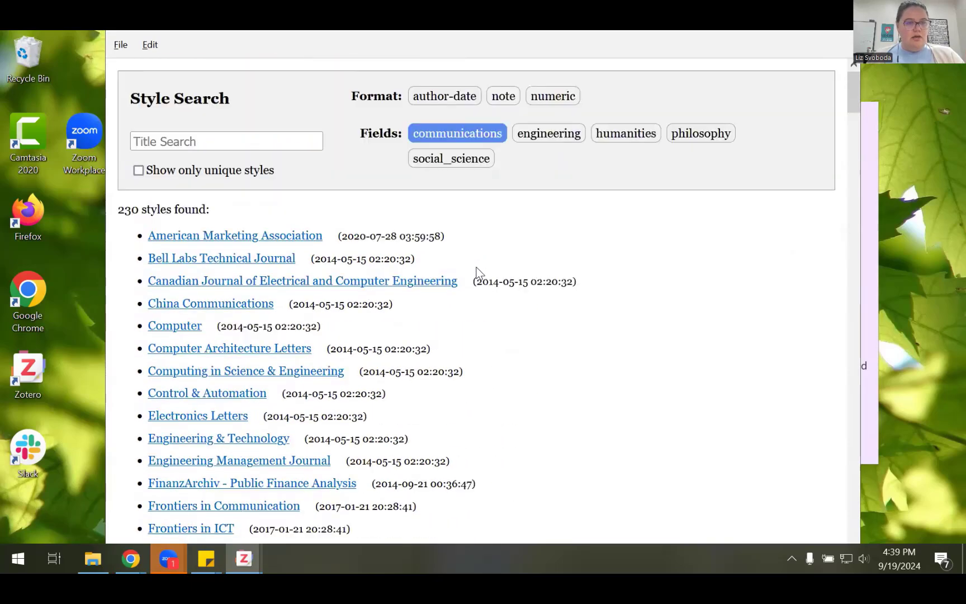
pyautogui.click(204, 142)
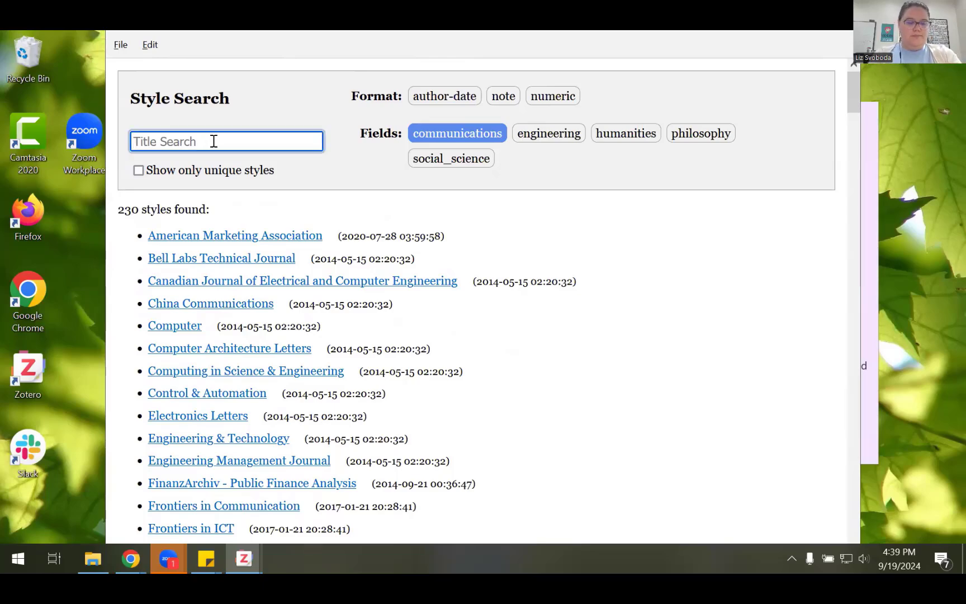
# Step: Search the style repository titles for 'social' and browse the matching styles
pyautogui.write('social')
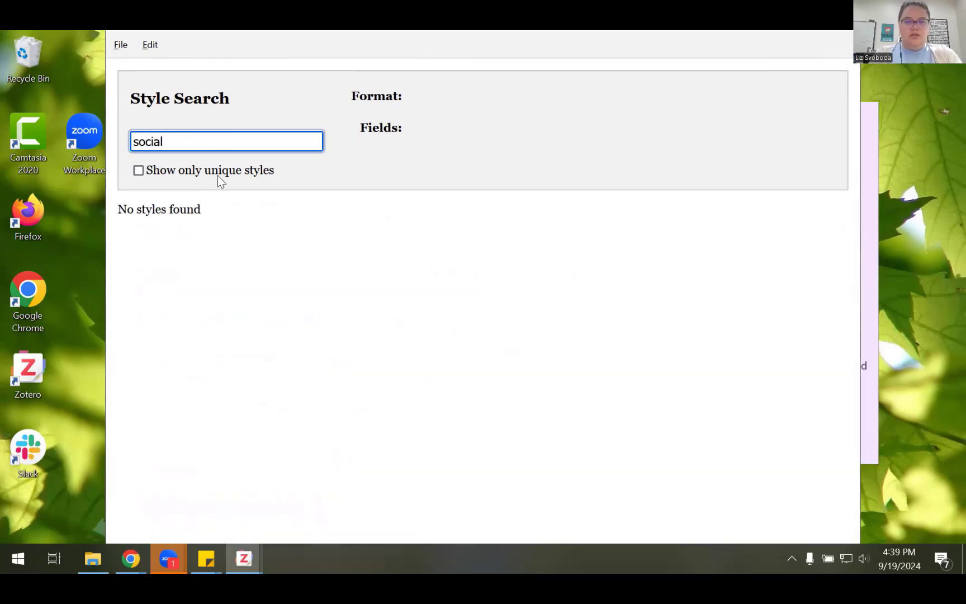
pyautogui.press('BackSpace')
pyautogui.press('BackSpace')
pyautogui.press('BackSpace')
pyautogui.press('BackSpace')
pyautogui.press('BackSpace')
pyautogui.press('BackSpace')
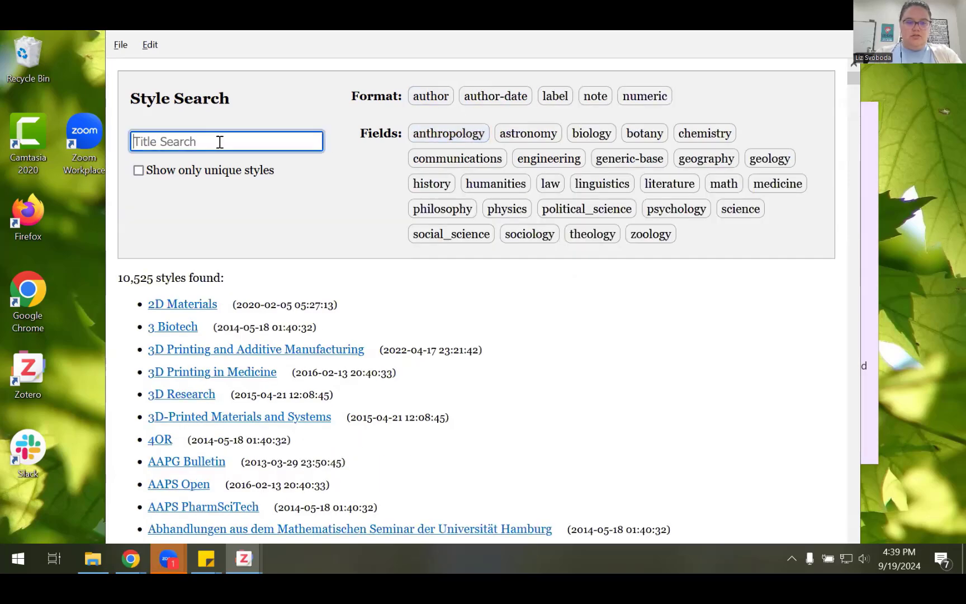
pyautogui.write('social')
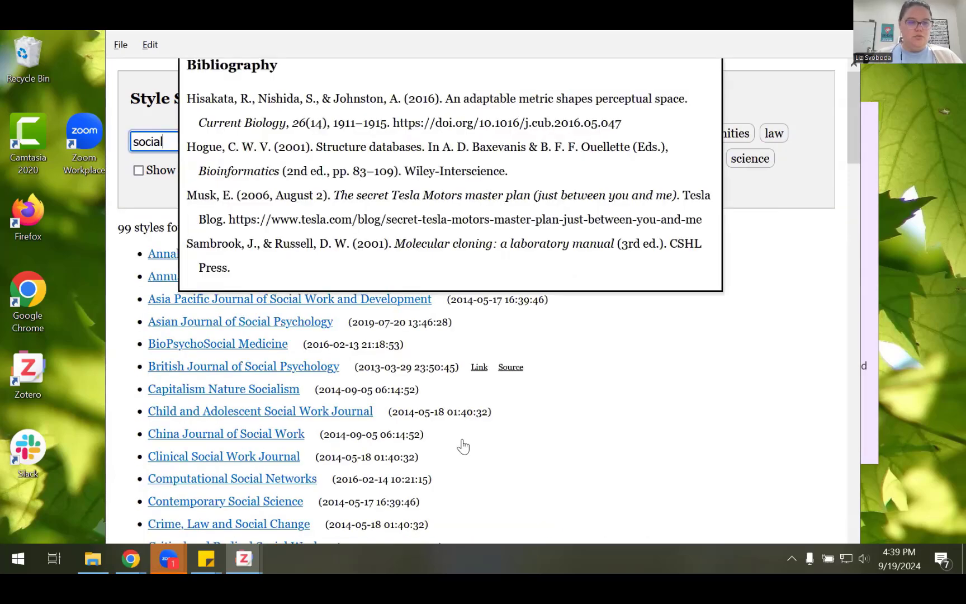
pyautogui.scroll(-10, 463, 444)
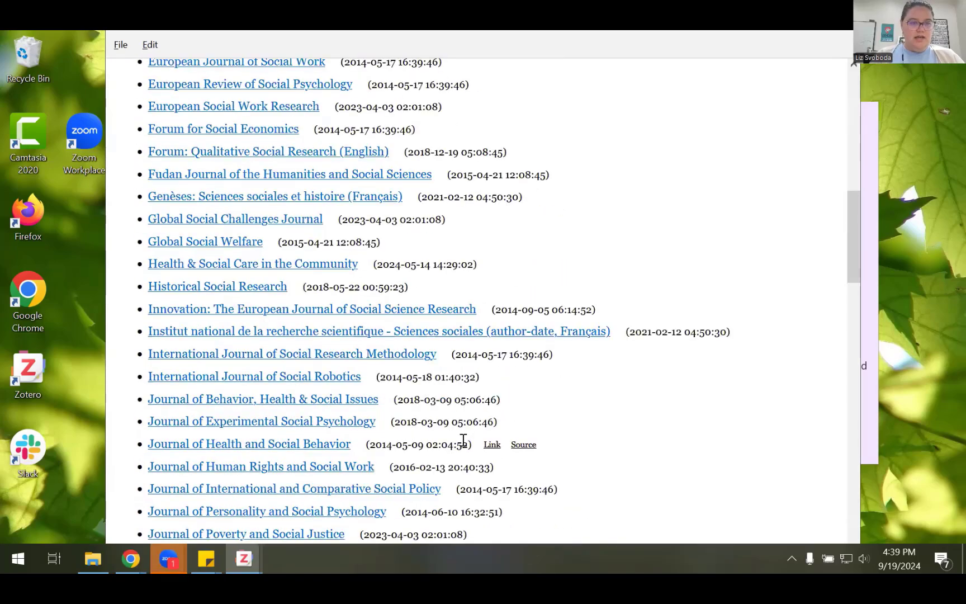
pyautogui.scroll(-3, 463, 440)
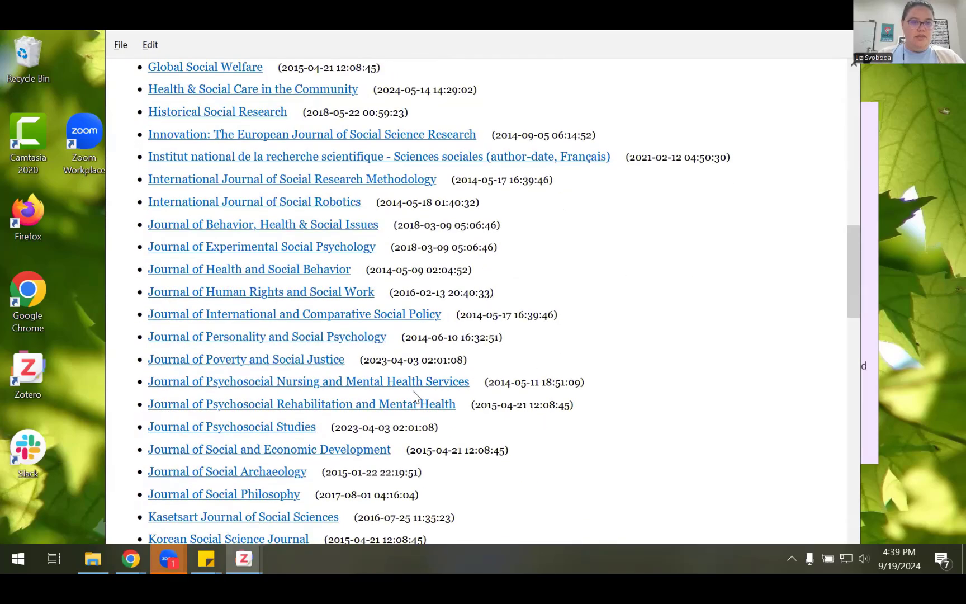
pyautogui.moveTo(232, 336)
pyautogui.moveTo(302, 395)
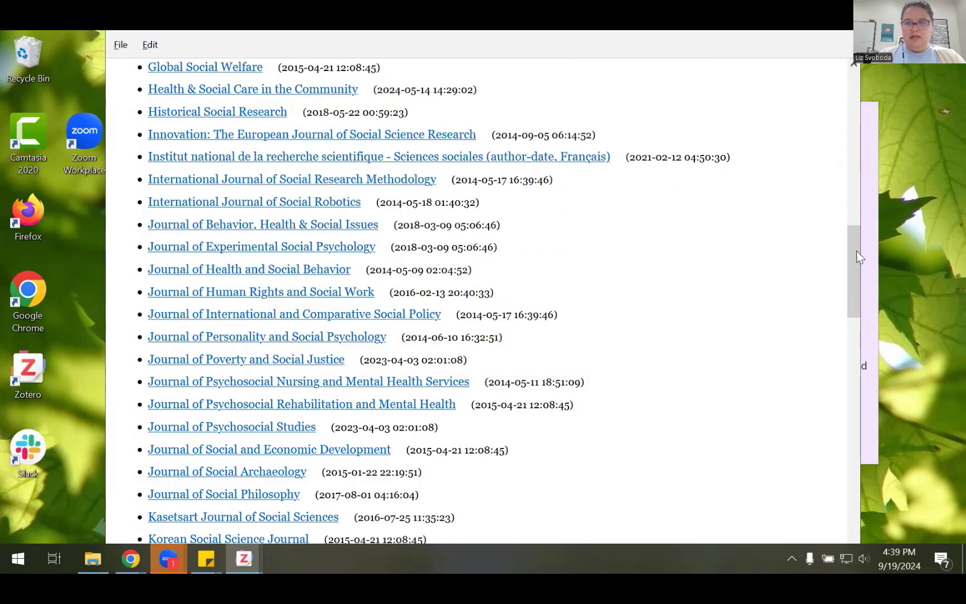
pyautogui.scroll(15, 322, 253)
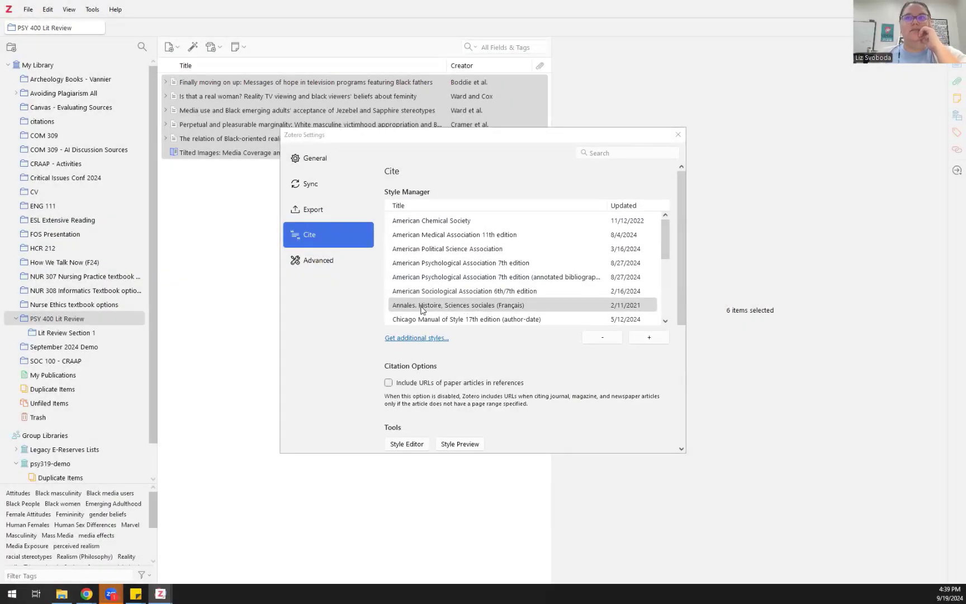
# Step: Select American Psychological Association 7th edition in the installed styles list
pyautogui.click(422, 309)
pyautogui.scroll(-3, 431, 281)
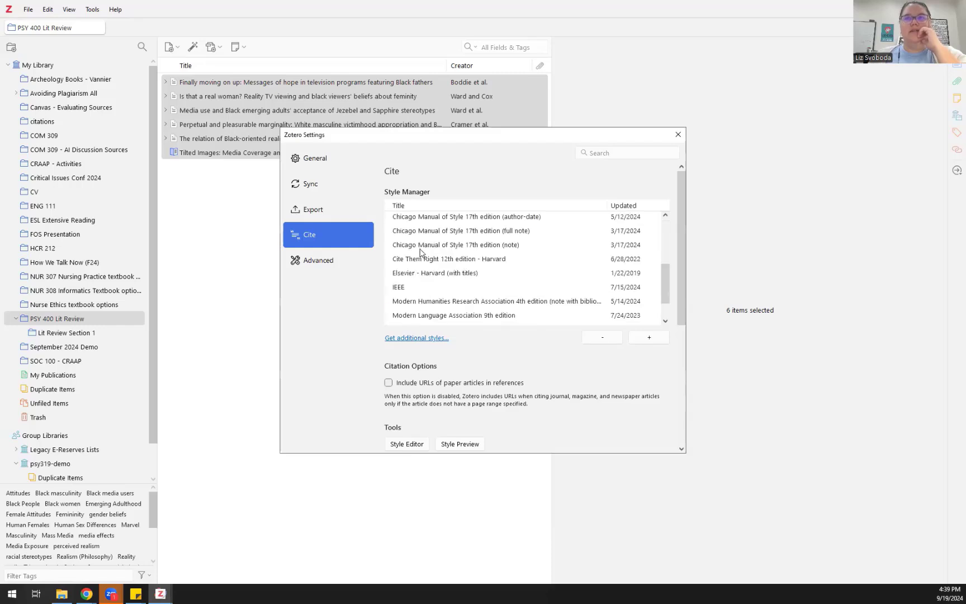
pyautogui.scroll(3, 420, 252)
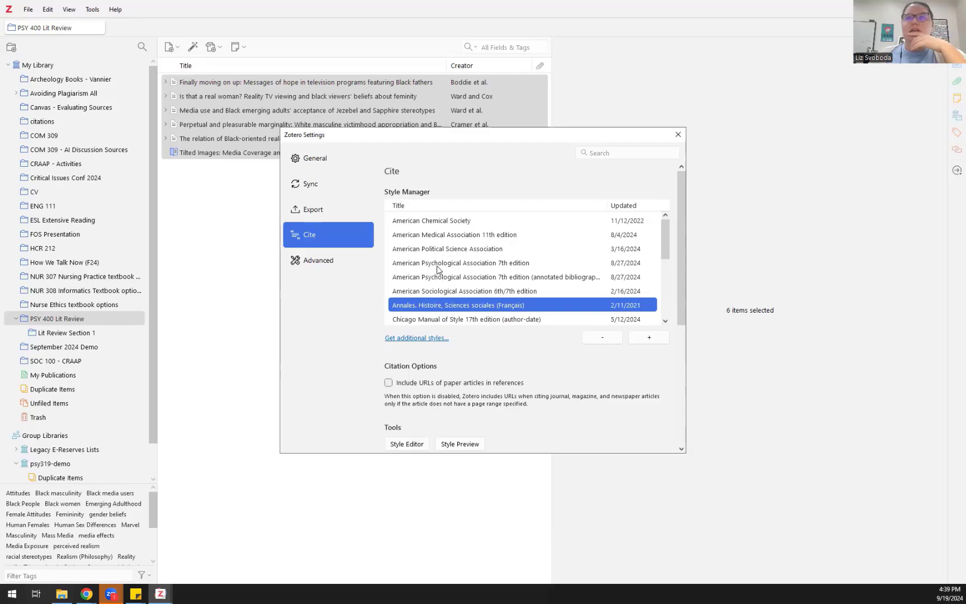
pyautogui.click(439, 266)
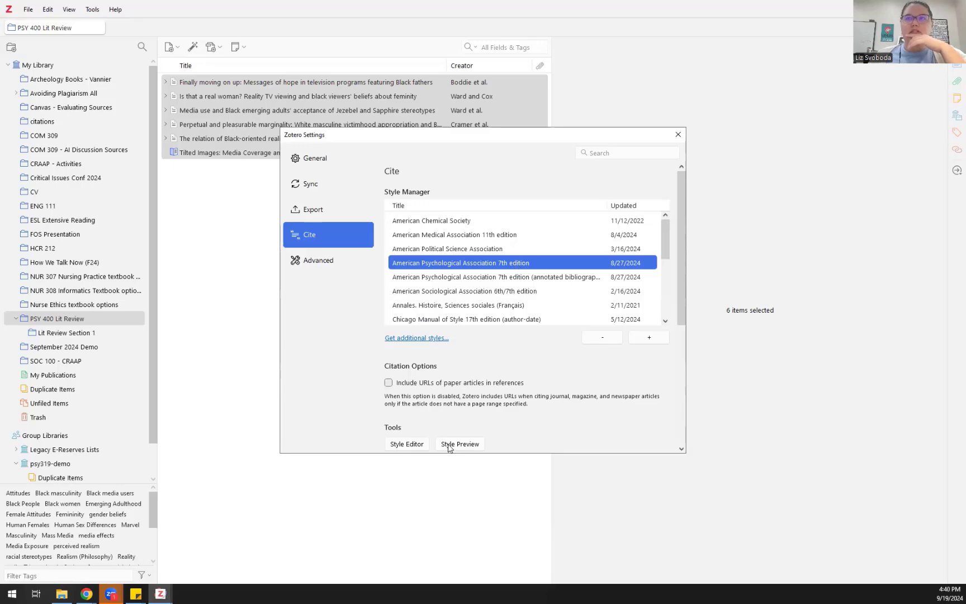
pyautogui.scroll(-4, 507, 397)
pyautogui.scroll(5, 601, 425)
# Step: Look over the General and Export settings, then close Settings
pyautogui.click(325, 163)
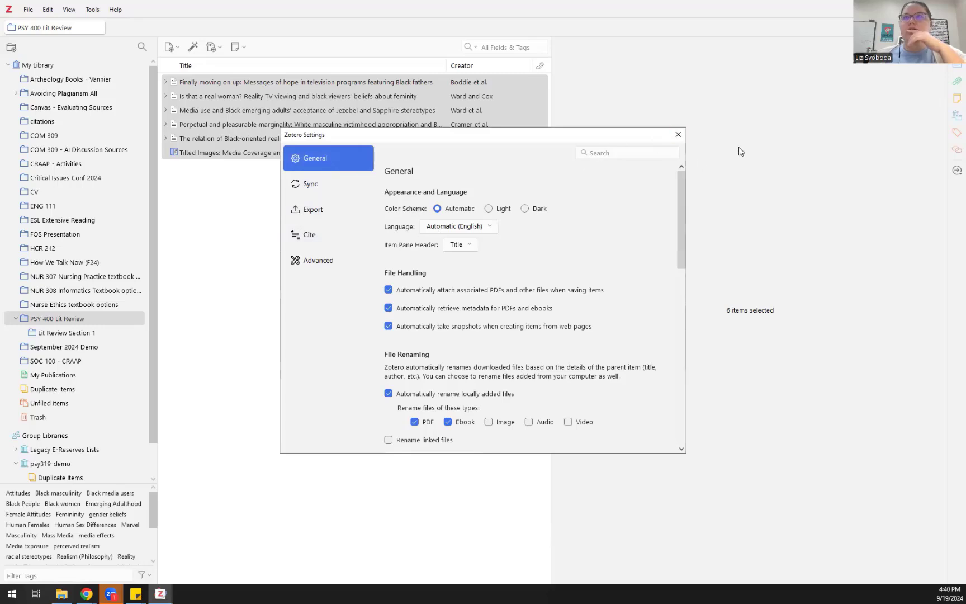
pyautogui.click(326, 212)
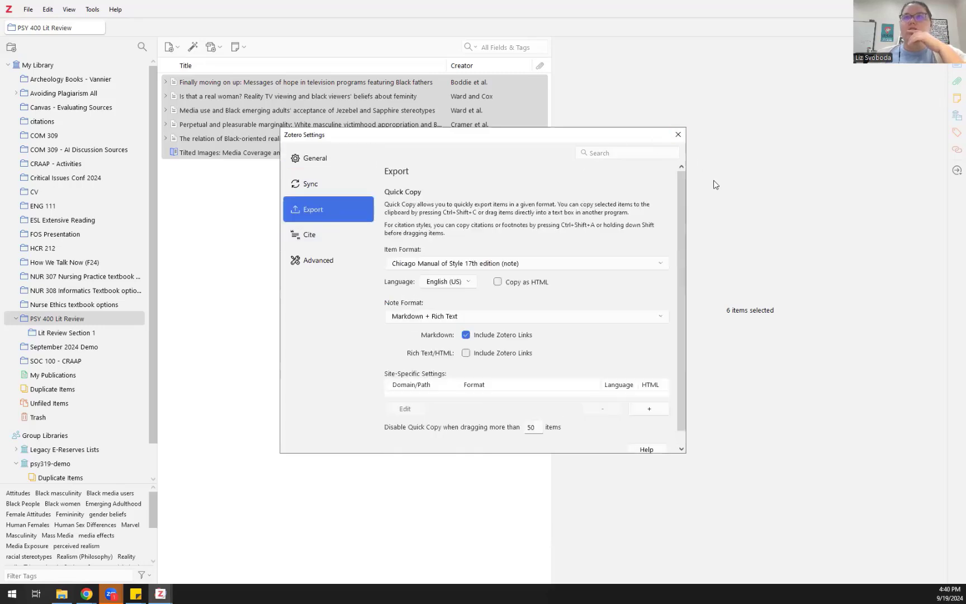
pyautogui.click(678, 135)
# Step: Export the six items as an APA 7th RTF bibliography named 'Demo bib' in Downloads
pyautogui.rightClick(343, 151)
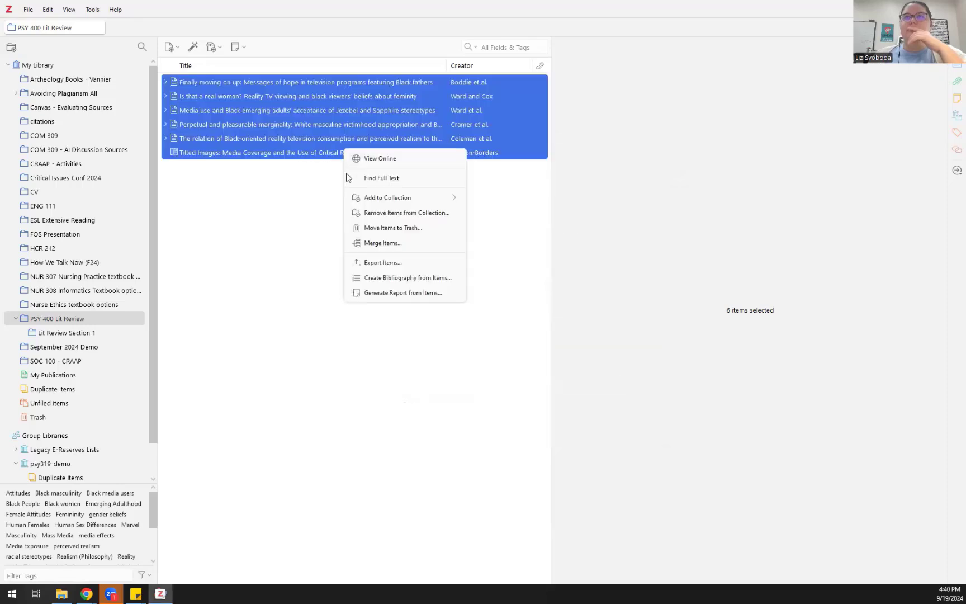
pyautogui.click(361, 278)
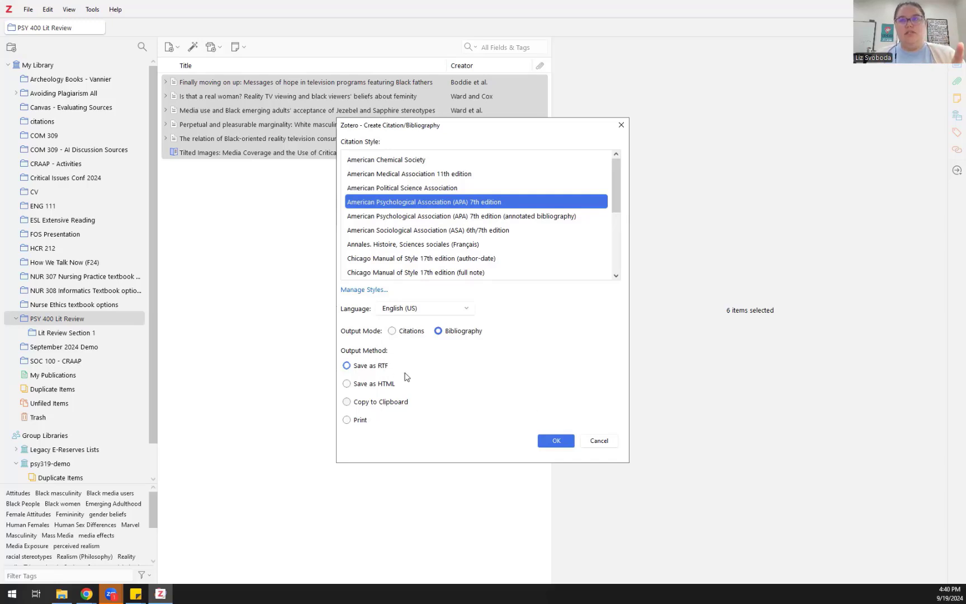
pyautogui.click(556, 441)
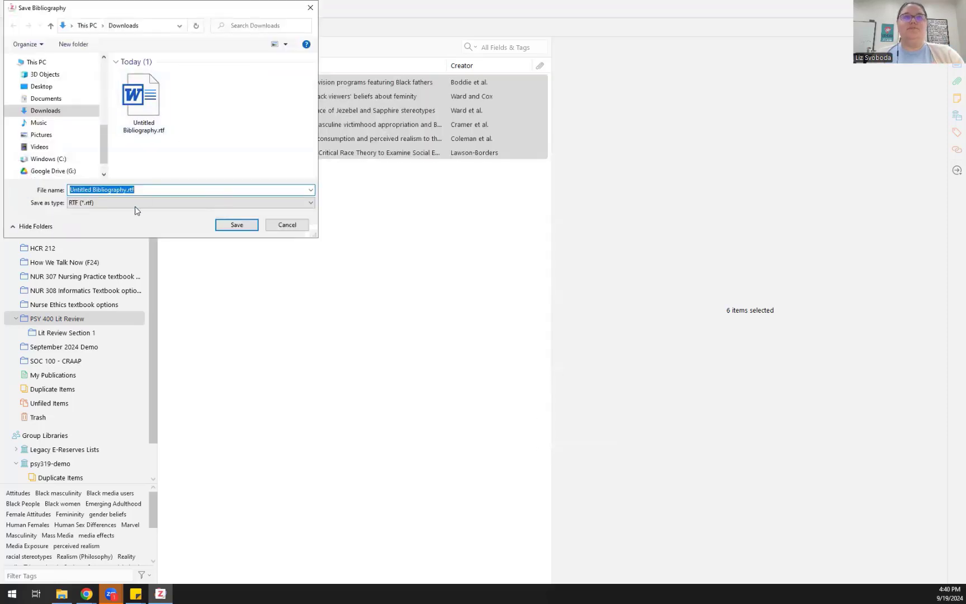
pyautogui.click(127, 190)
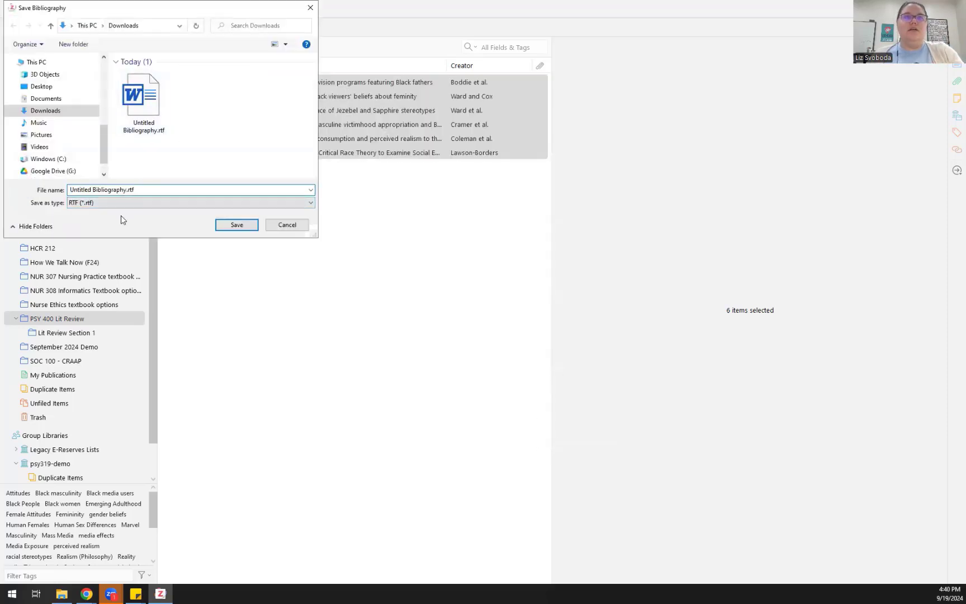
pyautogui.moveTo(130, 189); pyautogui.dragTo(37, 192)
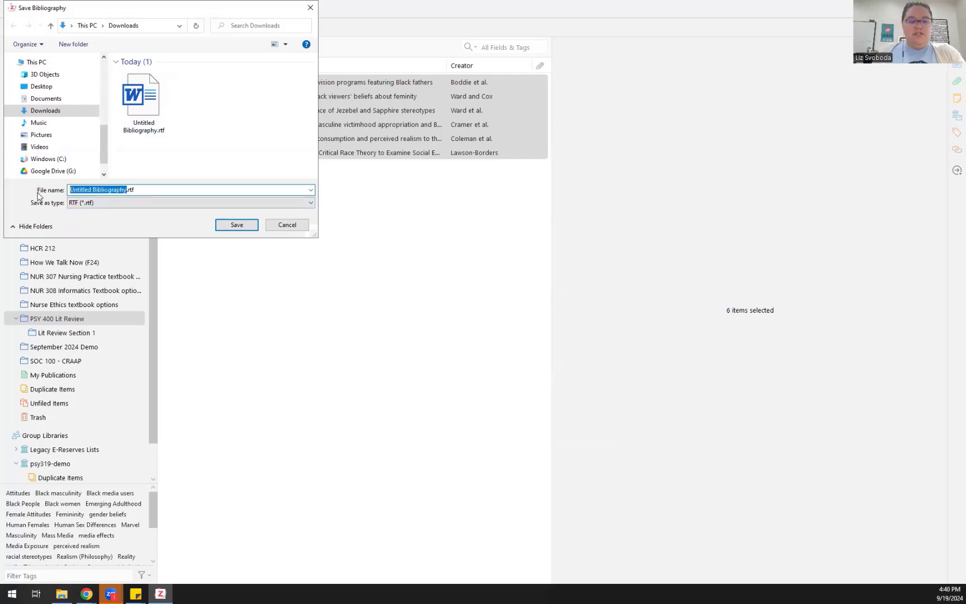
pyautogui.write('Demo ')
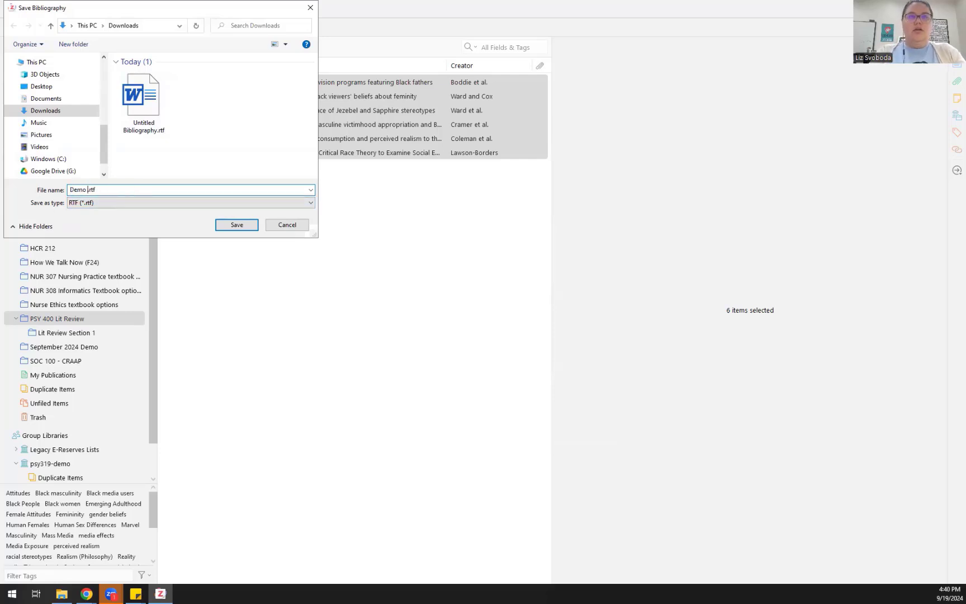
pyautogui.write('bib')
pyautogui.click(235, 226)
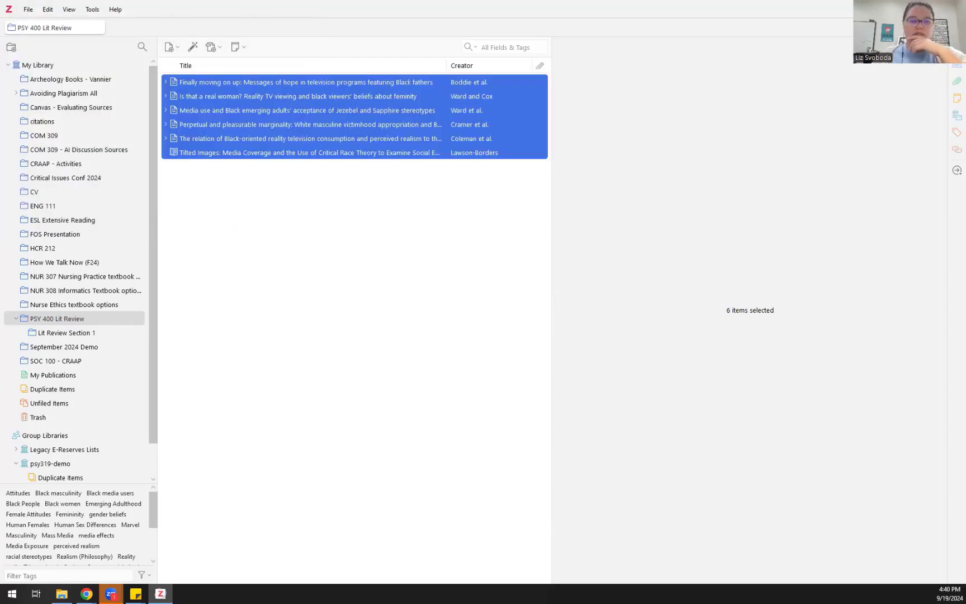
pyautogui.hotkey('alt', 'Tab')
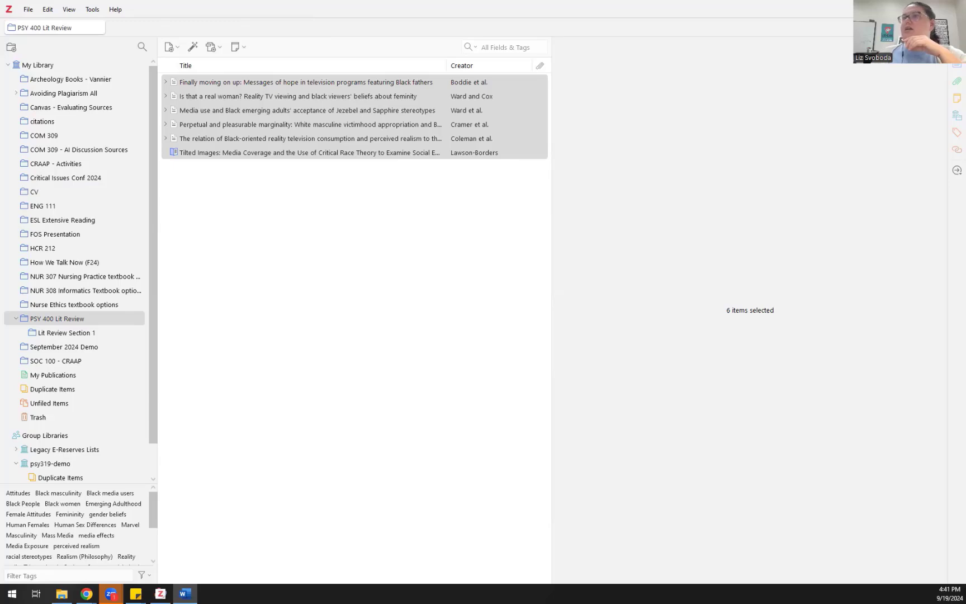
# Step: Open Demo bib.rtf in Word and highlight the 'APA PsycInfo' note and Tilted Images title
pyautogui.doubleClick(599, 151)
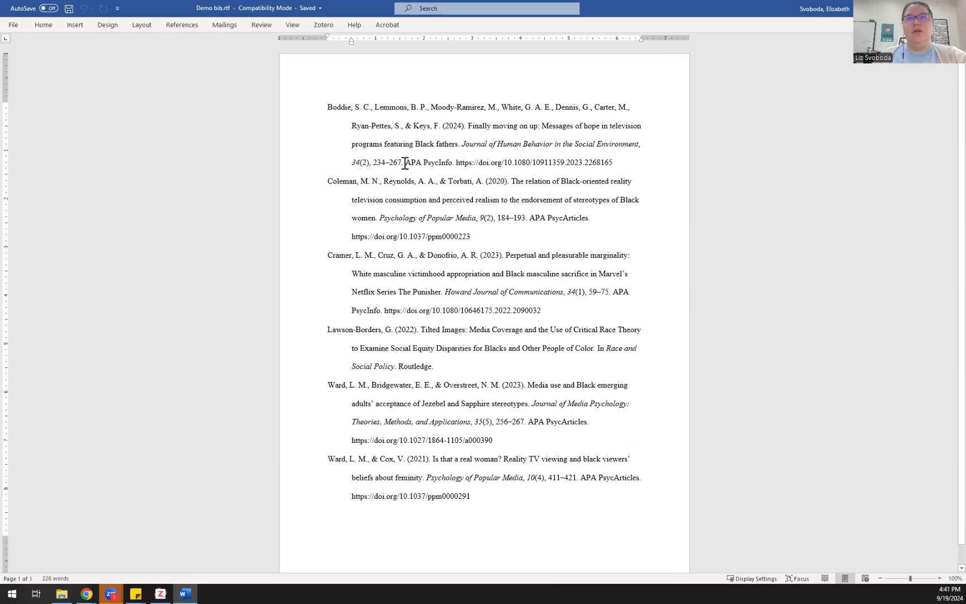
pyautogui.moveTo(406, 162); pyautogui.dragTo(457, 163)
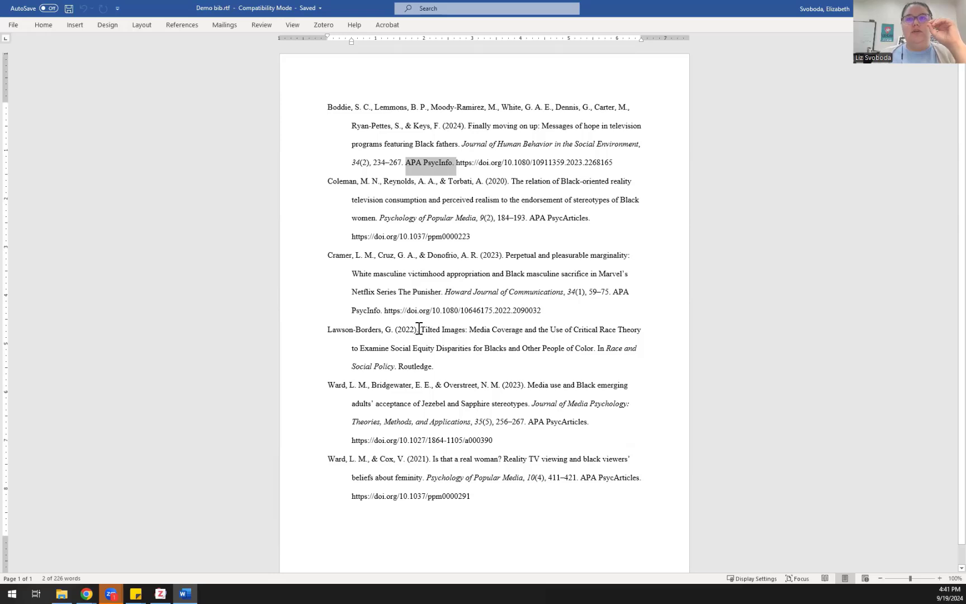
pyautogui.moveTo(423, 330); pyautogui.dragTo(596, 349)
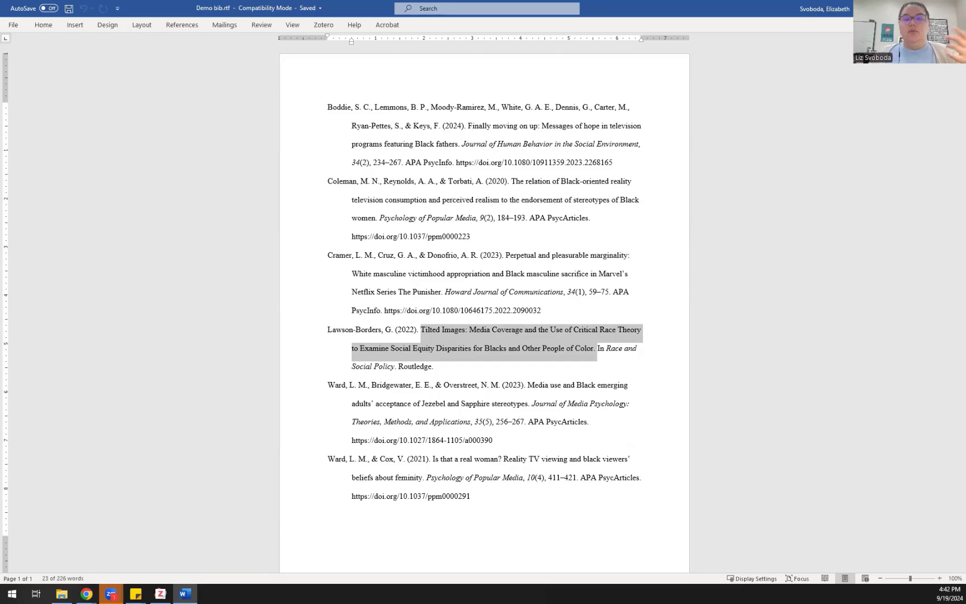
pyautogui.hotkey('alt', 'Tab')
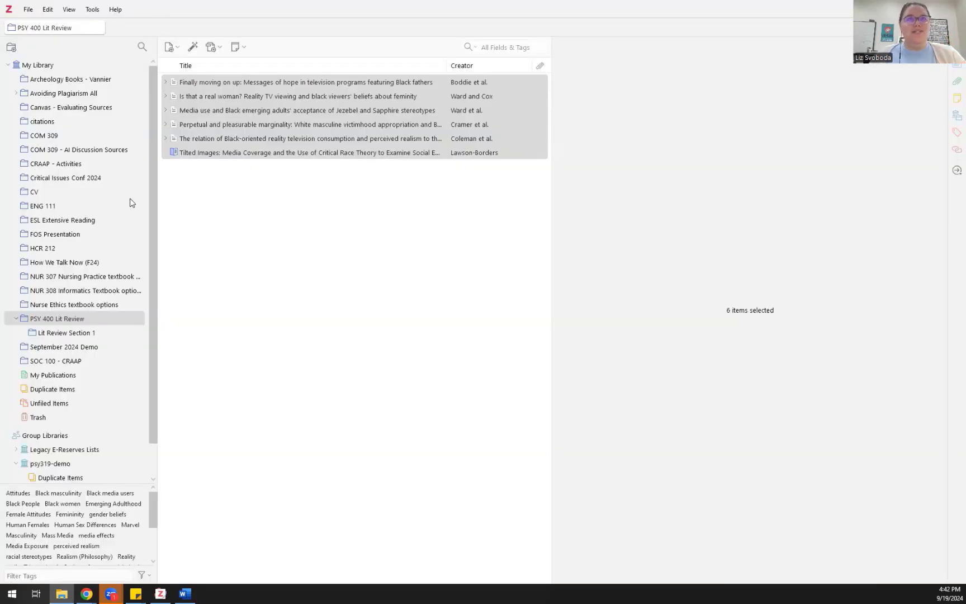
# Step: Show My Library's 256 items, then advance the slides to 'Where to find help'
pyautogui.click(38, 64)
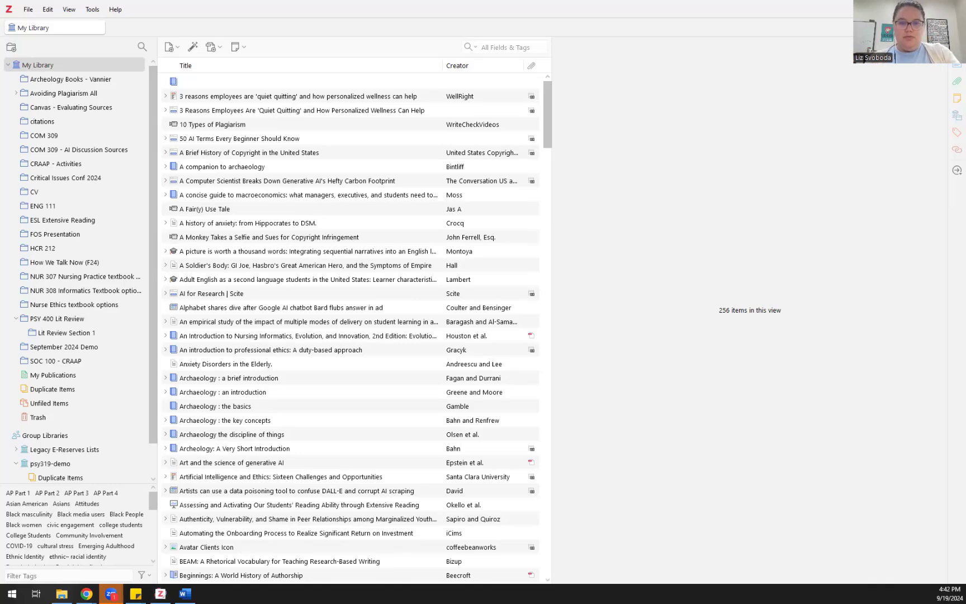
pyautogui.hotkey('alt', 'Tab')
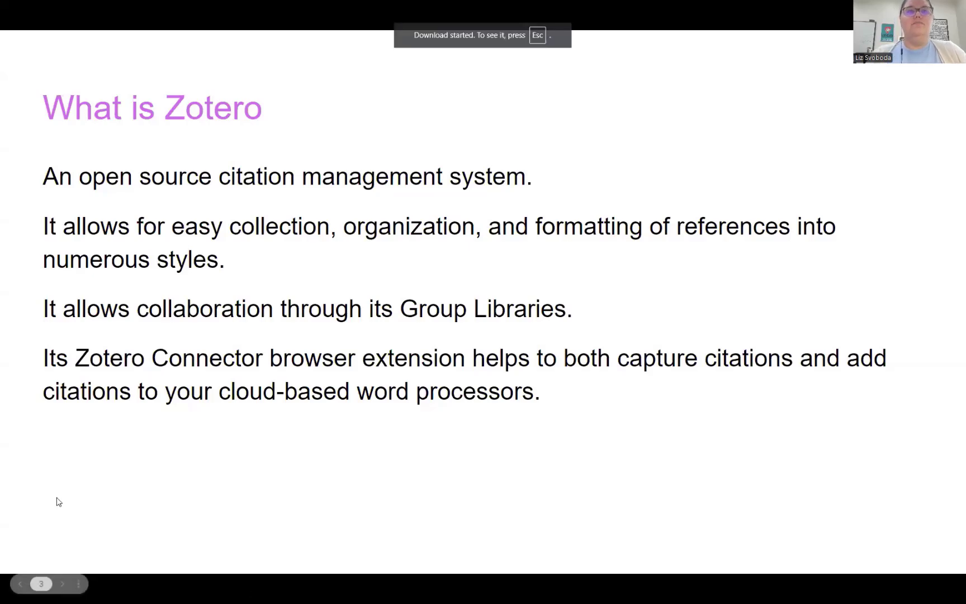
pyautogui.press('Right')
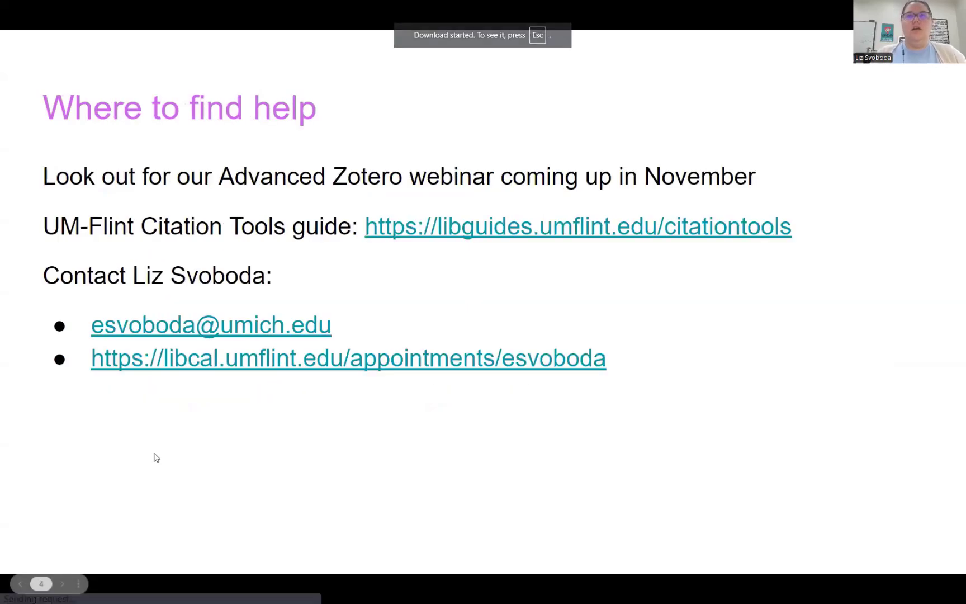